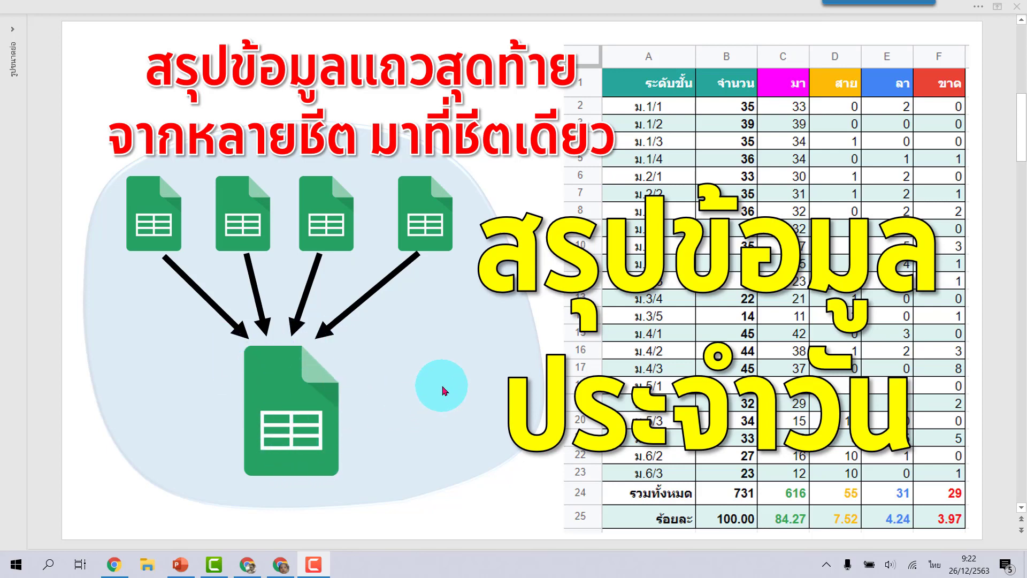
Bring the Glide editor showing the ม.1/1 check-in app to the front
left_click(281, 564)
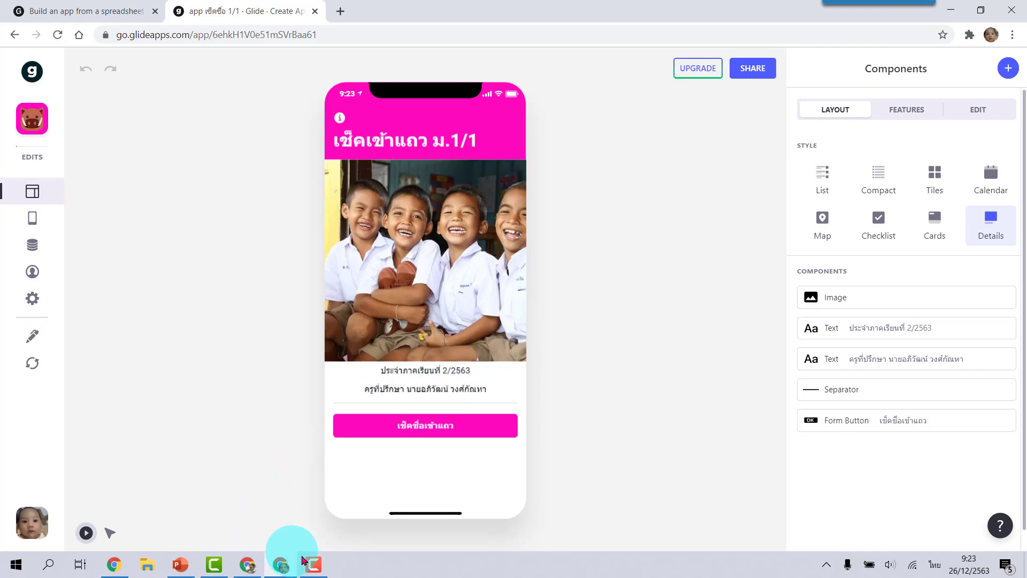
Return to the PowerPoint slide 'สรุปข้อมูลประจำวัน' about merging several sheets
left_click(180, 565)
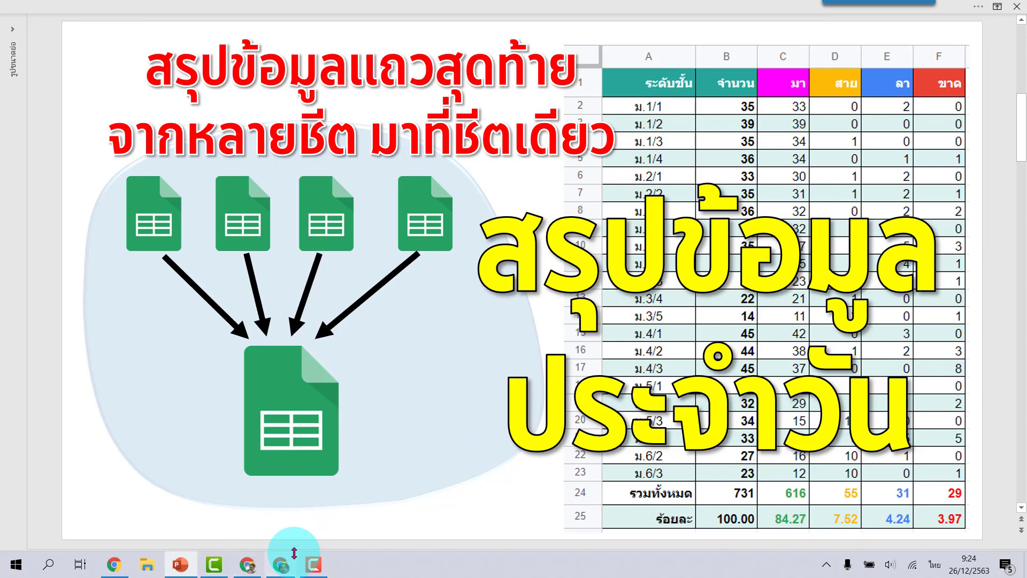
Open the ม.1/1, ม.1/2 and ม.1/3 spreadsheets from the Drive folder in separate tabs
left_click(249, 567)
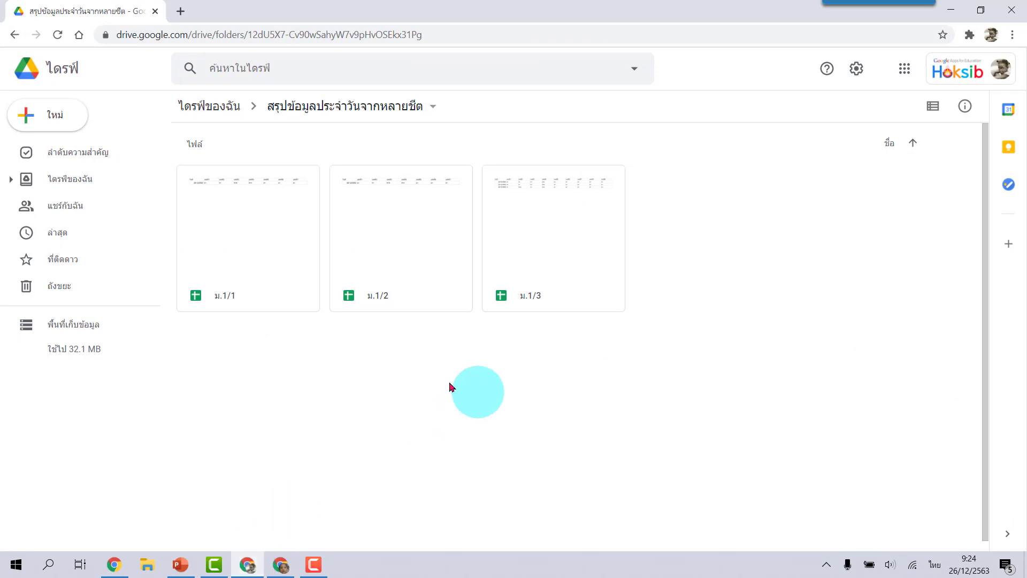
left_click(268, 309)
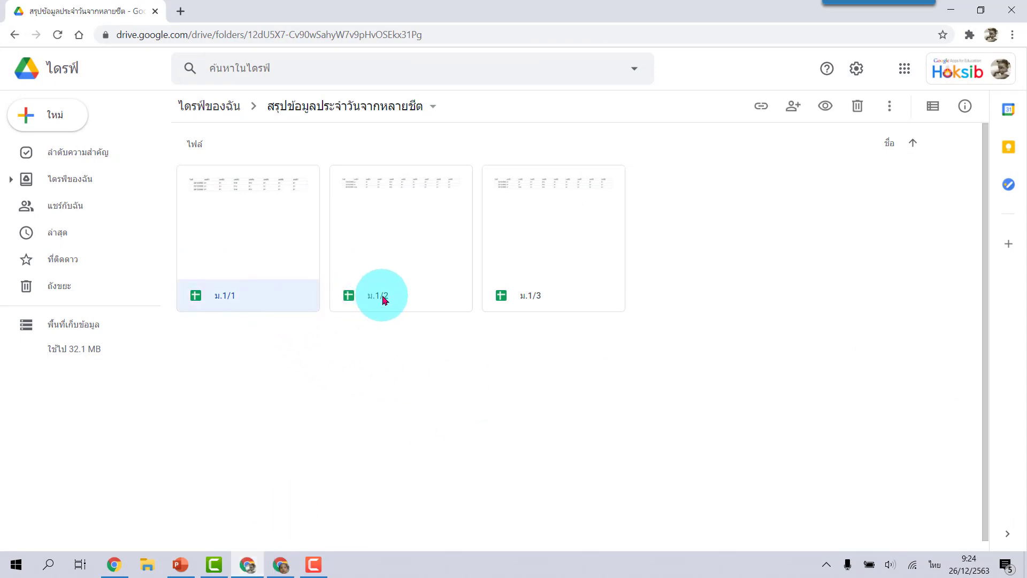
left_click(382, 300)
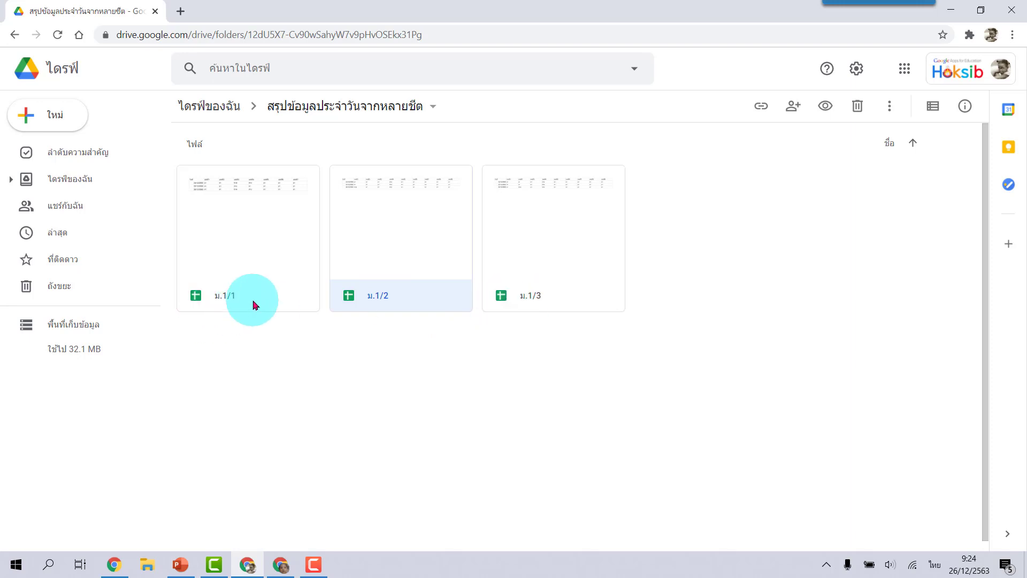
double_click(253, 305)
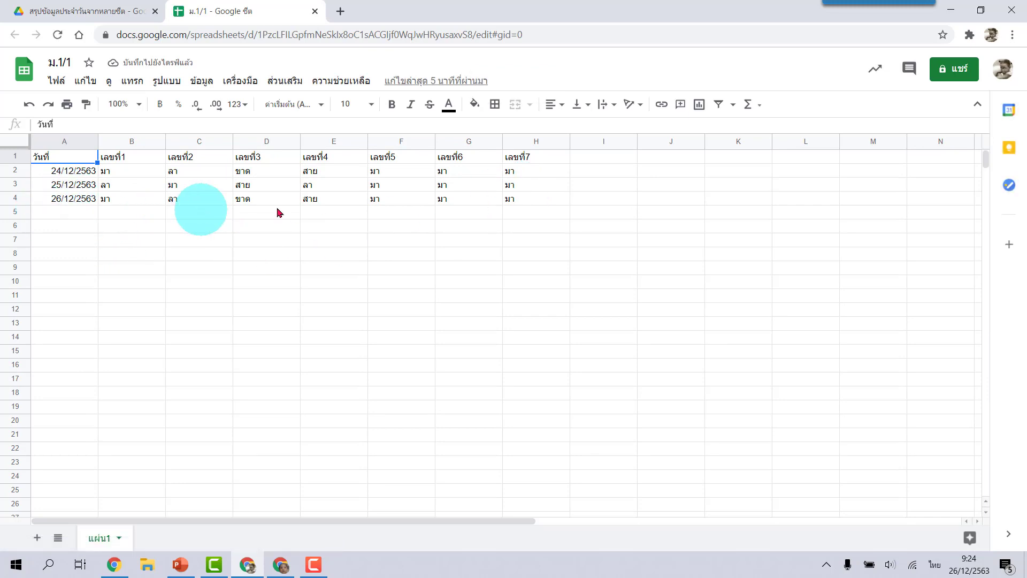
left_click(89, 10)
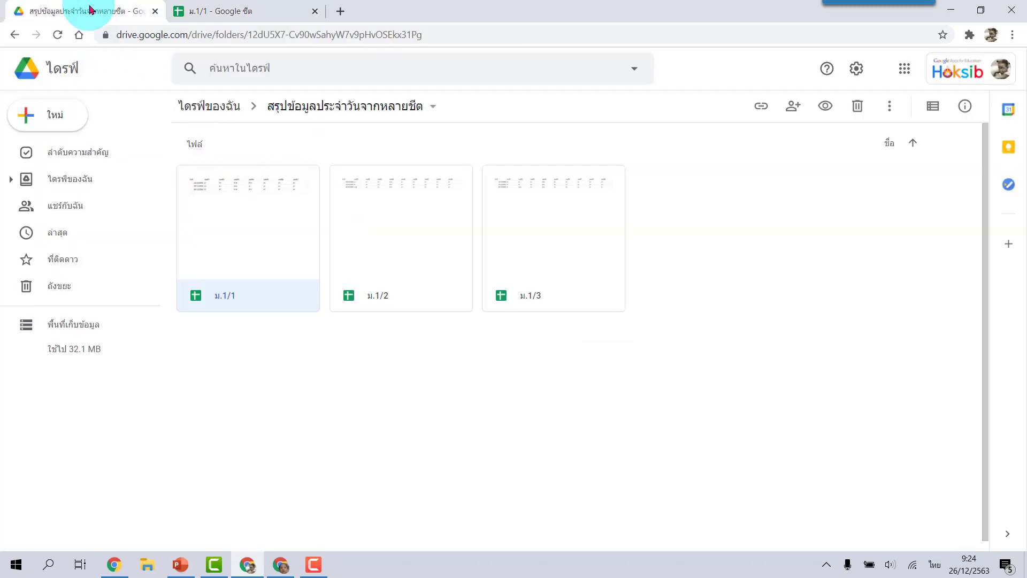
double_click(414, 299)
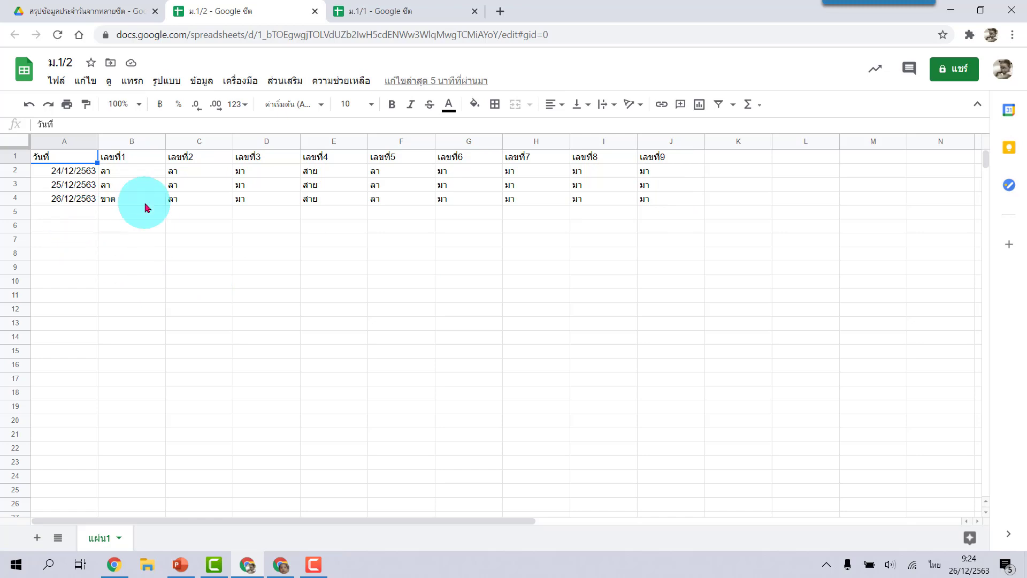
left_click(75, 11)
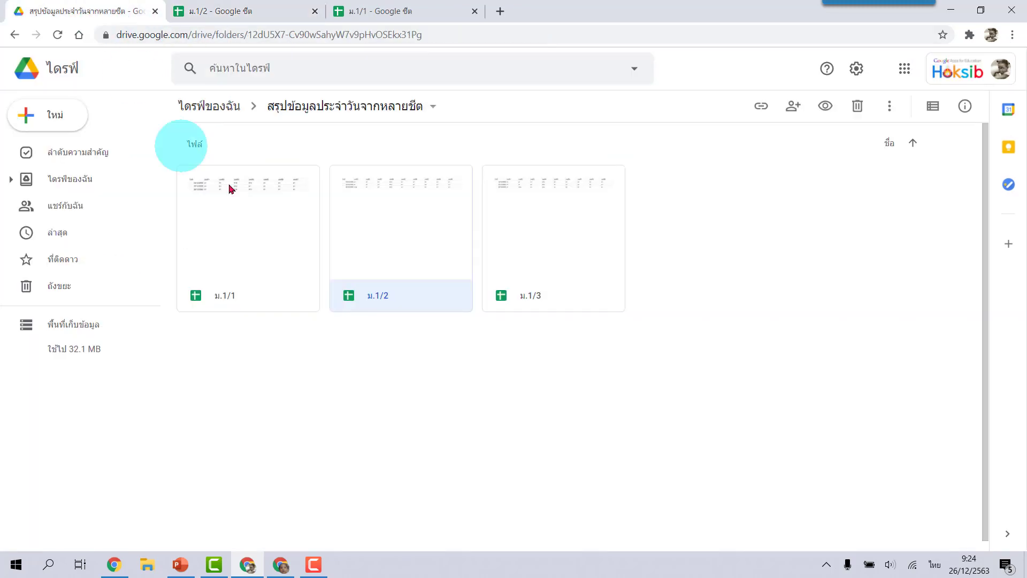
double_click(572, 304)
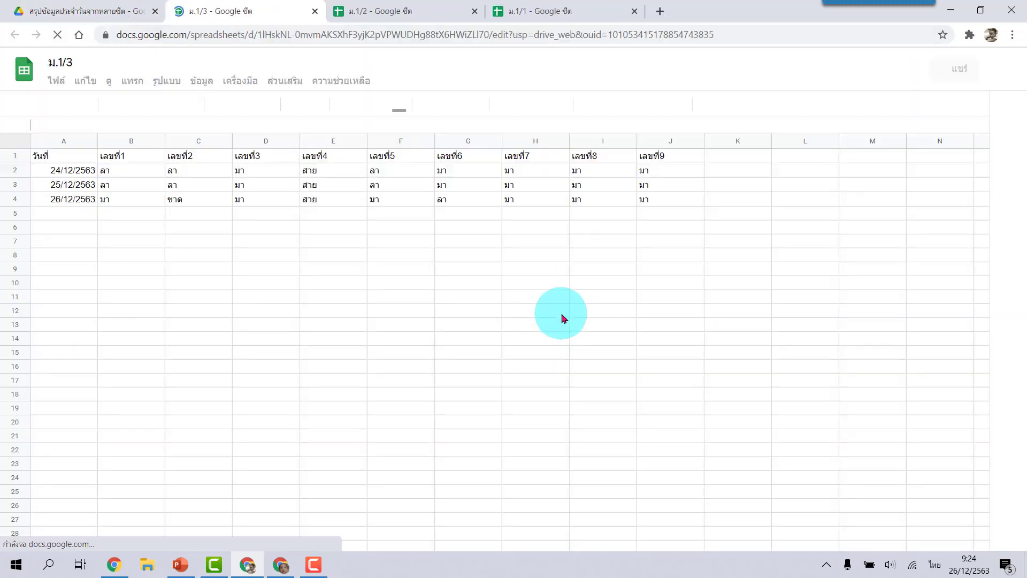
Extend the heading to เลขที่10 in K1 and fill column K with มา for all three dates
left_click(685, 162)
left_click_drag(704, 162, 748, 194)
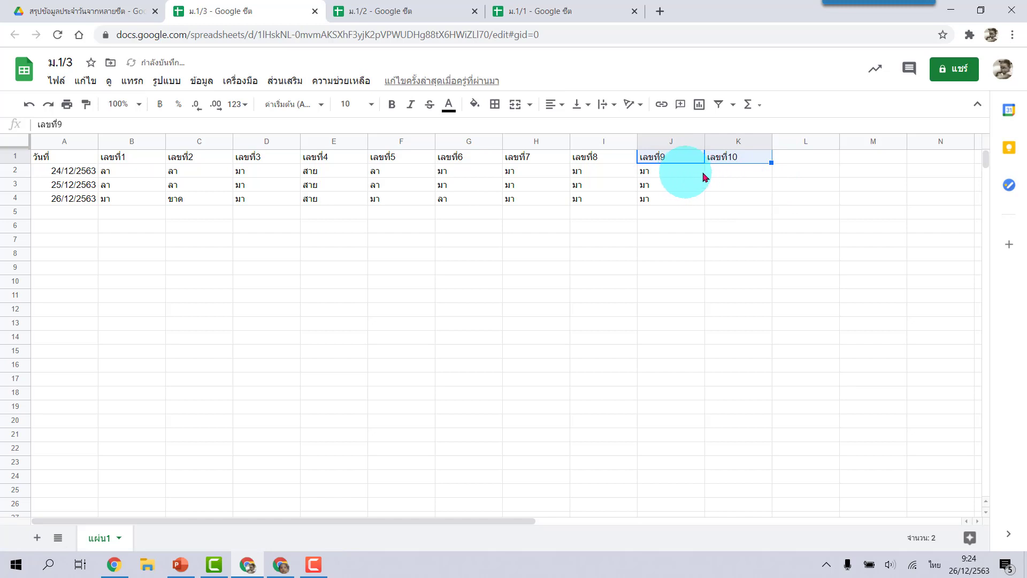
left_click(670, 172)
mouse_move(672, 185)
left_mouse_down()
mouse_move(726, 175)
mouse_move(700, 177)
mouse_move(767, 199)
left_mouse_up()
left_click(746, 239)
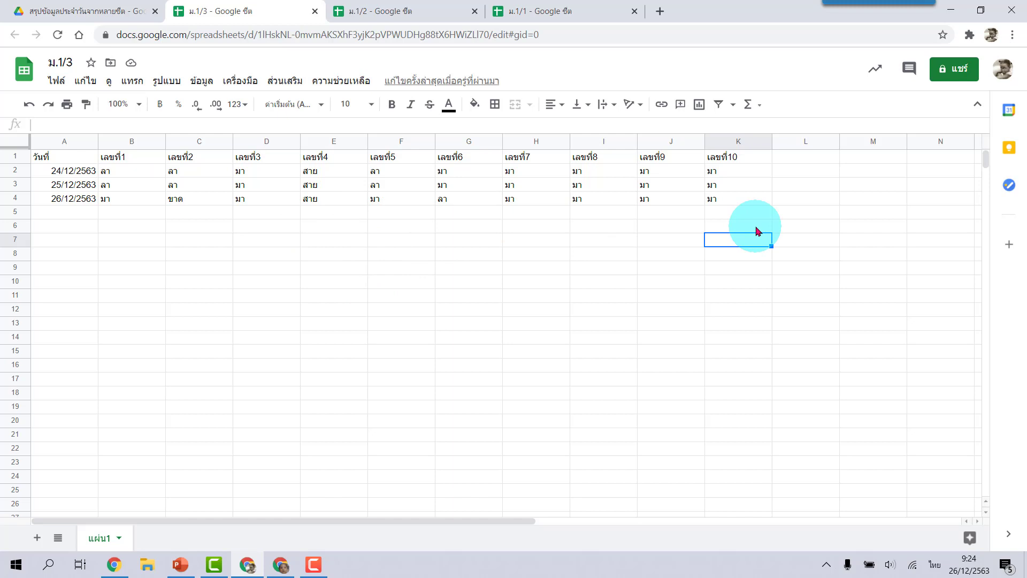
mouse_move(133, 141)
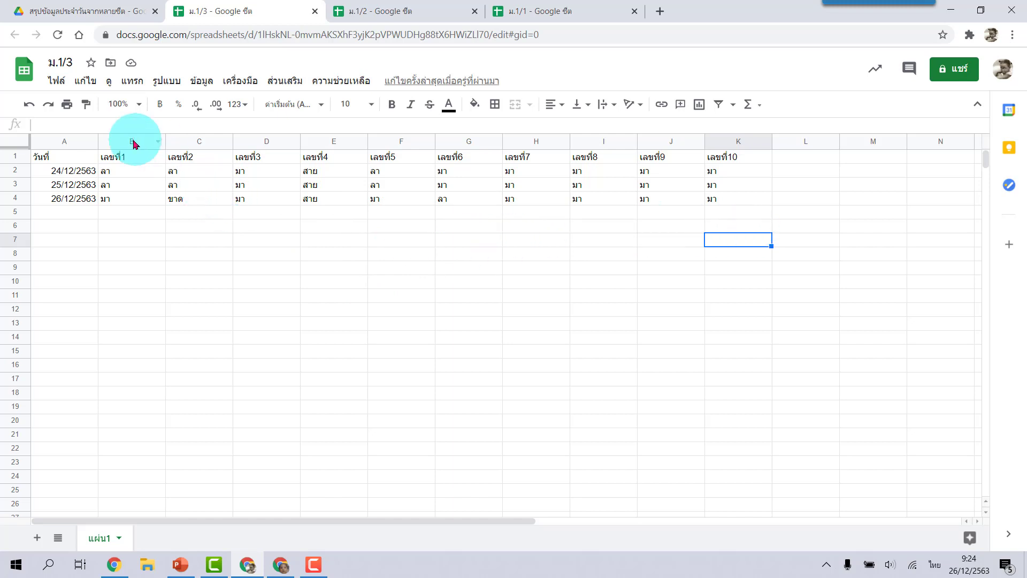
Create a blank Google Sheets file in the Drive folder and title it สรุปประจำวัน
left_click(86, 10)
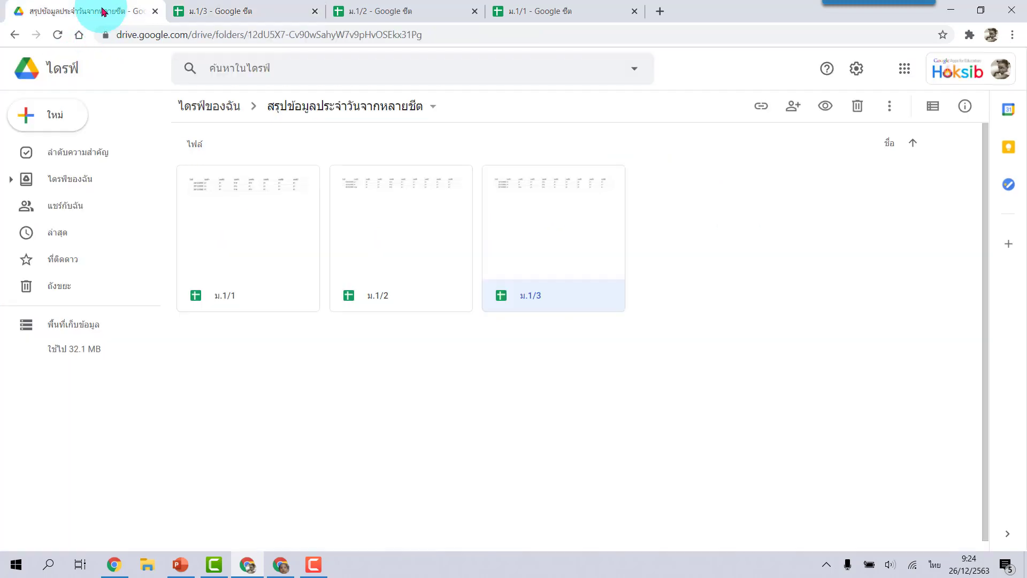
left_click(509, 401)
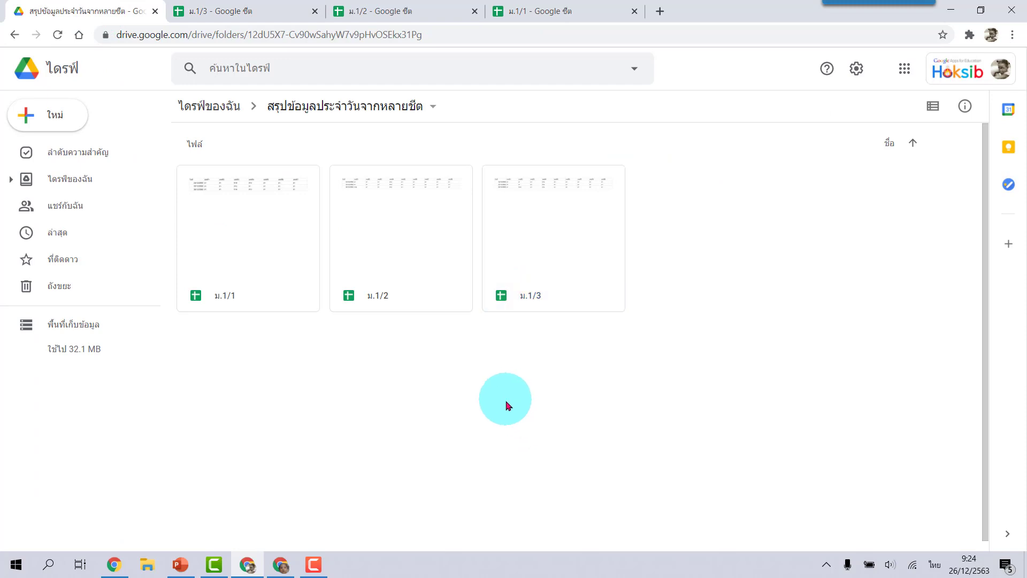
right_click(711, 215)
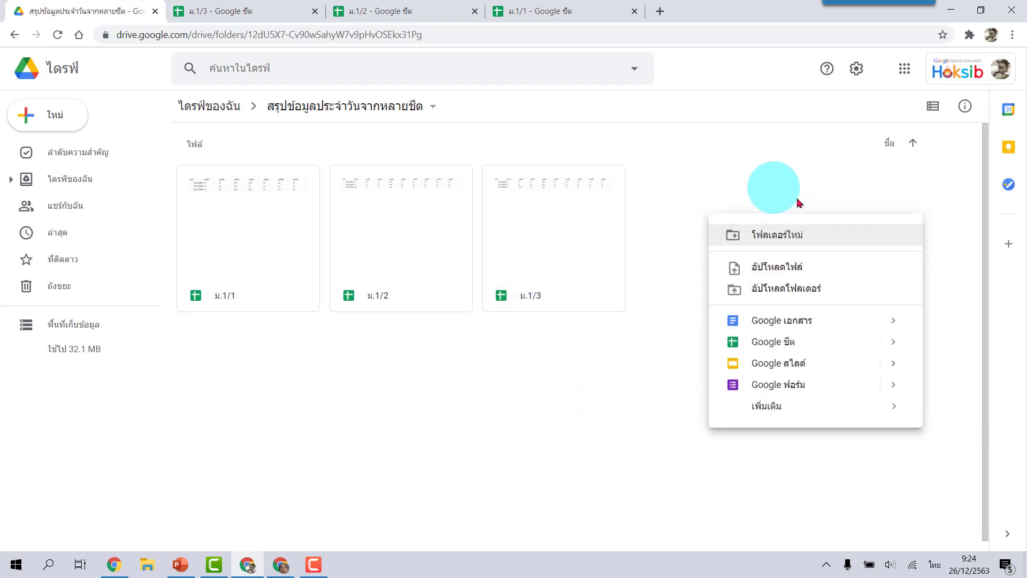
left_click(767, 345)
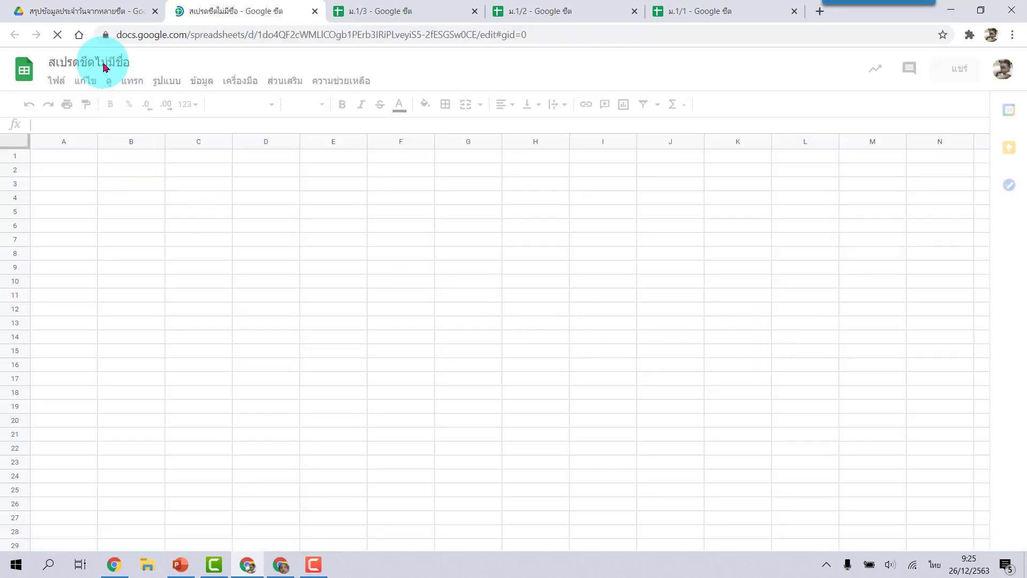
left_click(104, 63)
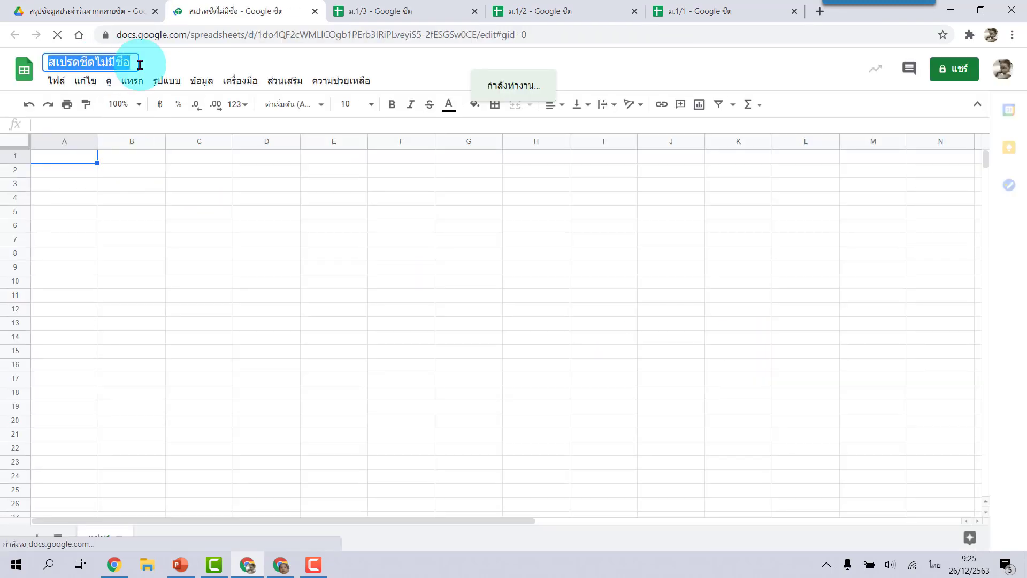
type("สรุปประจำวัน")
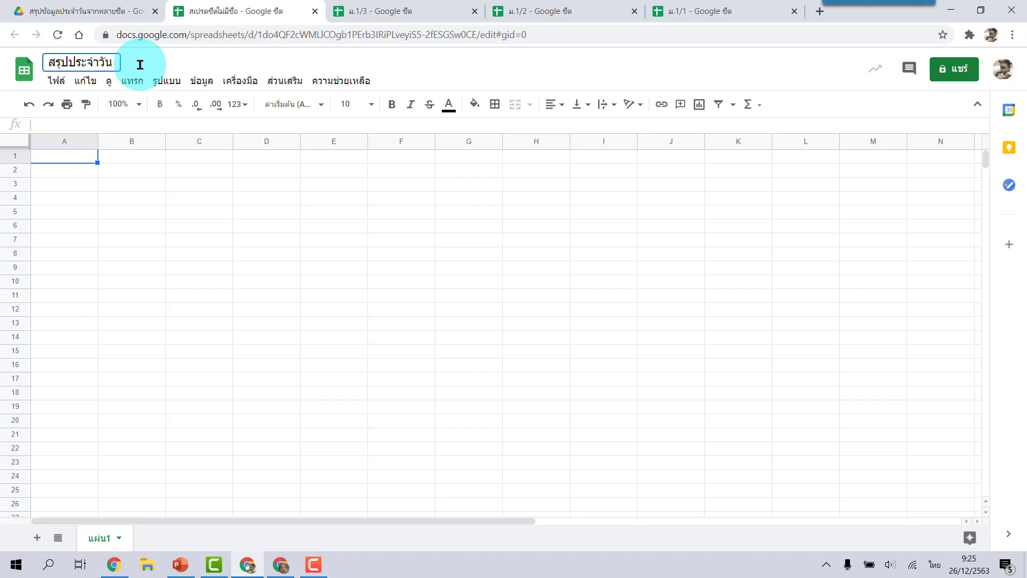
left_click(140, 202)
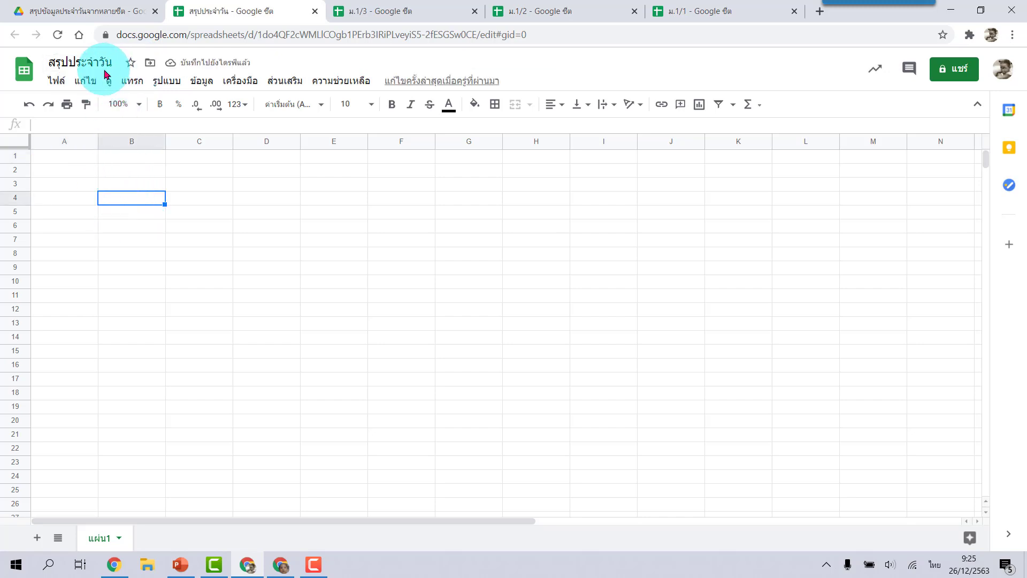
Look through the ม.1/3, ม.1/2 and ม.1/1 tabs, then return to สรุปประจำวัน
left_click(390, 13)
left_click(528, 12)
left_click(685, 14)
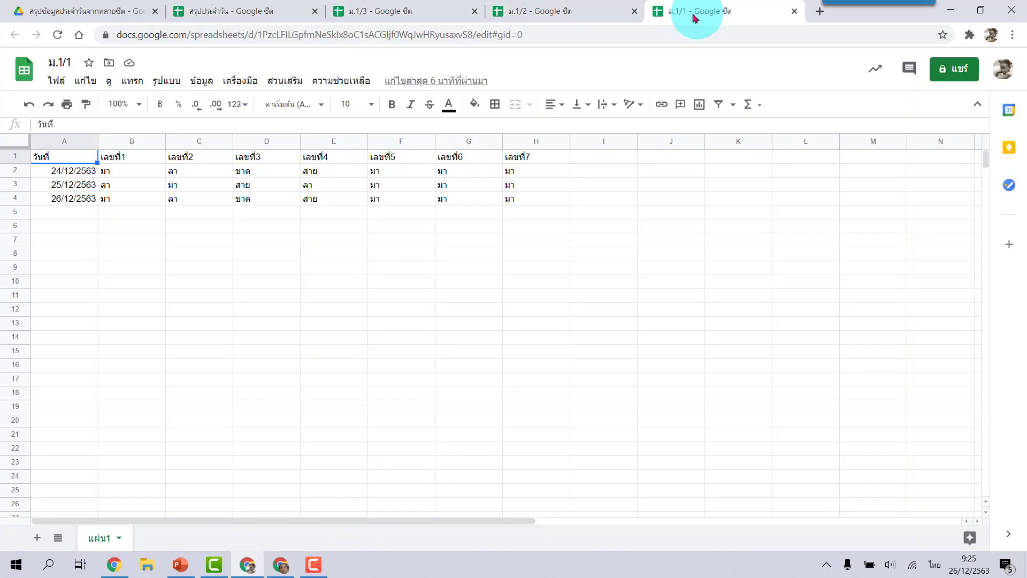
left_click(589, 11)
left_click(381, 11)
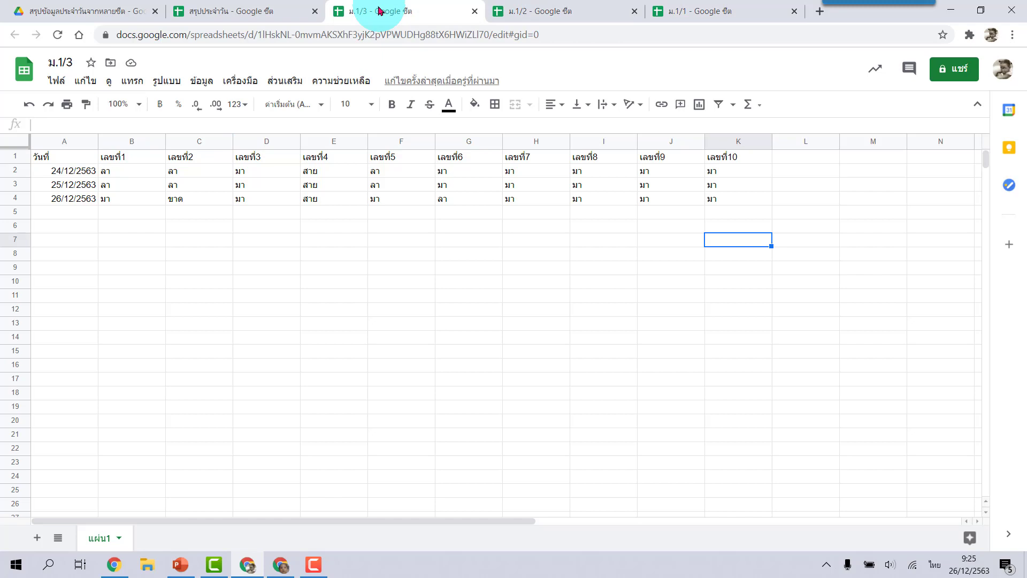
left_click(225, 11)
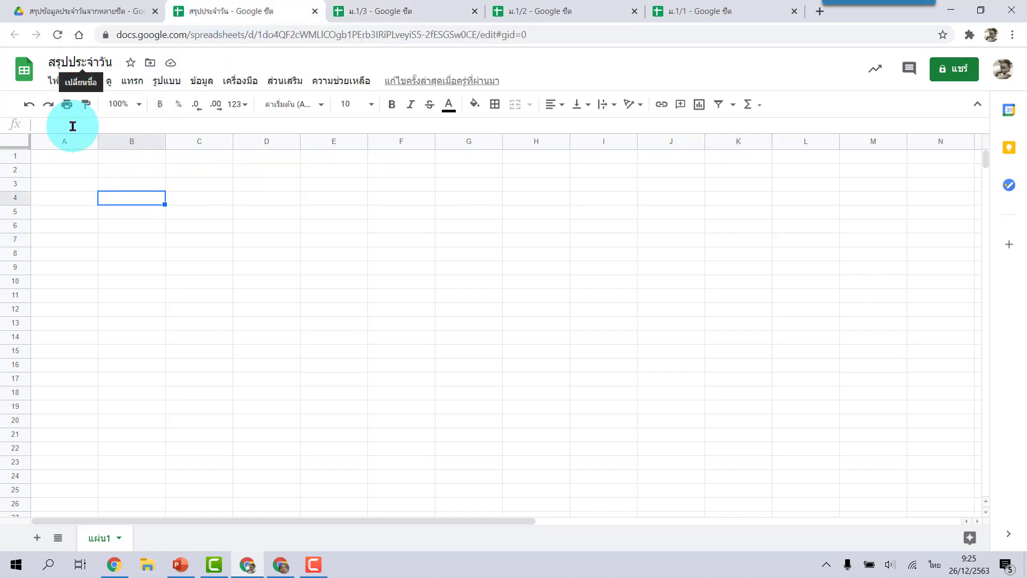
Add three sheets named 1-1, 1-2 and 1-3, then go to sheet 1-1
left_click(38, 540)
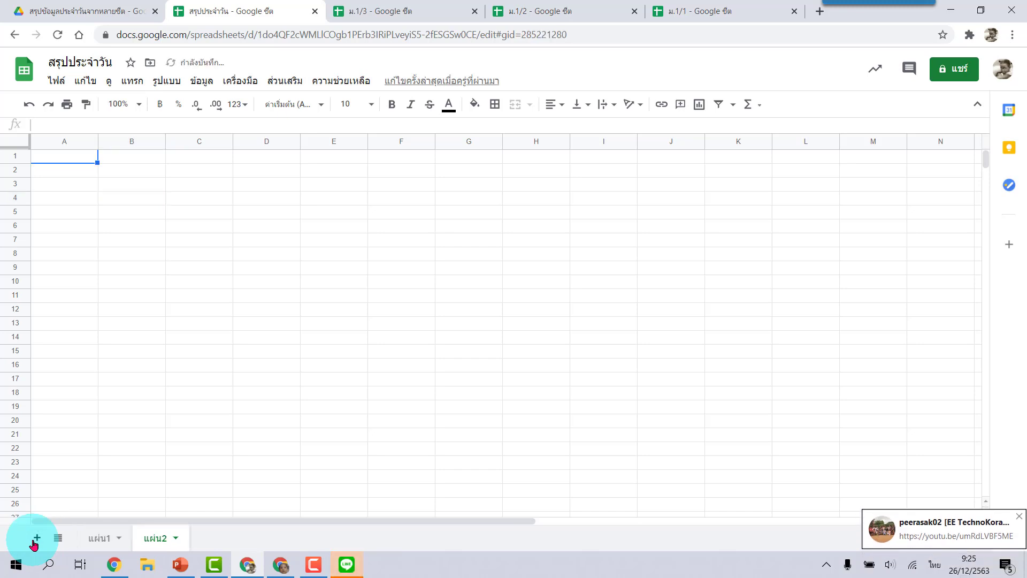
double_click(155, 538)
type("1-1")
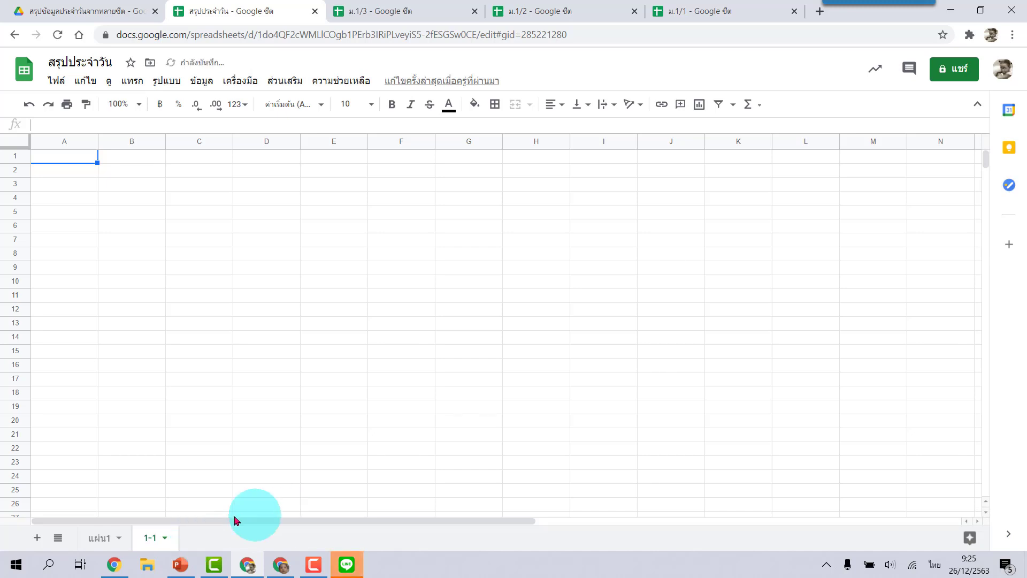
left_click(36, 538)
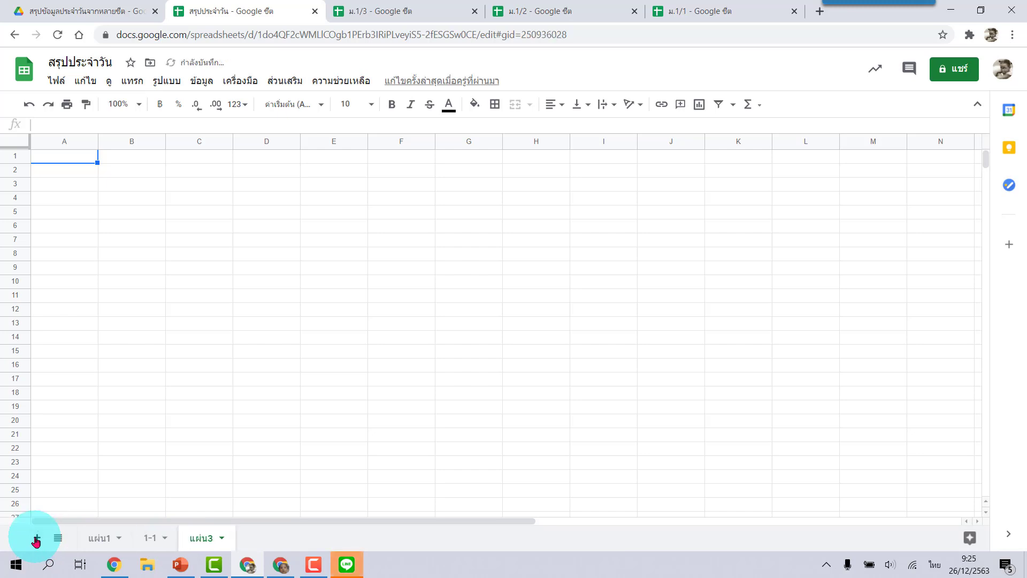
double_click(202, 540)
type("1-2")
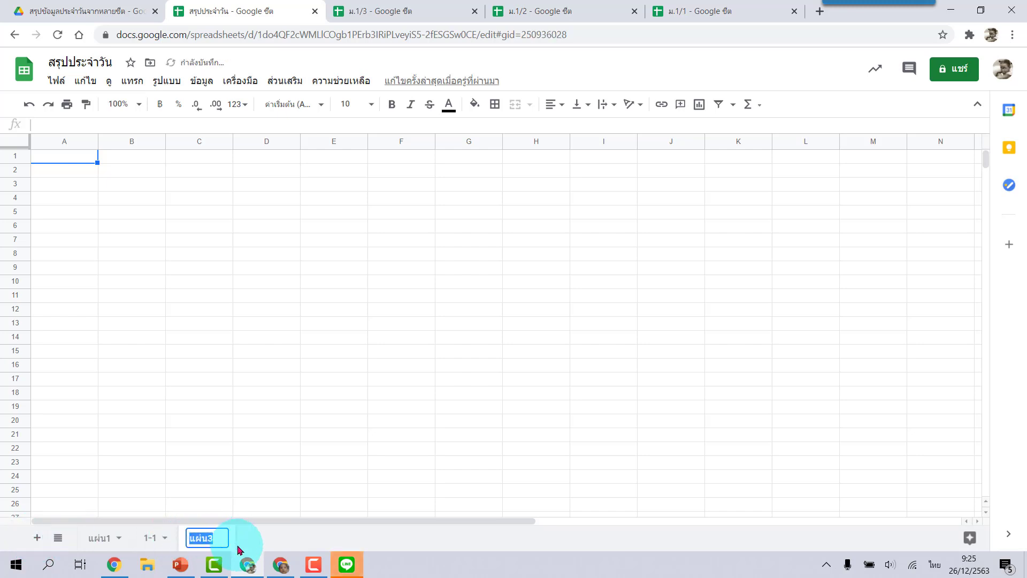
left_click(211, 436)
left_click(37, 538)
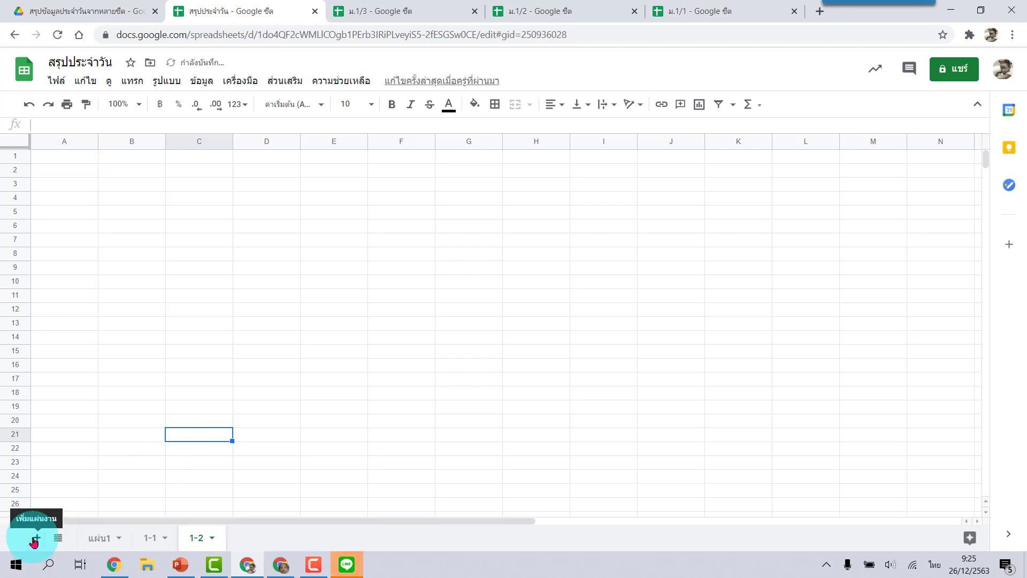
left_click(255, 543)
type("1-3")
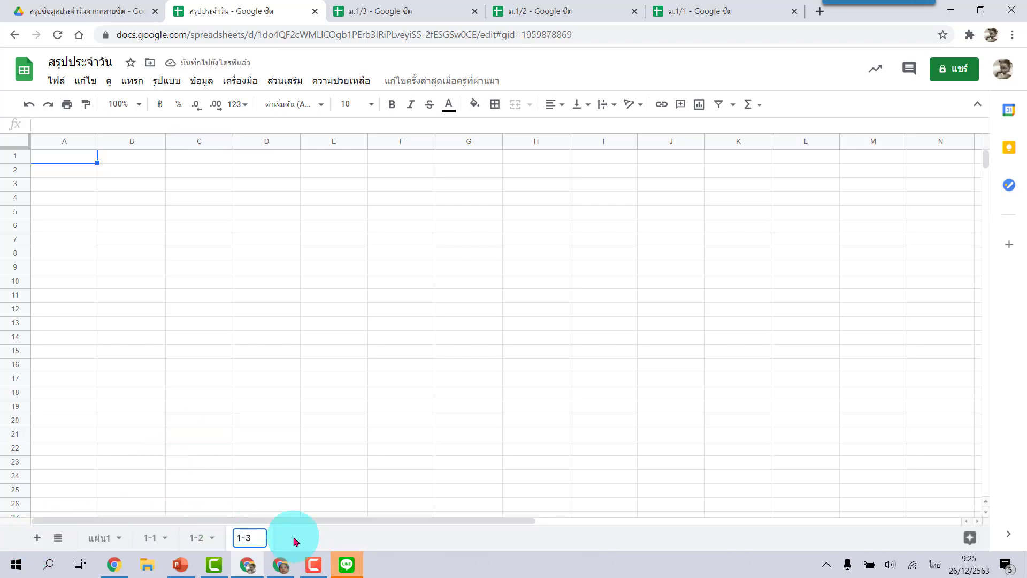
left_click(337, 464)
left_click(148, 540)
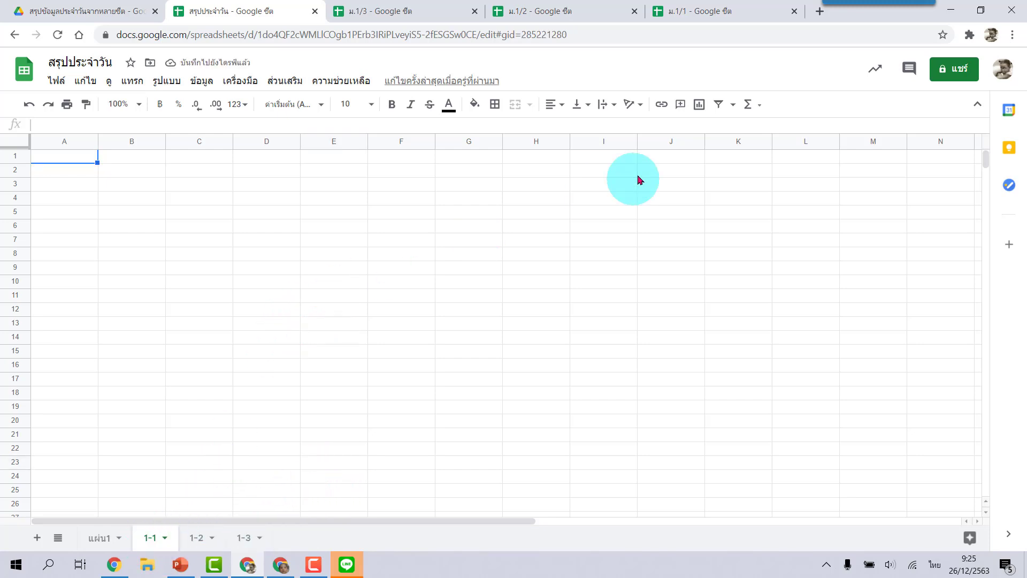
Set ม.1/1's link access to 'Anyone with the link' can view
left_click(400, 13)
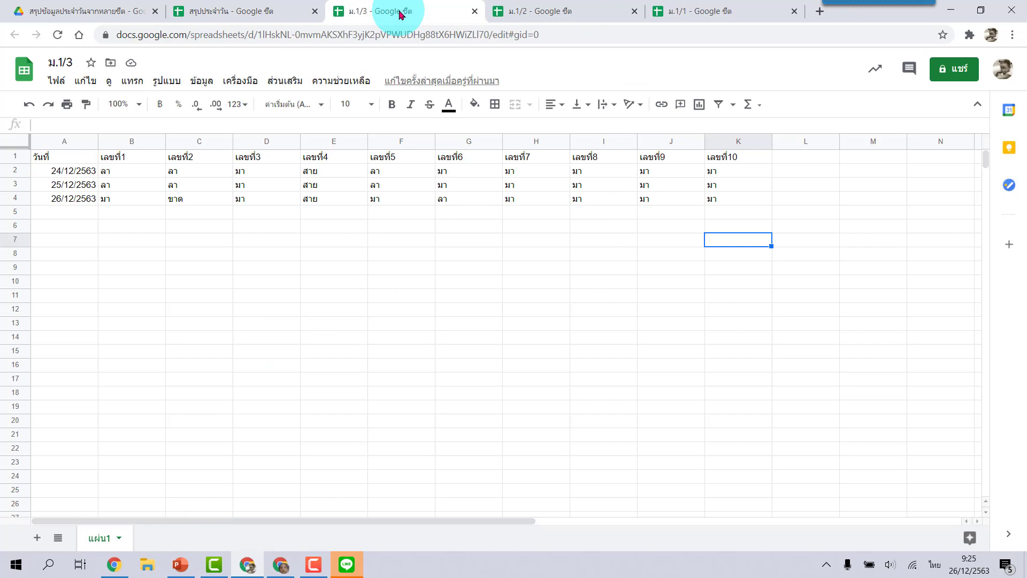
left_click(537, 11)
left_click(707, 11)
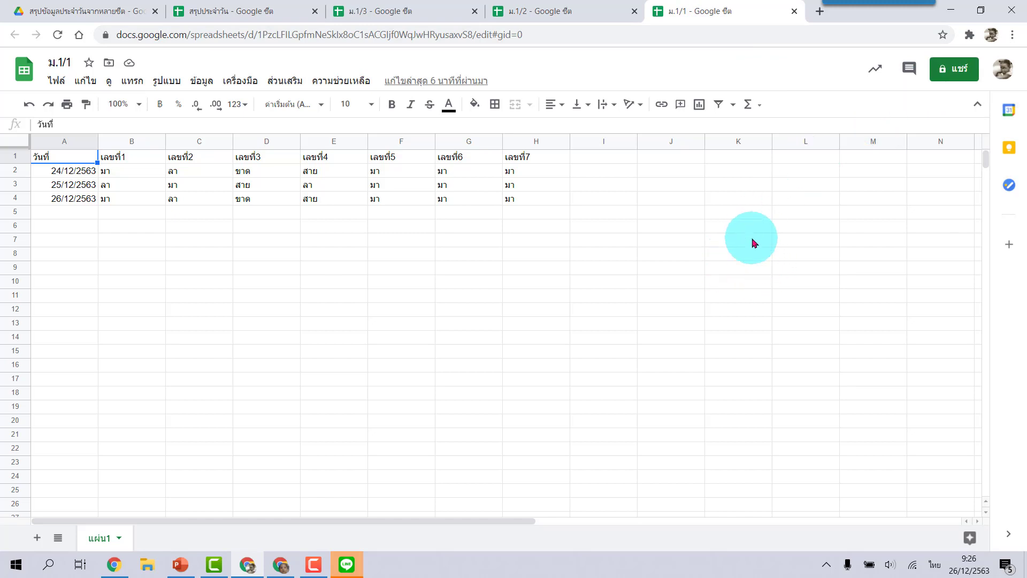
left_click(954, 68)
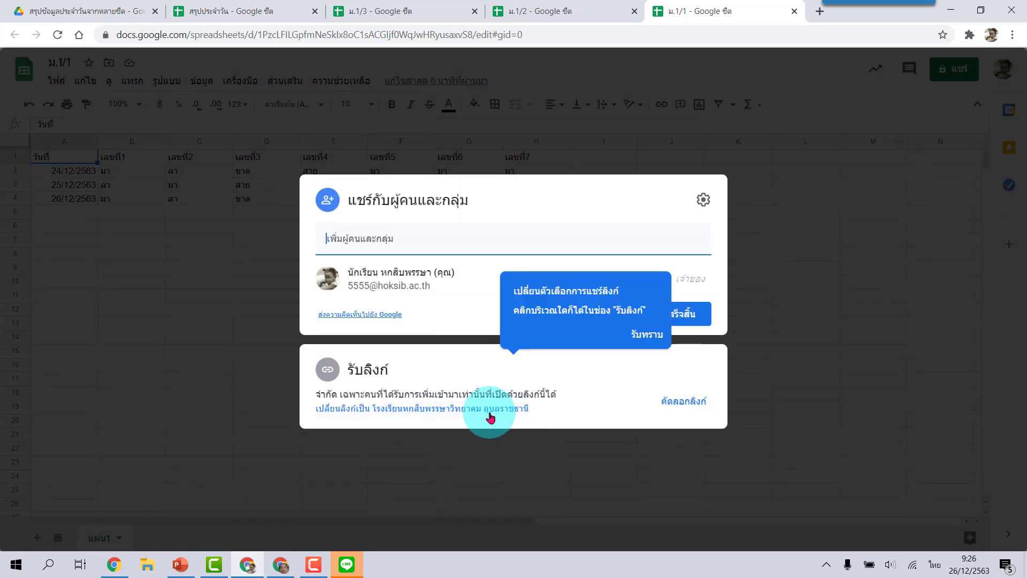
left_click(491, 410)
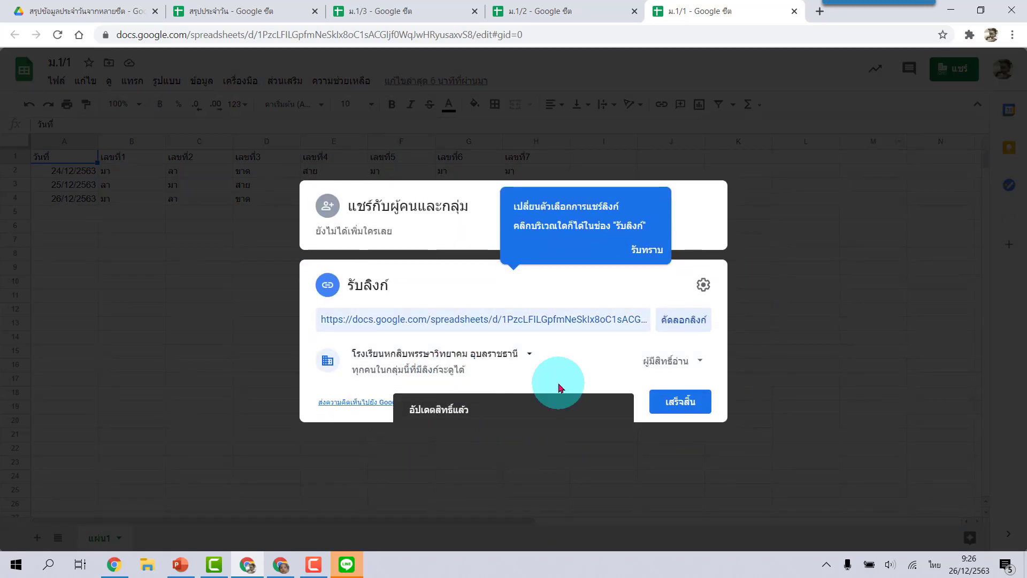
left_click(529, 355)
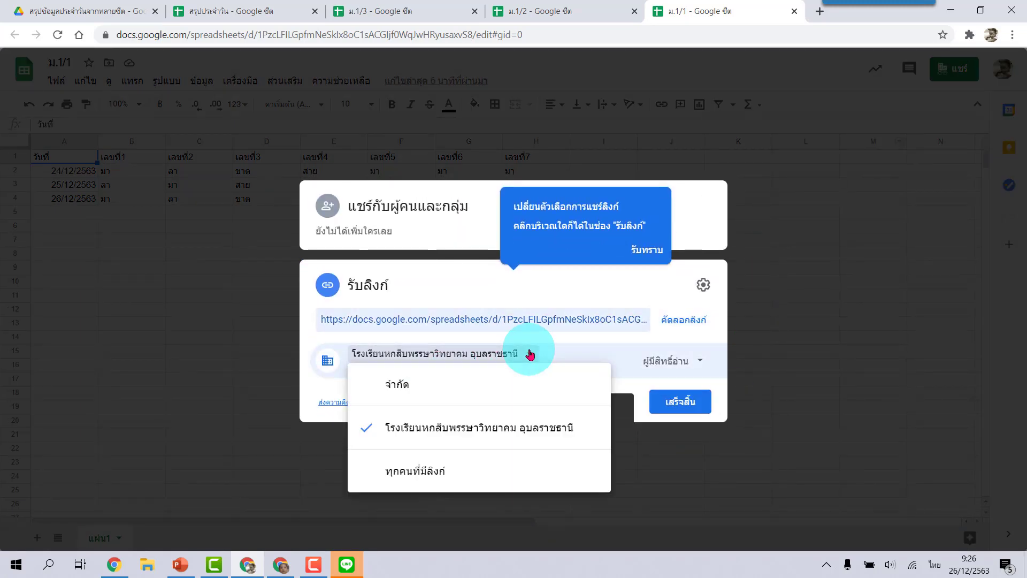
left_click(442, 475)
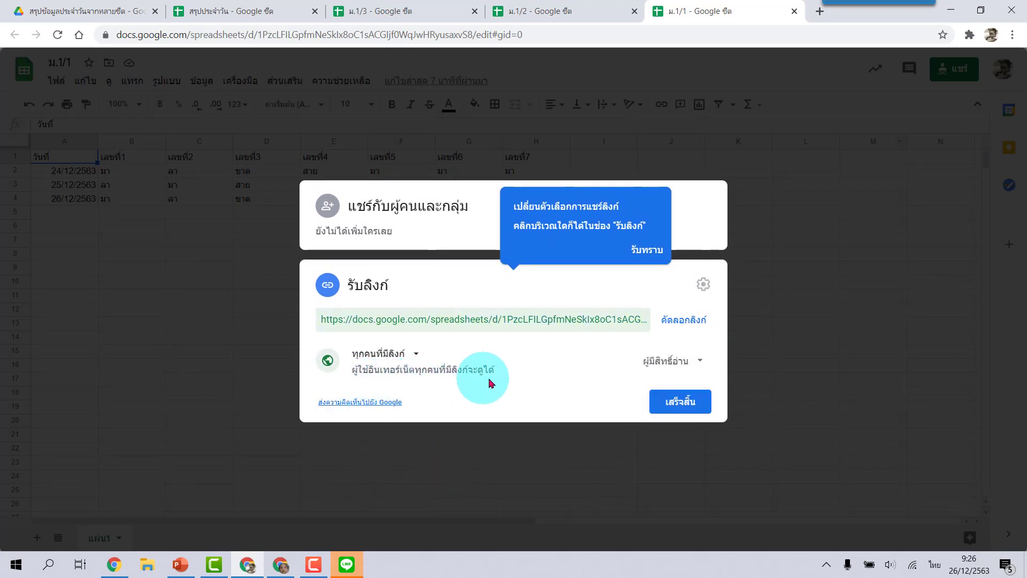
left_click(681, 402)
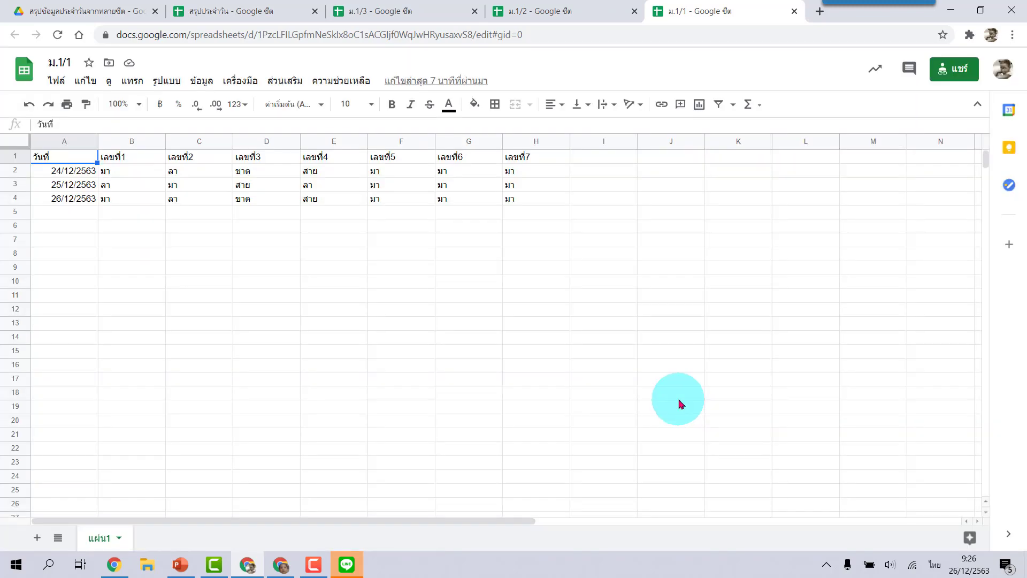
Share ม.1/2 with 'Anyone with the link', then bring up the ม.1/3 spreadsheet
left_click(581, 12)
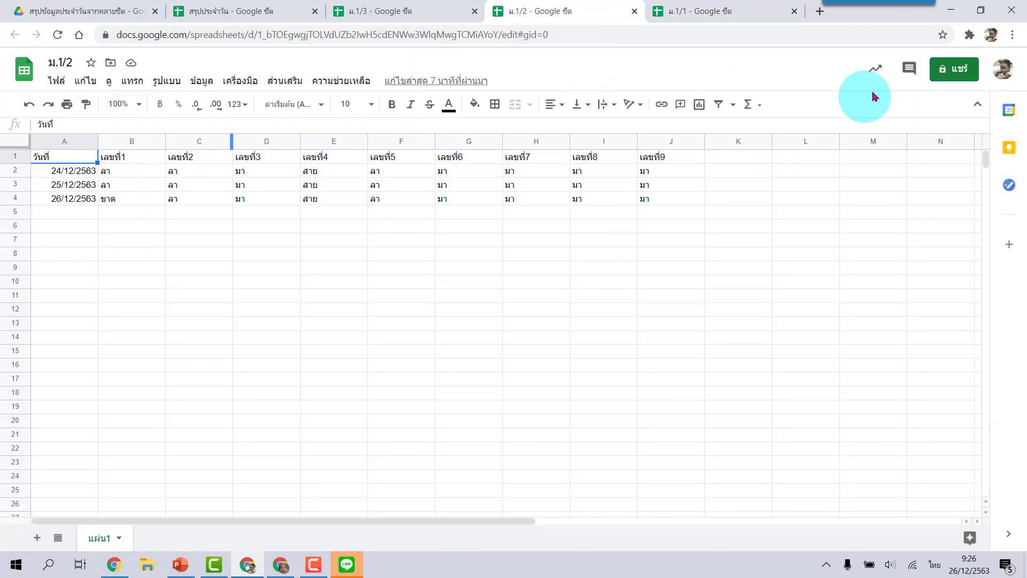
left_click(954, 69)
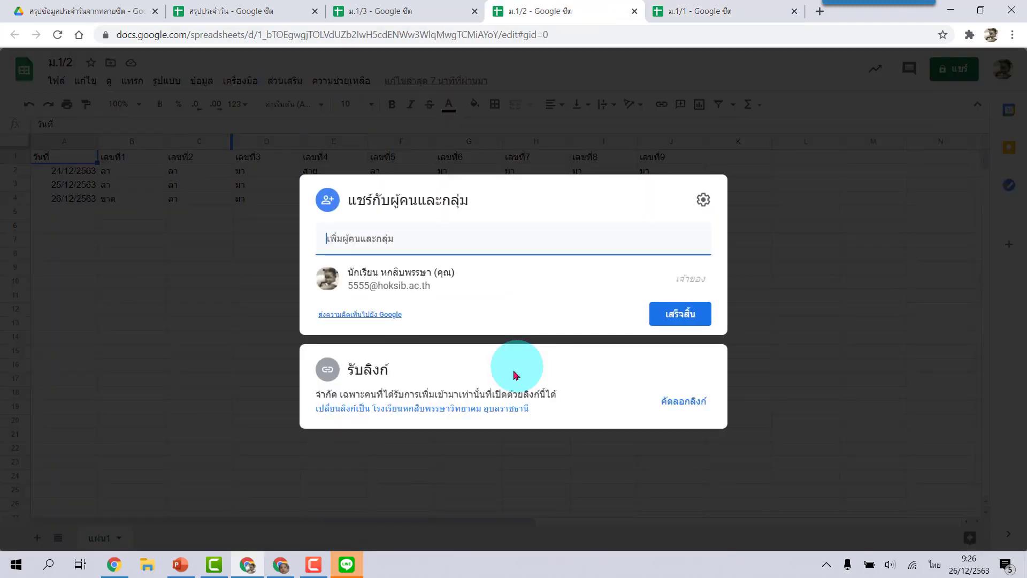
left_click(469, 411)
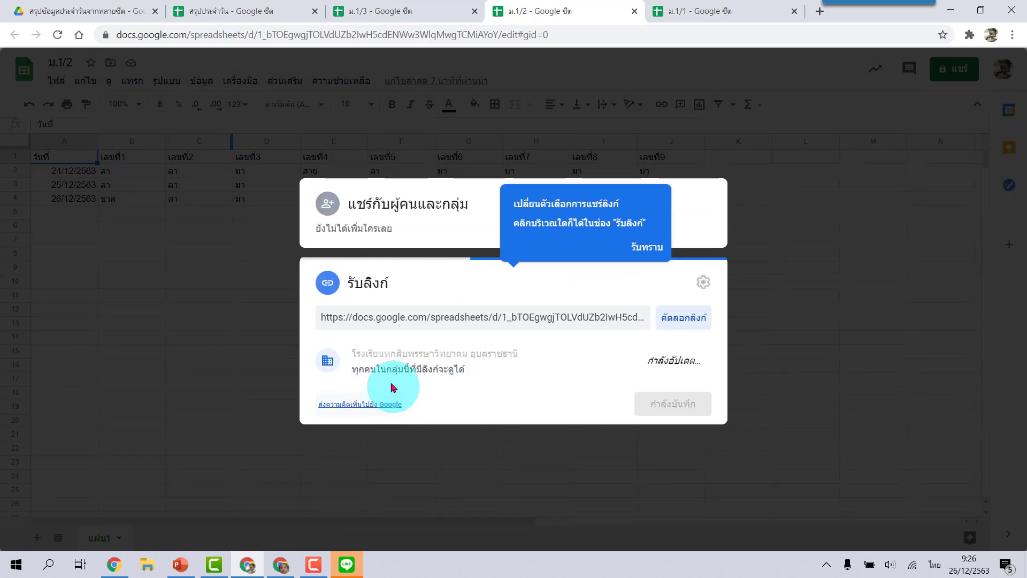
left_click(515, 353)
left_click(448, 469)
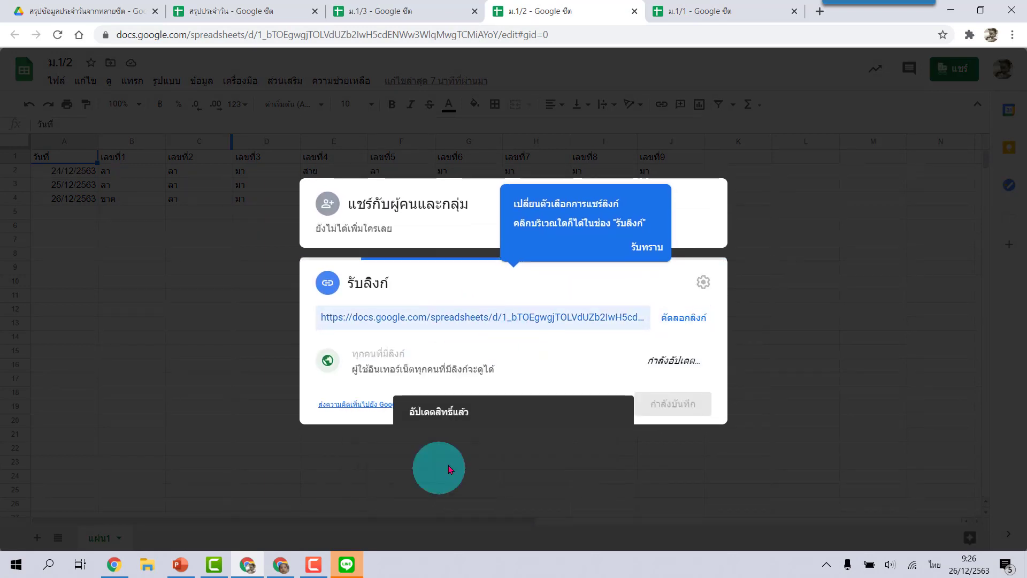
left_click(687, 408)
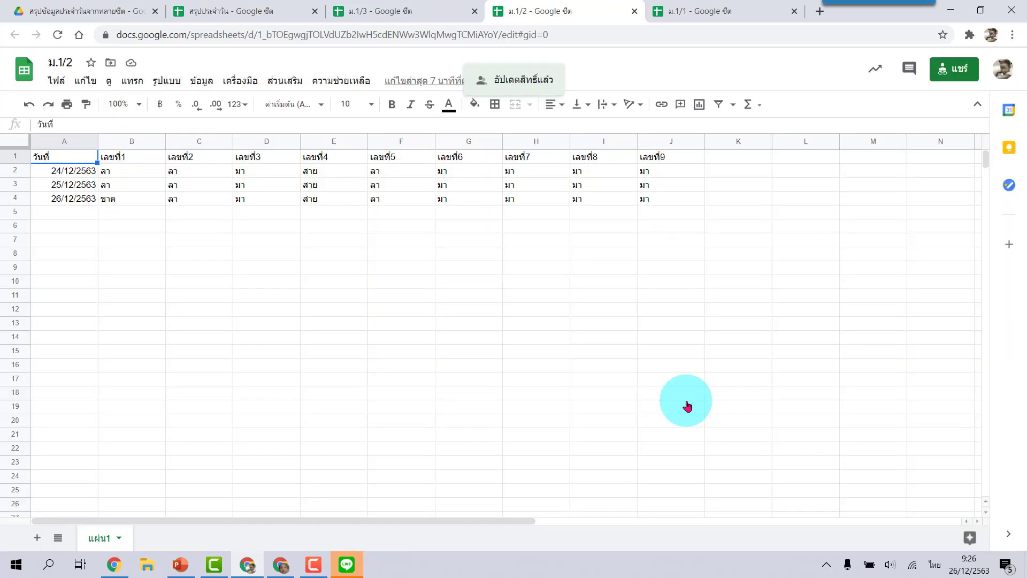
left_click(412, 11)
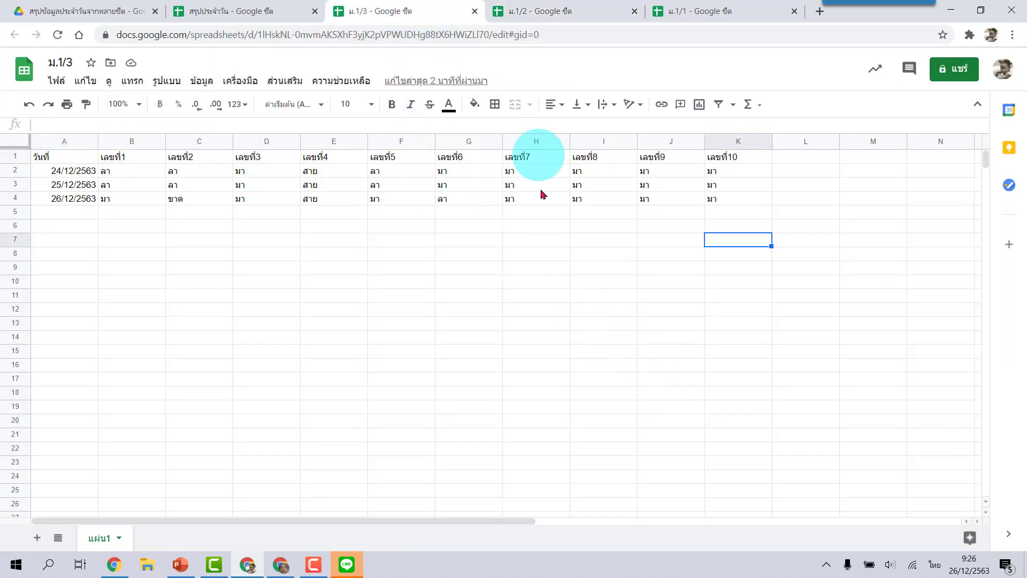
Share ม.1/3 with 'Anyone with the link', then return to the Drive folder
left_click(958, 73)
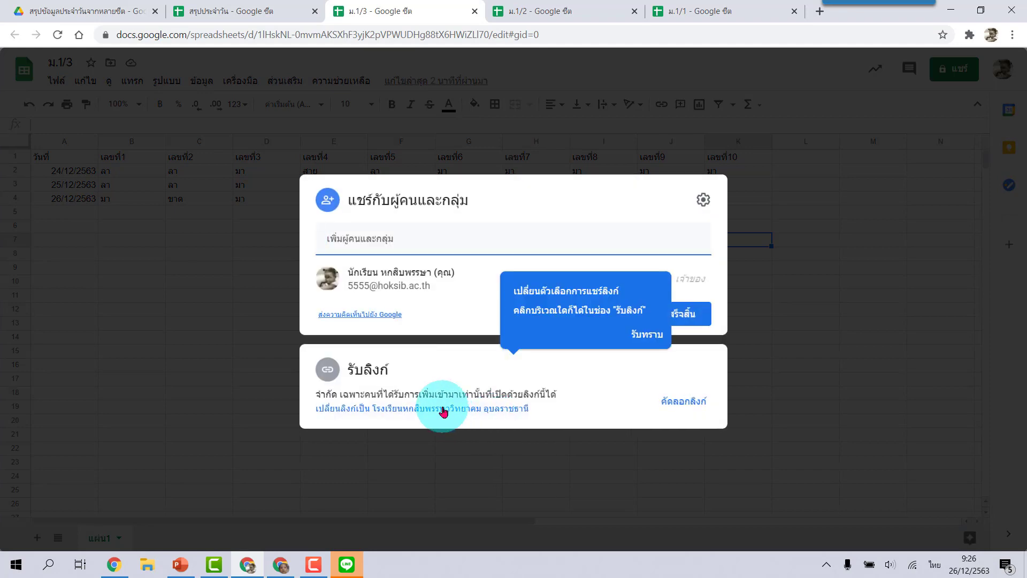
left_click(443, 412)
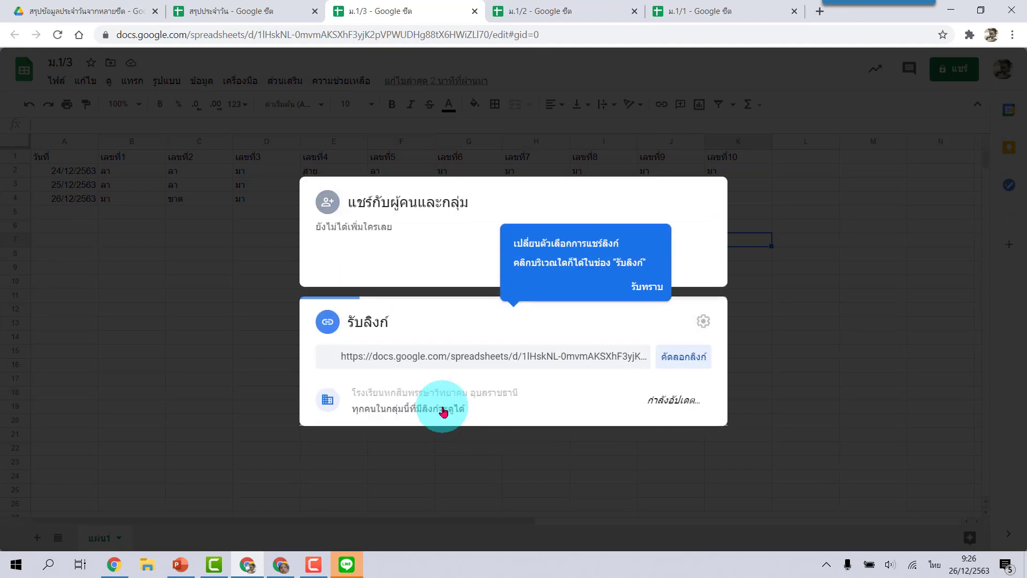
left_click(473, 355)
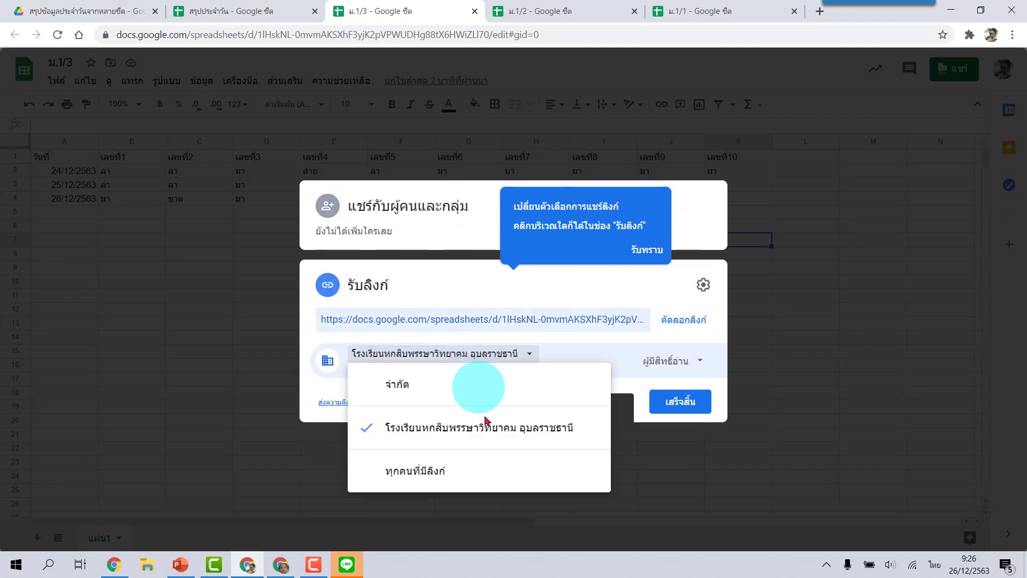
left_click(433, 471)
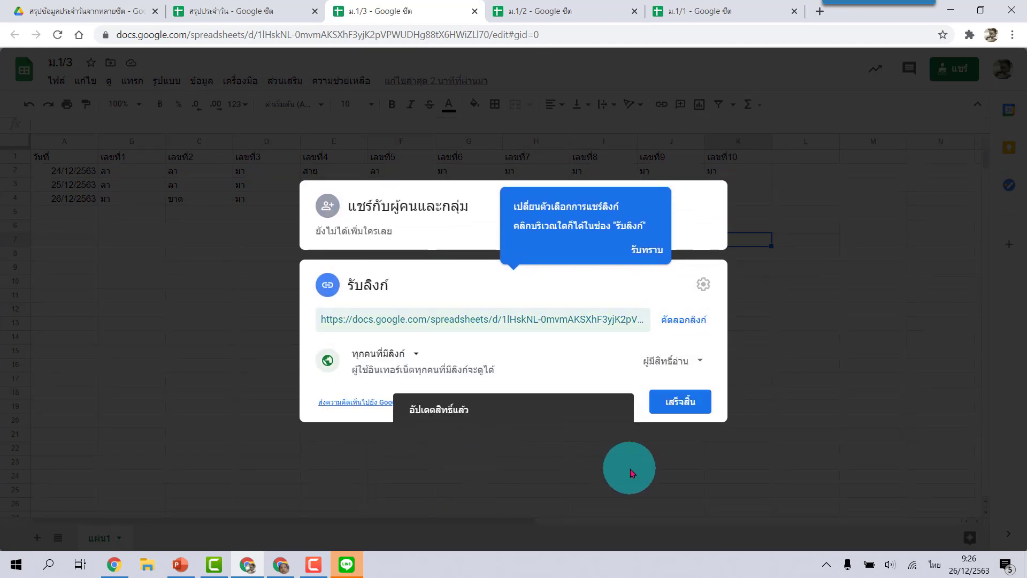
left_click(680, 401)
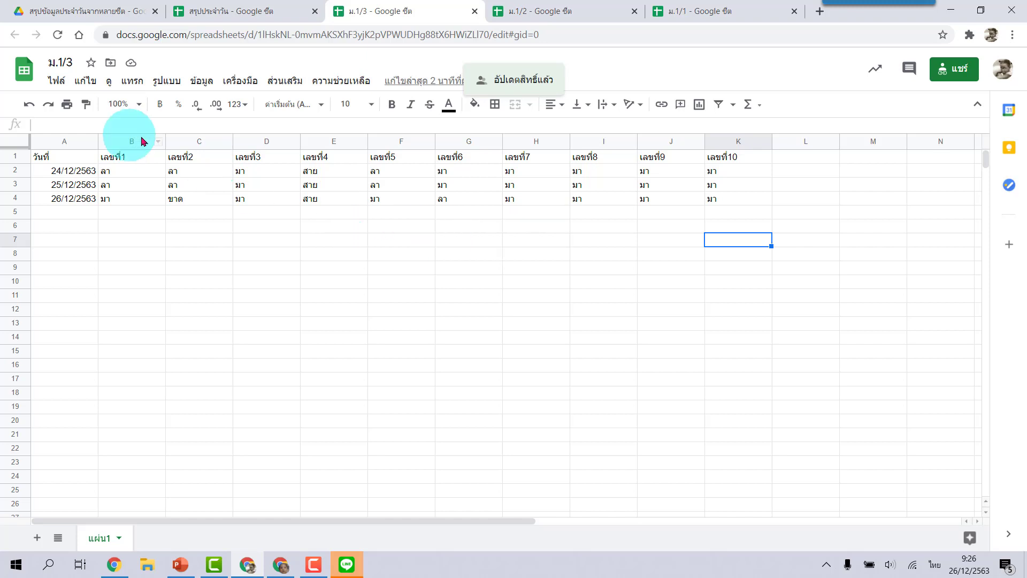
left_click(104, 11)
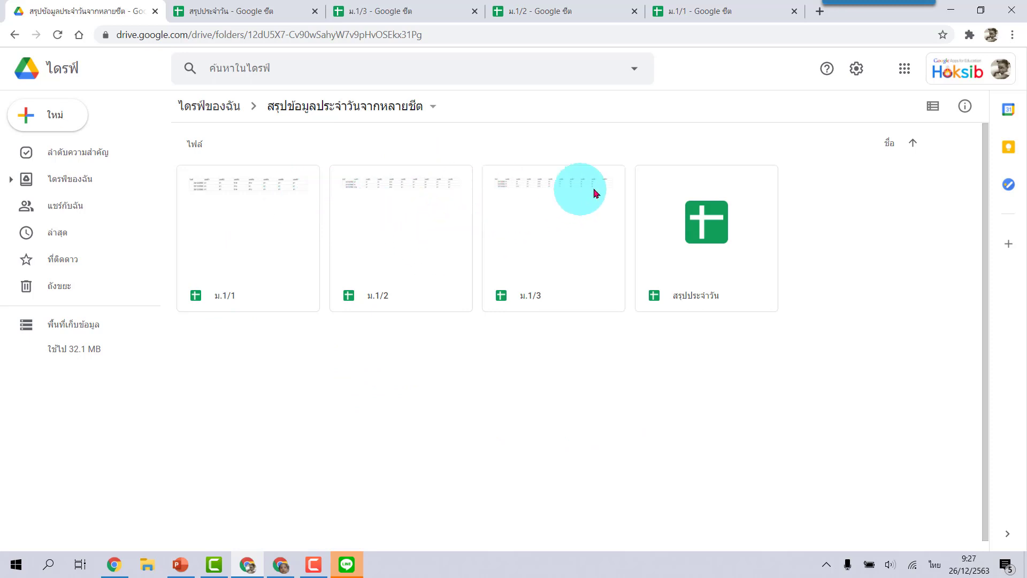
Glance at sheet 1-1 of สรุปประจำวัน, then bring the ม.1/1 spreadsheet forward
left_click(242, 11)
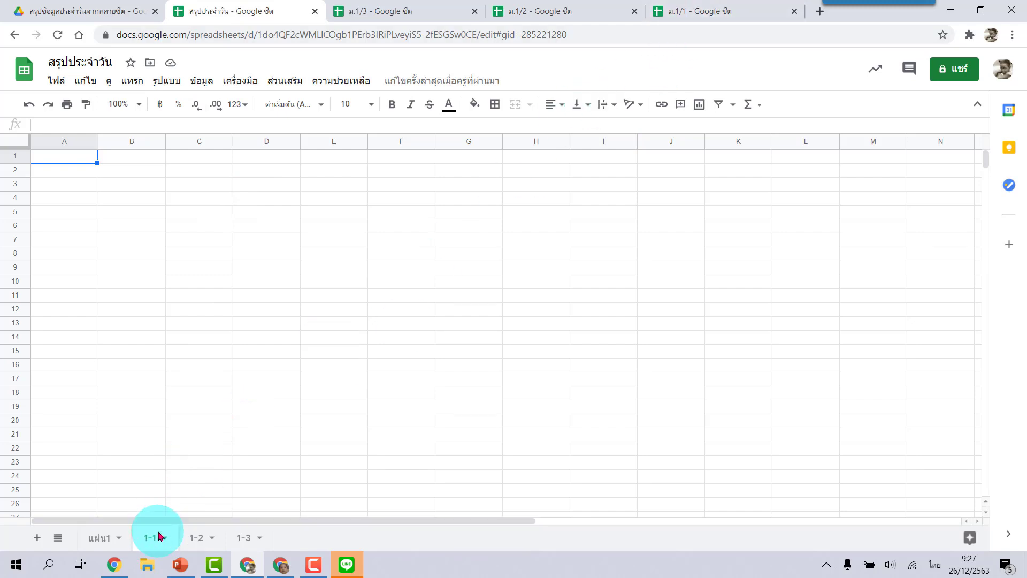
left_click(700, 16)
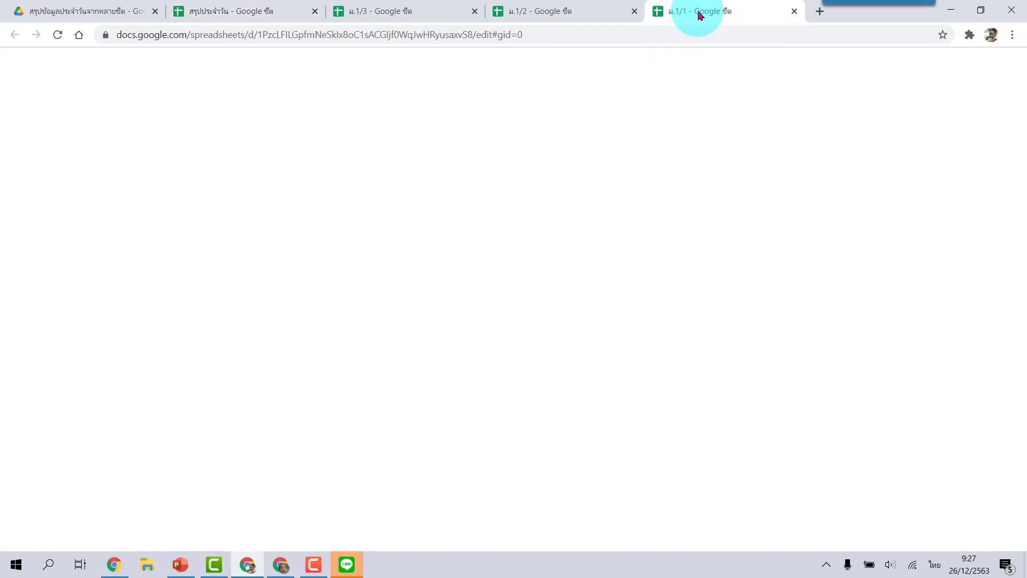
Copy the ม.1/1 spreadsheet's web address up to 'edit' and return to the สรุปประจำวัน spreadsheet
left_click(288, 35)
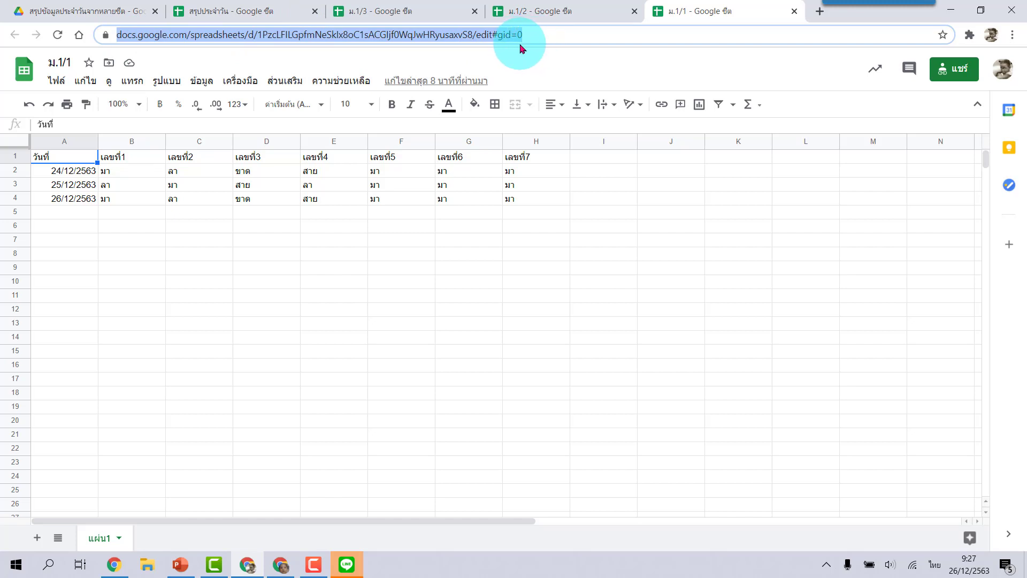
left_click(551, 37)
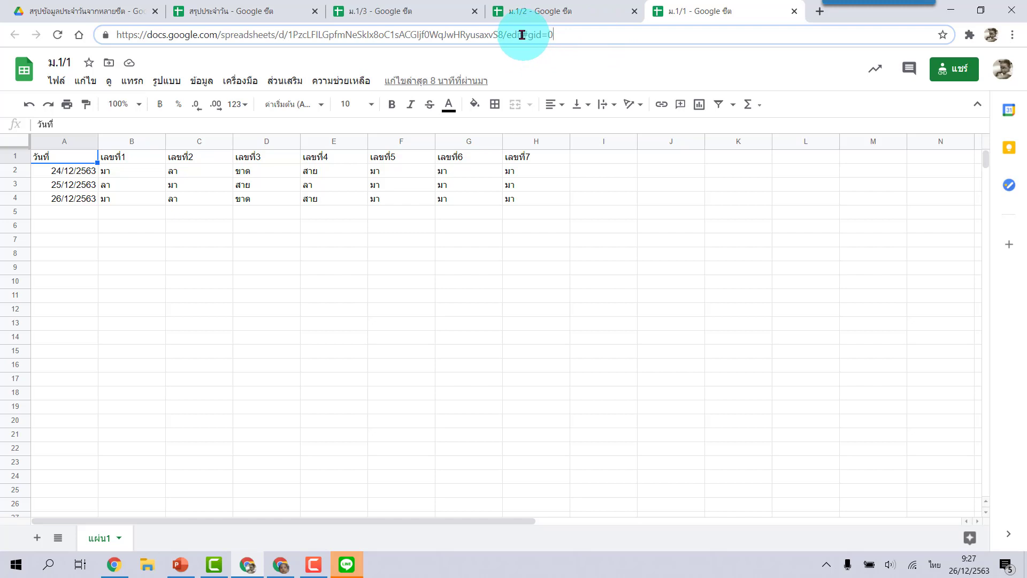
left_click_drag(494, 35, 205, 47)
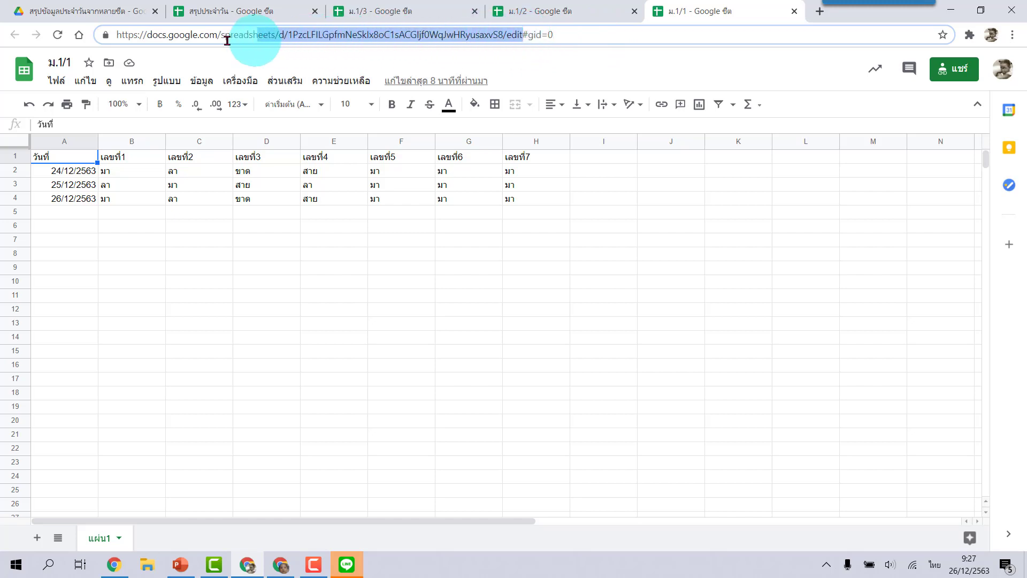
right_click(291, 29)
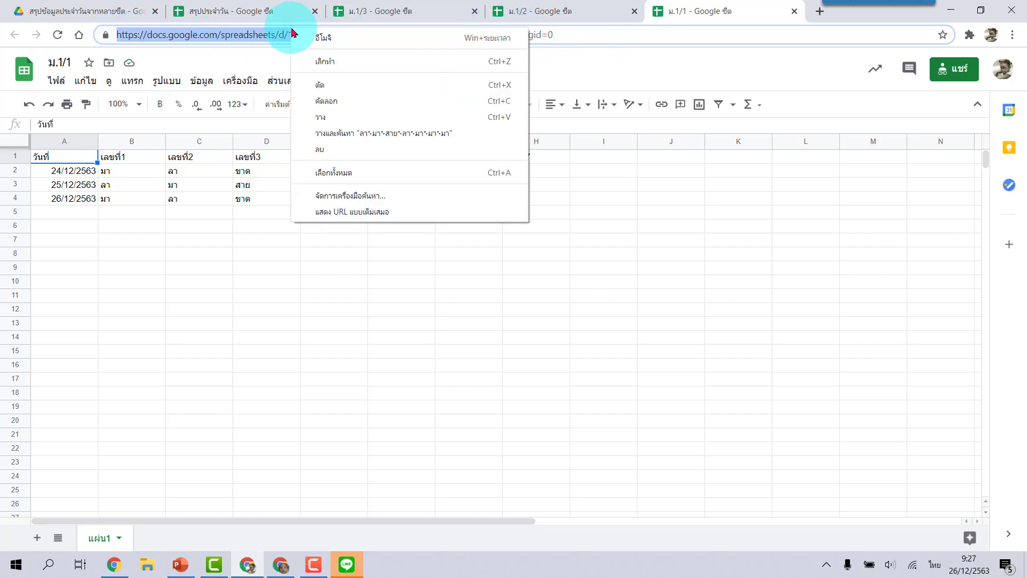
left_click(341, 107)
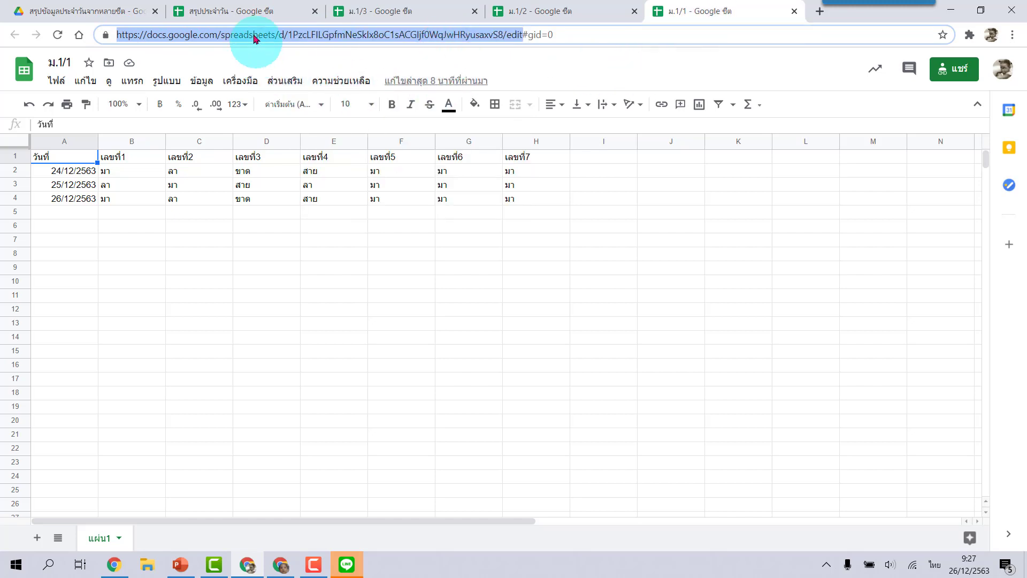
left_click(245, 12)
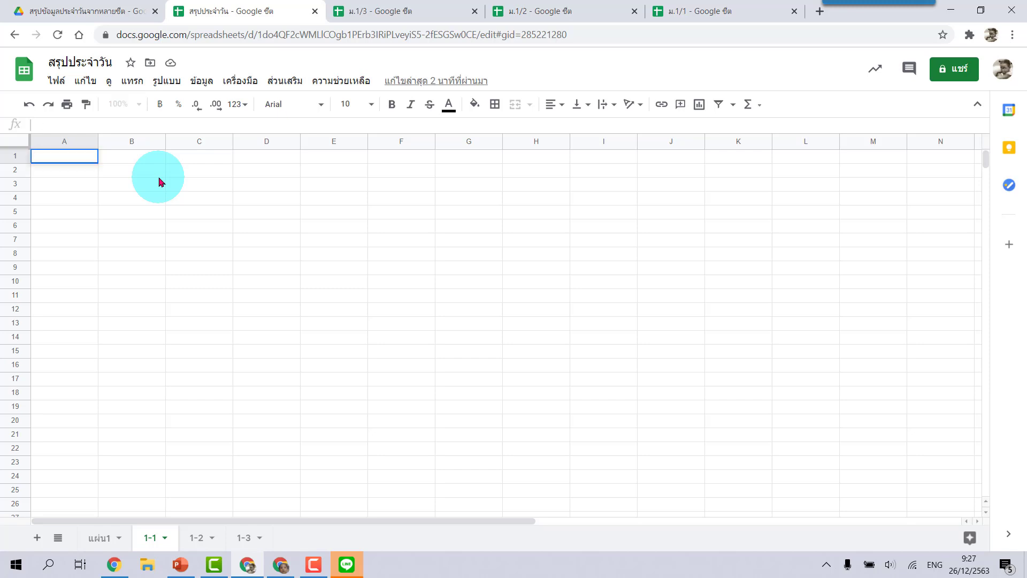
In A1 of tab 1-1, start =IMPORTRANGE(" with the pasted ม.1/1 address in quotes, followed by a comma
type("=")
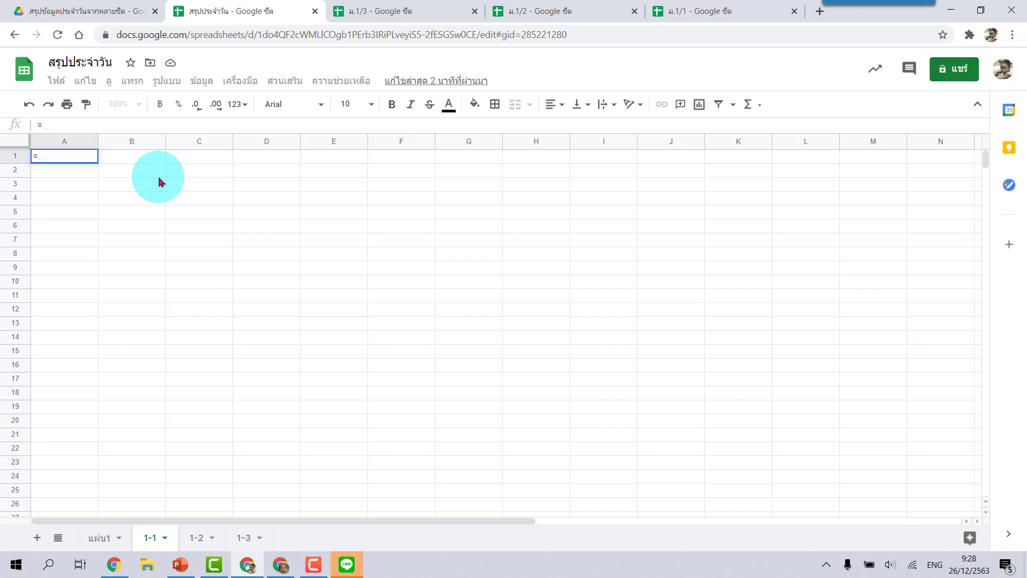
type("IMPO")
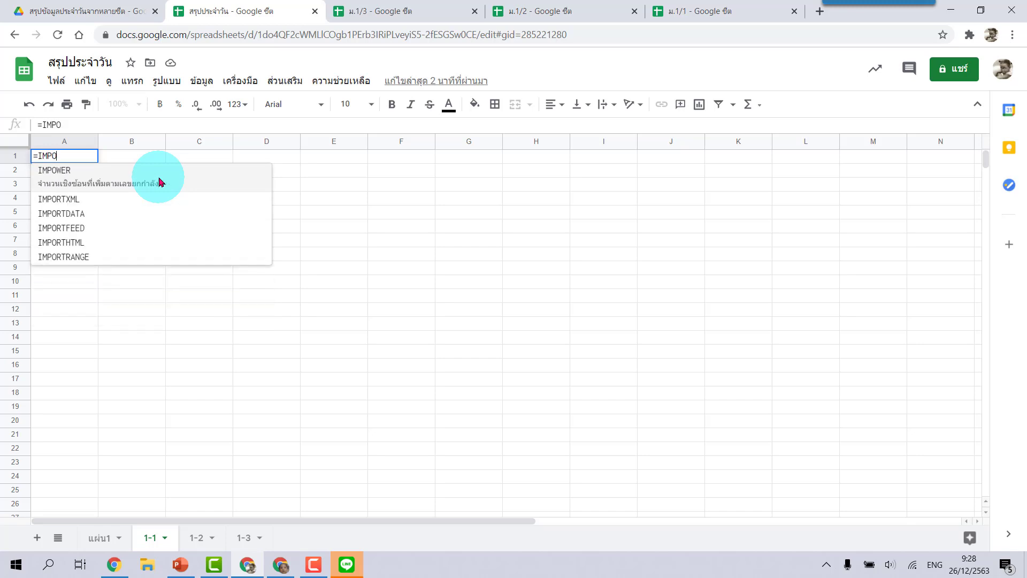
type("R")
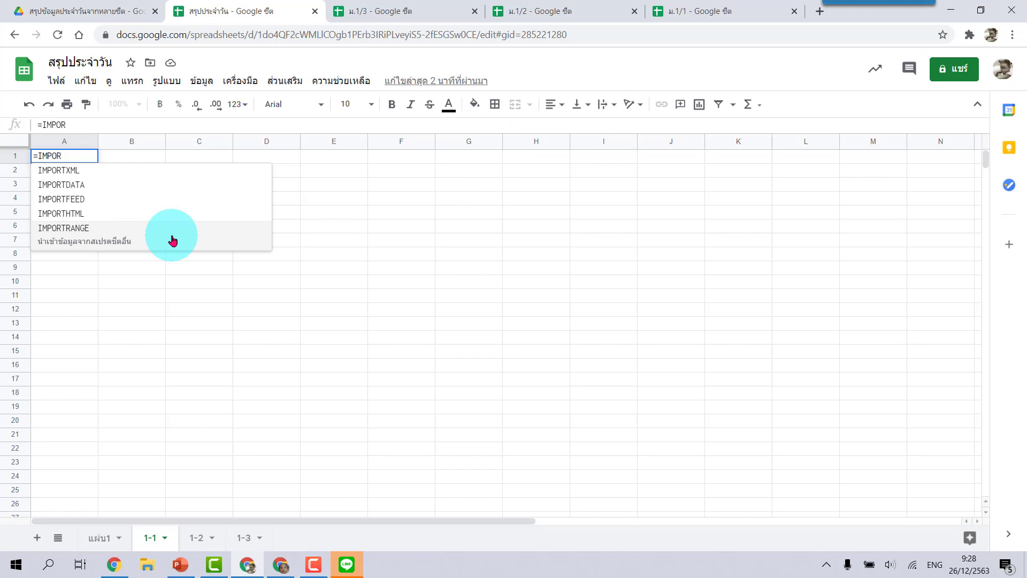
left_click(173, 241)
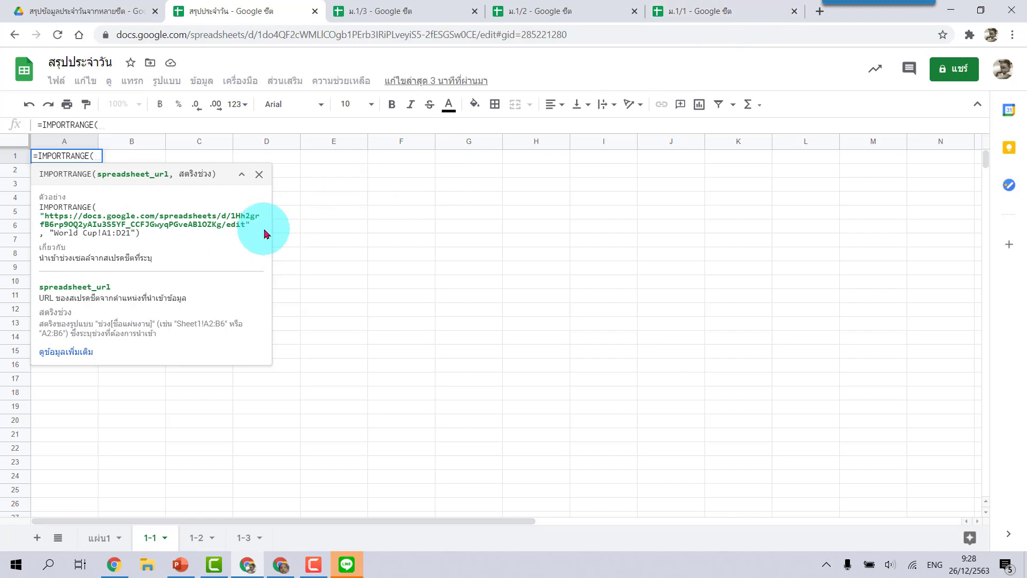
type("\"")
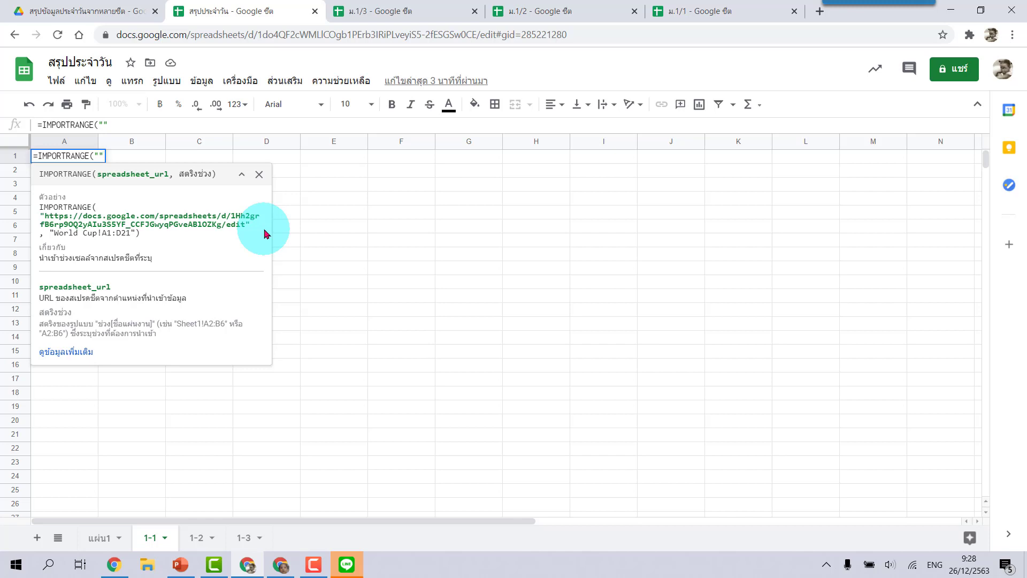
left_click(101, 155)
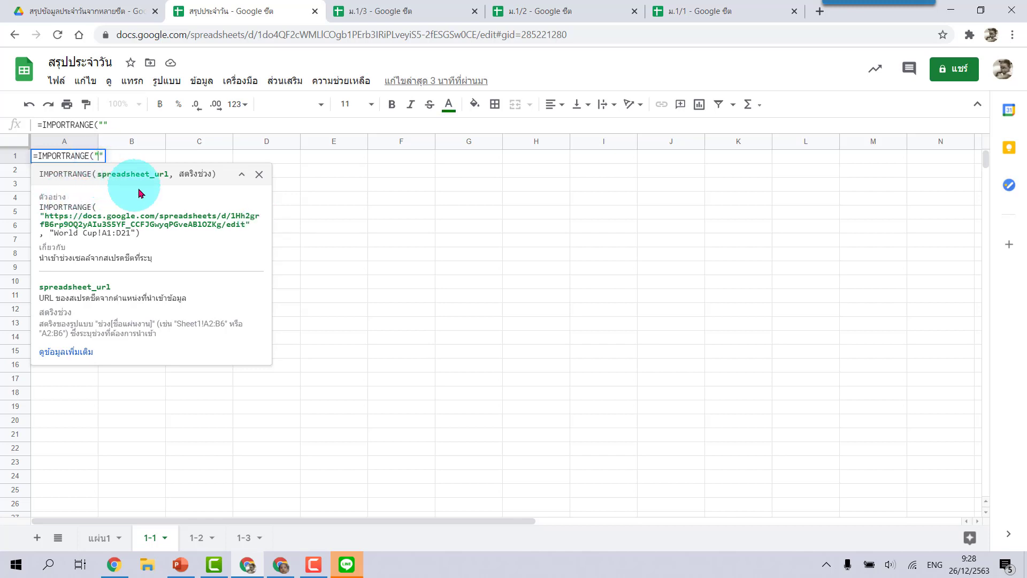
key("ctrl+v")
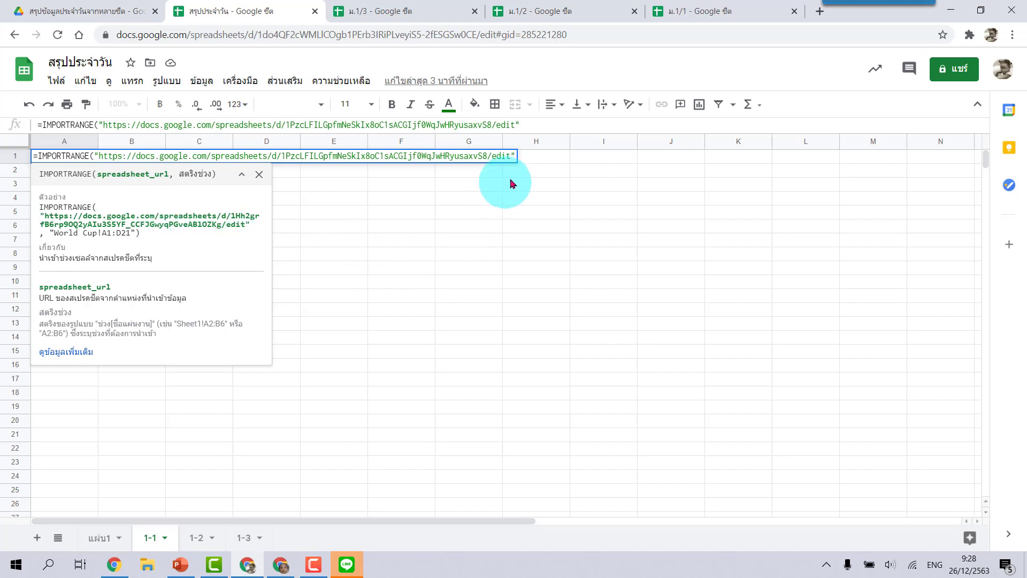
left_click(512, 156)
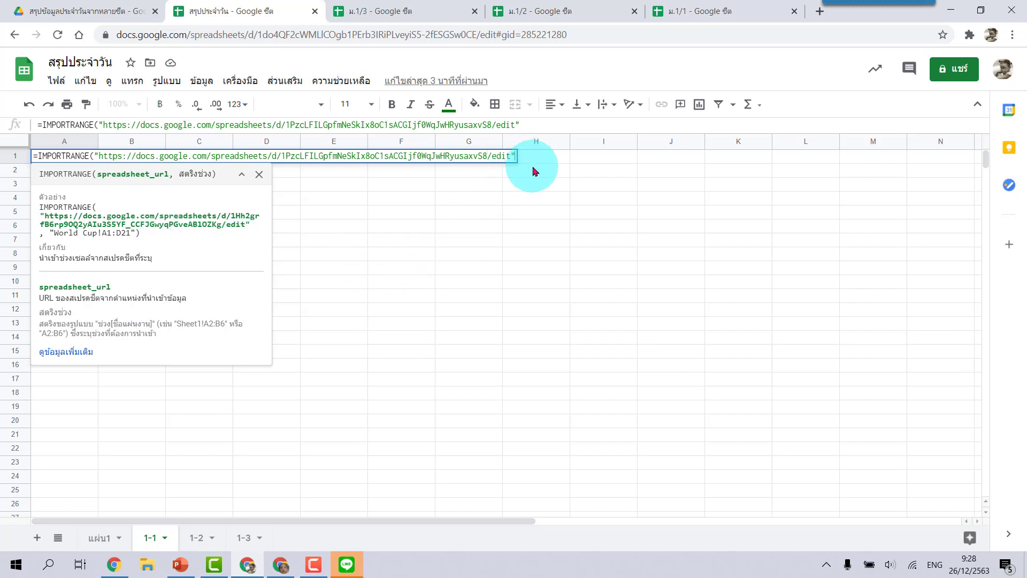
type(",")
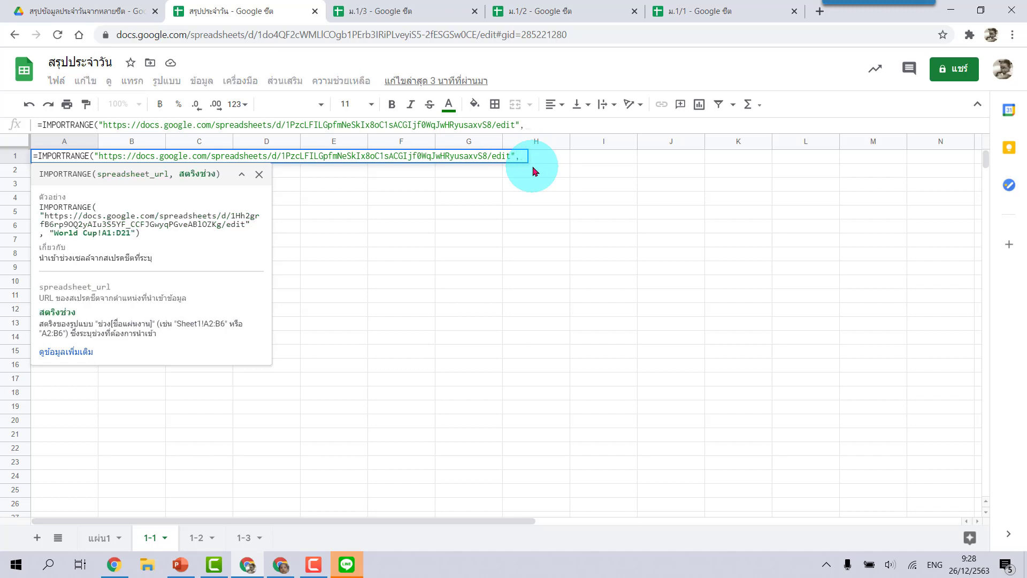
Begin the range argument with "แผ่น1!, checking the sheet name in the ม.1/1 spreadsheet
left_click(703, 15)
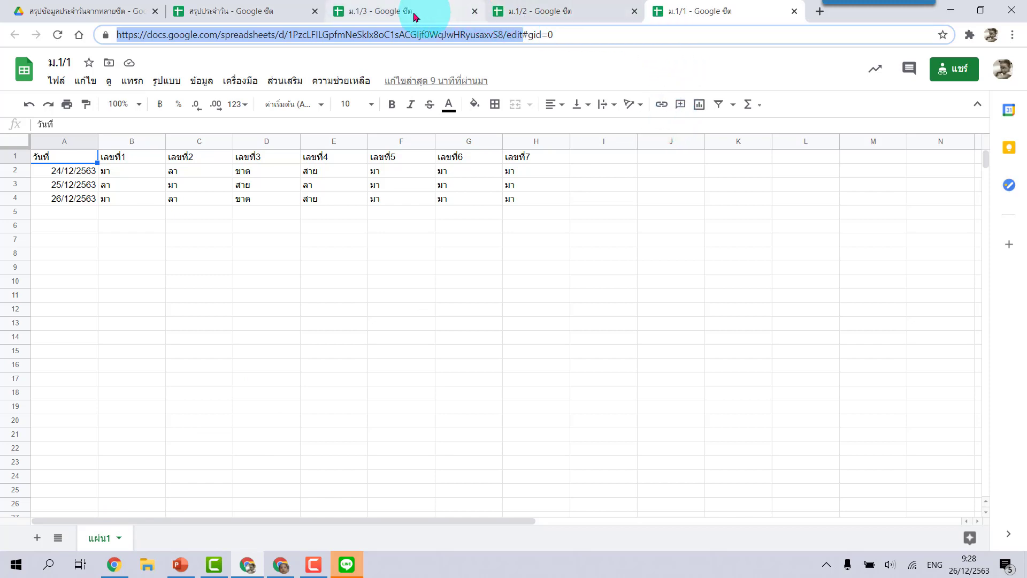
left_click(278, 13)
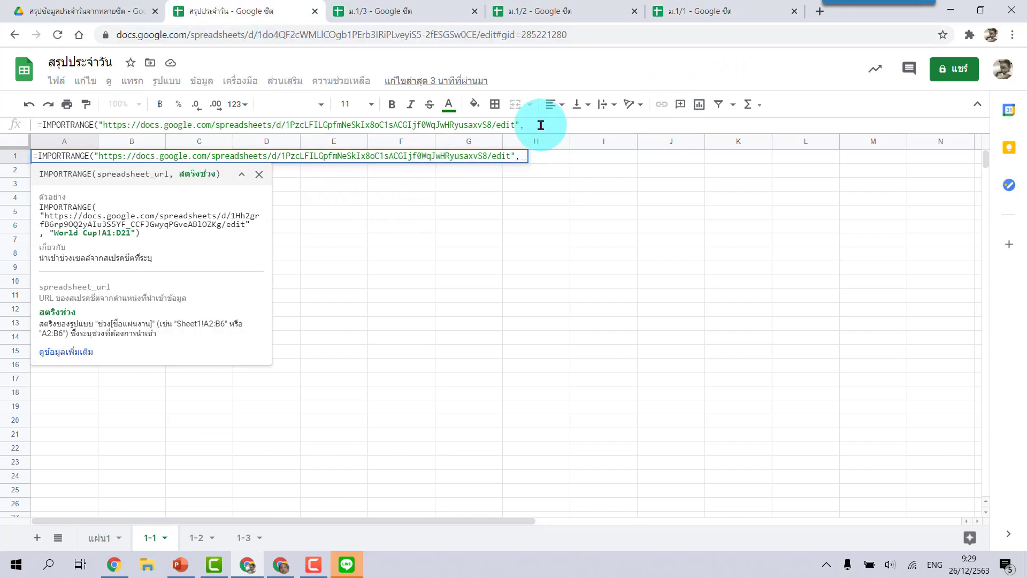
type("\"แผ่น1!")
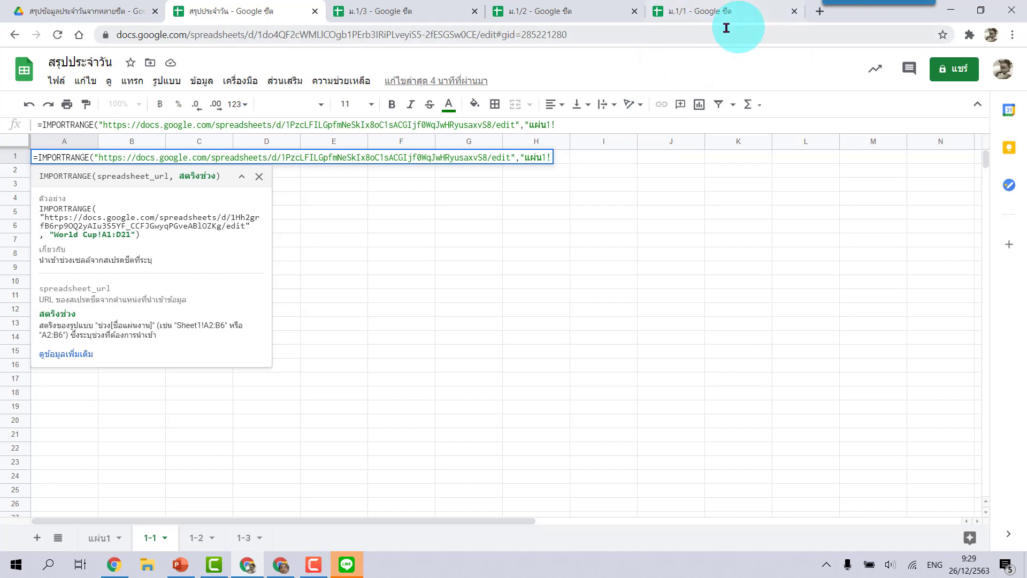
left_click(720, 11)
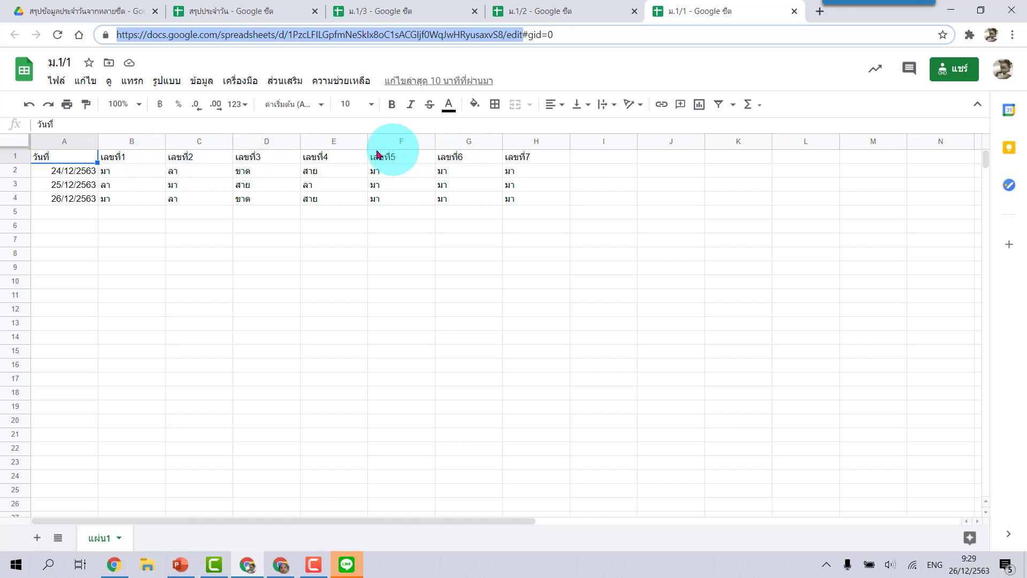
Finish the range as แผ่น1!A2:H after checking the ม.1/1 columns, and commit the formula
left_click(235, 17)
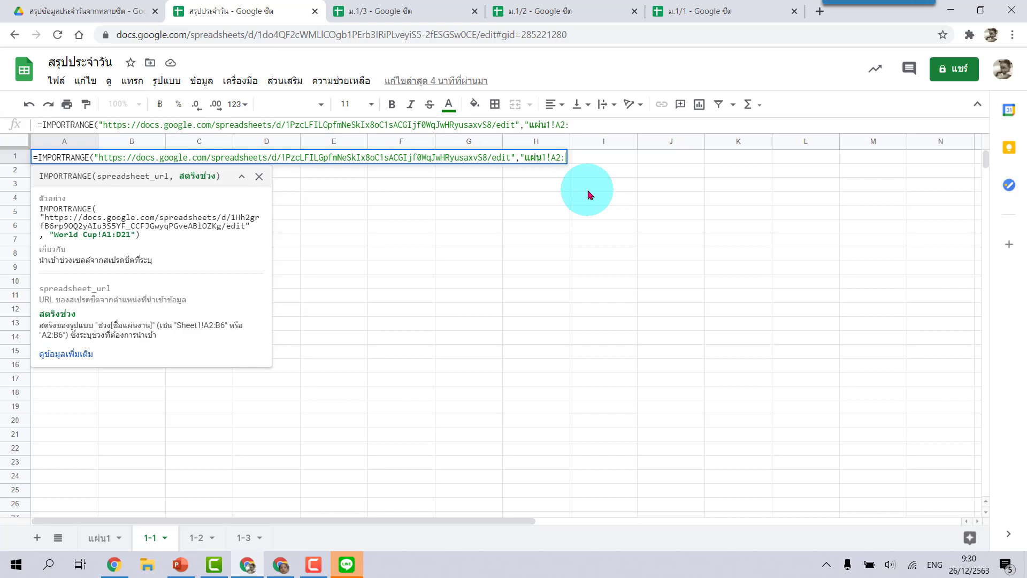
left_click(720, 12)
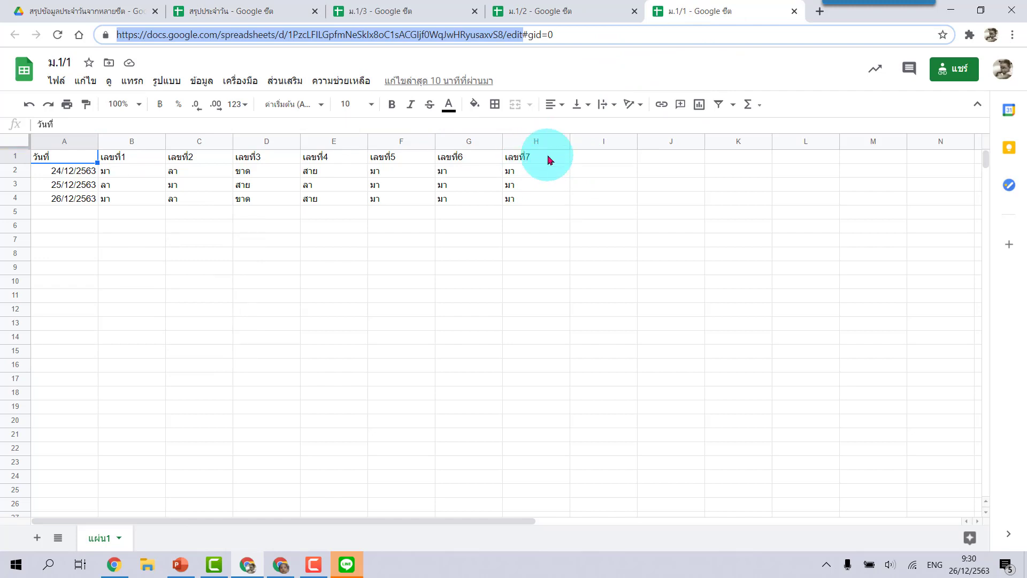
left_click(252, 11)
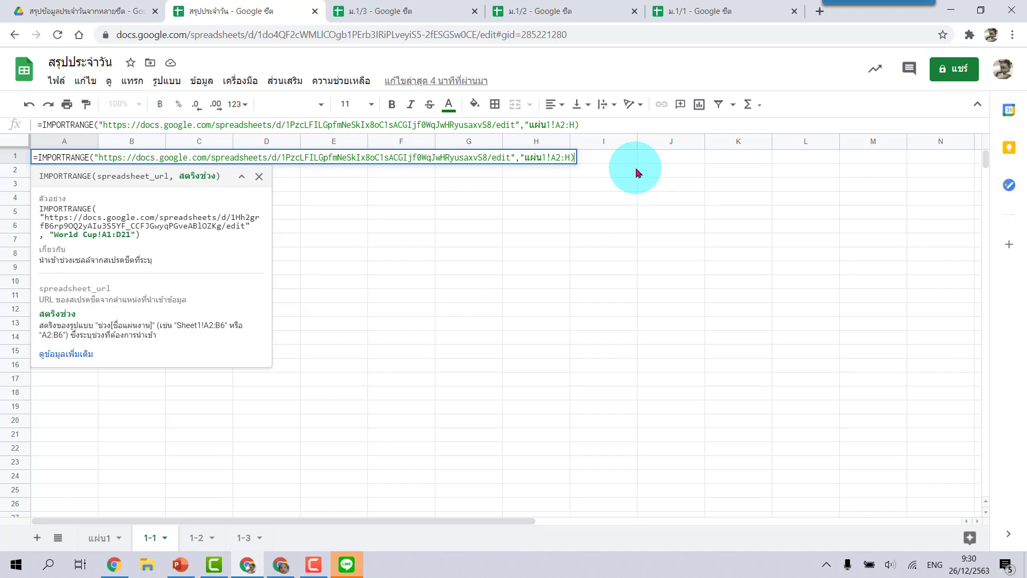
key("Return")
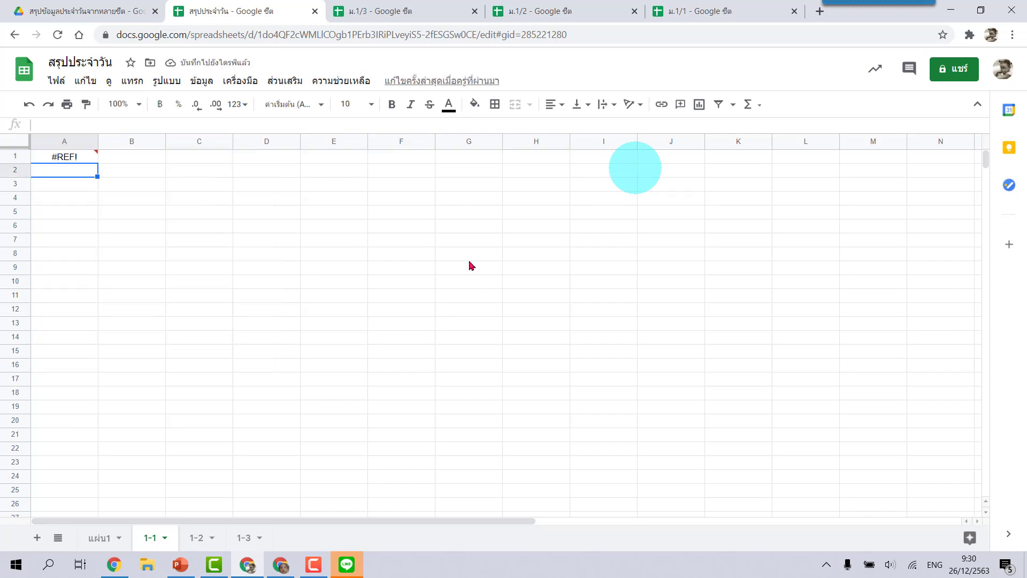
mouse_move(65, 156)
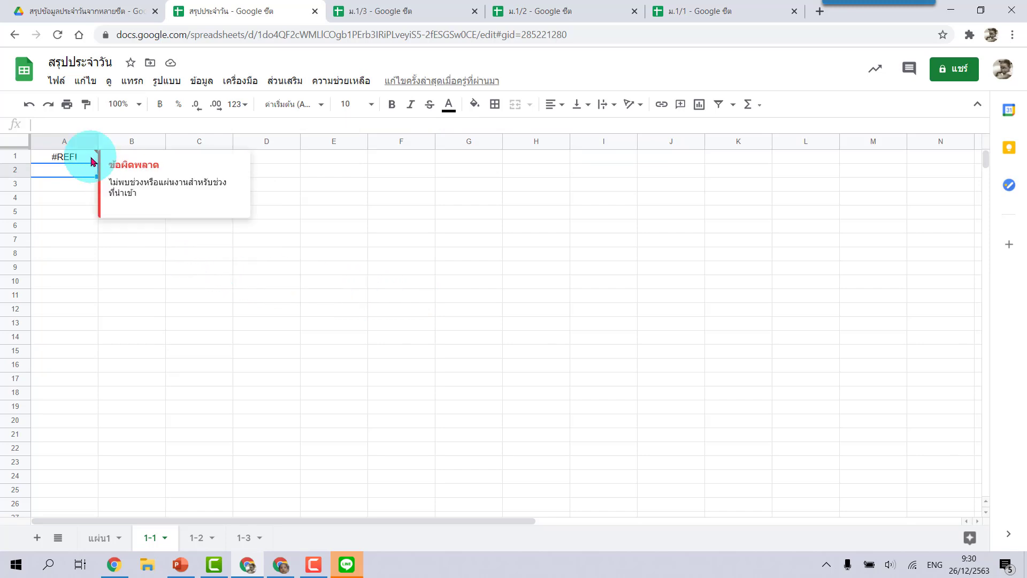
Delete the stray ')' so A1's range reads "แผ่น1!A2:H", then commit the fix to pull in ม.1/1 data
left_click(730, 12)
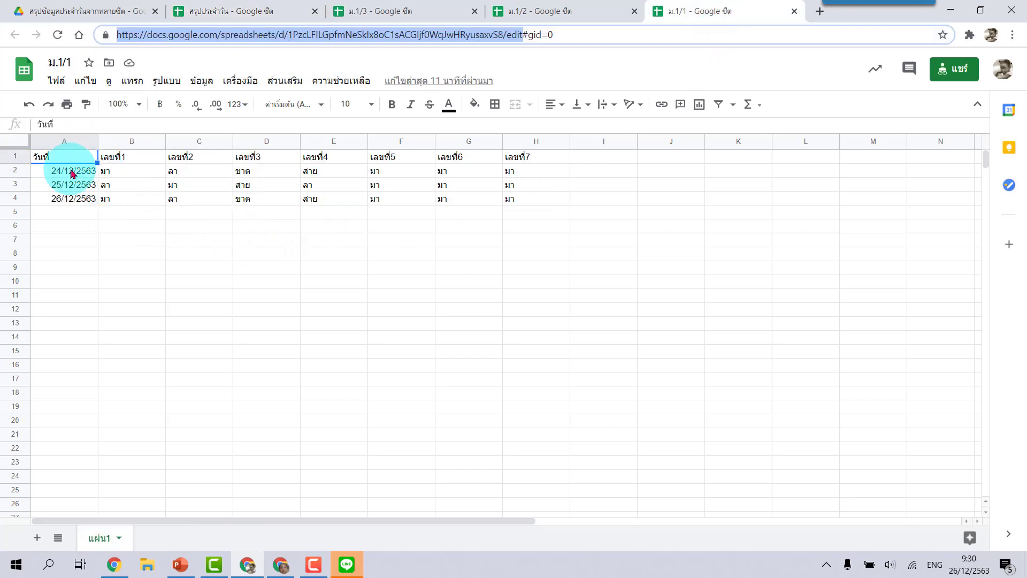
left_click(535, 173)
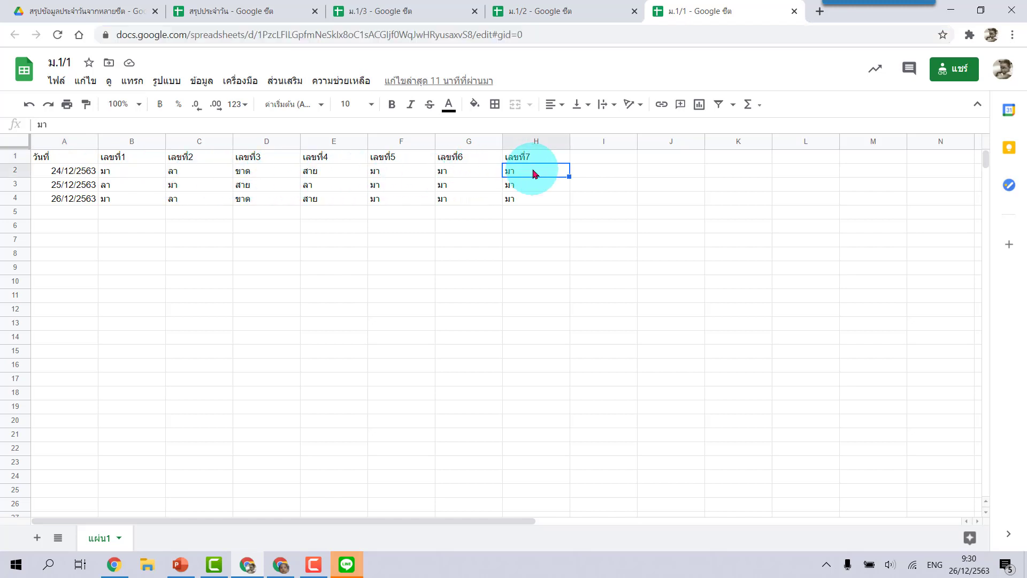
left_click(225, 11)
left_click(84, 159)
mouse_move(72, 156)
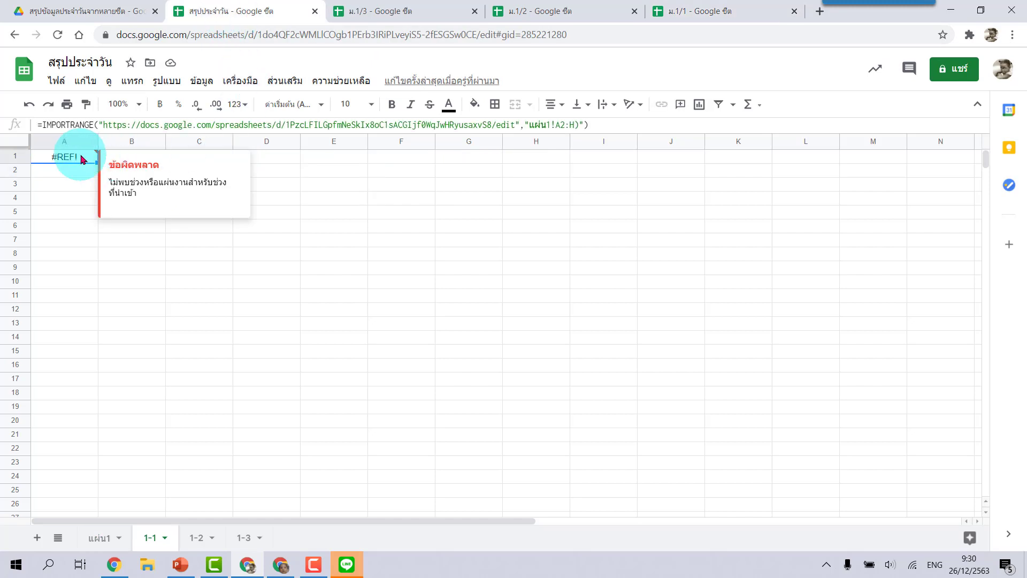
double_click(83, 159)
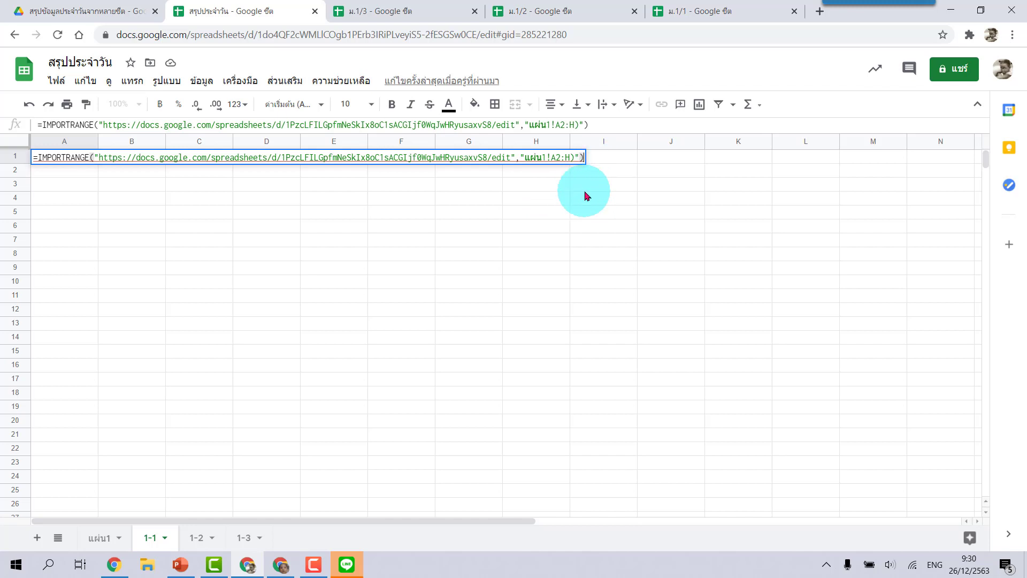
left_click(576, 157)
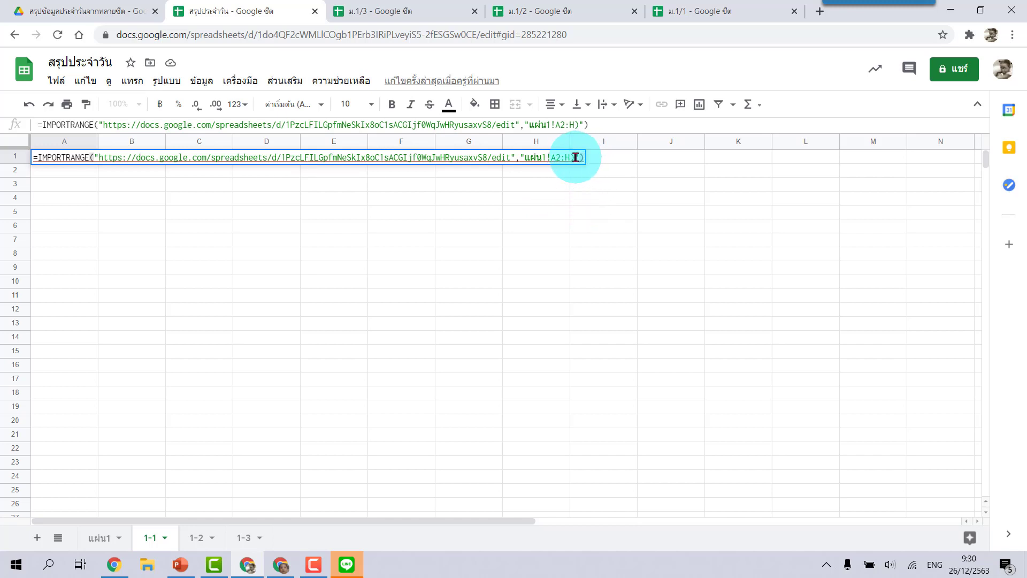
key("BackSpace")
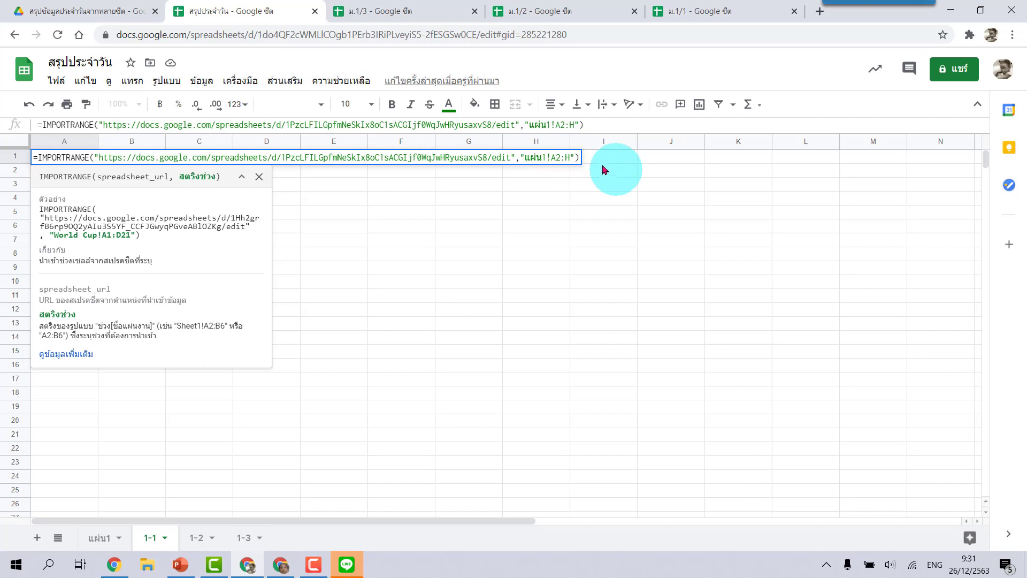
left_click(566, 157)
key("Return")
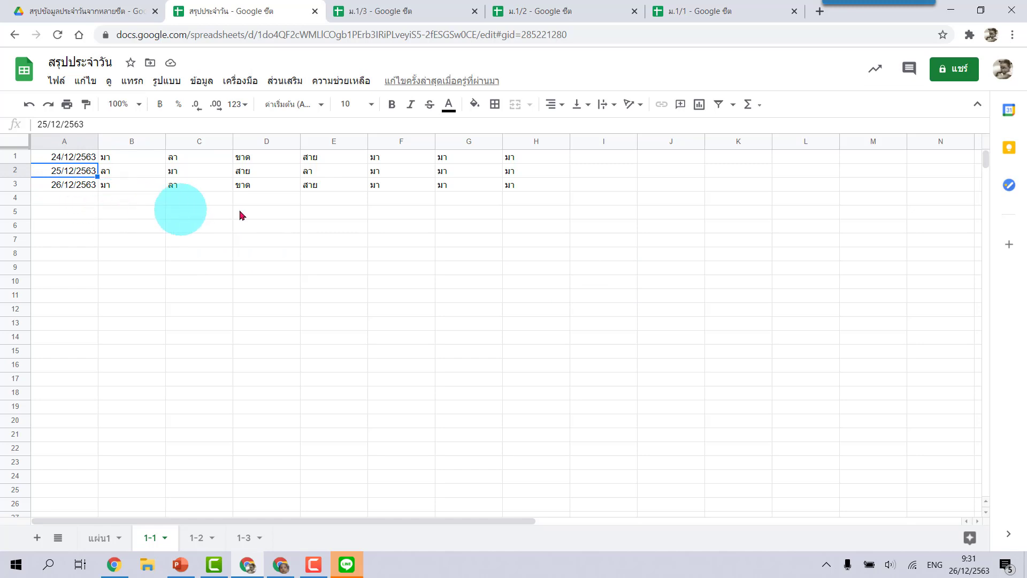
Inspect the ม.1/1 data extent by selecting A2:H4, row 4 and the empty row 5
left_click(80, 159)
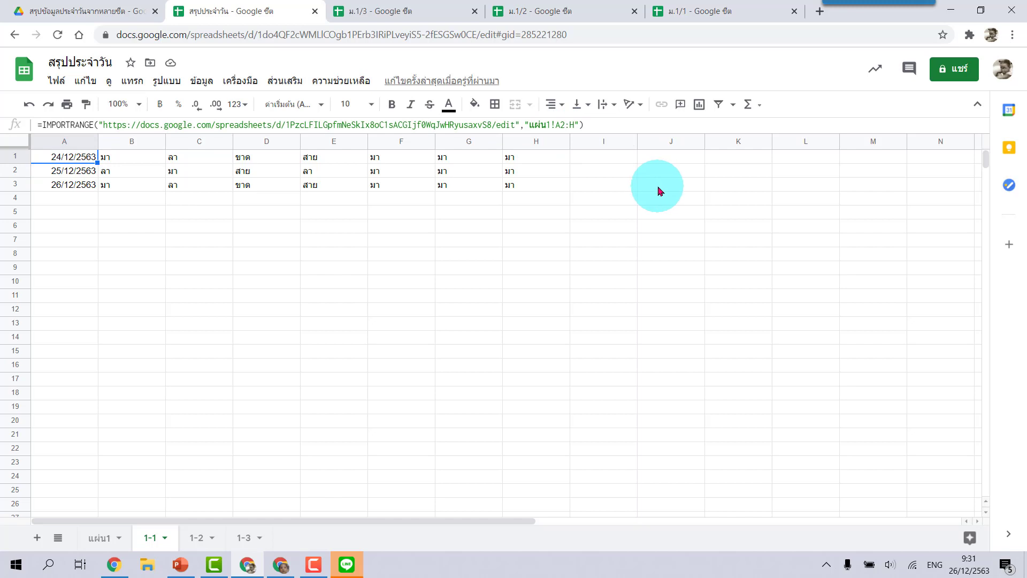
left_click(712, 11)
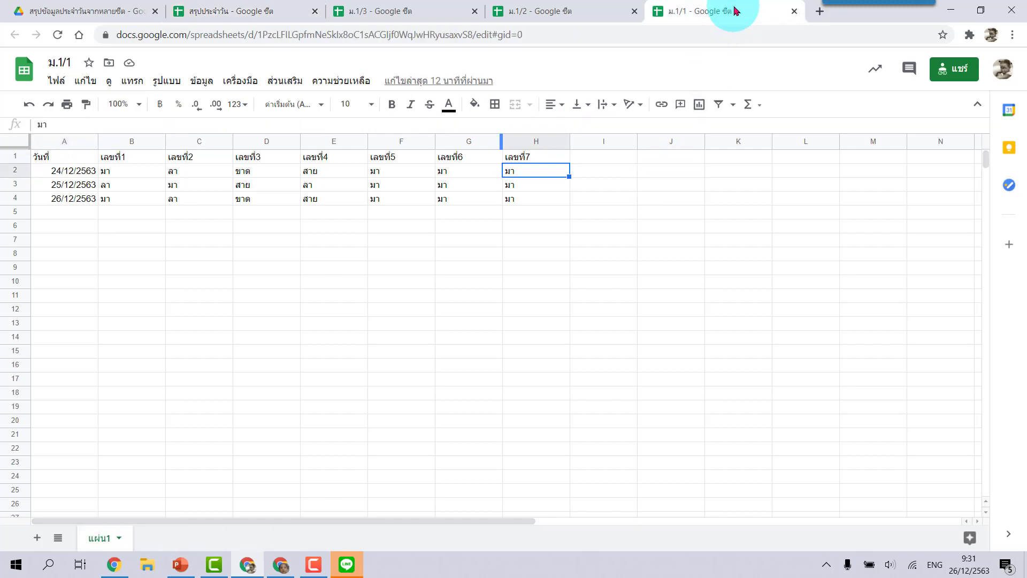
left_click(69, 171)
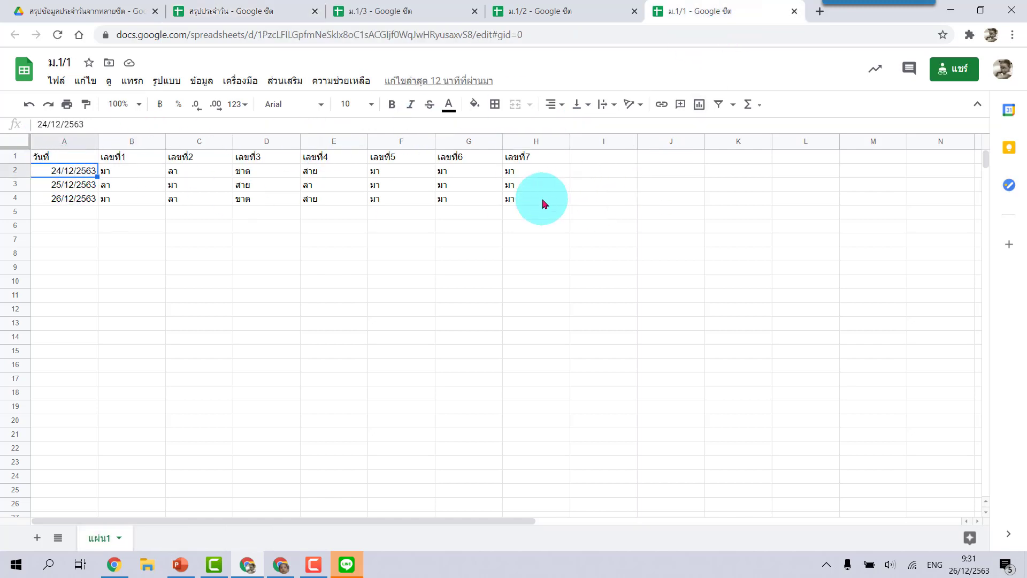
left_click_drag(541, 199, 68, 174)
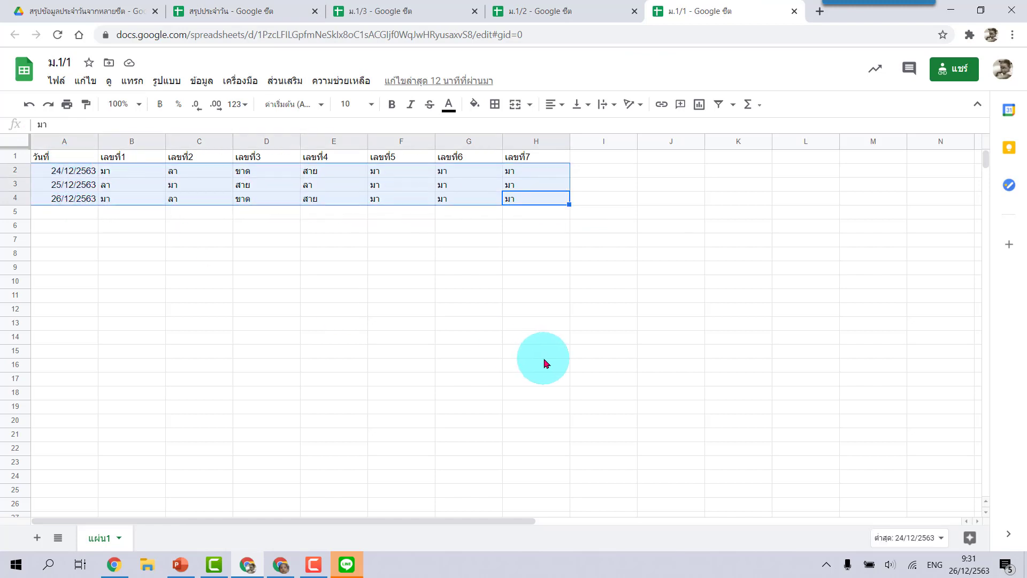
left_click(428, 298)
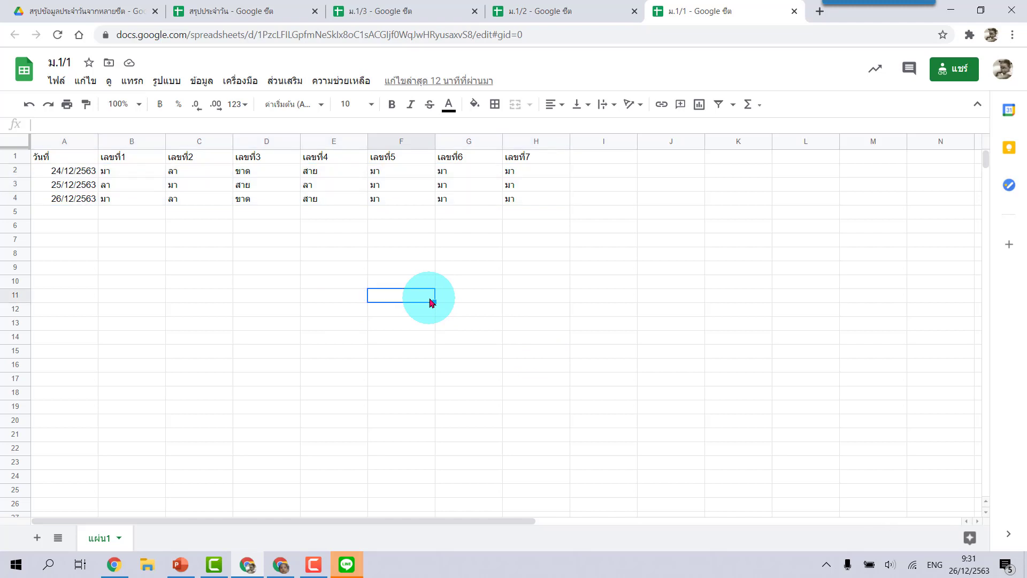
left_click_drag(75, 199, 516, 199)
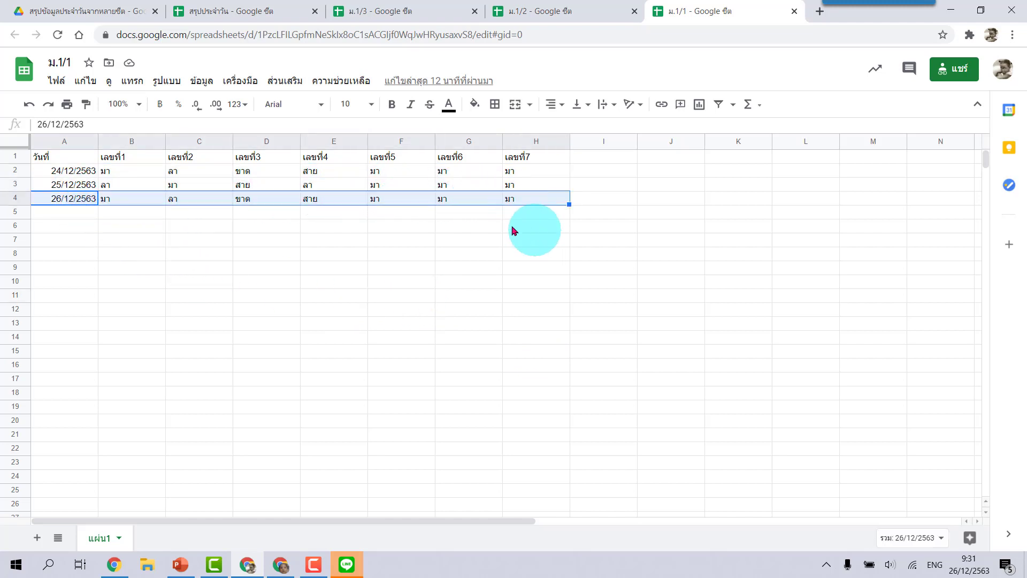
mouse_move(75, 213)
left_mouse_down()
mouse_move(512, 220)
mouse_move(509, 231)
left_mouse_up()
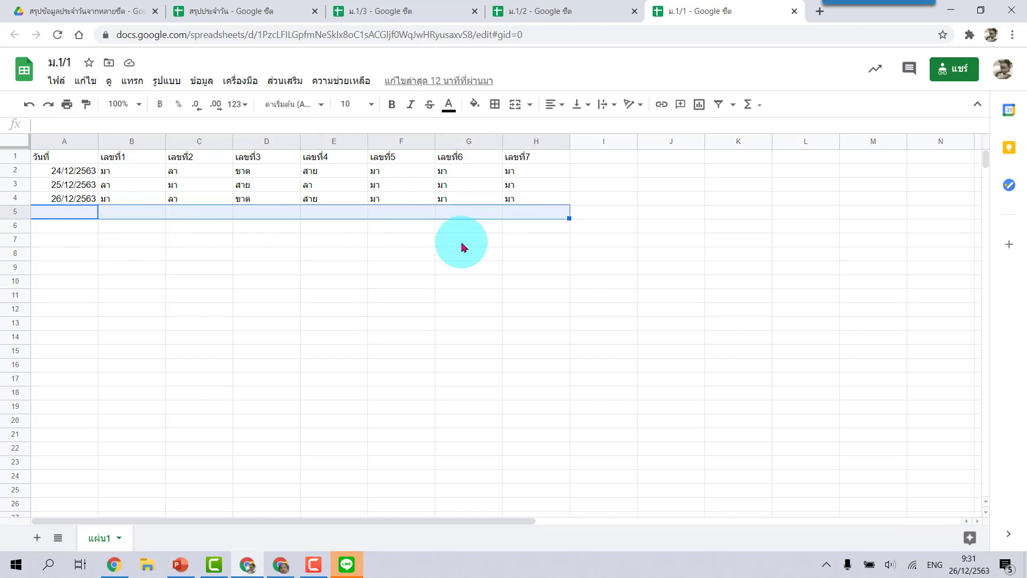
Wrap the existing IMPORTRANGE in A1 inside a QUERY( function
left_click(255, 10)
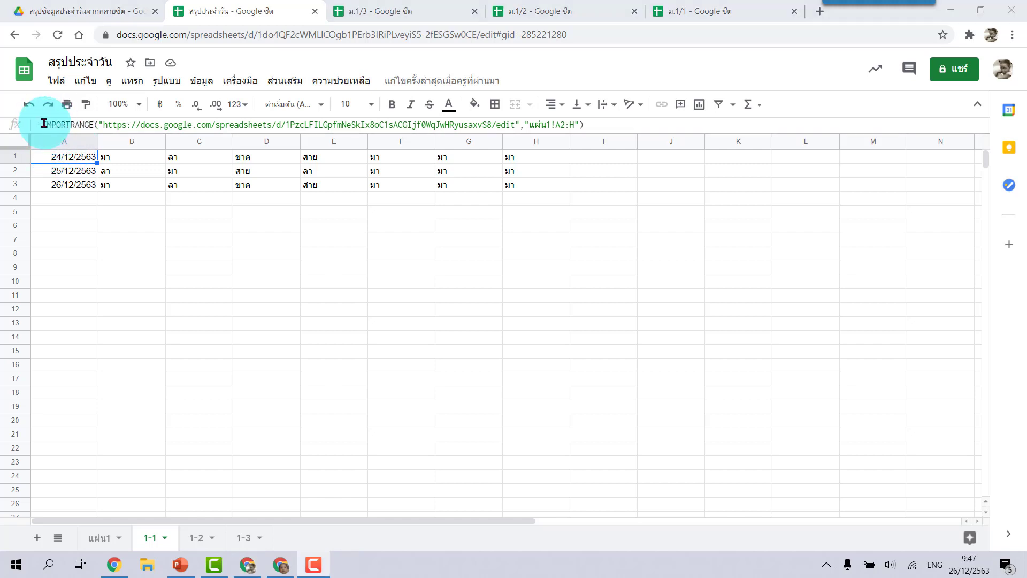
left_click(42, 124)
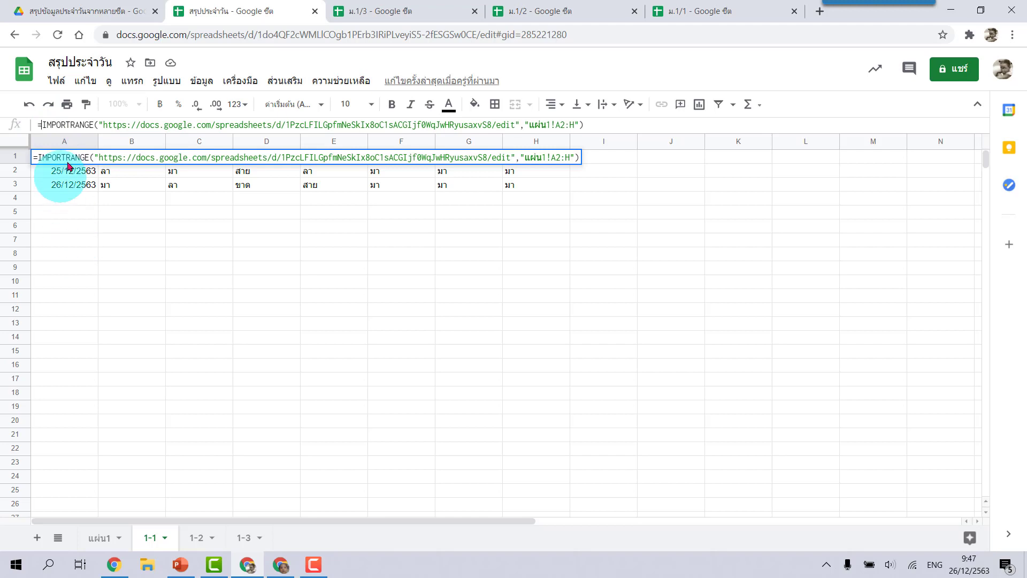
left_click(143, 261)
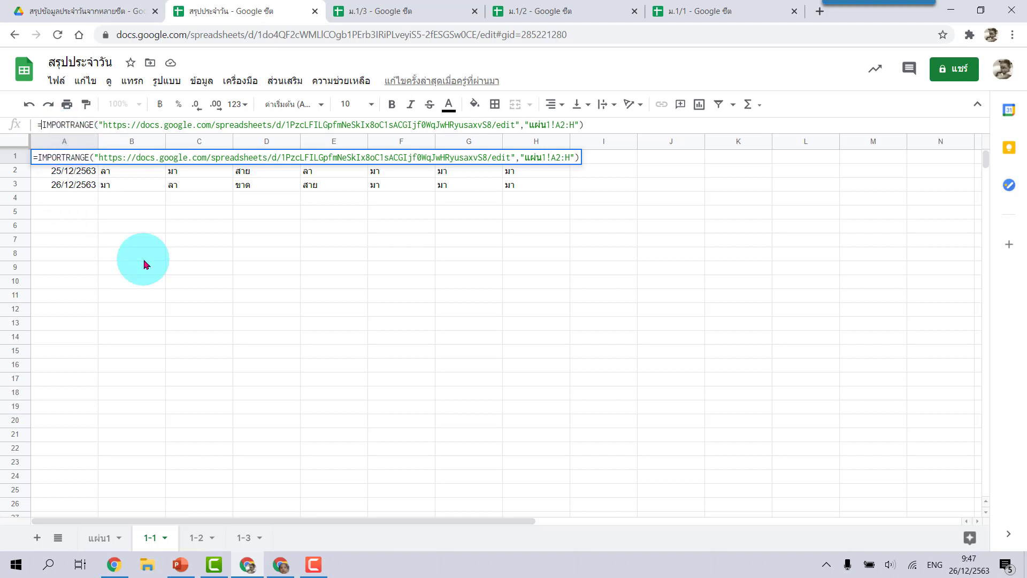
type("Q")
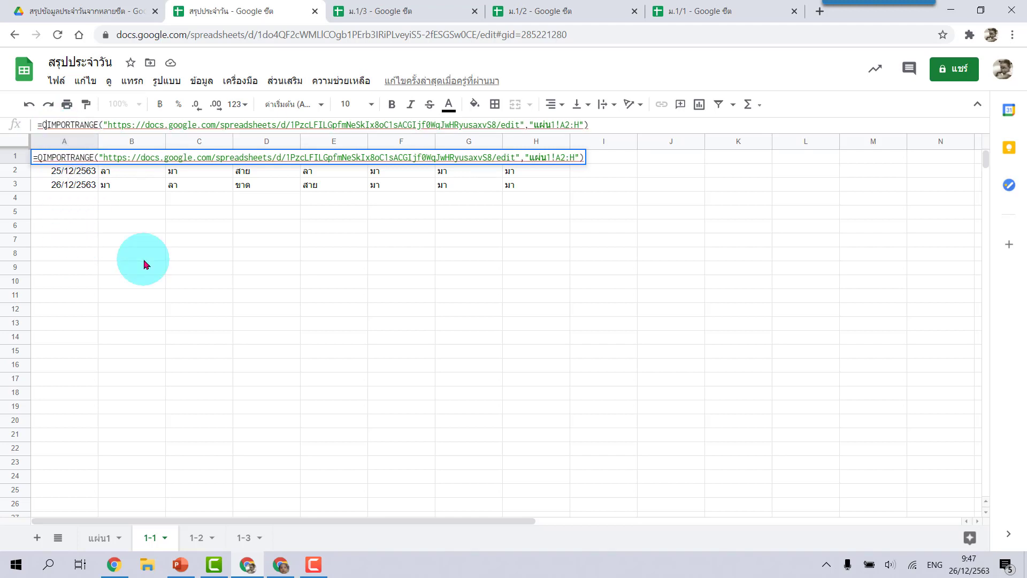
type("UE")
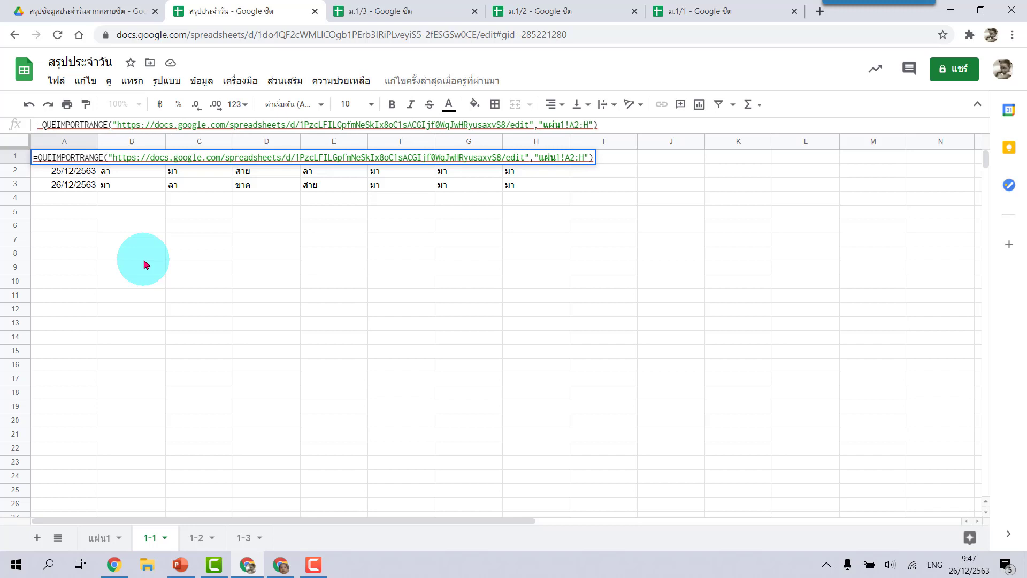
type("RY")
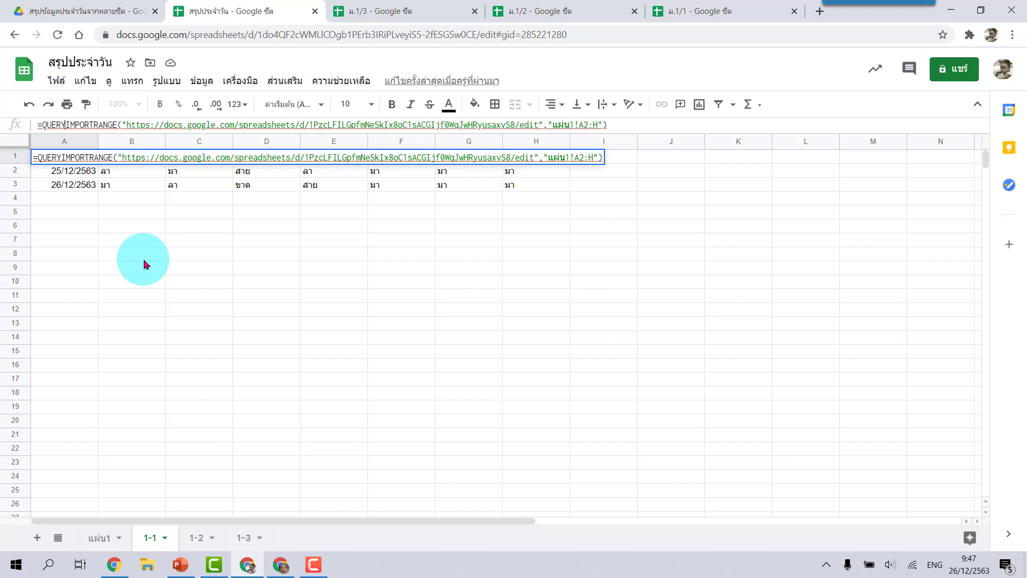
type("(")
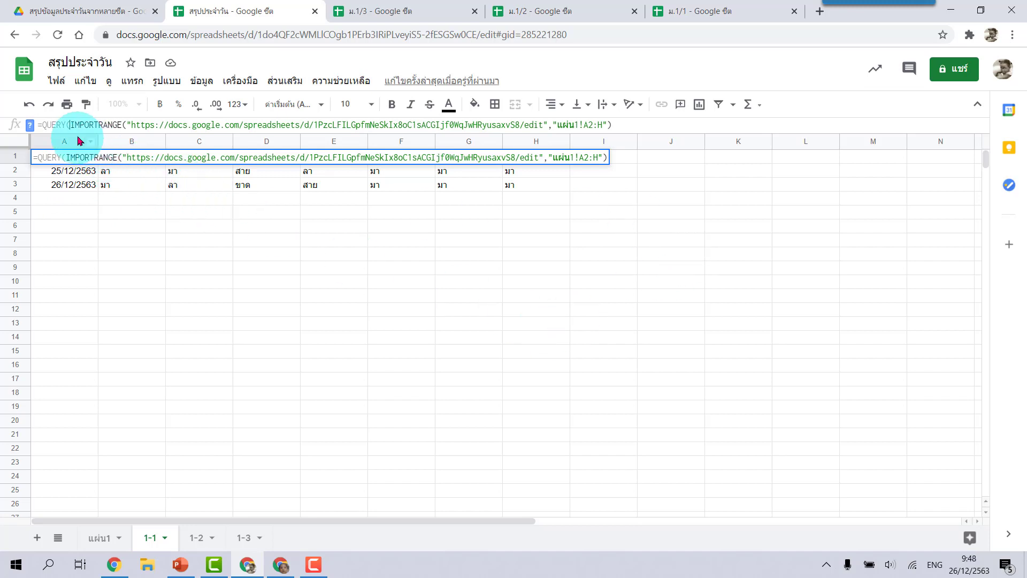
left_click(69, 159)
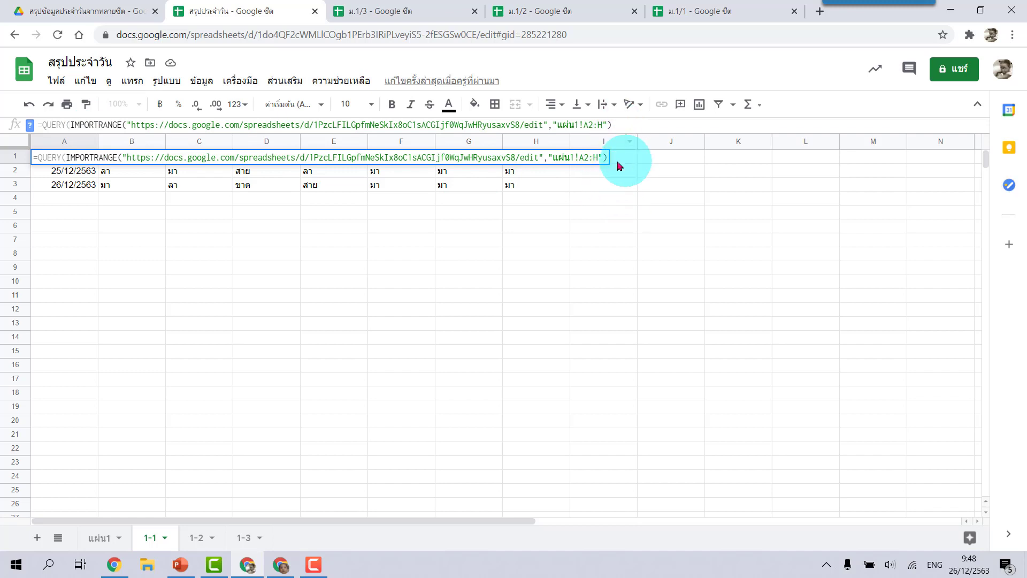
left_click(606, 156)
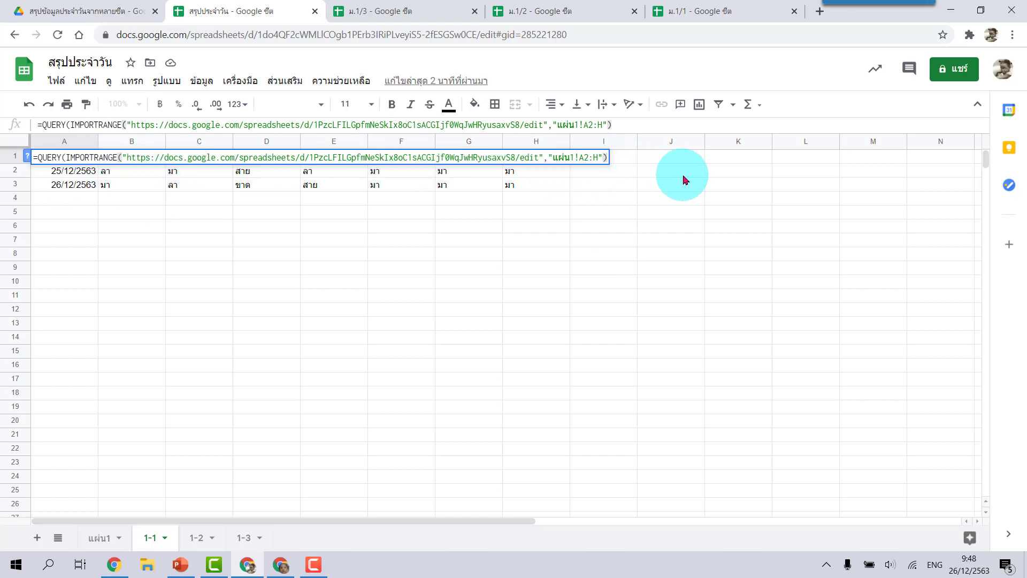
Add the QUERY argument ,"offset and continue on a new line with "&COUNTA(
type(",")
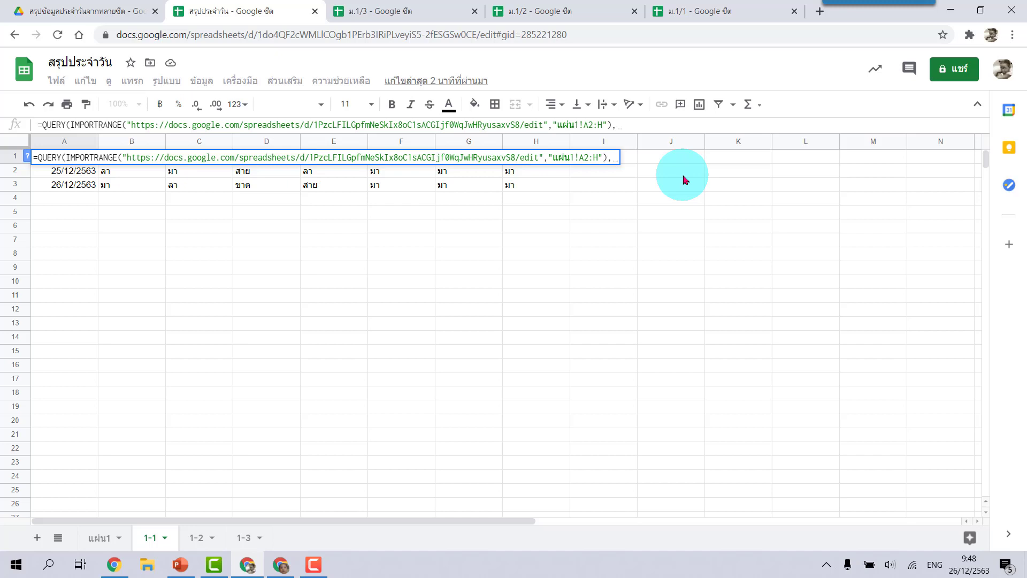
type("\"")
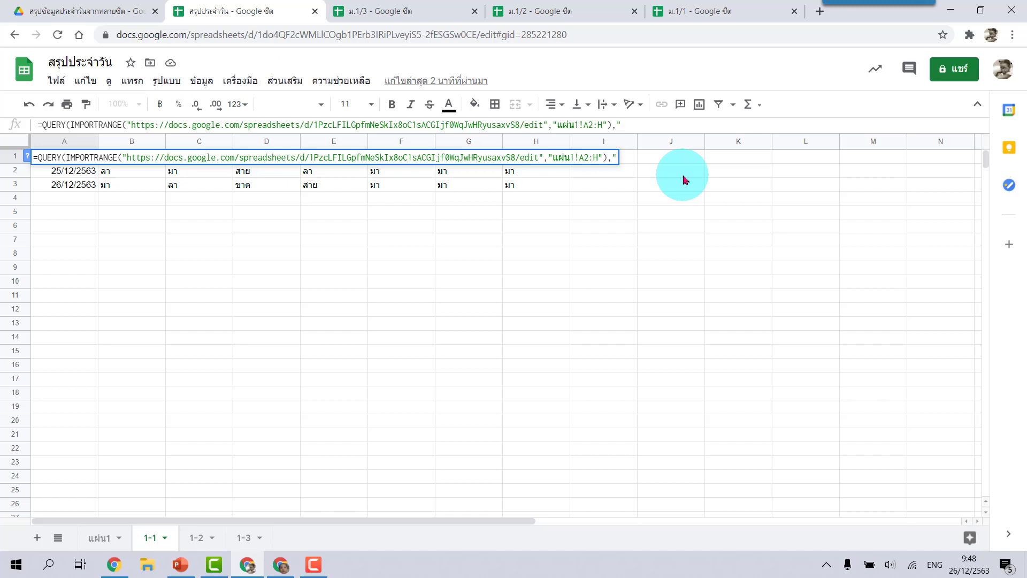
type("off")
type("set")
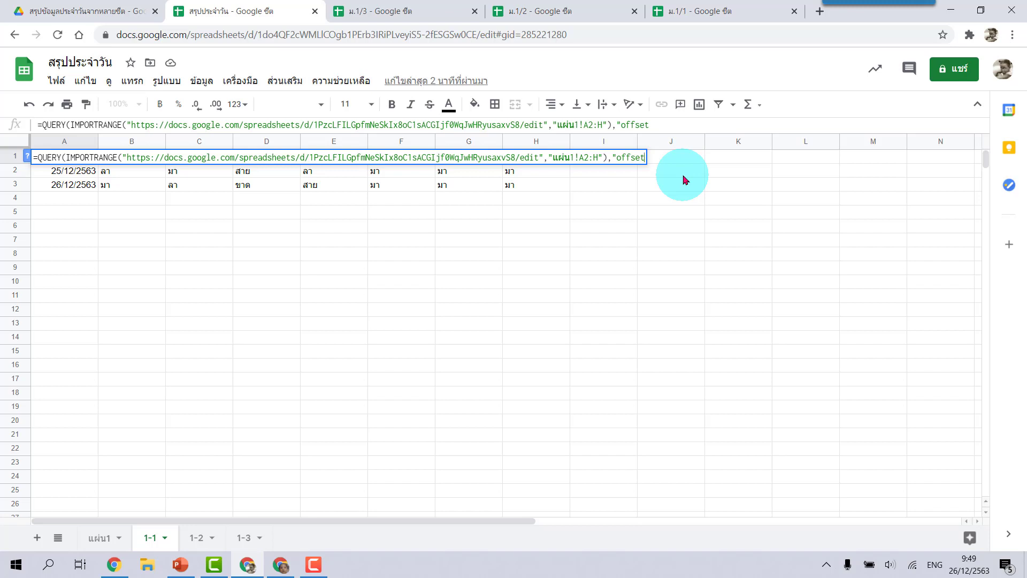
key("ctrl+Return")
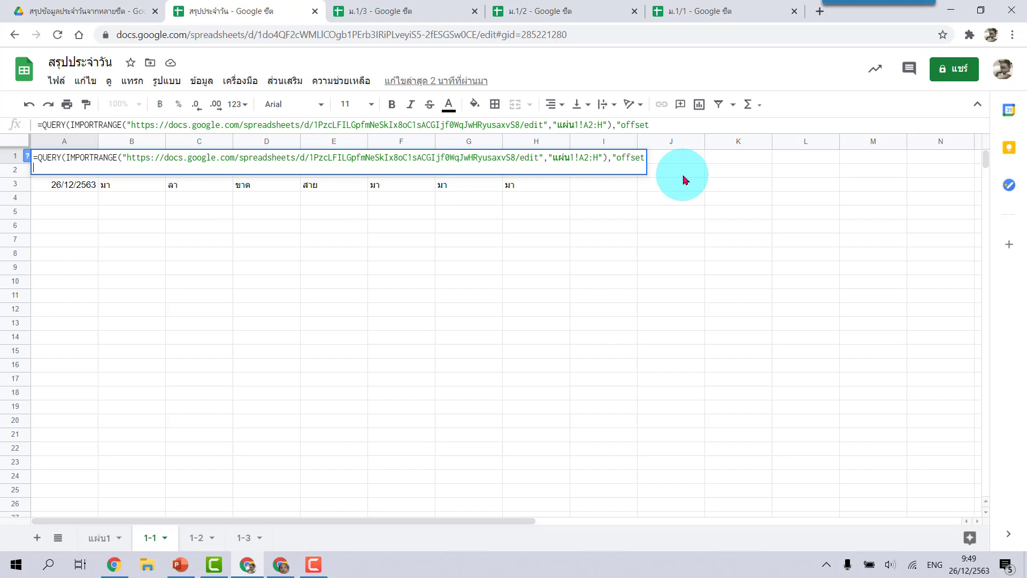
type("1\"")
type("&")
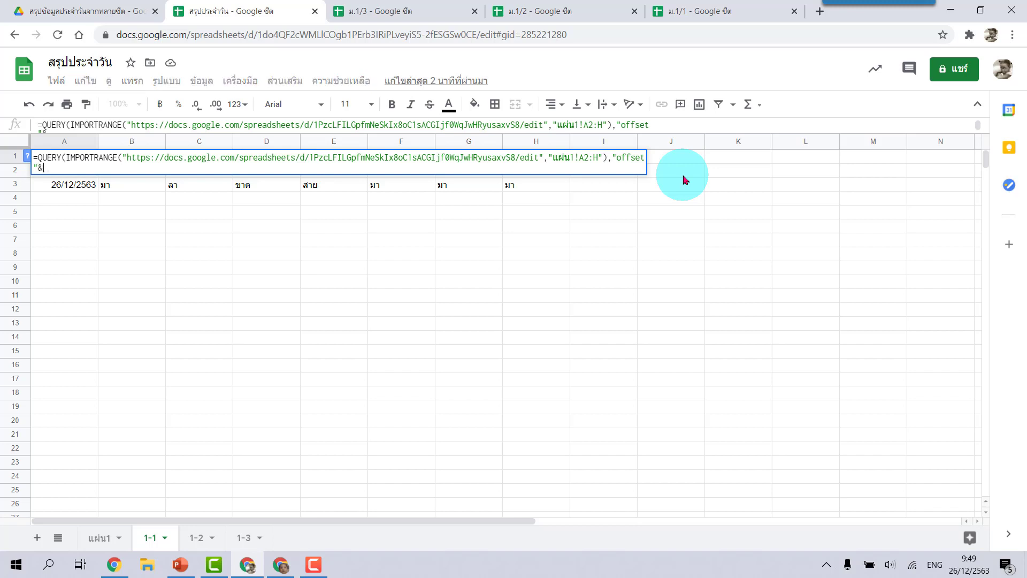
type("C")
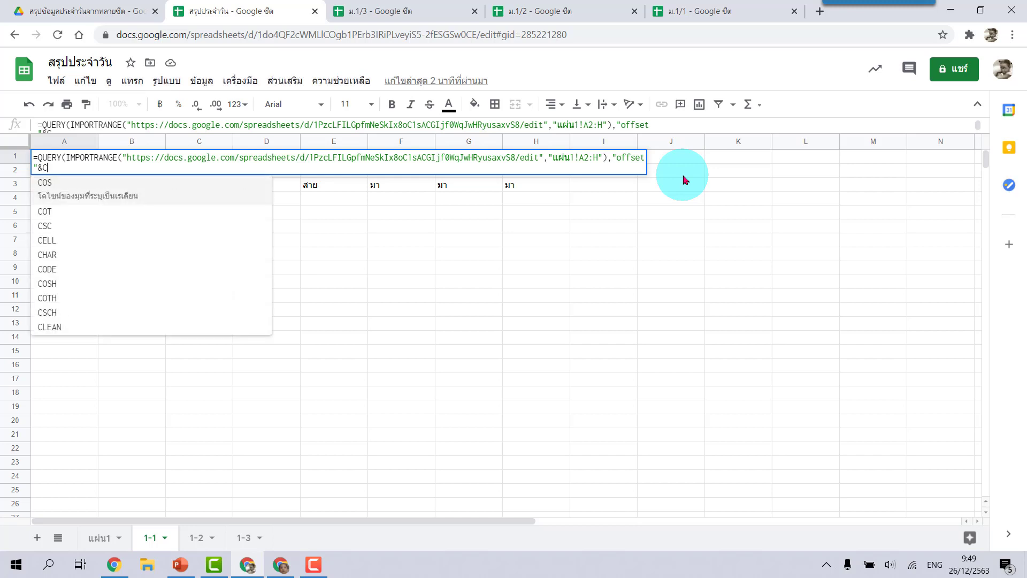
type("OUNT")
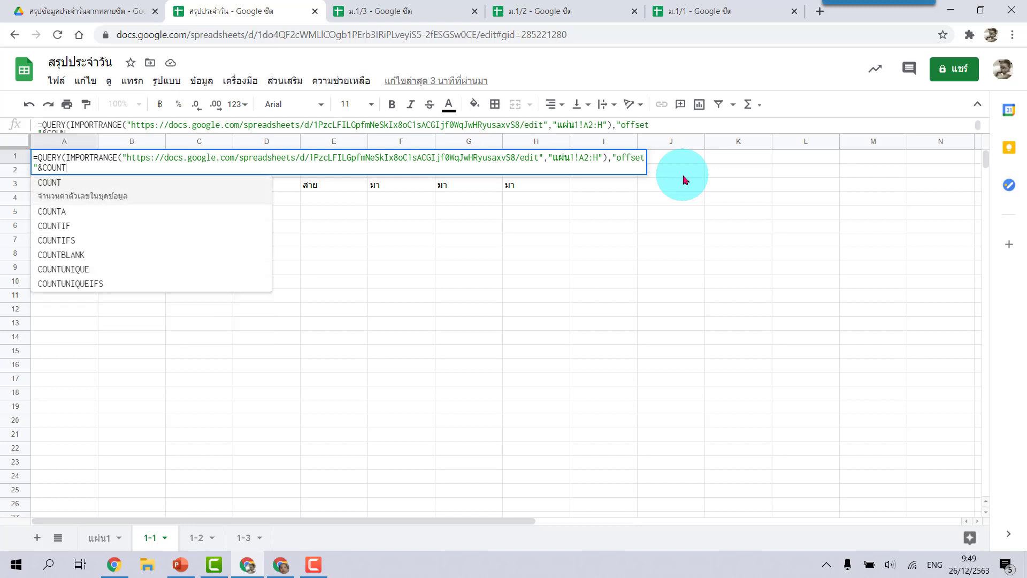
type("A")
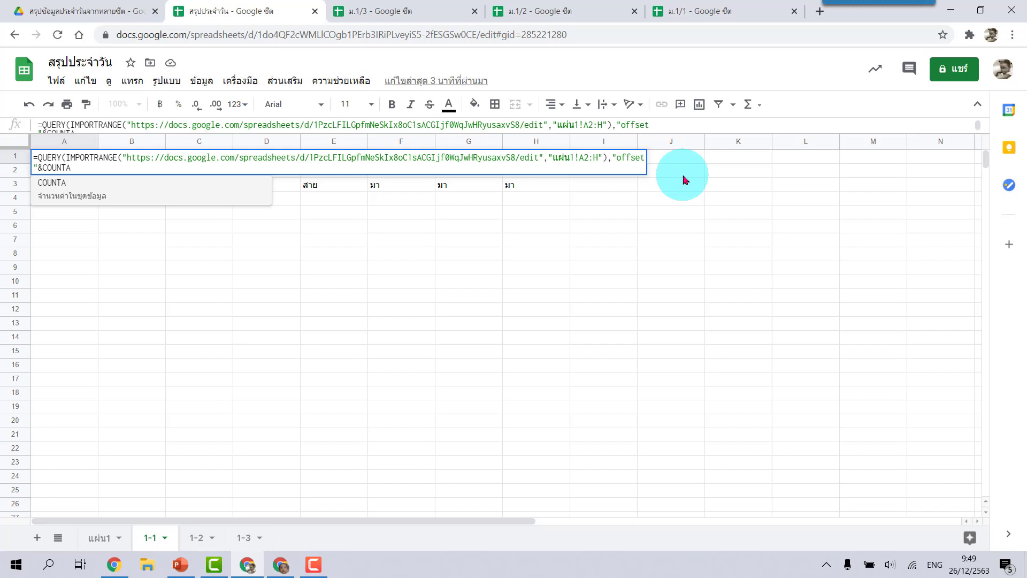
type("(")
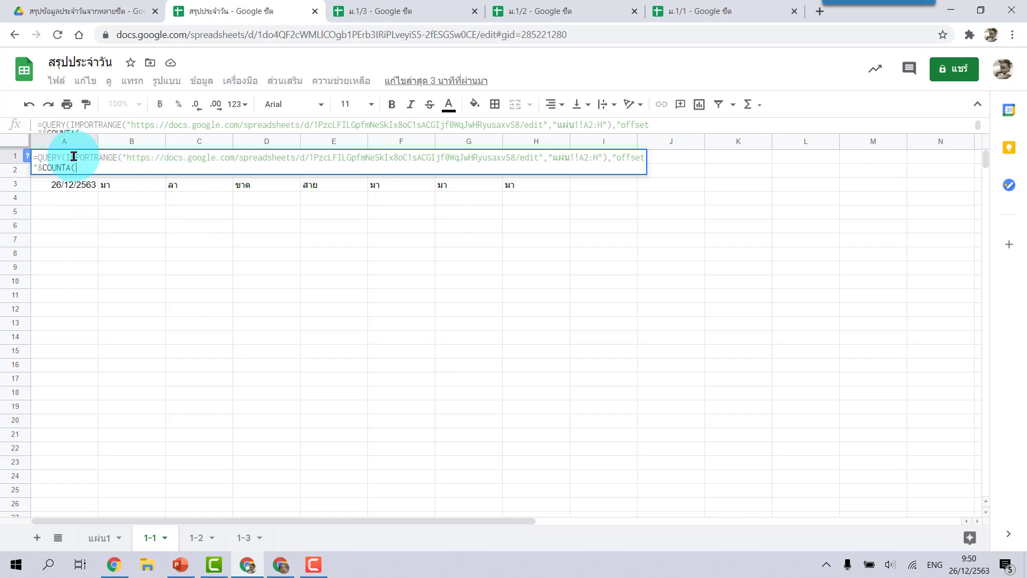
Paste a copy of the IMPORTRANGE inside COUNTA( and change its range to แผ่น1!A2:A
left_click_drag(66, 157, 610, 156)
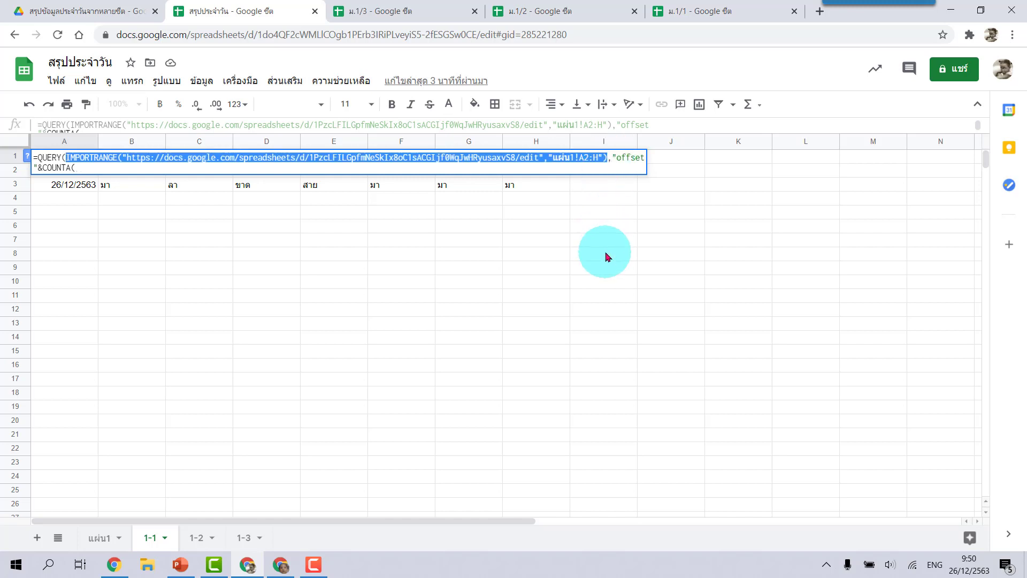
right_click(446, 157)
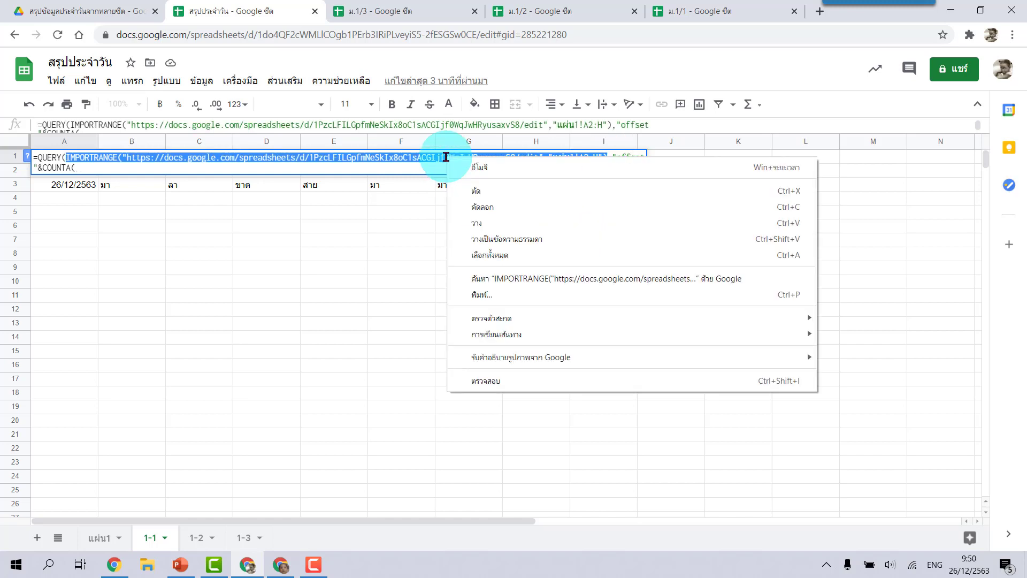
left_click(492, 204)
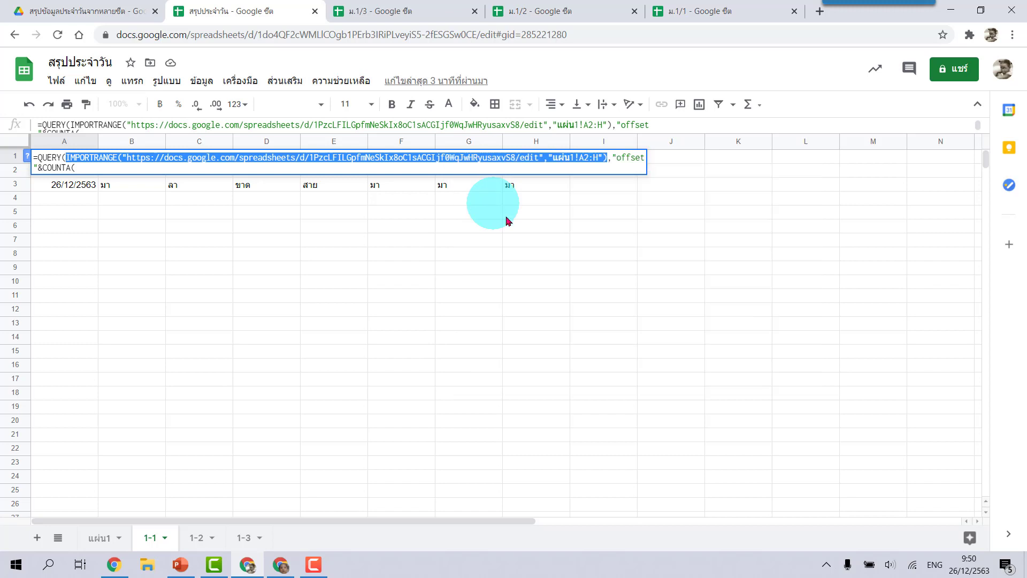
left_click(96, 168)
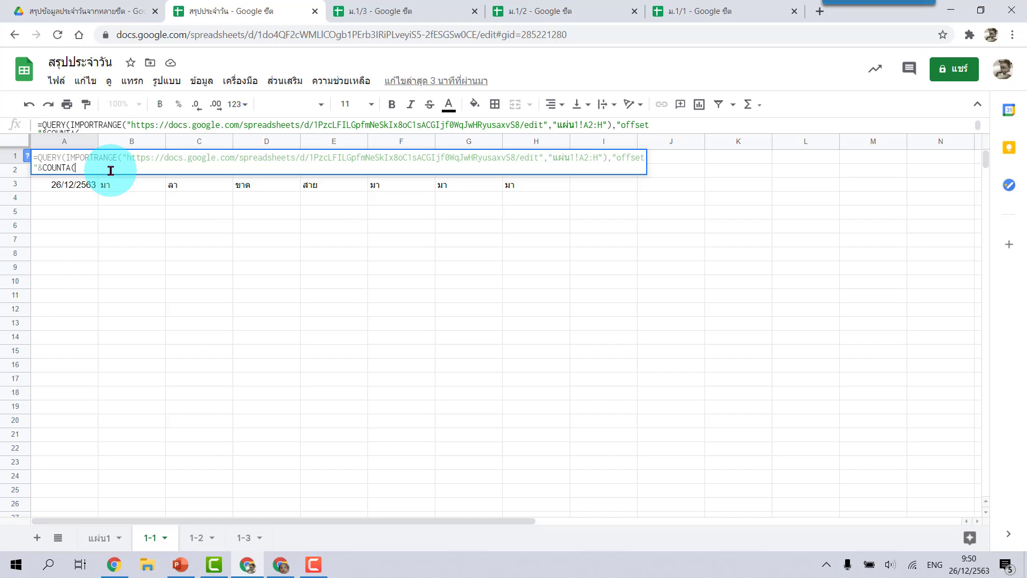
key("ctrl+v")
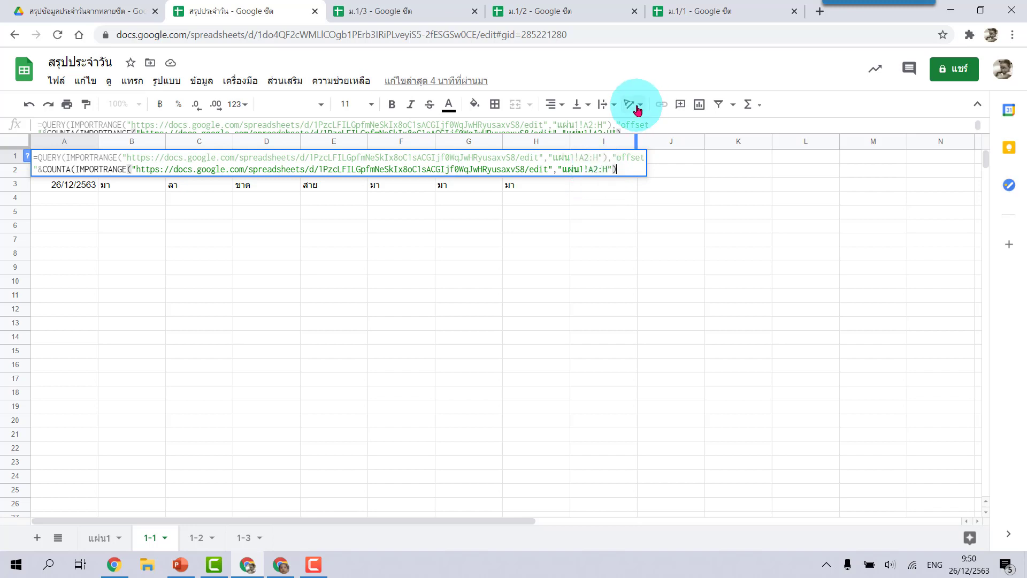
left_click(609, 170)
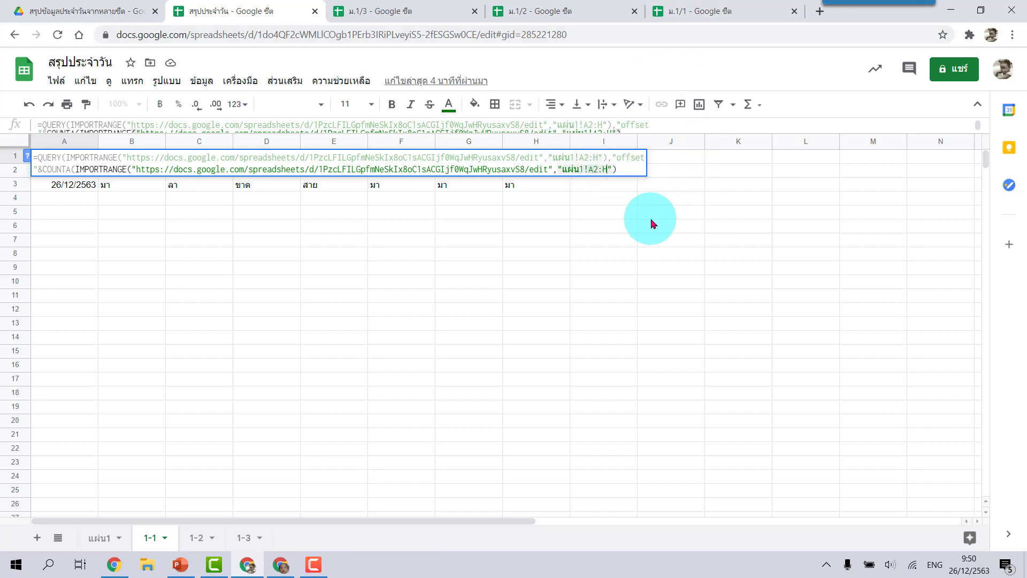
key("BackSpace")
type("A")
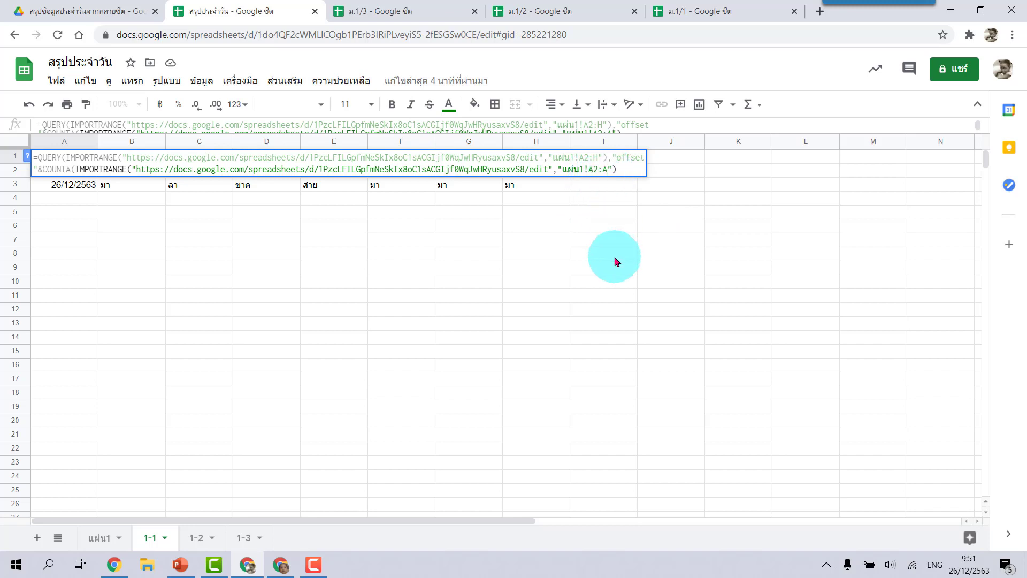
left_click(609, 169)
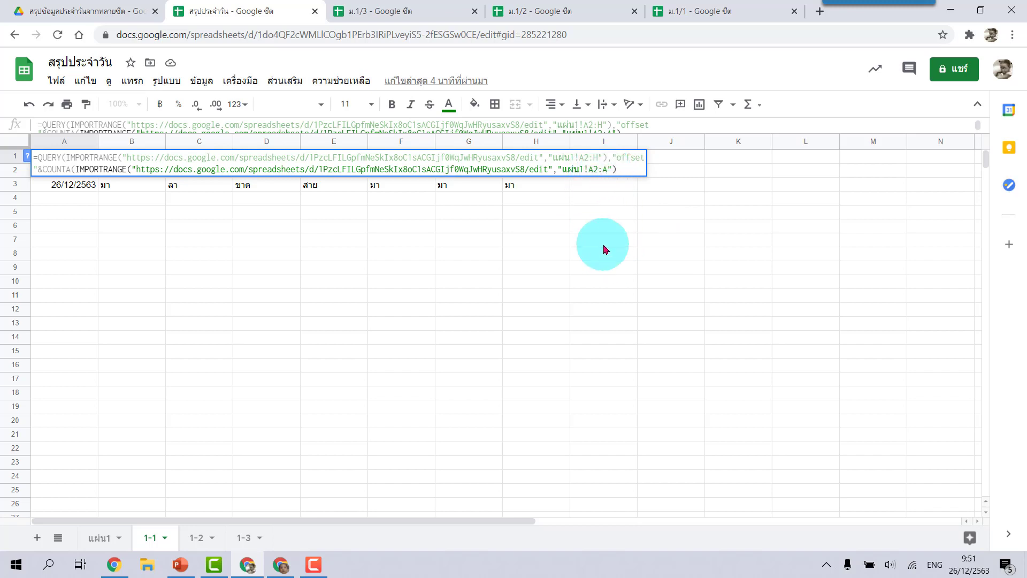
left_click(67, 171)
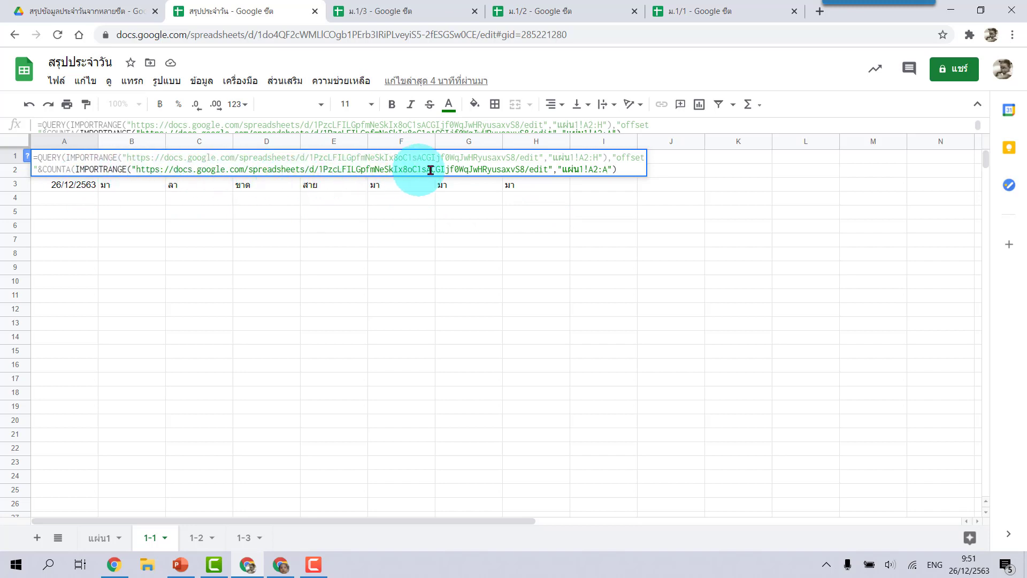
Close the parentheses and append -1,0 so the formula returns only the 26/12/2563 row
left_click(629, 168)
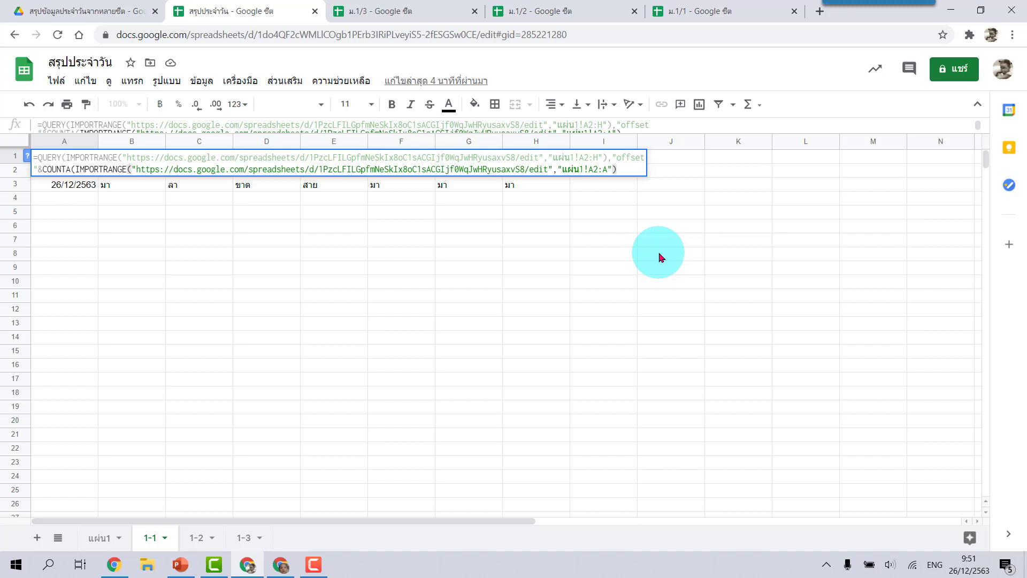
type(")")
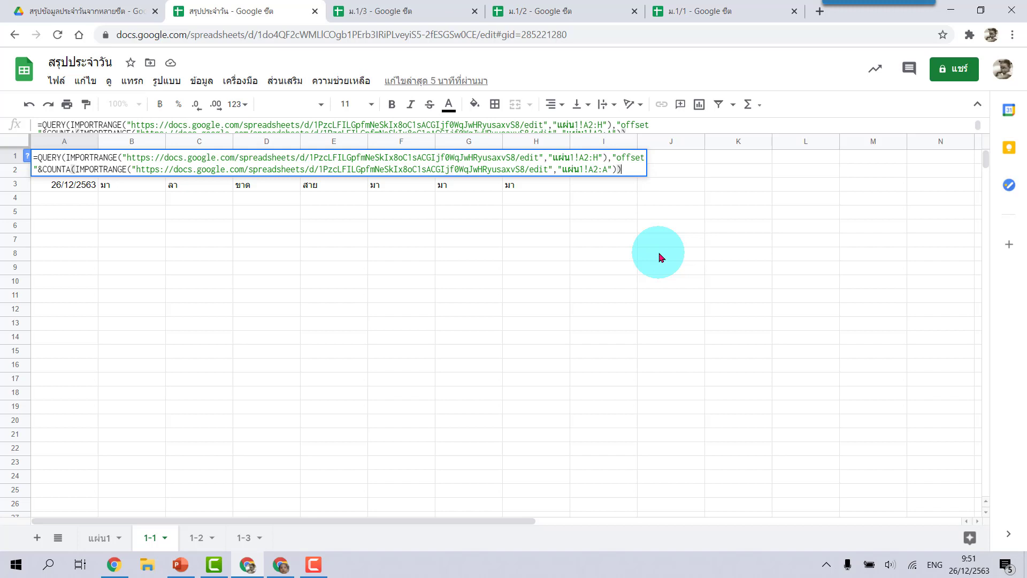
type("-1")
type(",")
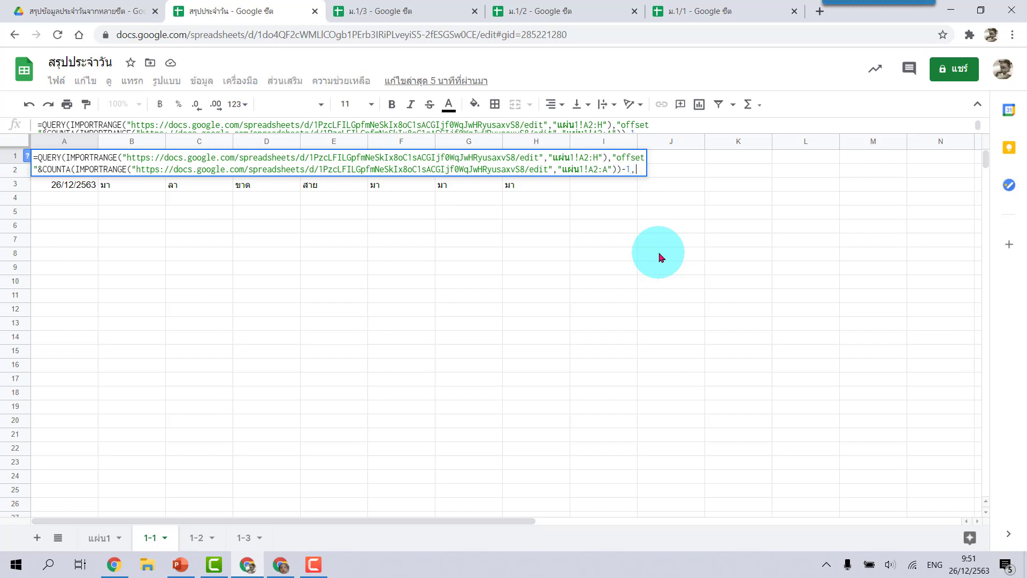
type("0")
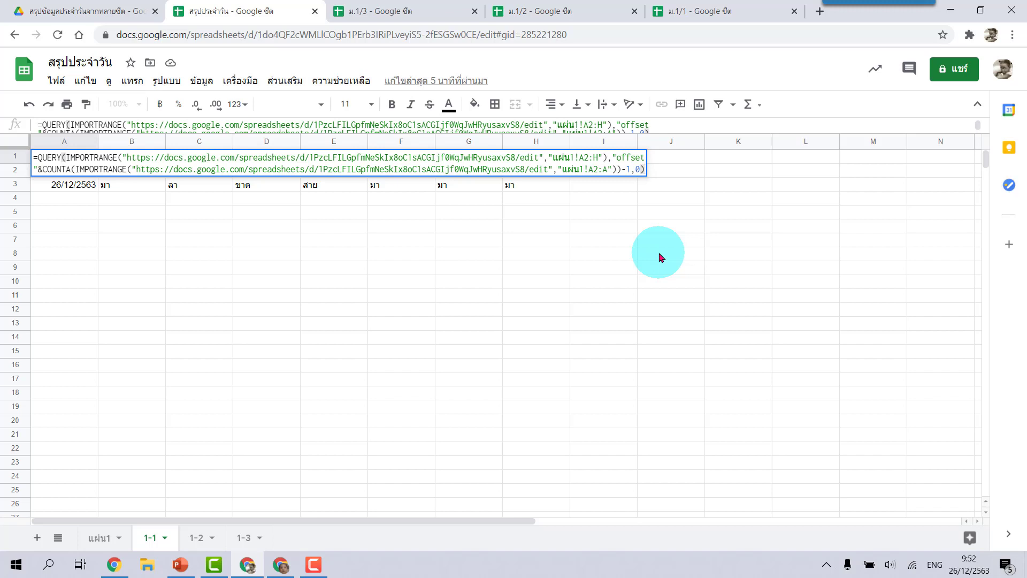
key("Return")
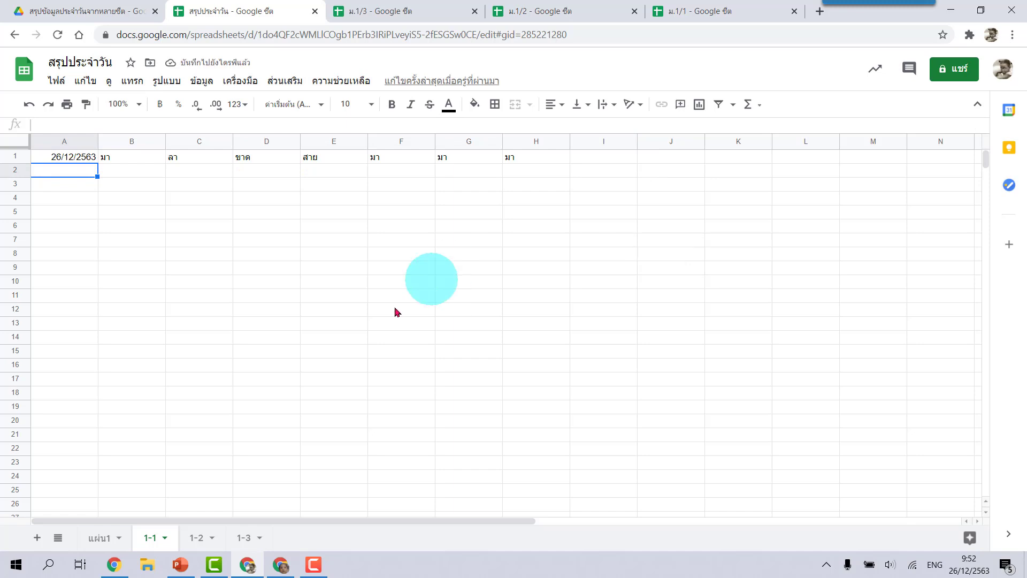
left_click(85, 159)
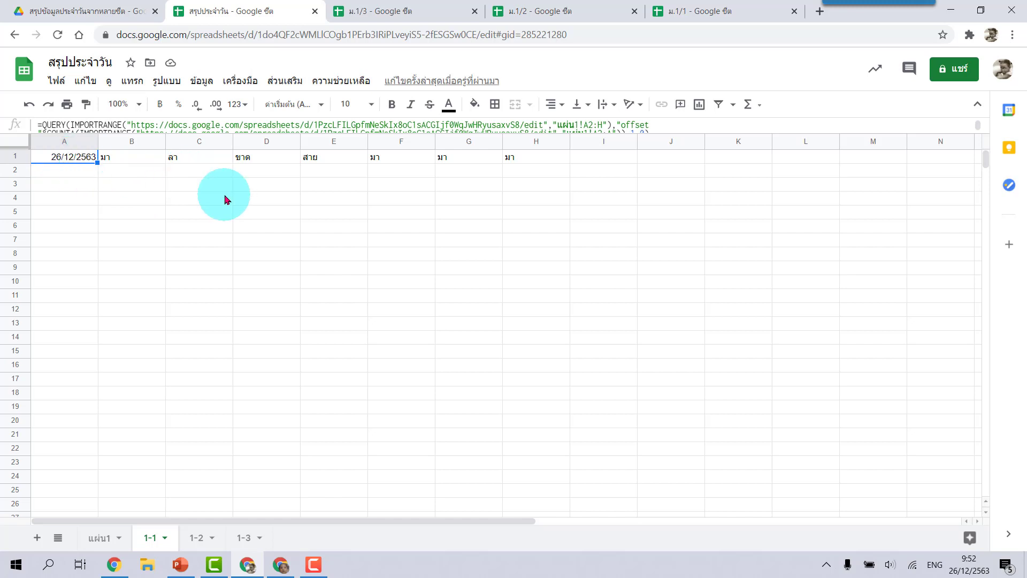
left_click(712, 12)
In ม.1/1, fill row 4 down to add a 27/12/2563 row, then check the summary
left_click(593, 316)
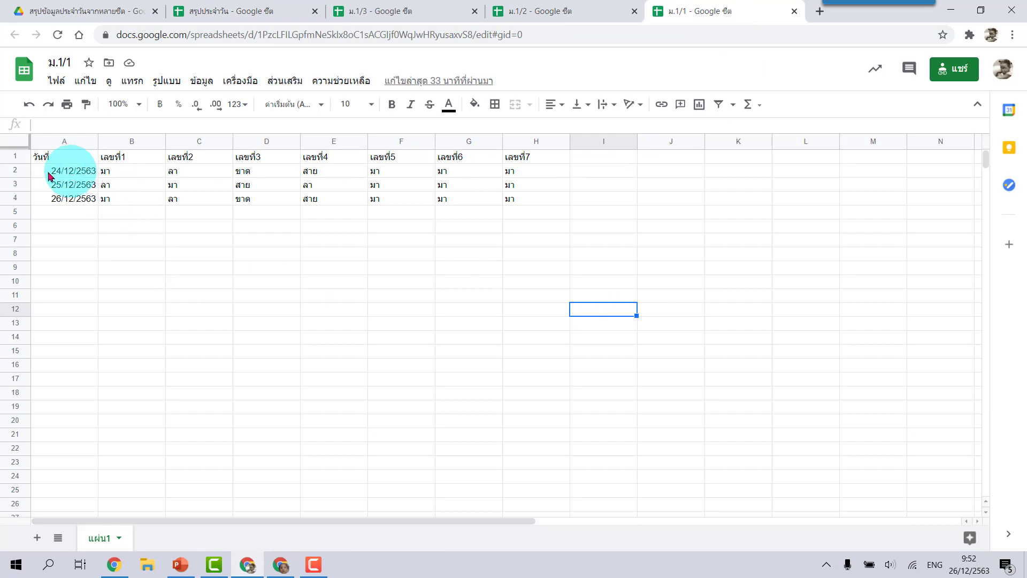
left_click(13, 169)
left_click(15, 185)
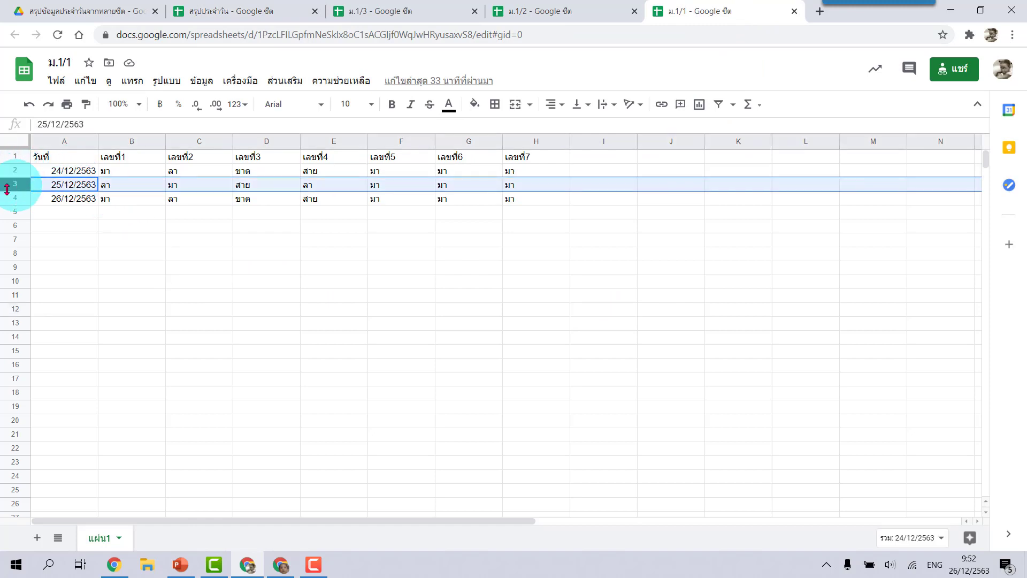
left_click(15, 198)
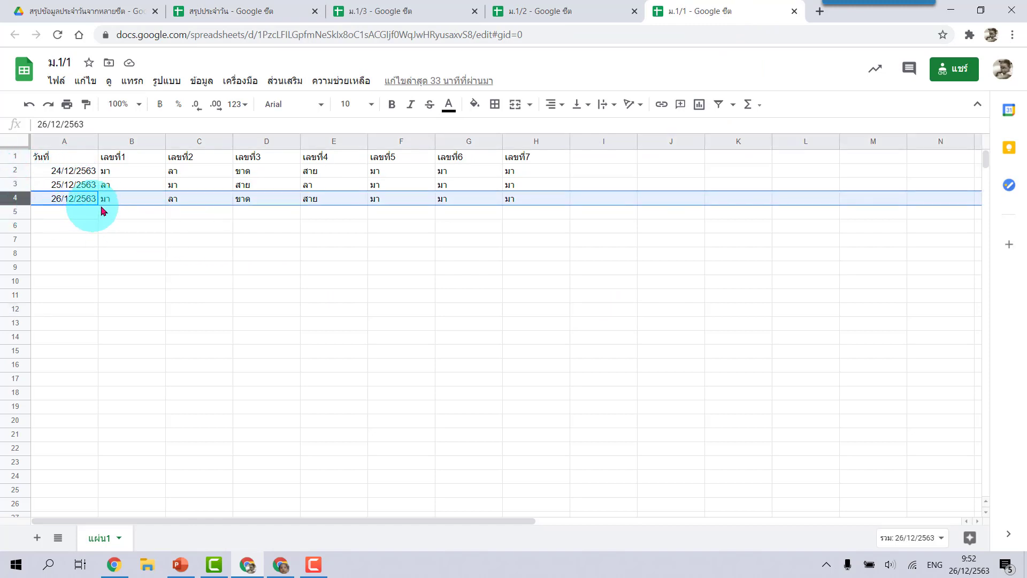
left_click(316, 241)
left_click(76, 200)
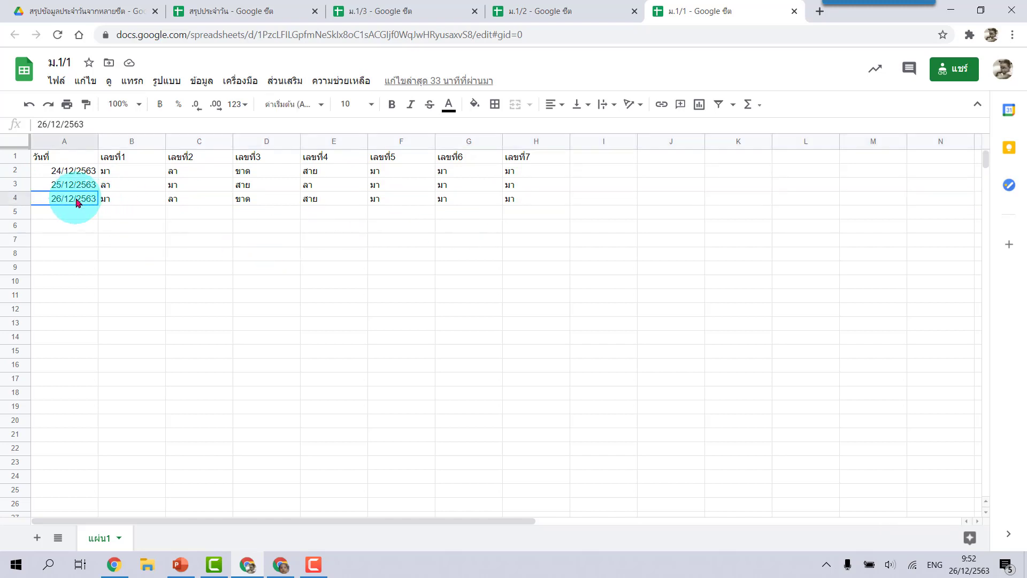
left_click_drag(76, 202, 541, 203)
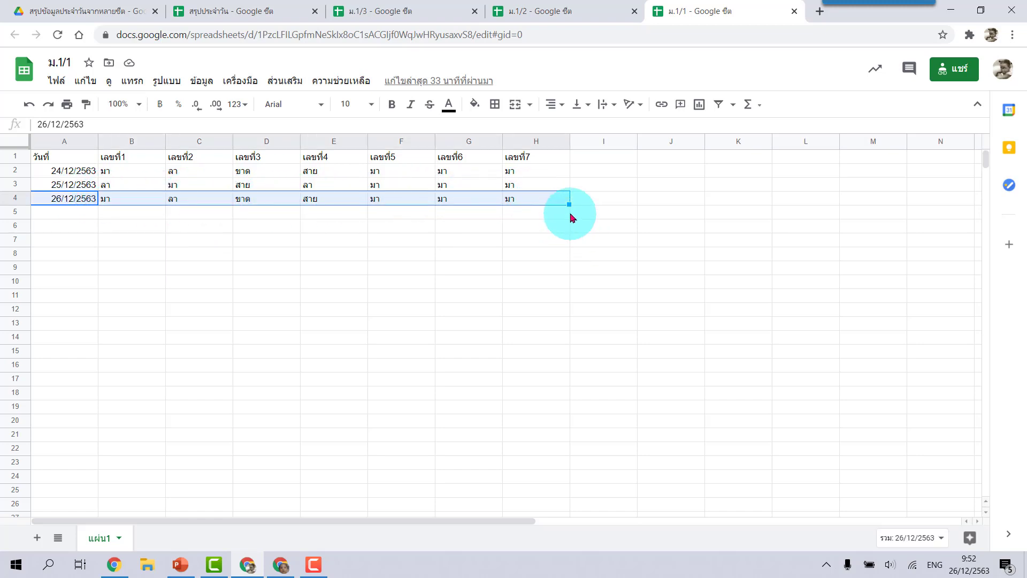
left_click_drag(568, 207, 568, 214)
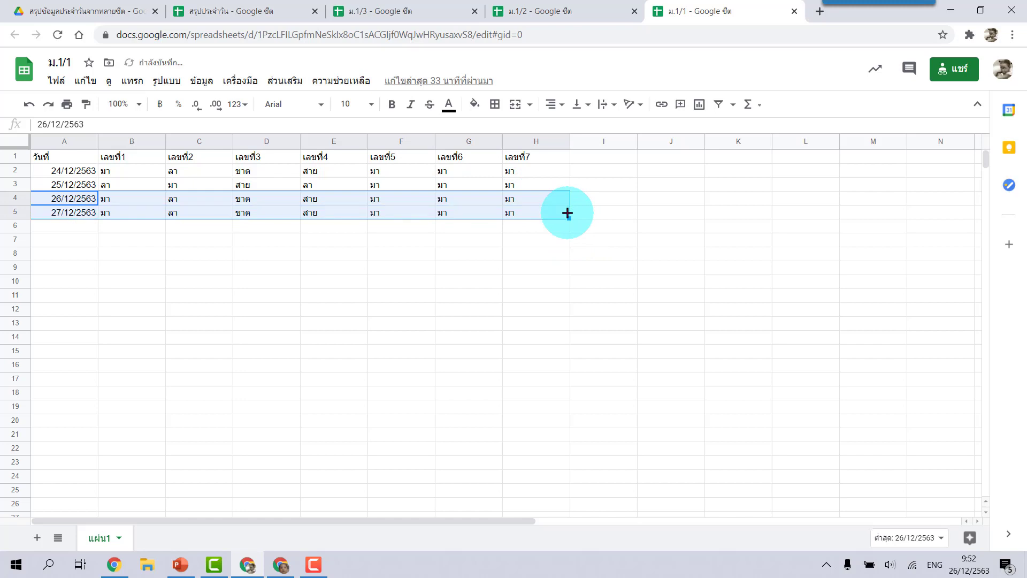
left_click(83, 218)
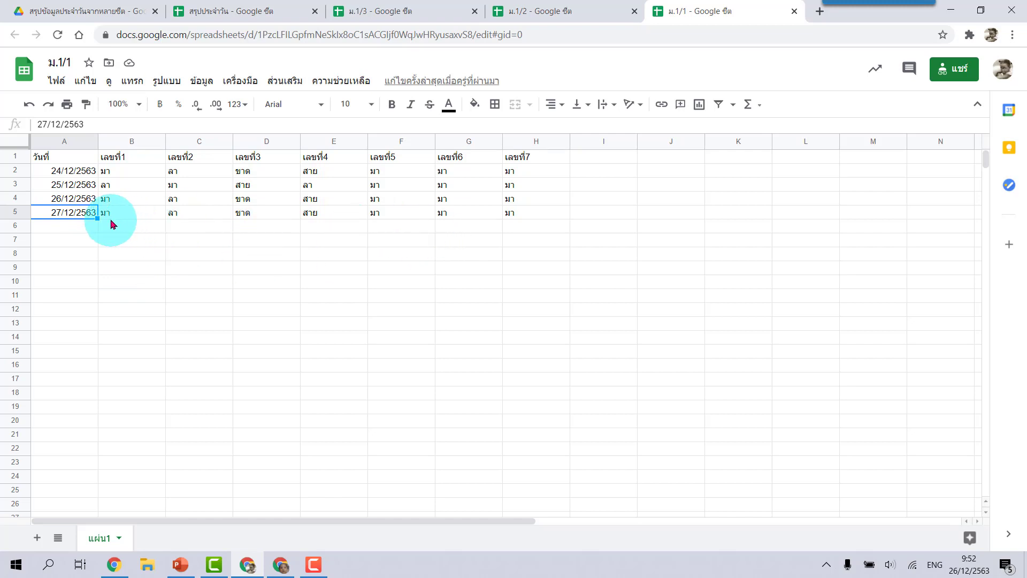
left_click(233, 12)
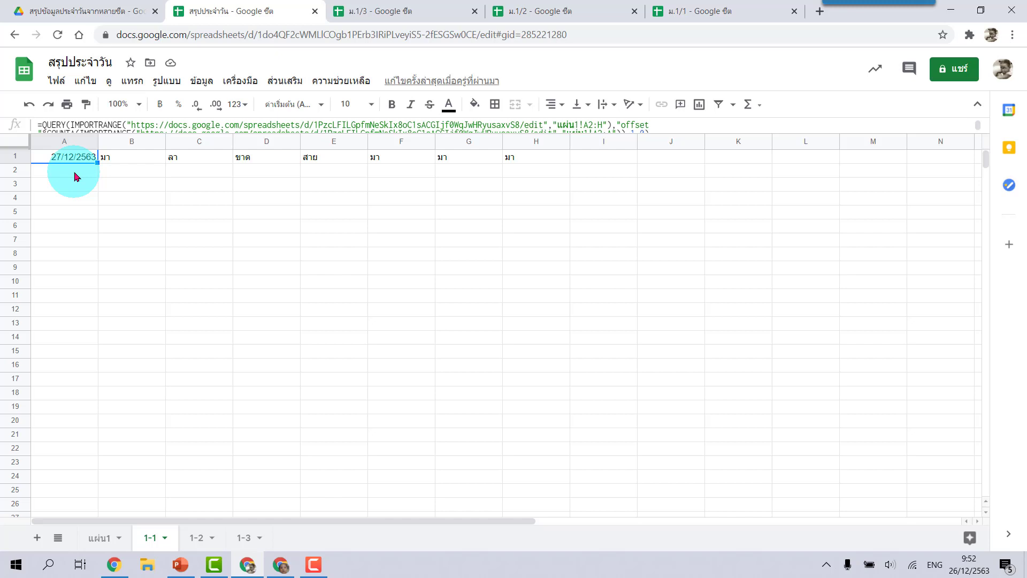
Delete the 27/12/2563 row (row 5) from ม.1/1 and go back to the summary
left_click(688, 11)
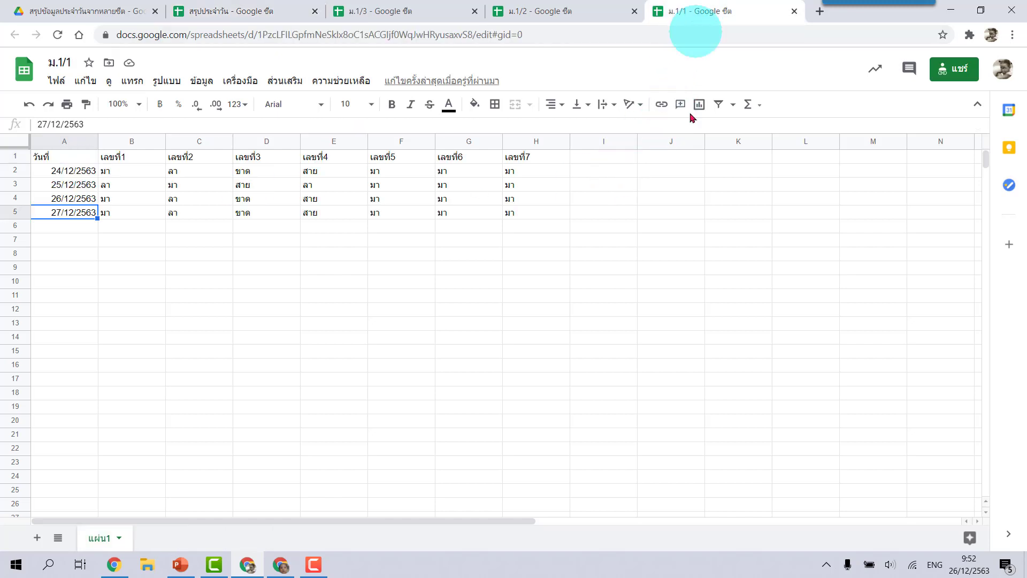
right_click(16, 211)
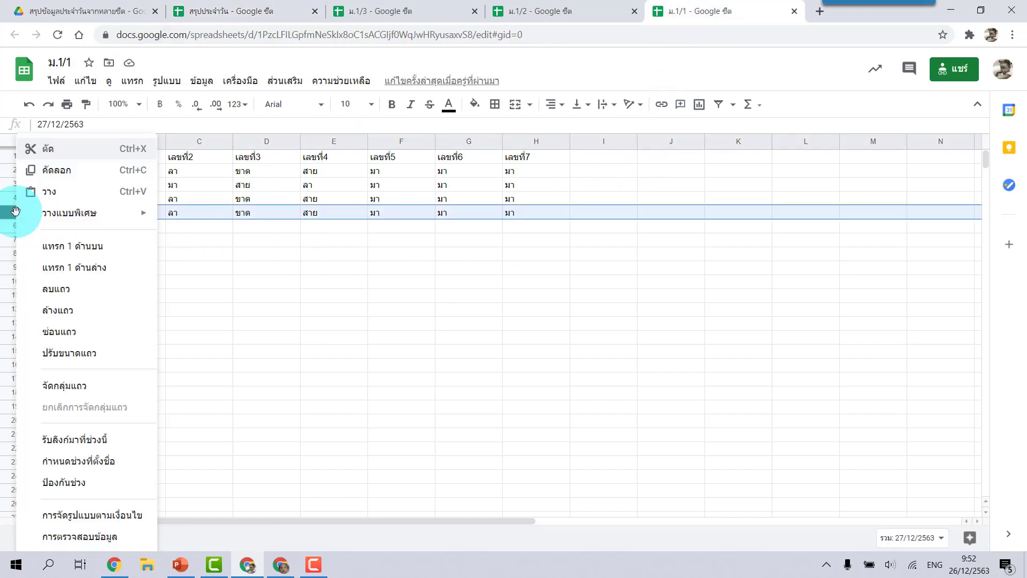
left_click(110, 290)
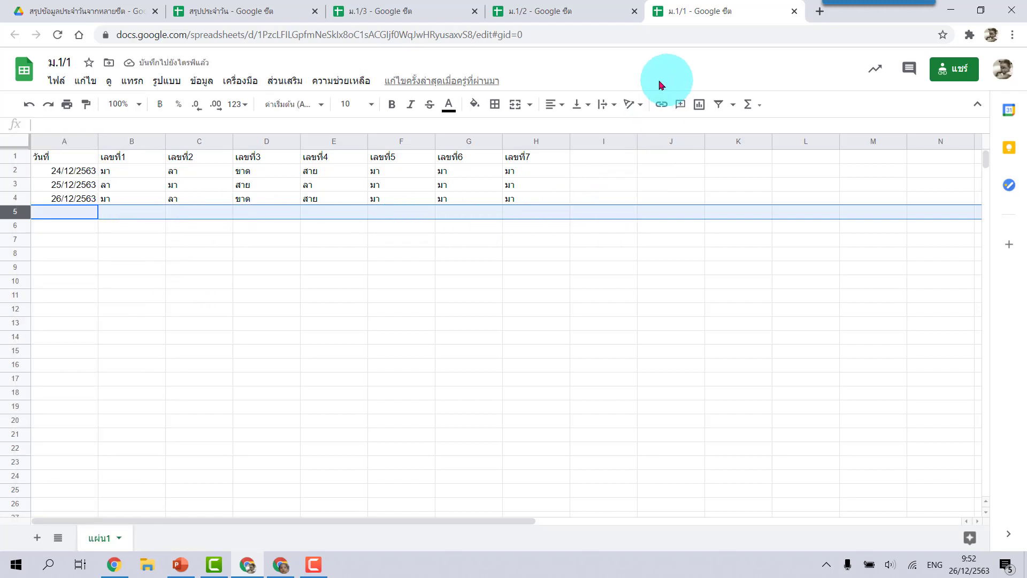
left_click(248, 11)
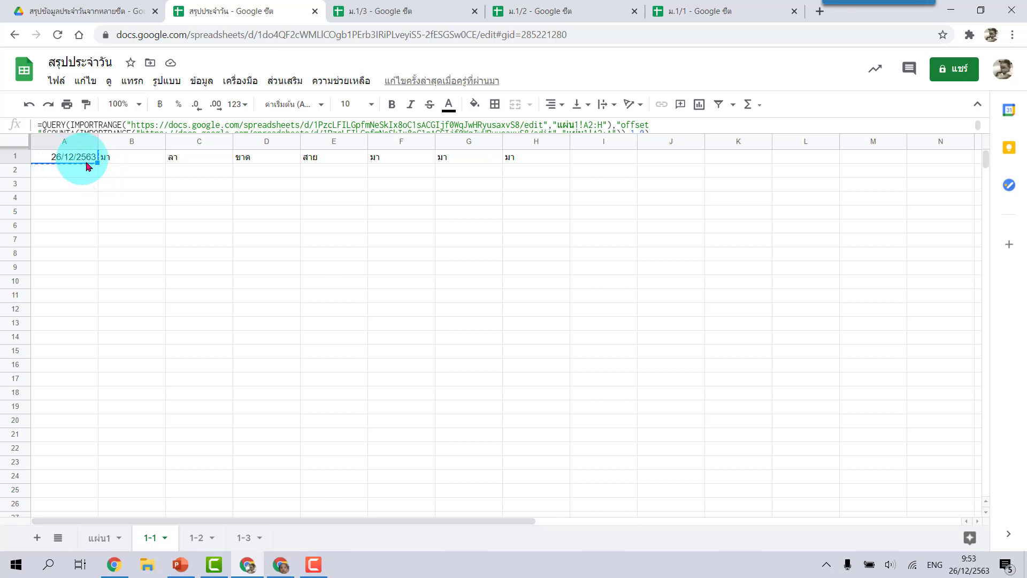
Paste the QUERY(IMPORTRANGE) formula into A1 of sheet 1-2
left_click(199, 538)
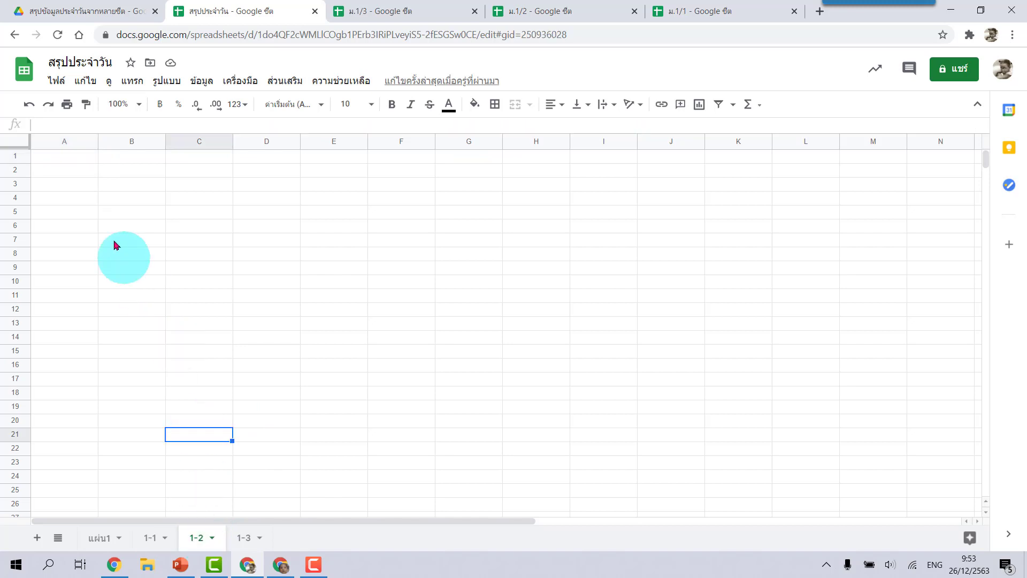
left_click(69, 157)
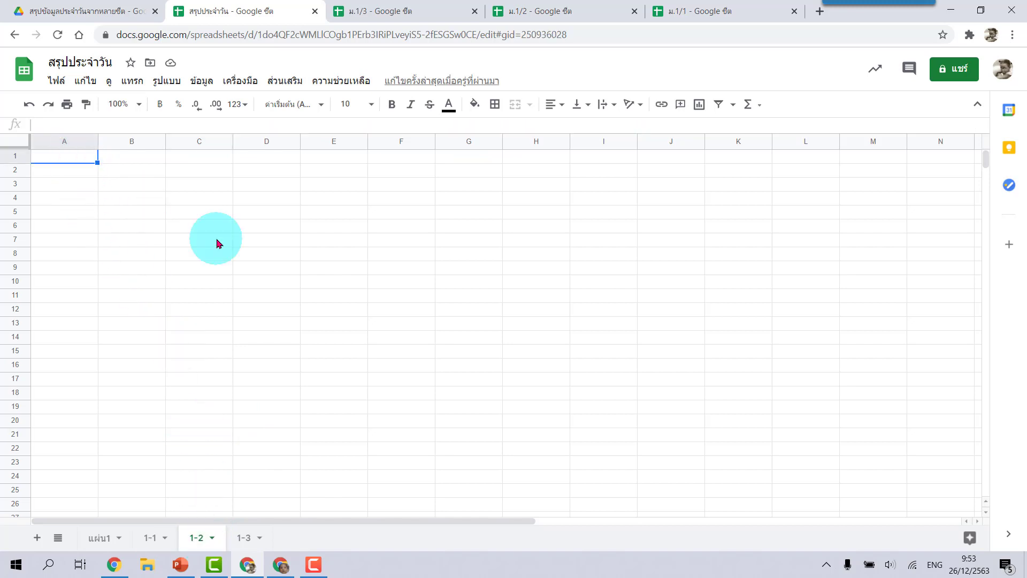
key("Return")
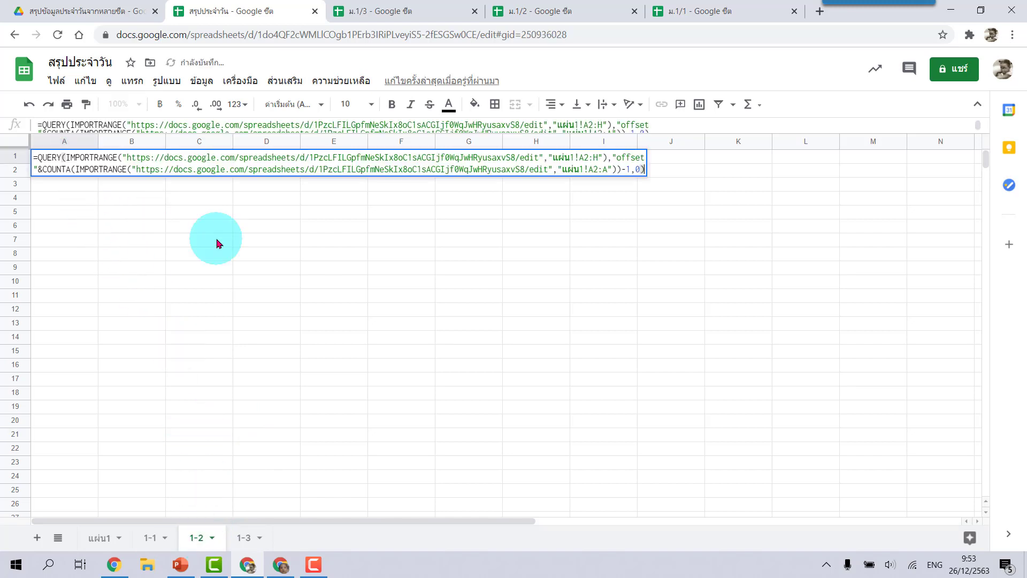
left_click(137, 256)
left_click(75, 163)
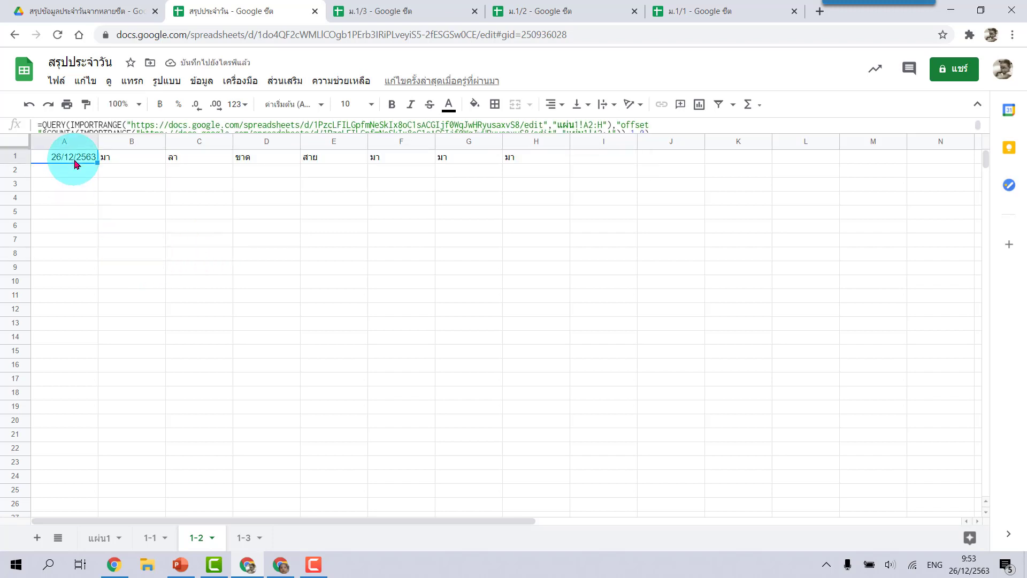
Paste the same QUERY(IMPORTRANGE) formula into A1 of sheet 1-3
left_click(245, 538)
left_click(73, 158)
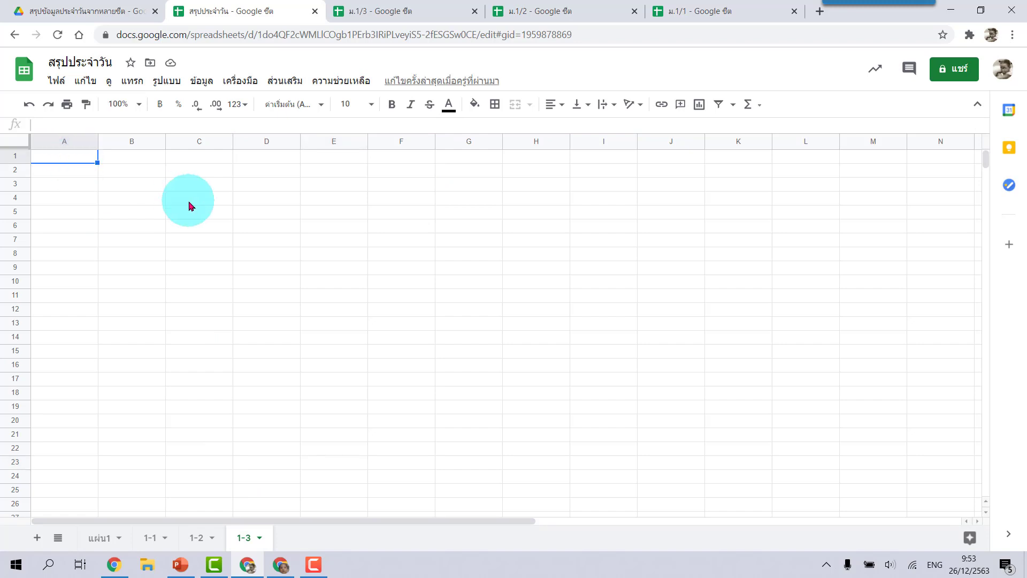
key("Return")
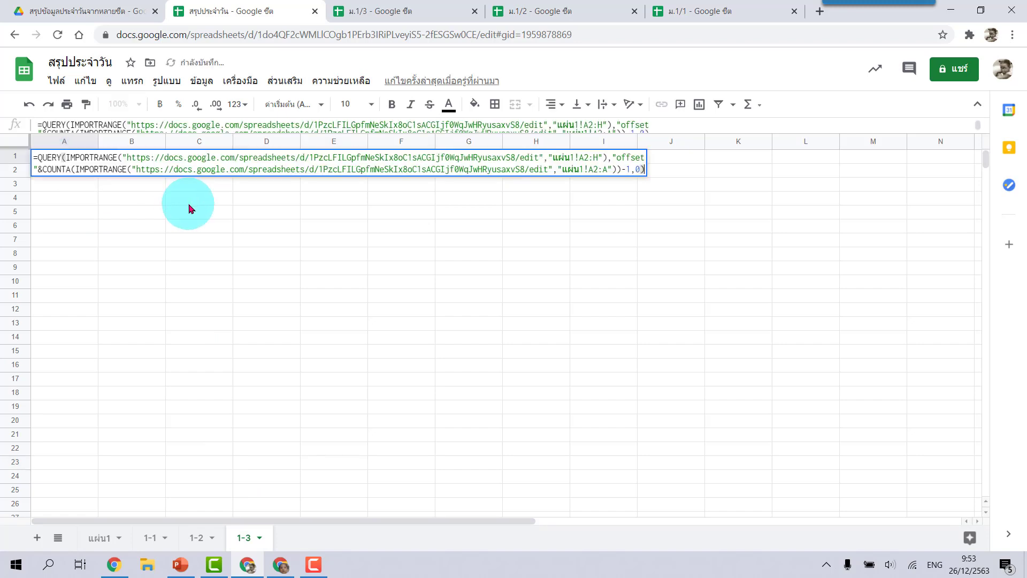
left_click(208, 287)
left_click(83, 160)
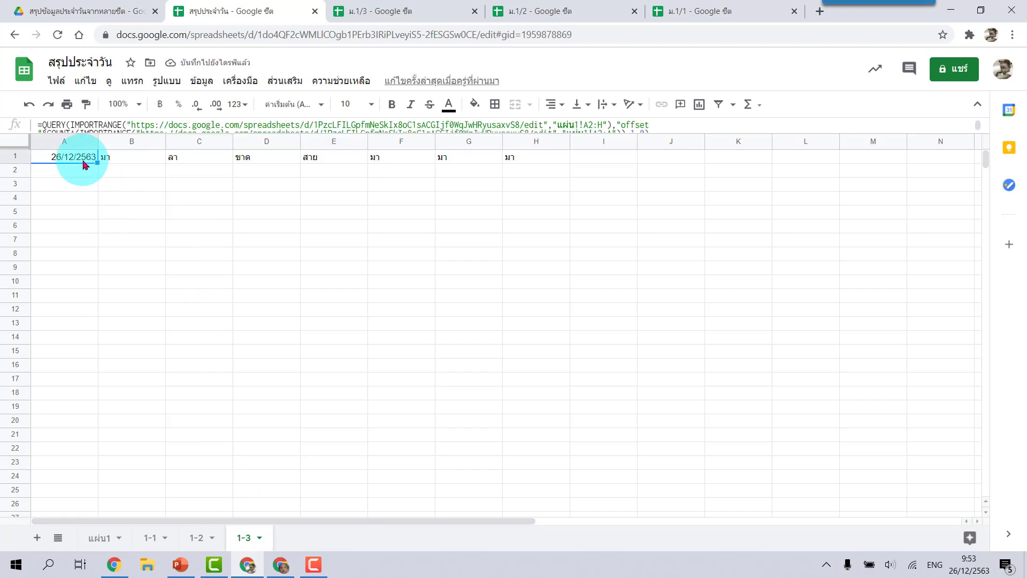
left_click(308, 336)
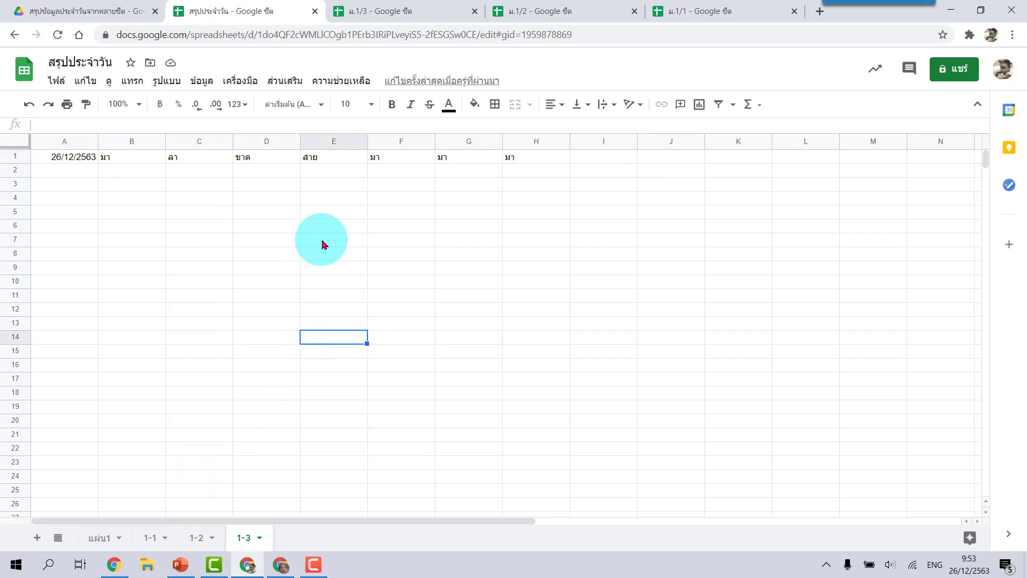
left_click(549, 13)
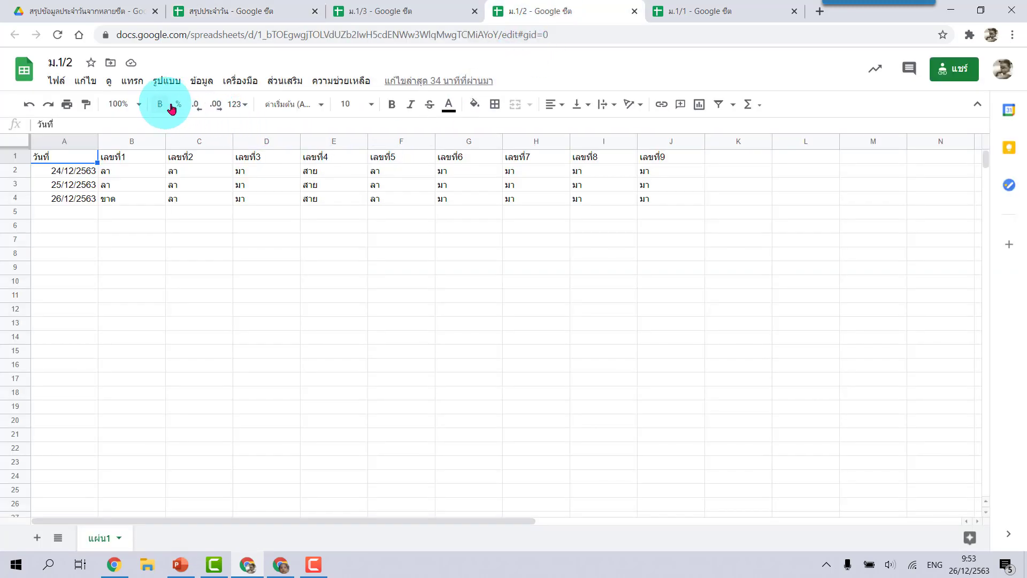
Copy the ม.1/2 spreadsheet's web address, up to /edit, from the address bar
left_click(214, 35)
left_click(251, 34)
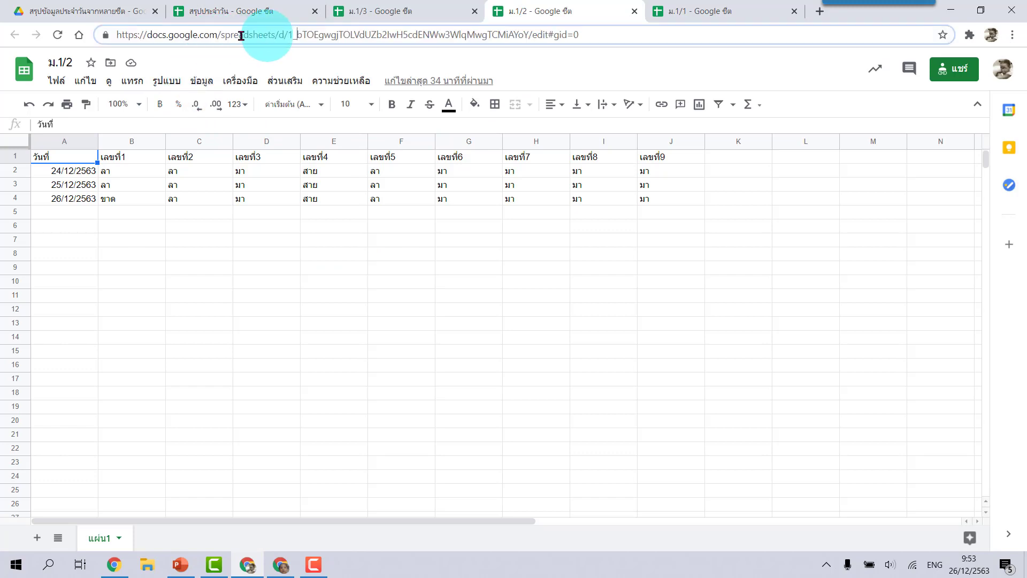
double_click(122, 34)
left_click_drag(154, 34, 547, 34)
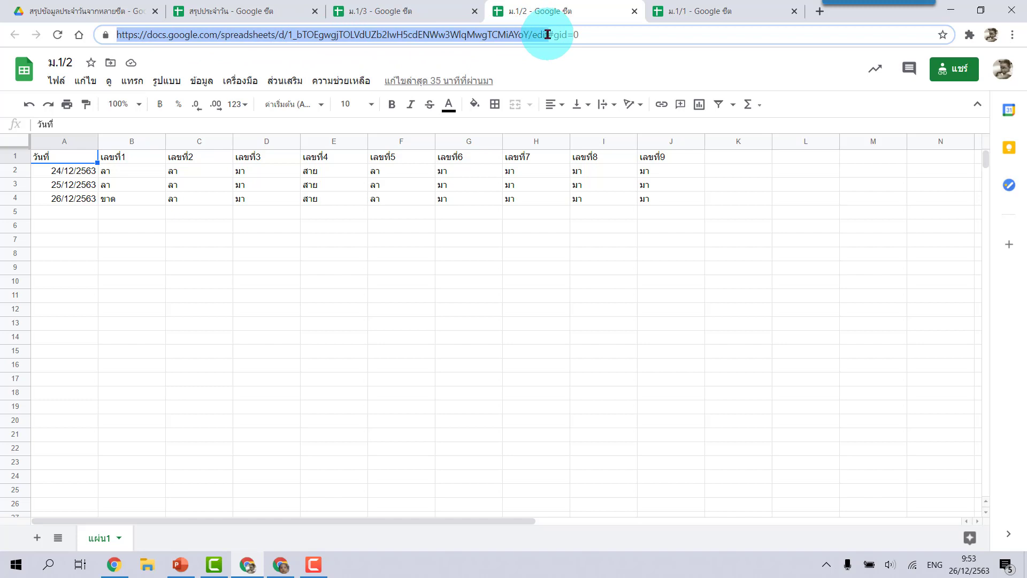
right_click(482, 34)
left_click(529, 108)
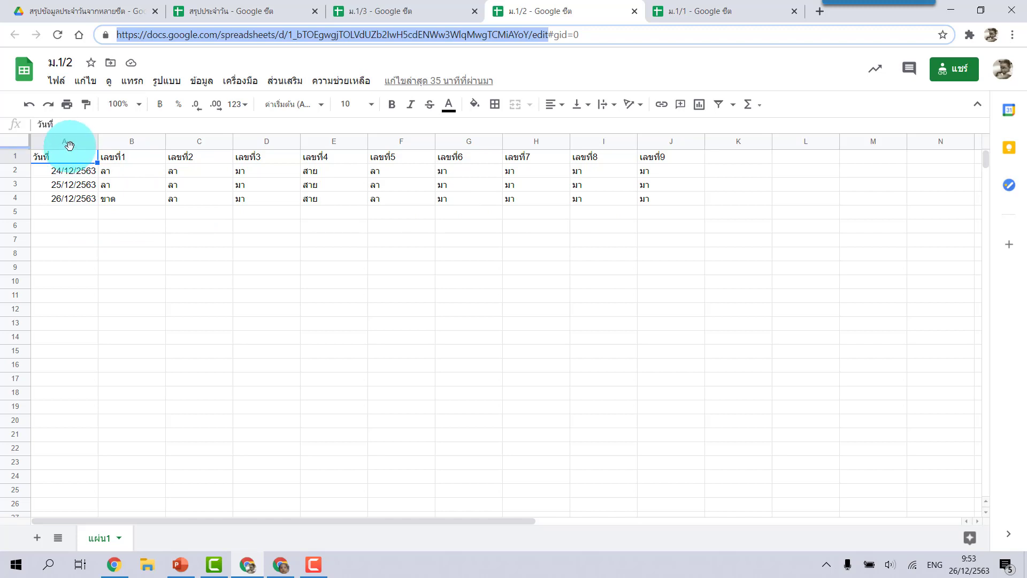
mouse_move(671, 142)
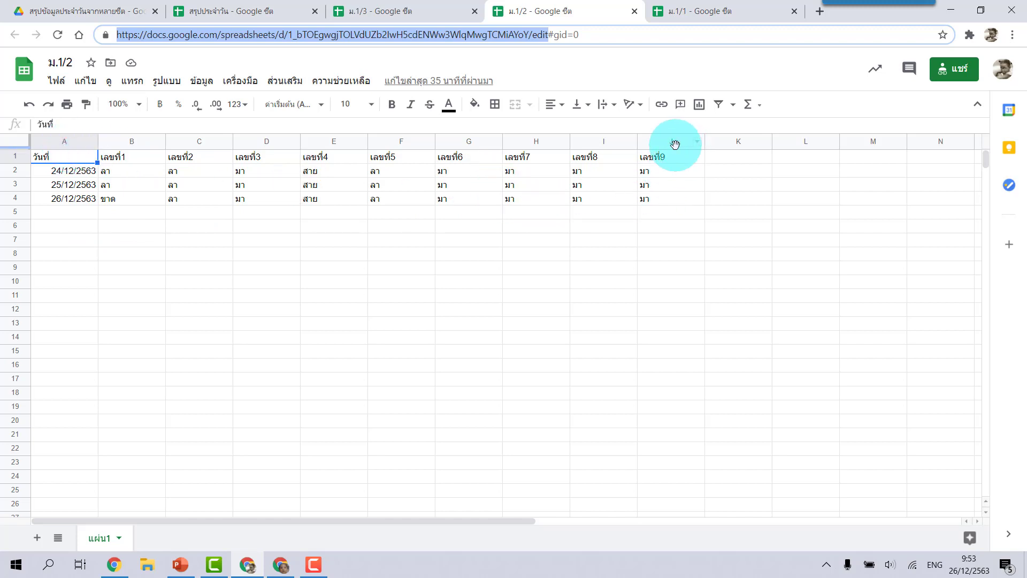
On sheet 1-2, replace both IMPORTRANGE addresses in A1 with the ม.1/2 URL, importing columns A–J
left_click(208, 10)
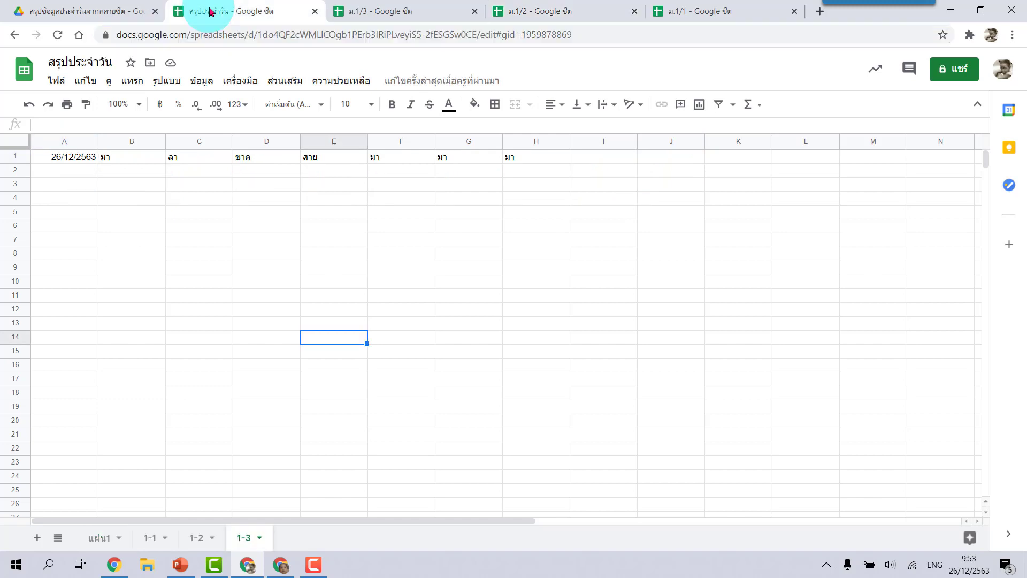
left_click(197, 539)
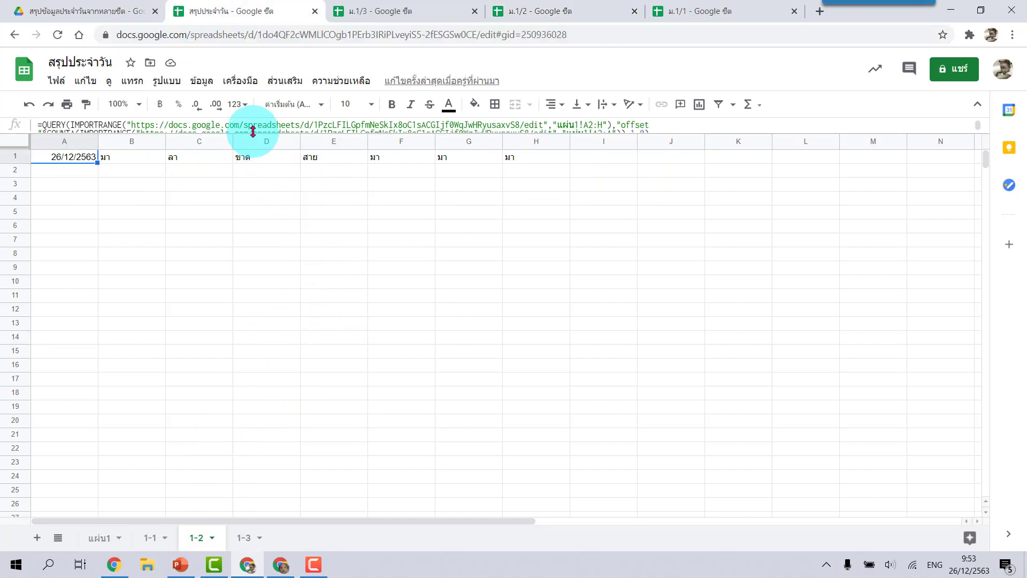
left_click_drag(254, 131, 262, 175)
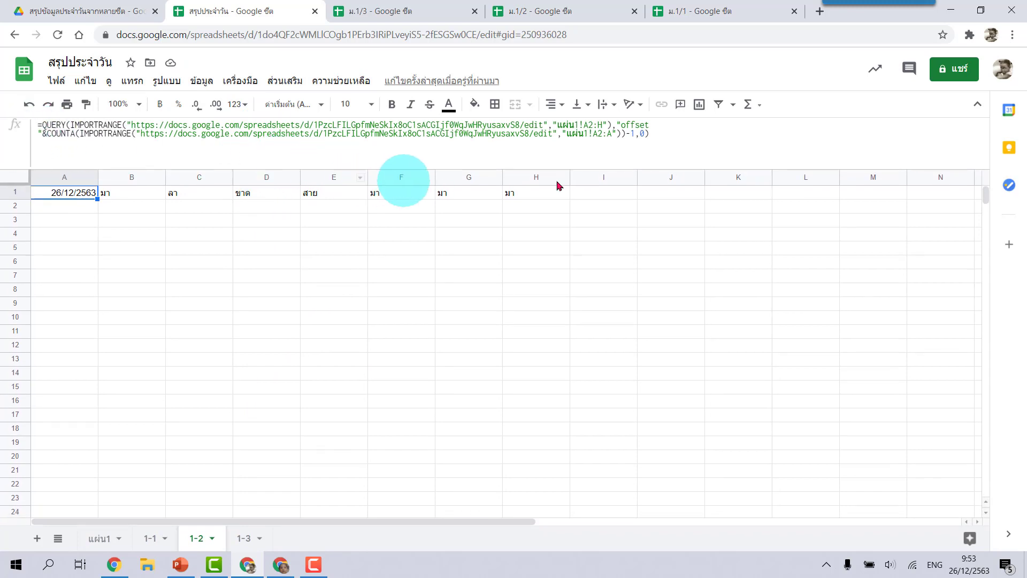
left_click(601, 127)
type("J")
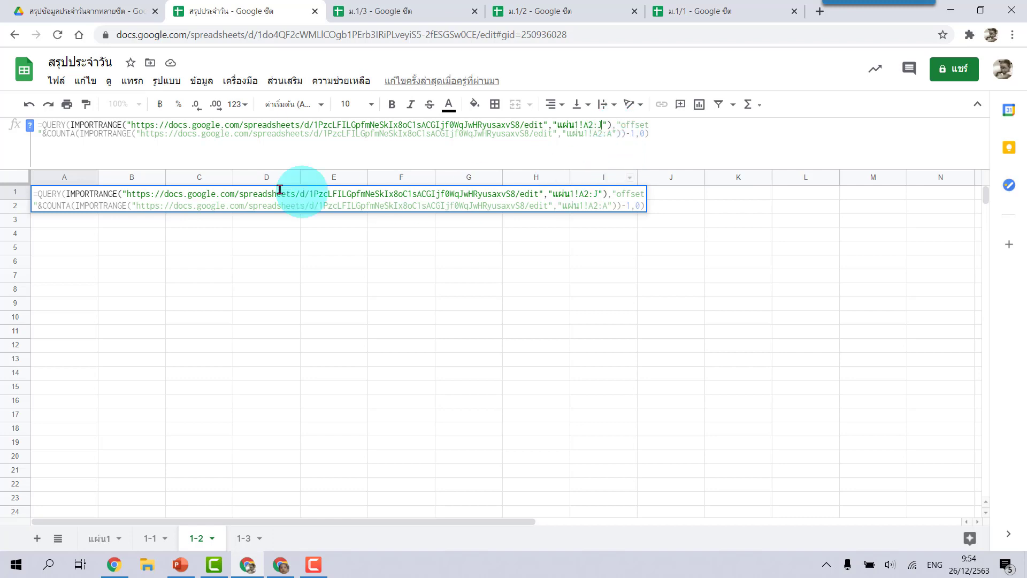
left_click_drag(132, 124, 545, 125)
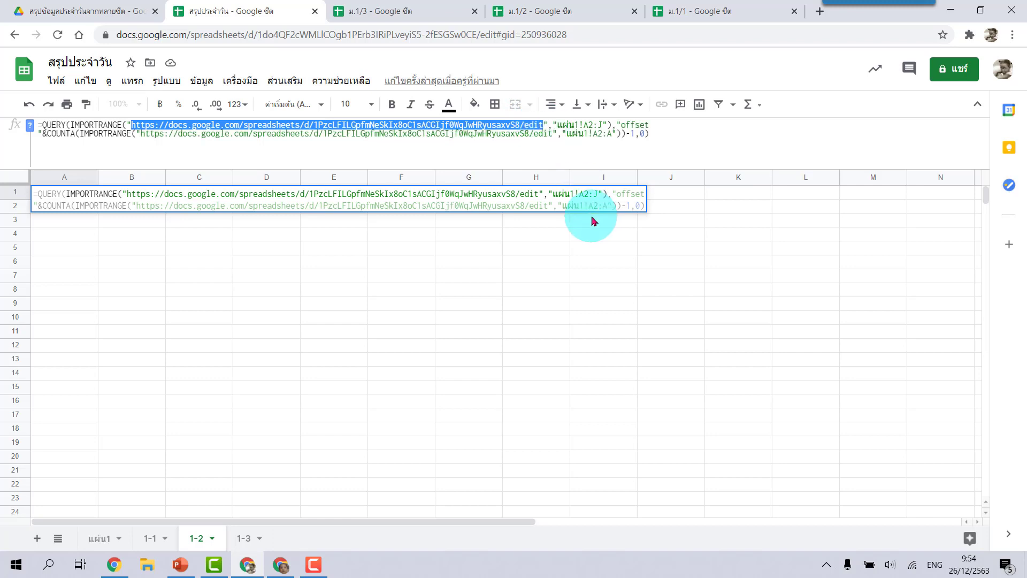
key("ctrl+v")
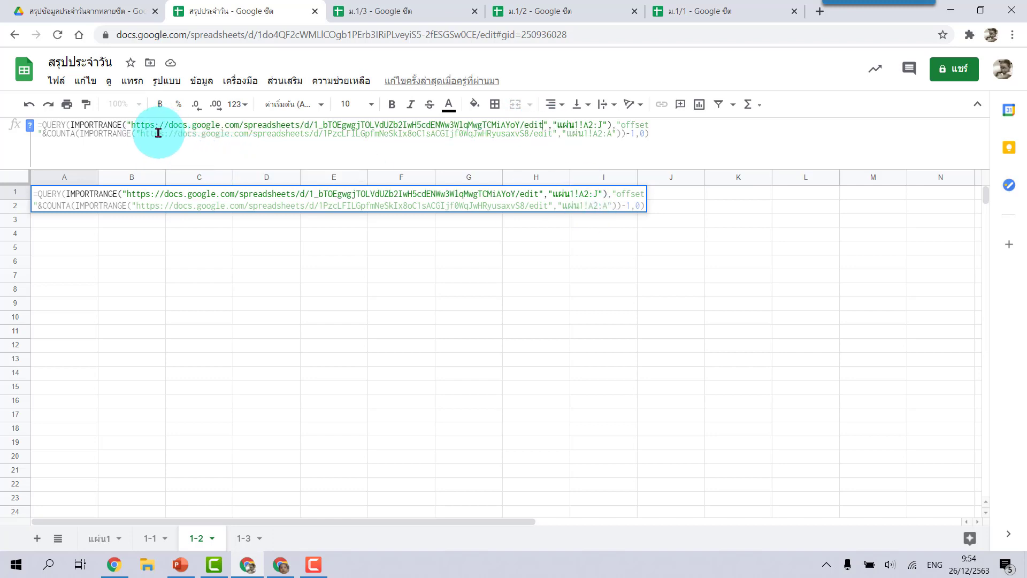
left_click_drag(140, 135, 553, 138)
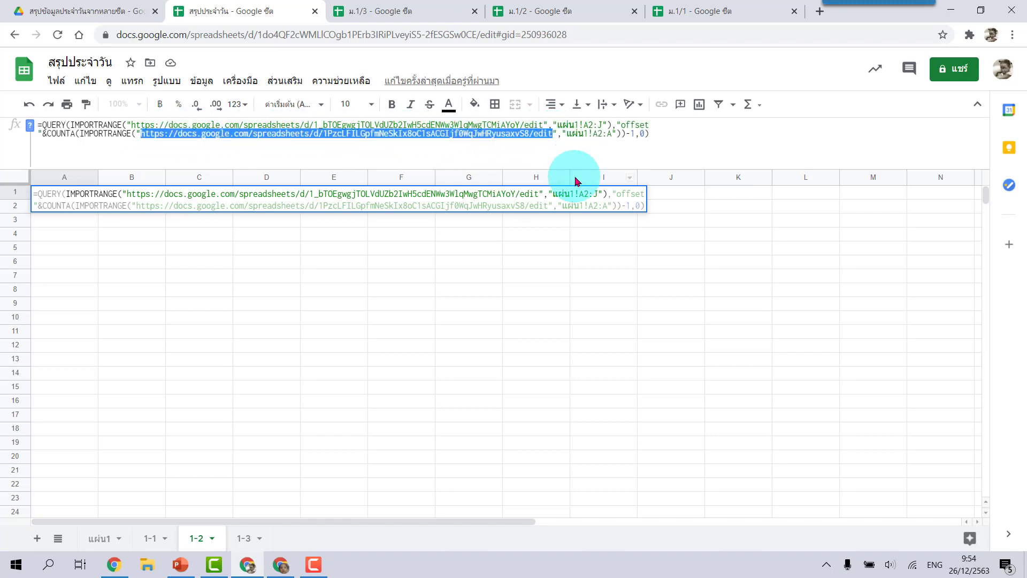
key("ctrl+v")
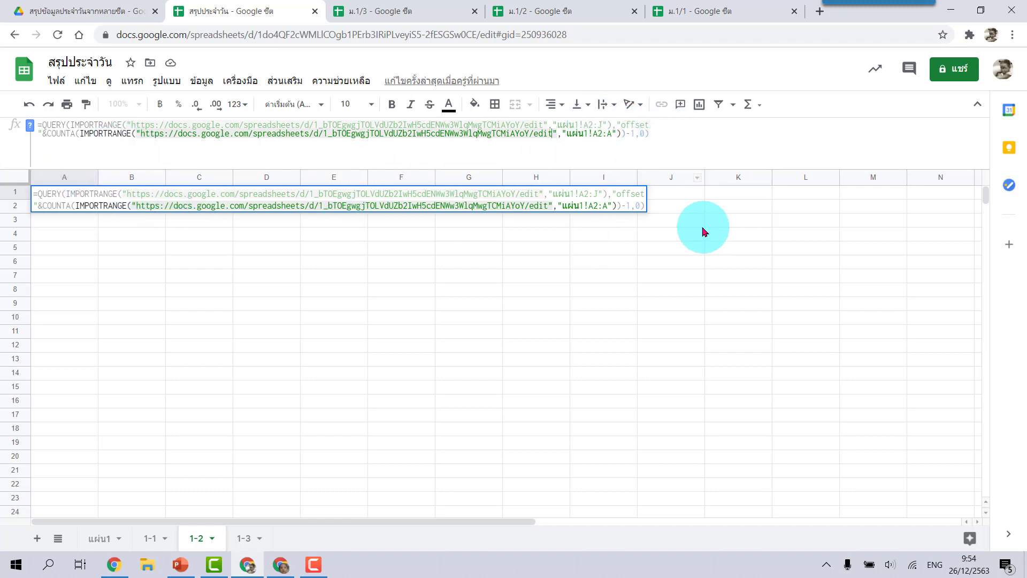
key("Return")
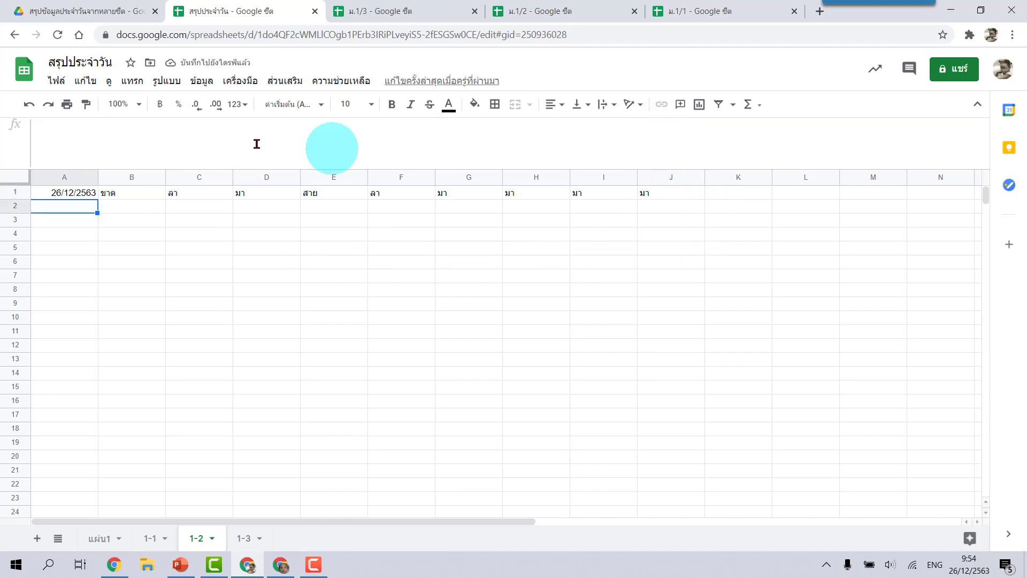
mouse_move(64, 176)
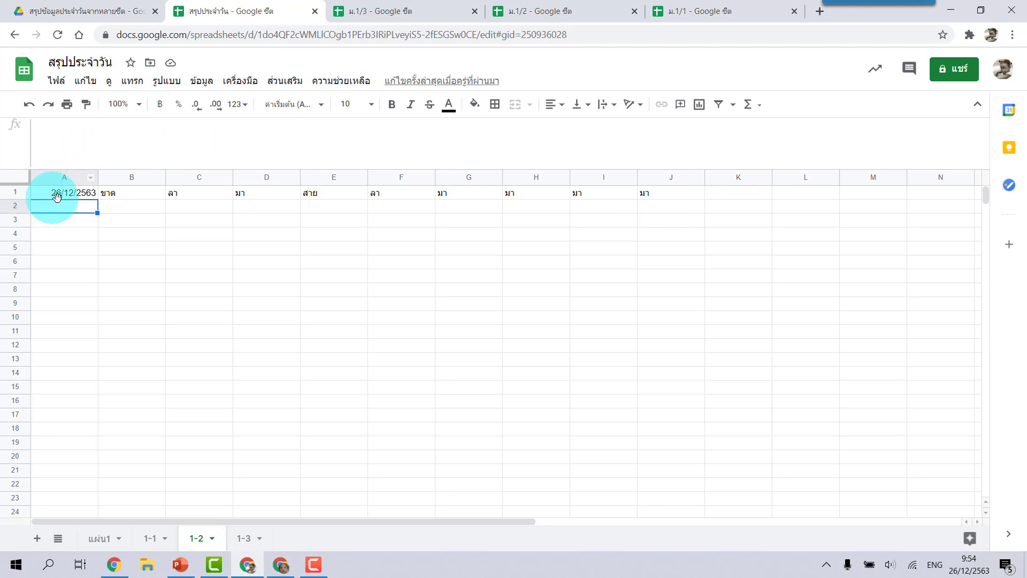
left_click_drag(52, 159, 59, 126)
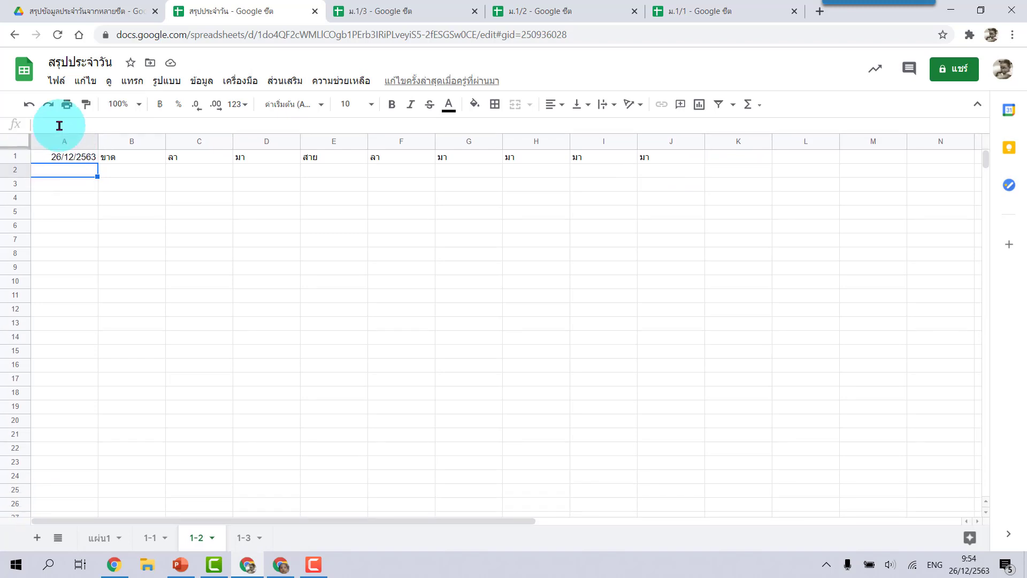
left_click(62, 156)
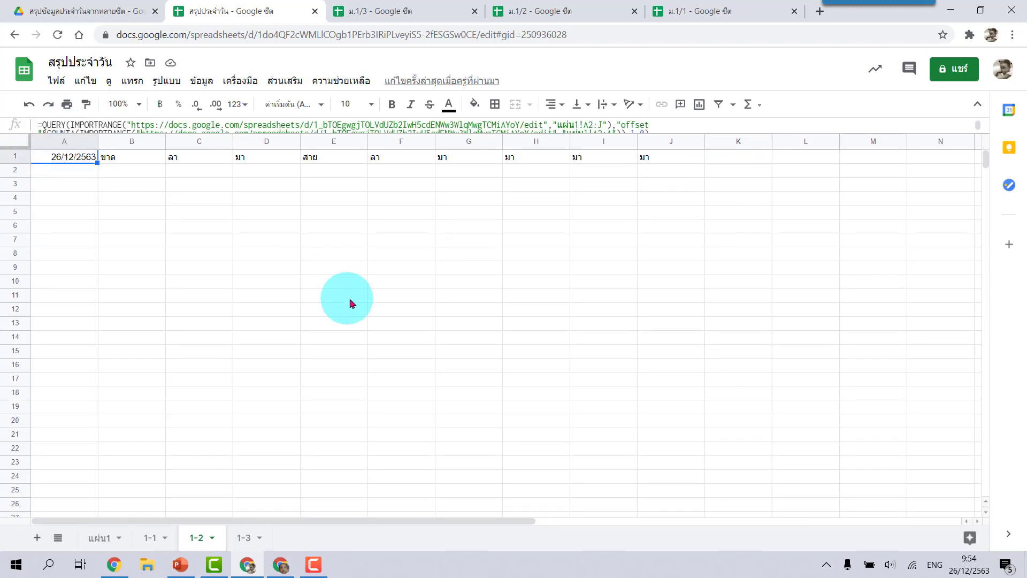
left_click(352, 268)
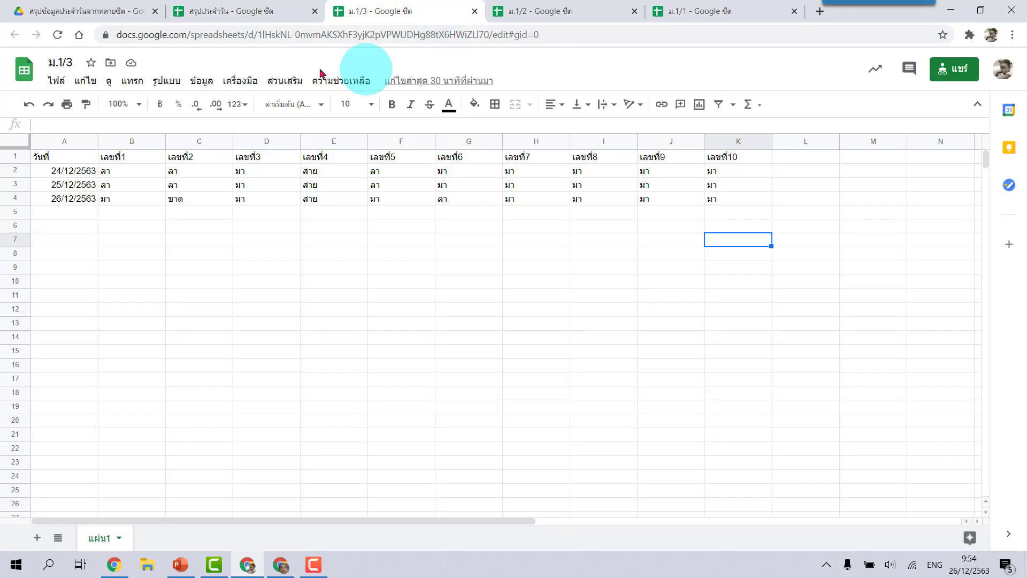
Copy the ม.1/3 spreadsheet's address from the address bar and return to สรุปประจำวัน
double_click(320, 34)
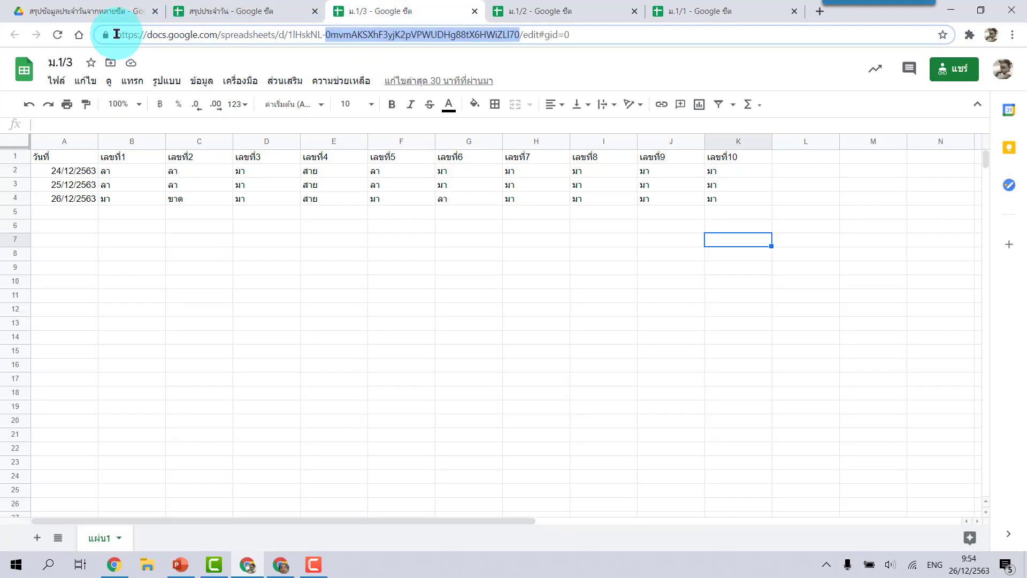
left_click_drag(116, 34, 536, 33)
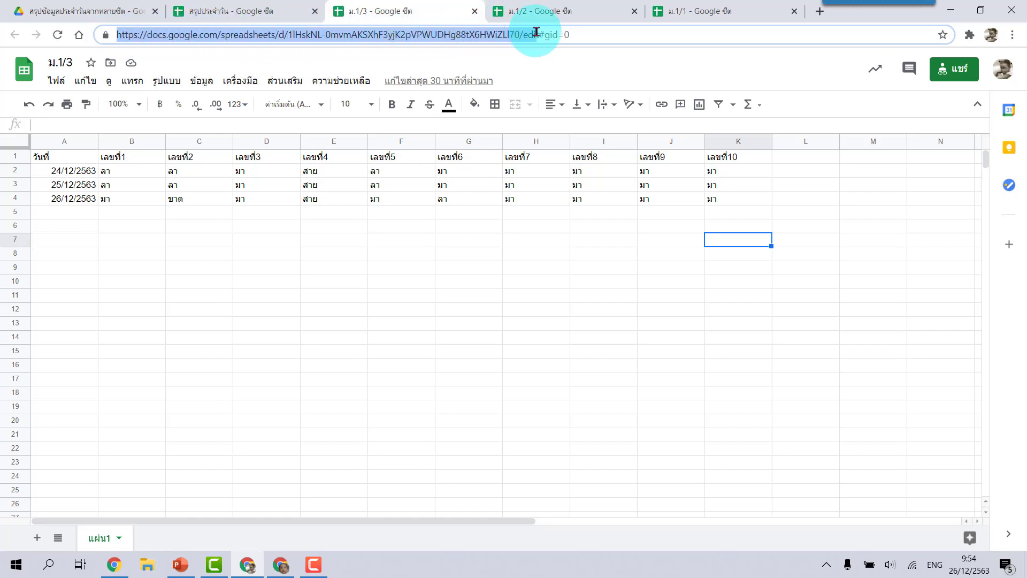
right_click(482, 36)
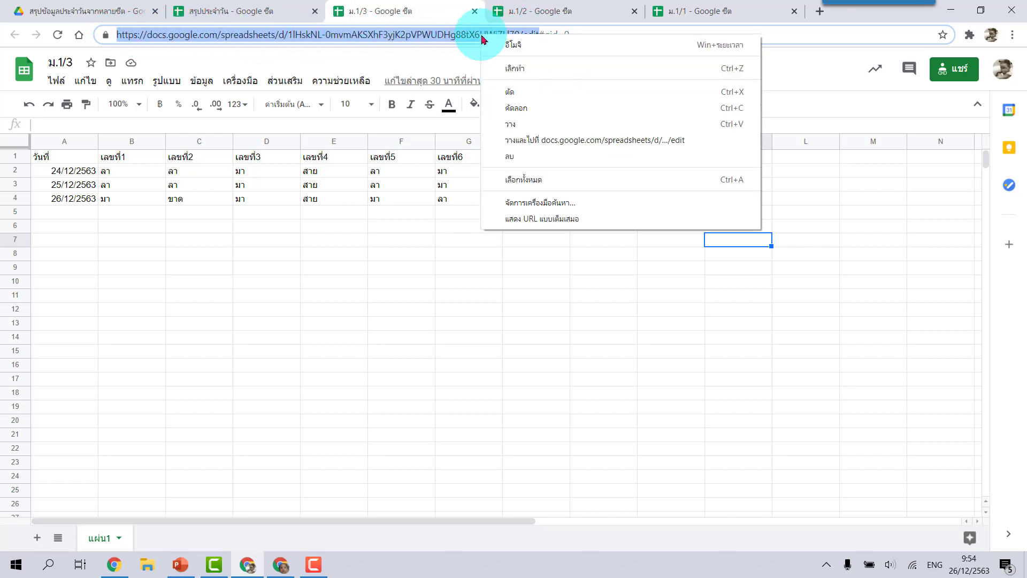
left_click(516, 108)
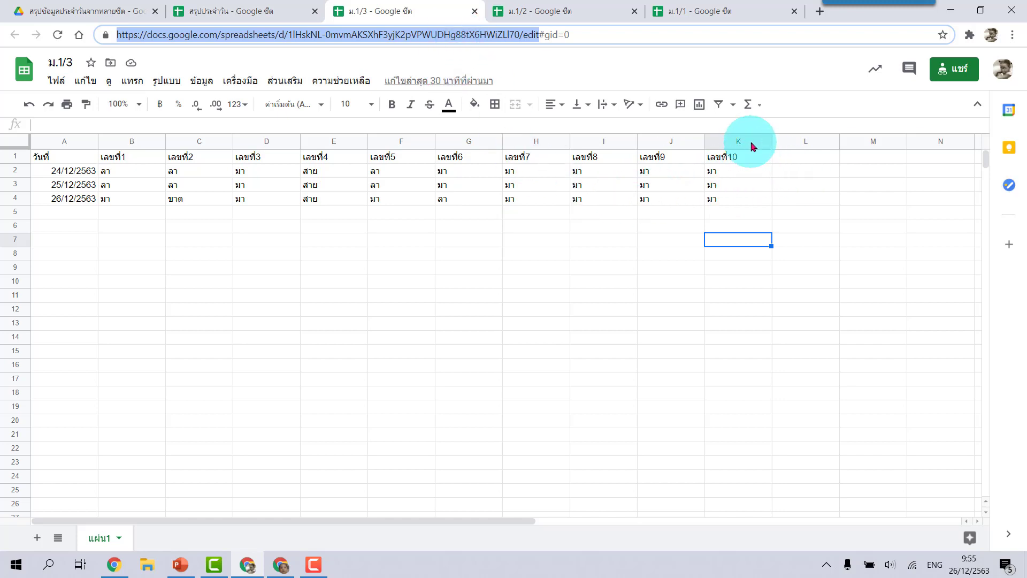
left_click(230, 11)
On sheet 1-3, point both IMPORTRANGE addresses in A1 to ม.1/3 and widen the range to A2:K
left_click(259, 542)
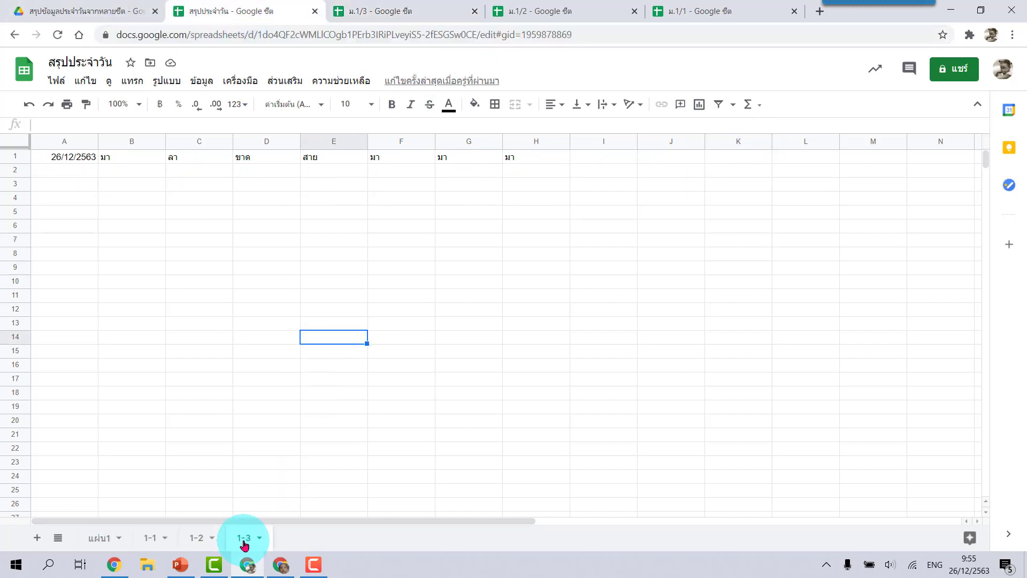
double_click(67, 156)
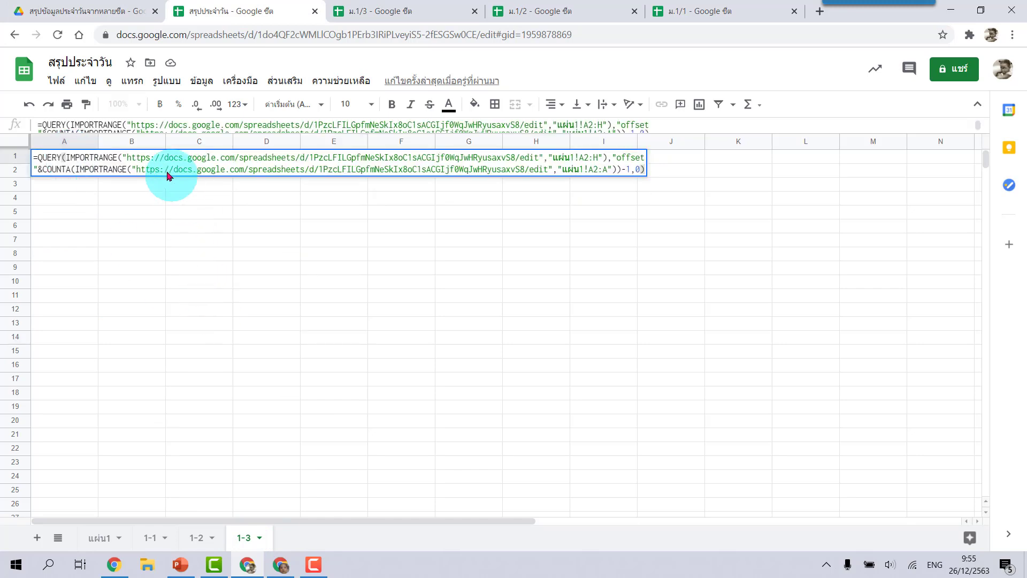
left_click_drag(128, 157, 540, 158)
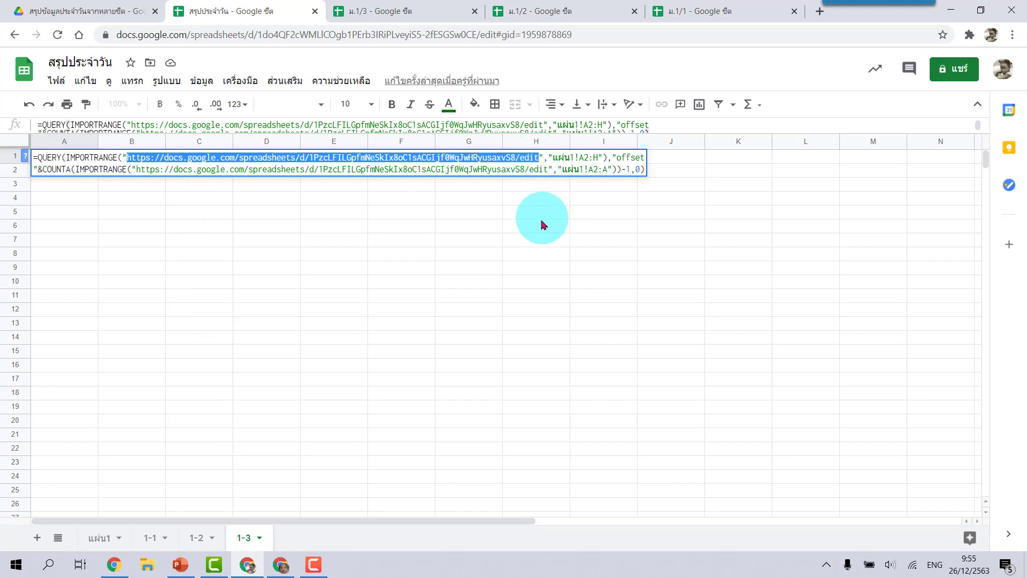
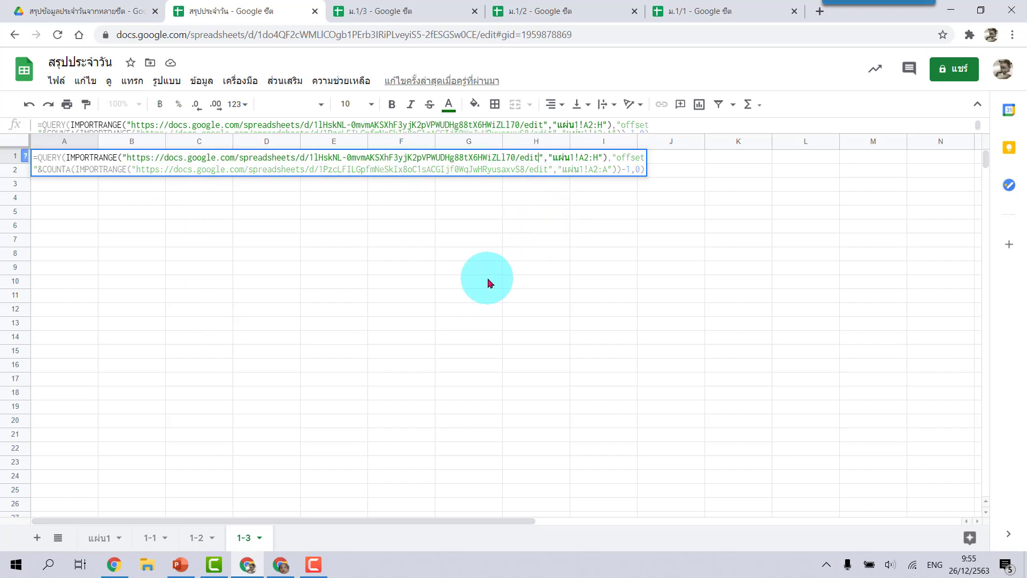
left_click_drag(137, 170, 549, 166)
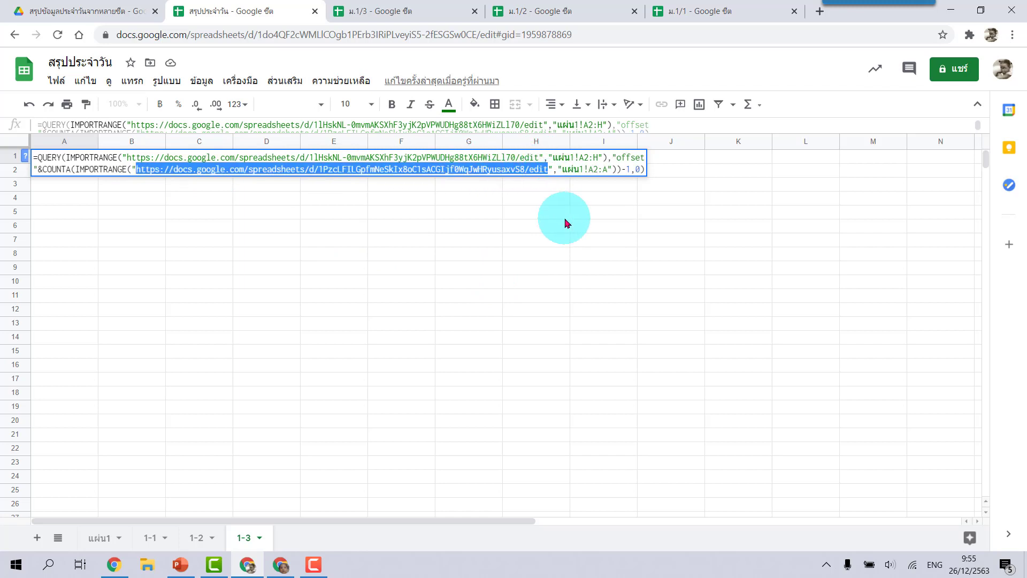
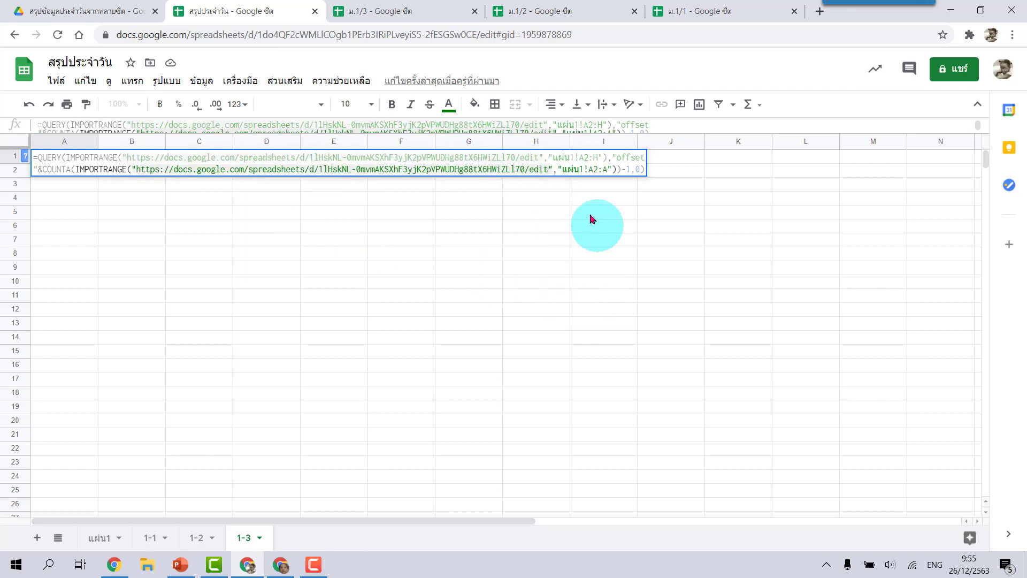
left_click(596, 158)
left_click(629, 171)
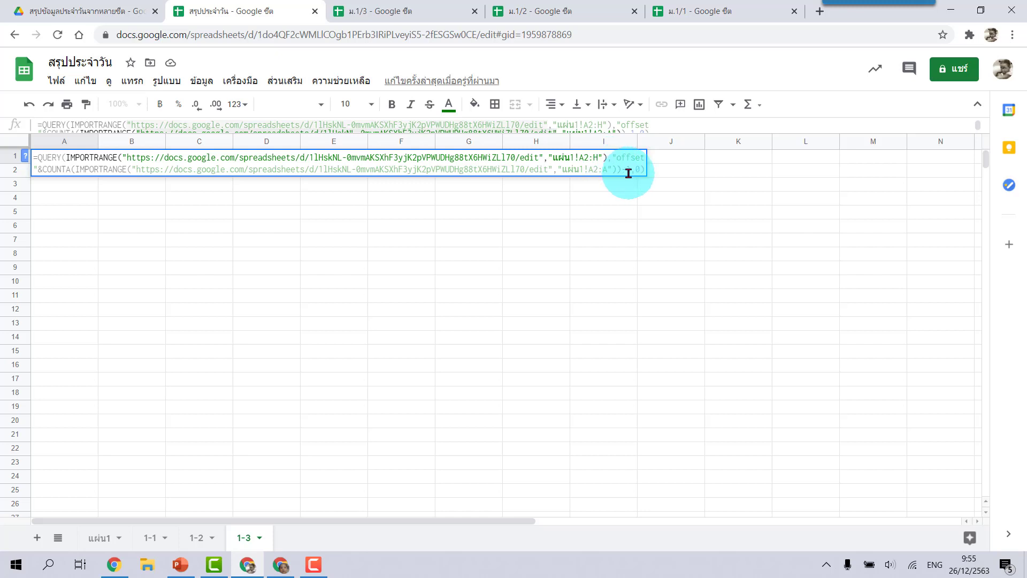
key("BackSpace")
type("k")
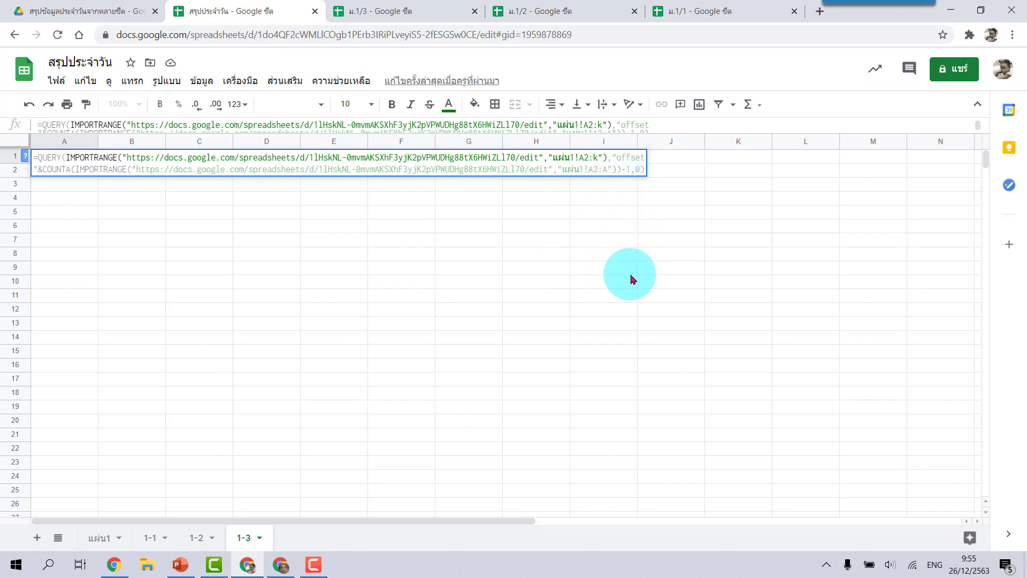
key("Return")
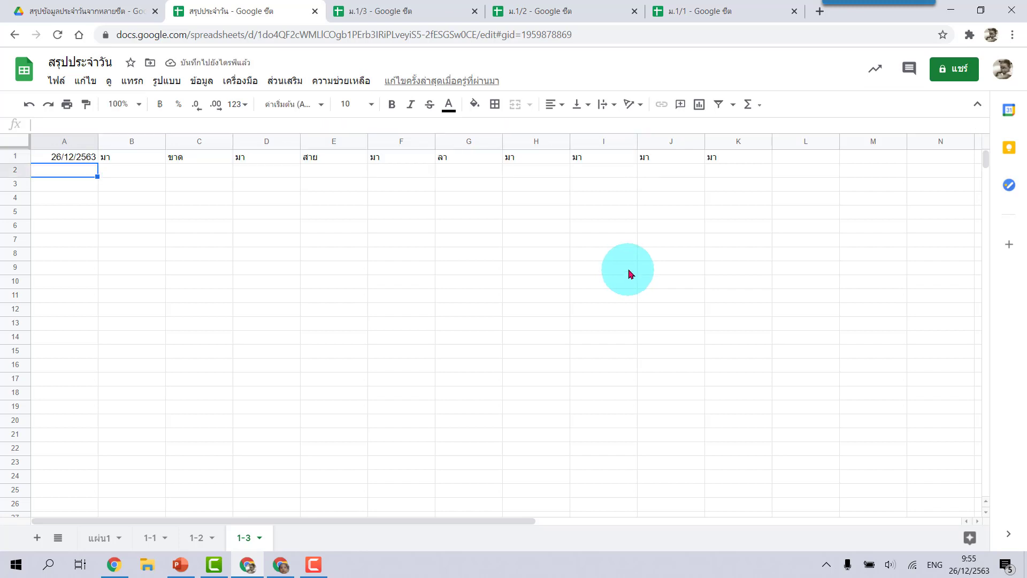
left_click(443, 18)
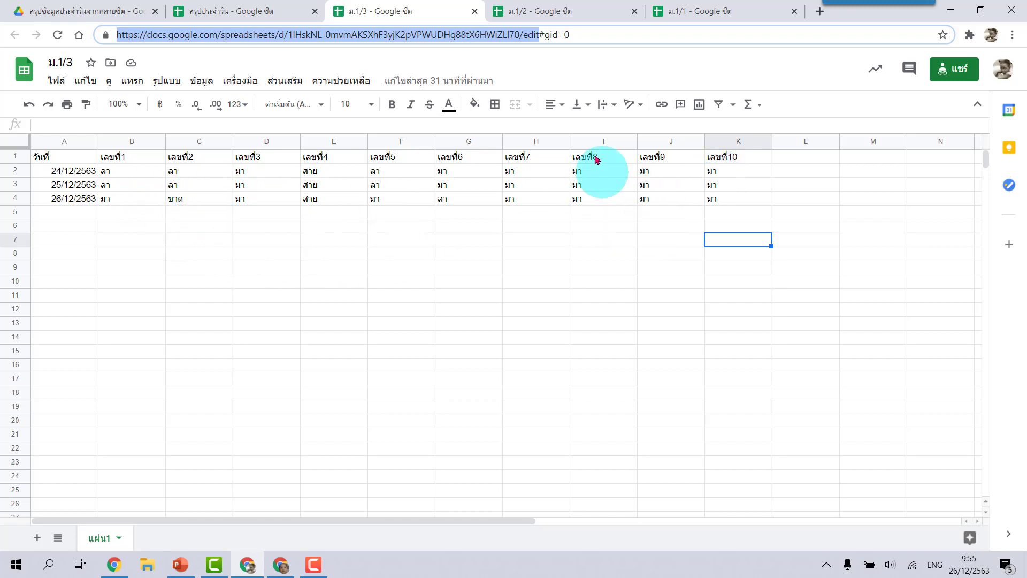
Review the imported 26/12/2563 rows on tabs 1-1, 1-2 and 1-3 before moving to แผ่น1
left_click(208, 11)
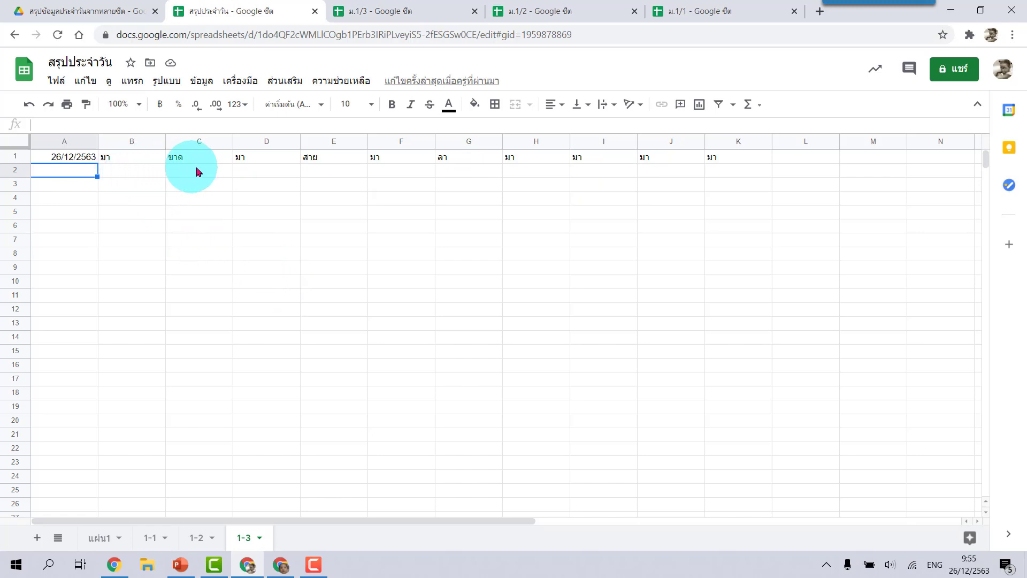
left_click(150, 538)
left_click(158, 247)
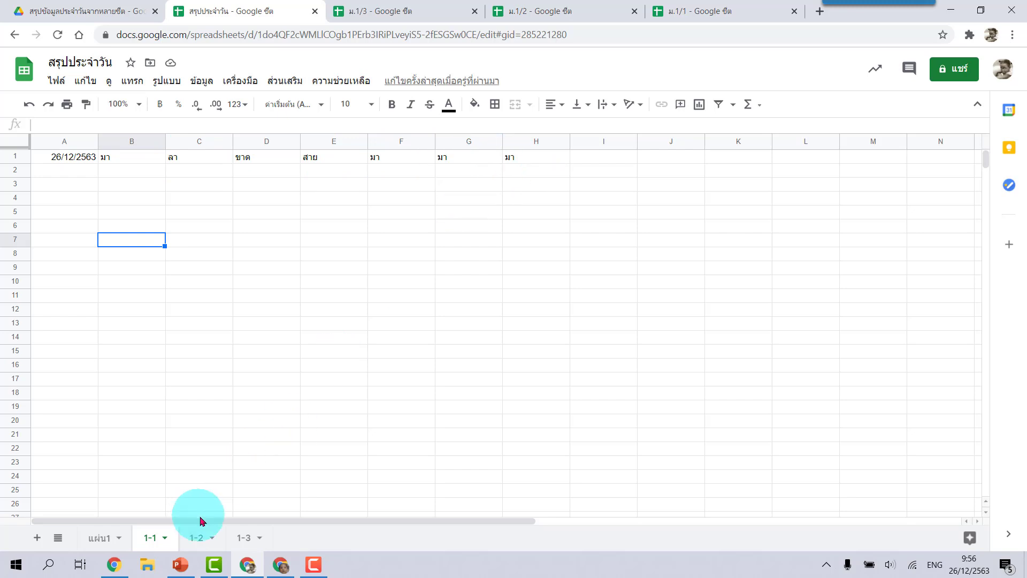
left_click(197, 537)
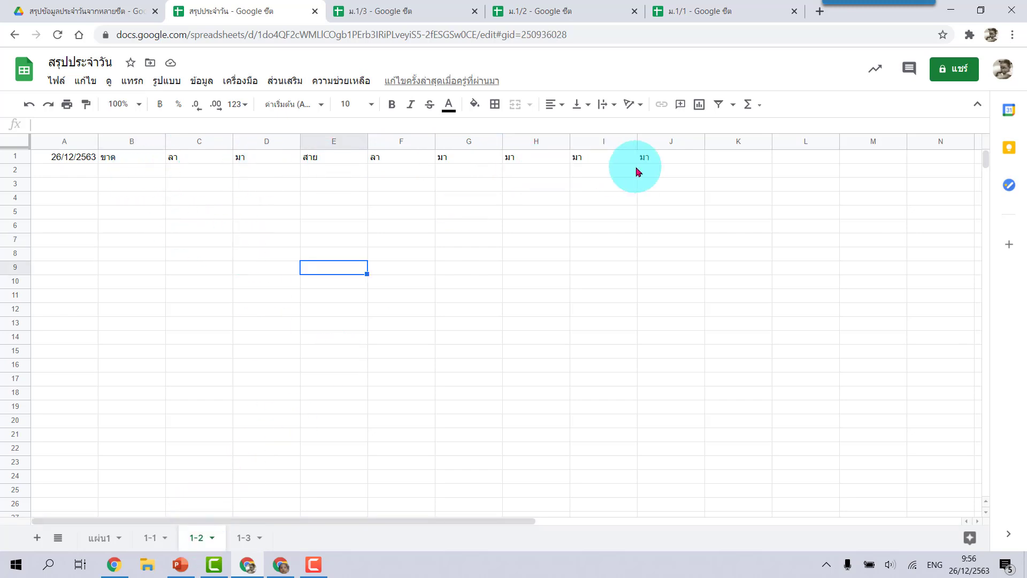
left_click(245, 538)
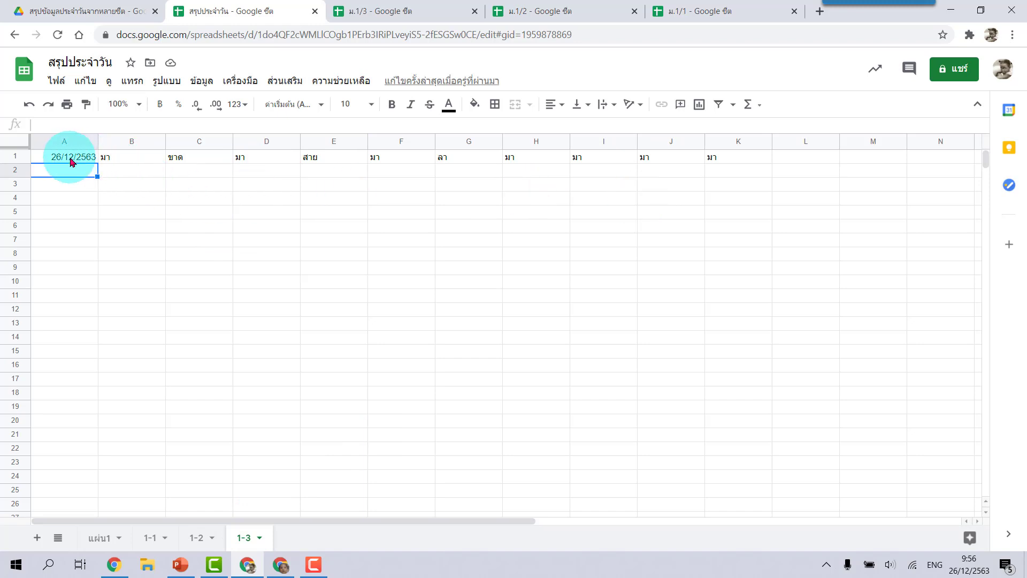
left_click(196, 538)
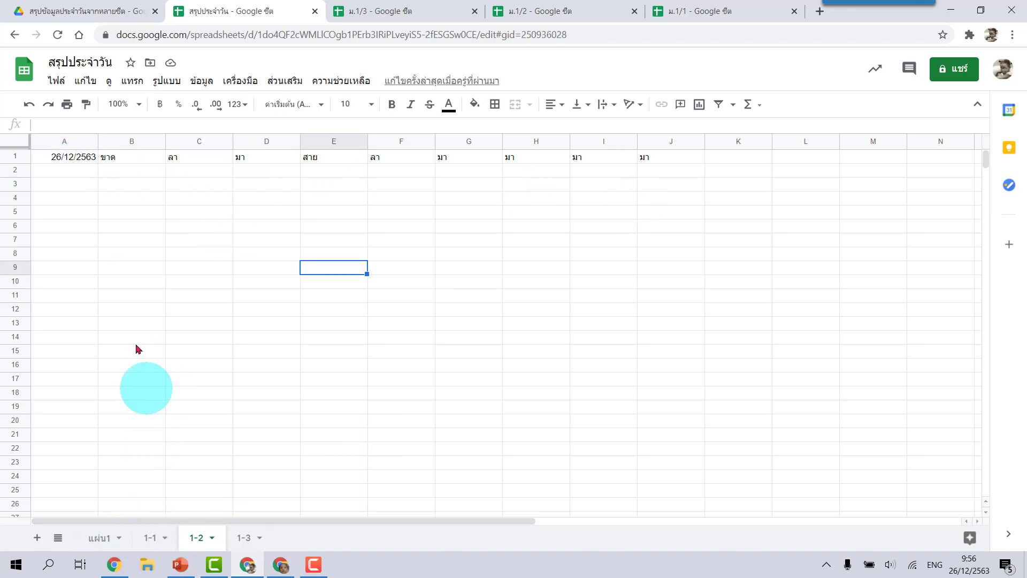
left_click(153, 538)
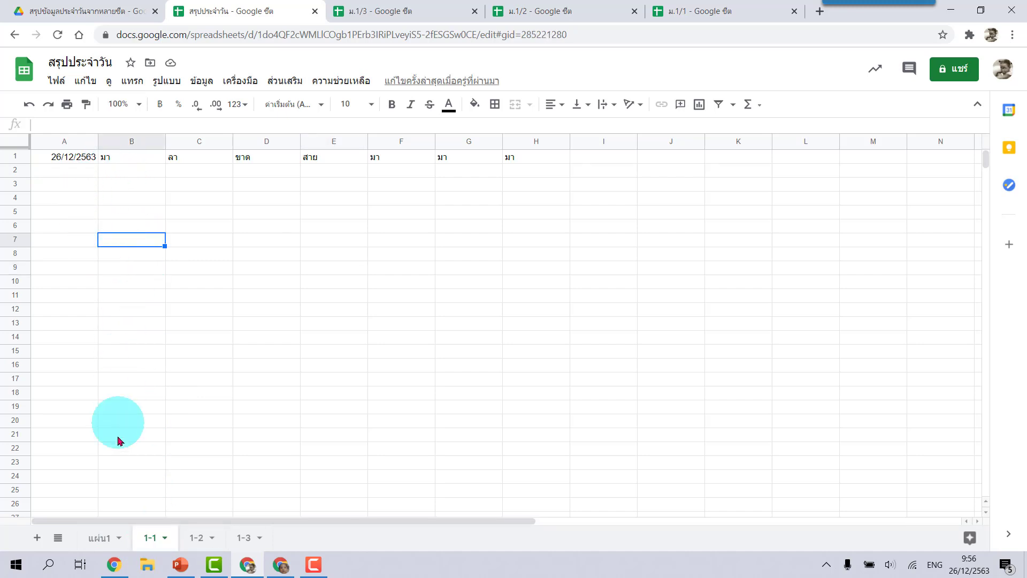
left_click(101, 540)
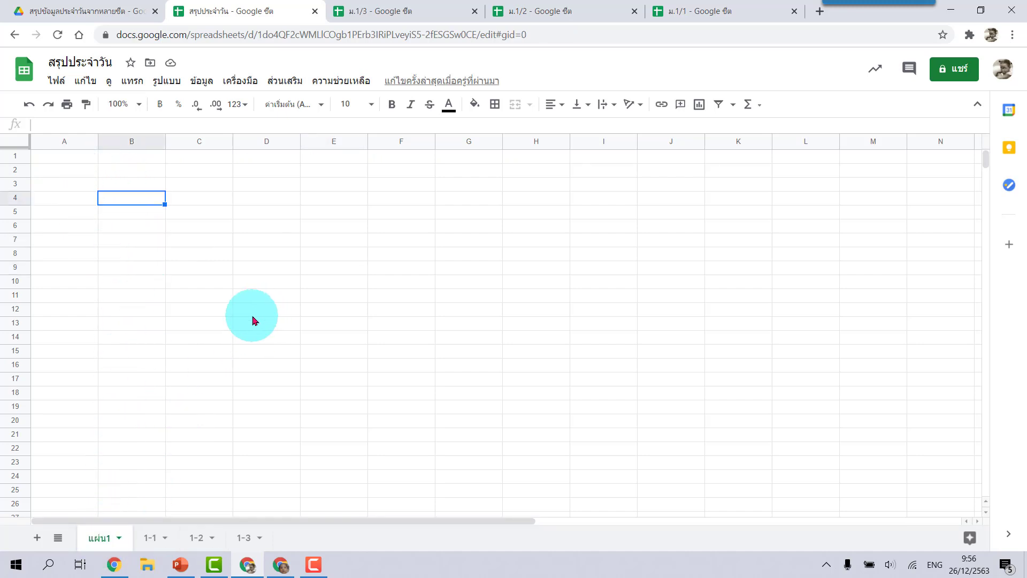
Type ชั้น in A1 and the class names ม.1/1, ม.1/2, ม.1/3 in A2:A4
left_click(78, 160)
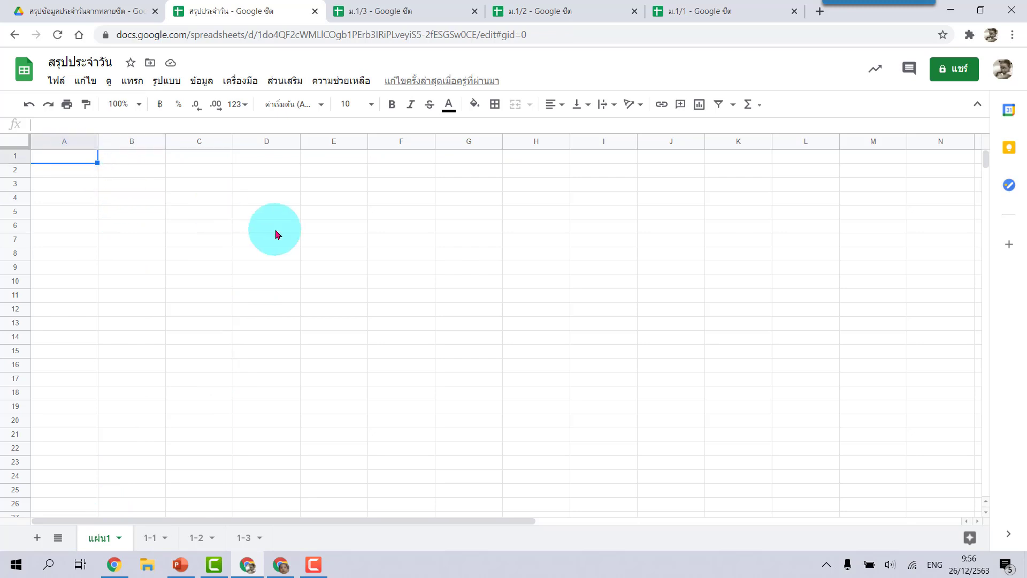
type("=y")
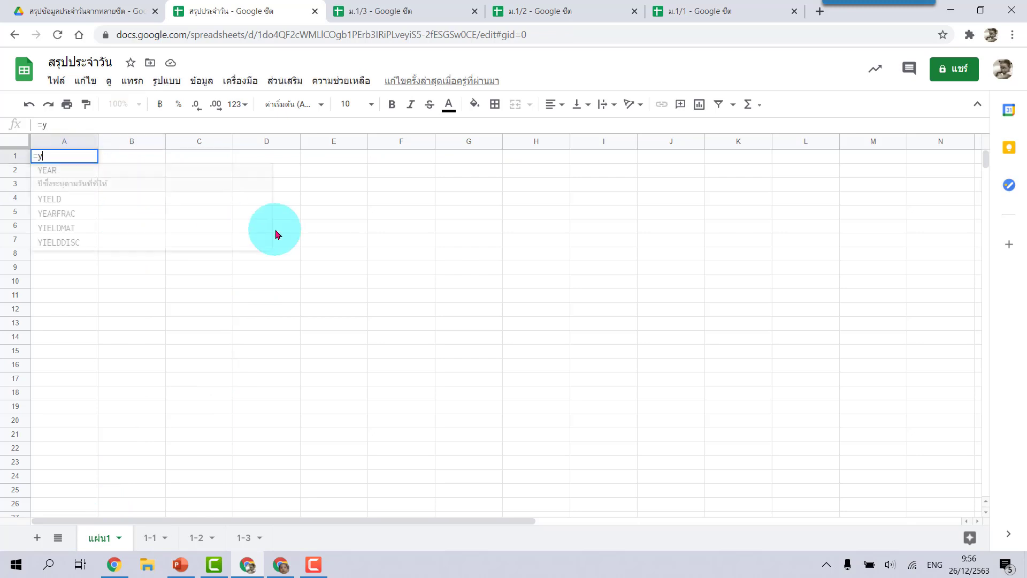
type("ho")
key("BackSpace")
key("BackSpace")
key("BackSpace")
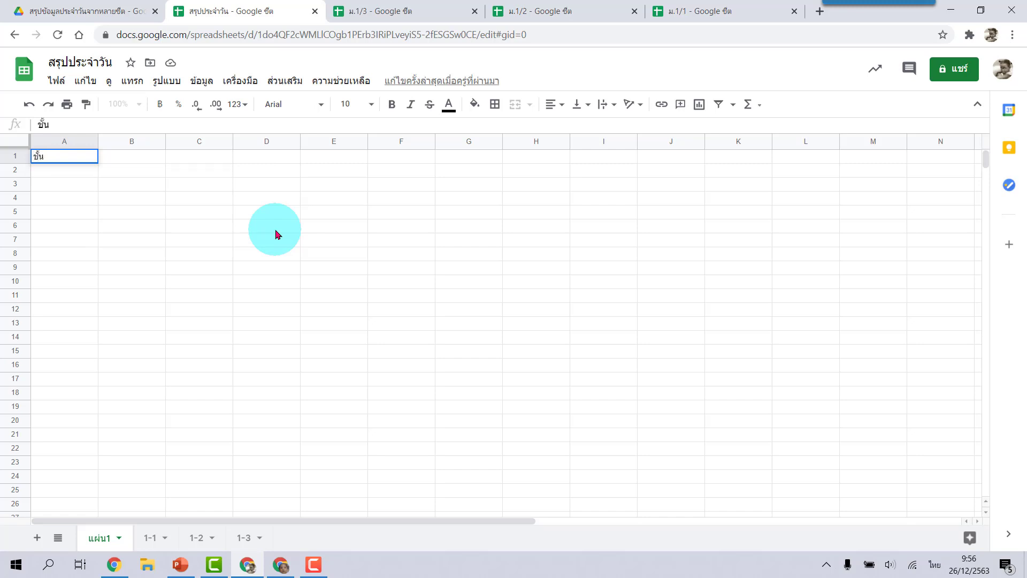
key("Return")
type("ม.1/1")
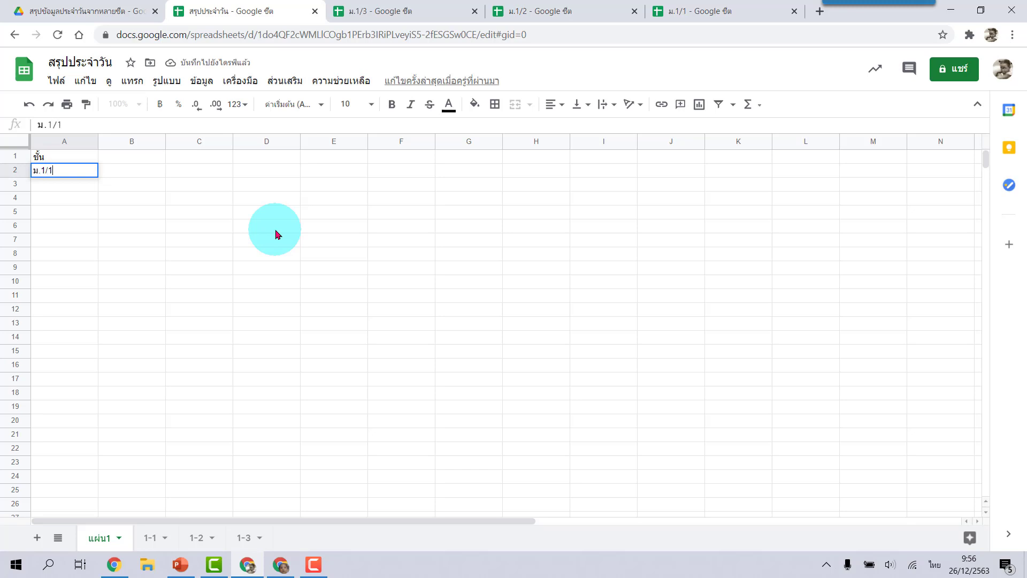
key("Return")
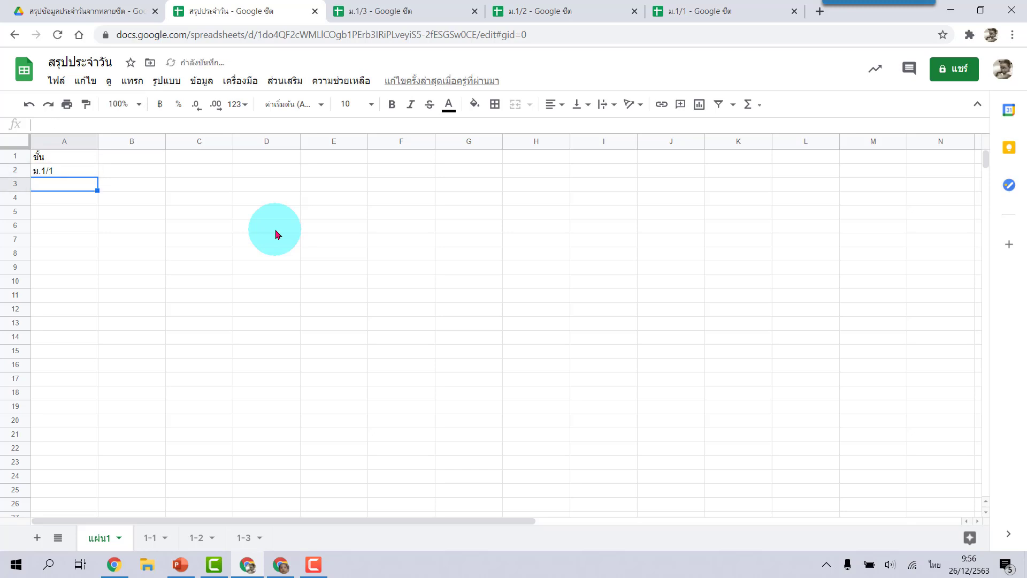
type("มใ1/2")
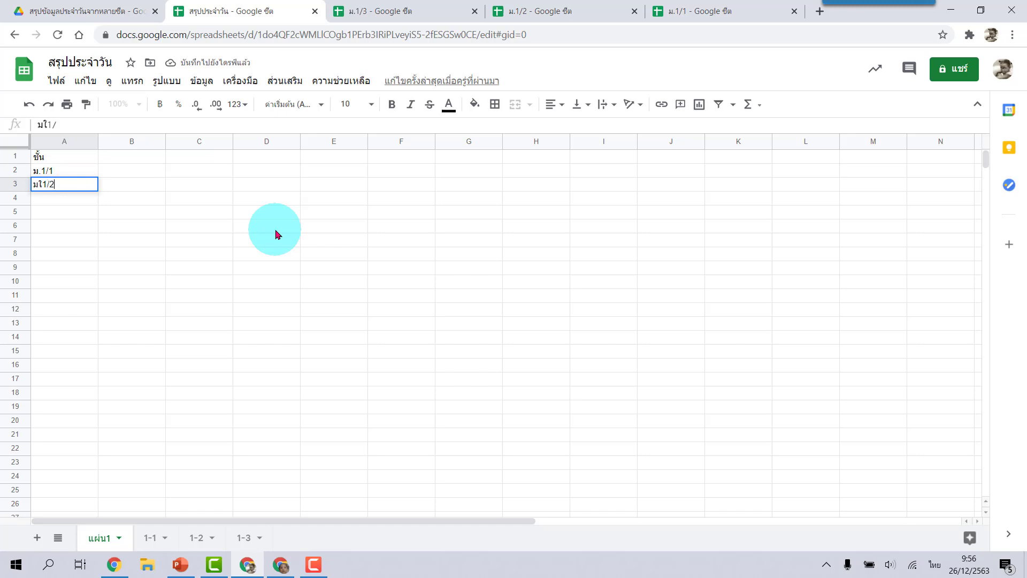
key("Return")
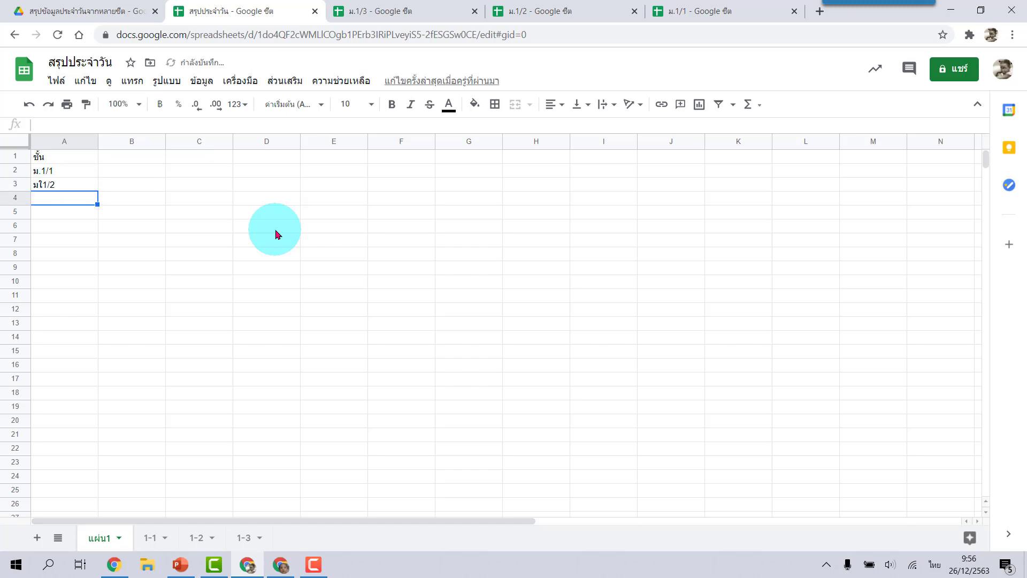
type("ม.1/3")
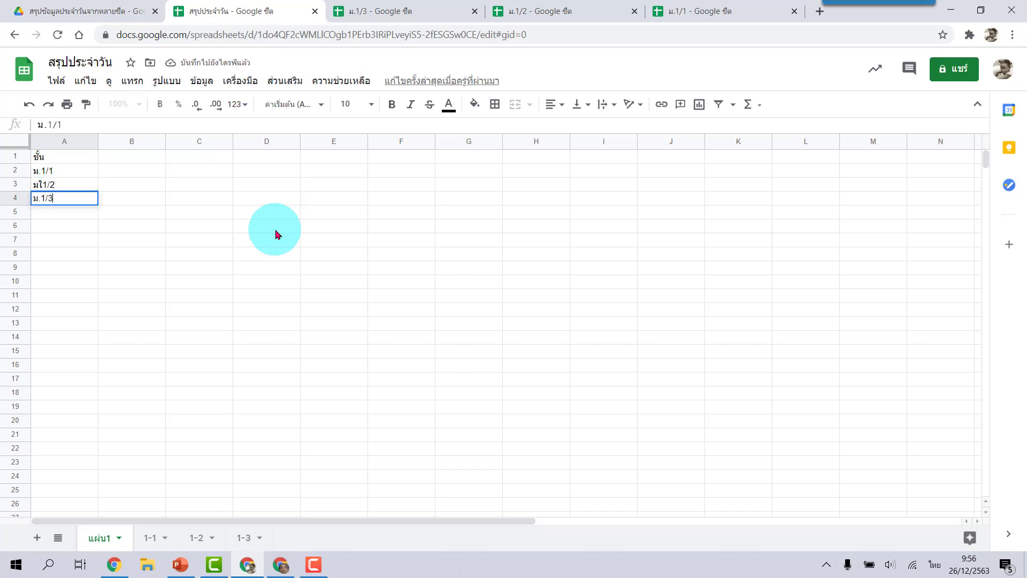
key("Return")
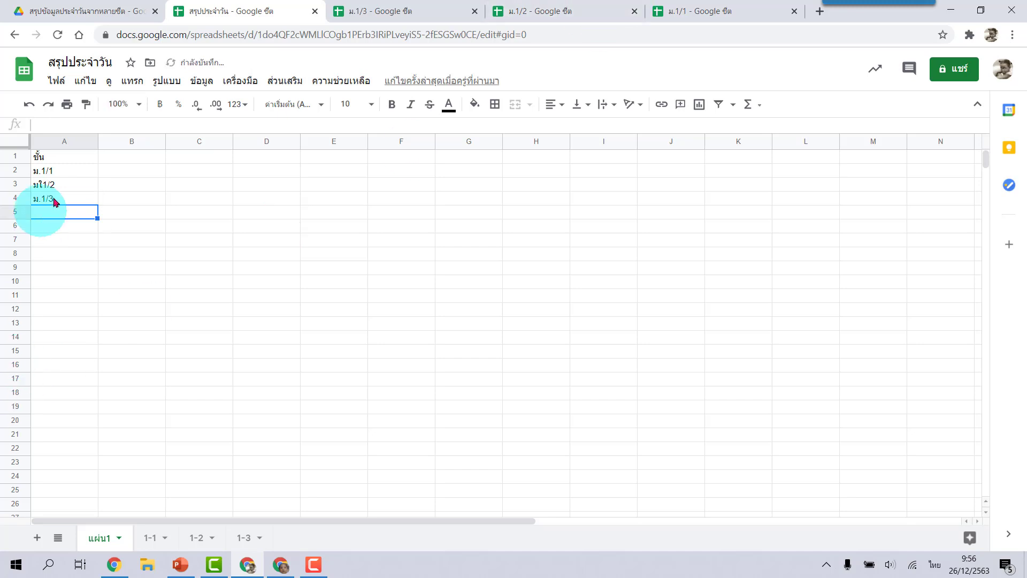
Correct the typo in A3 so it reads ม.1/2, then select the whole sheet
left_click(40, 184)
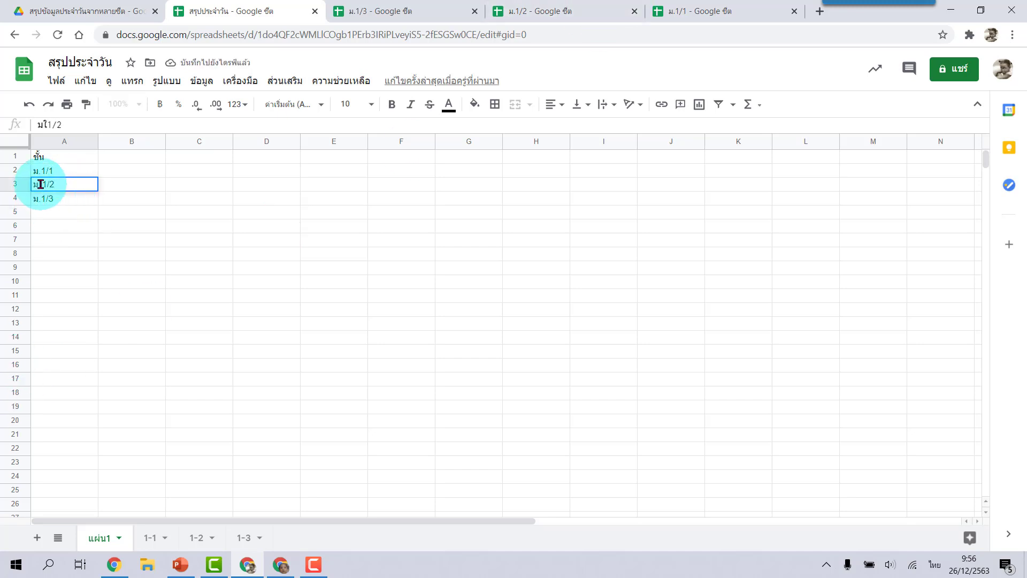
key("BackSpace")
type(".")
key("Return")
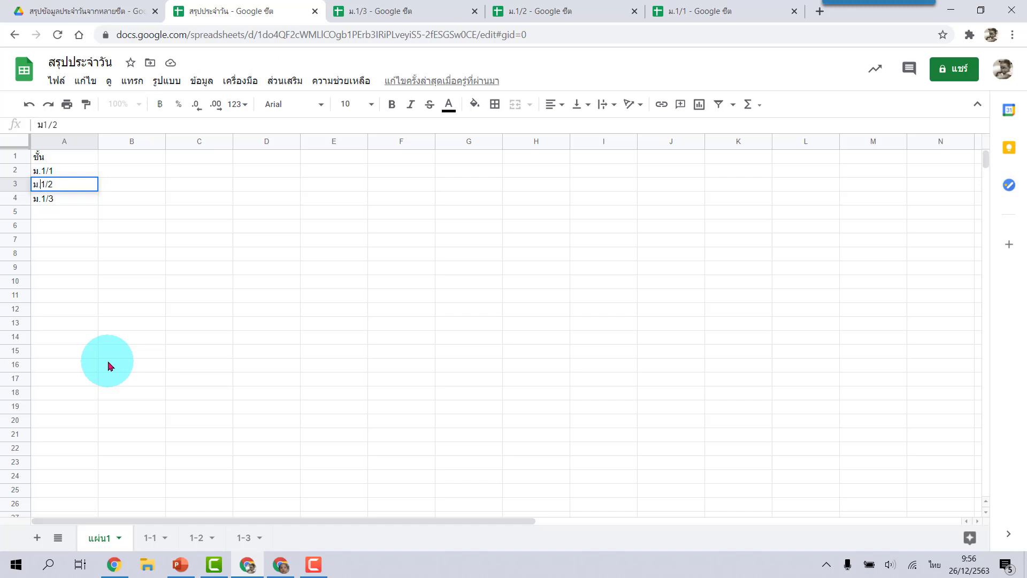
left_click(140, 277)
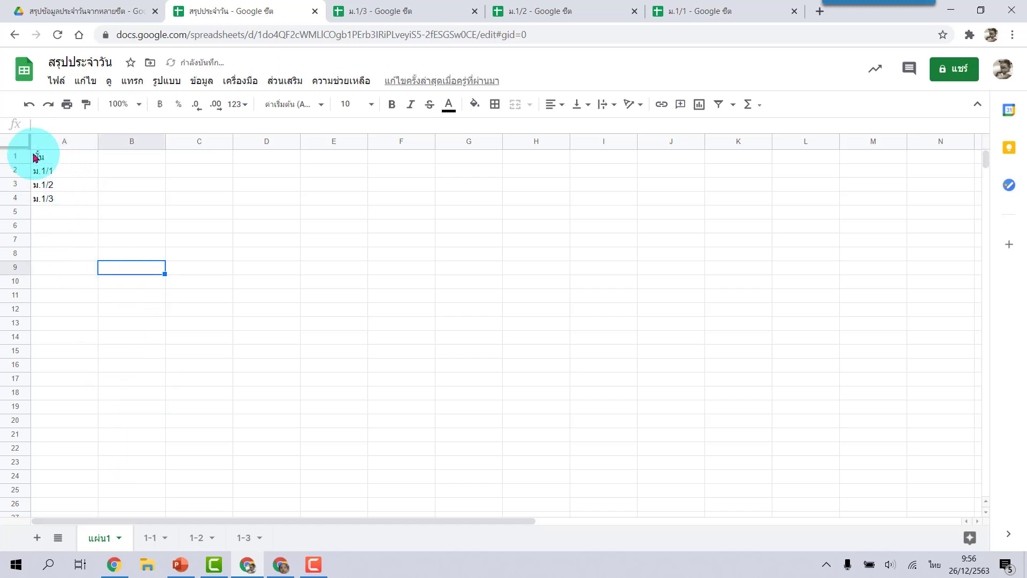
left_click(14, 141)
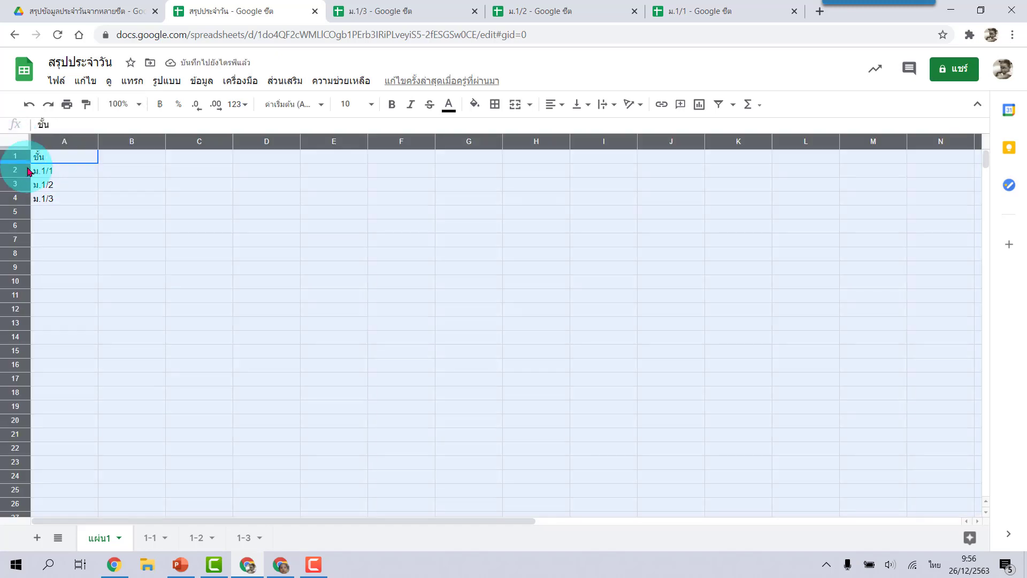
Set the sheet's font size to 24 and enter the heading จำนวน in B1
left_click(371, 104)
left_click(350, 321)
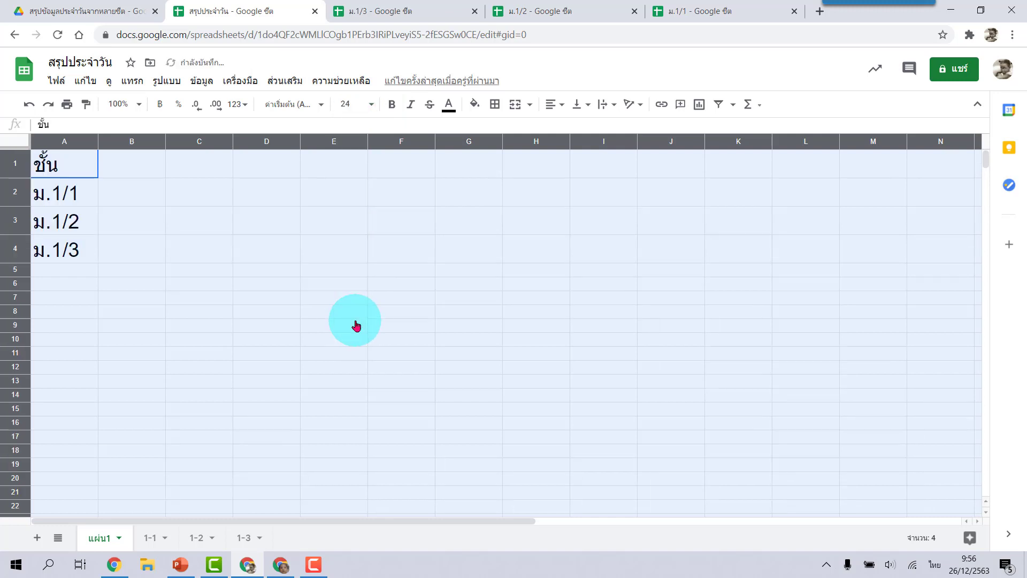
left_click(293, 313)
left_click(122, 170)
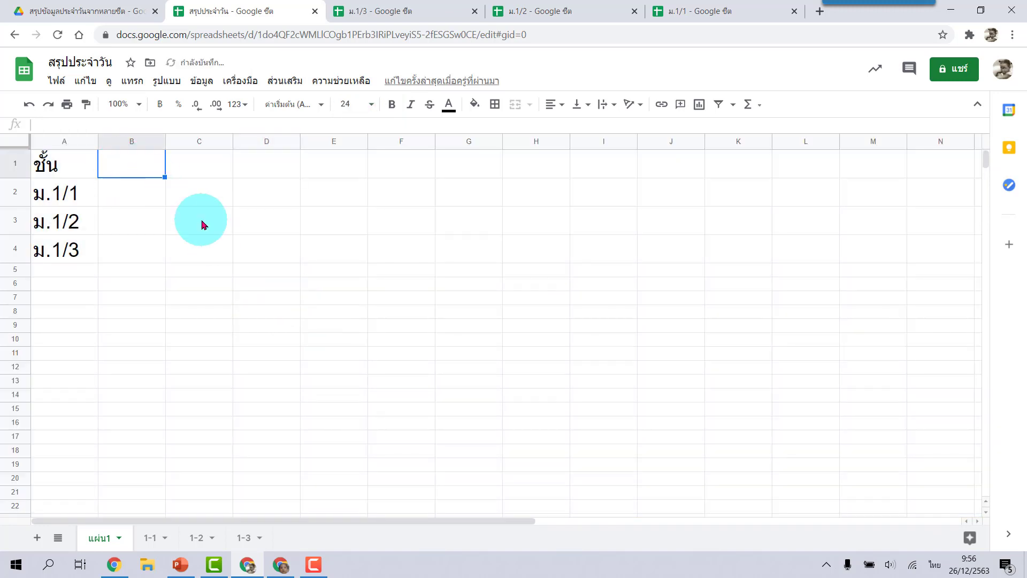
type("จำนวน")
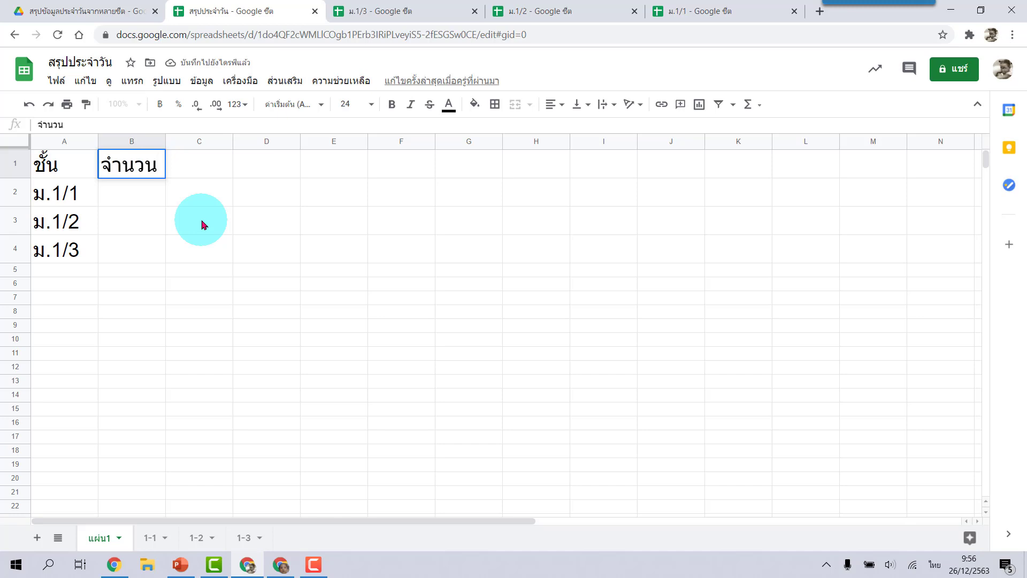
key("Return")
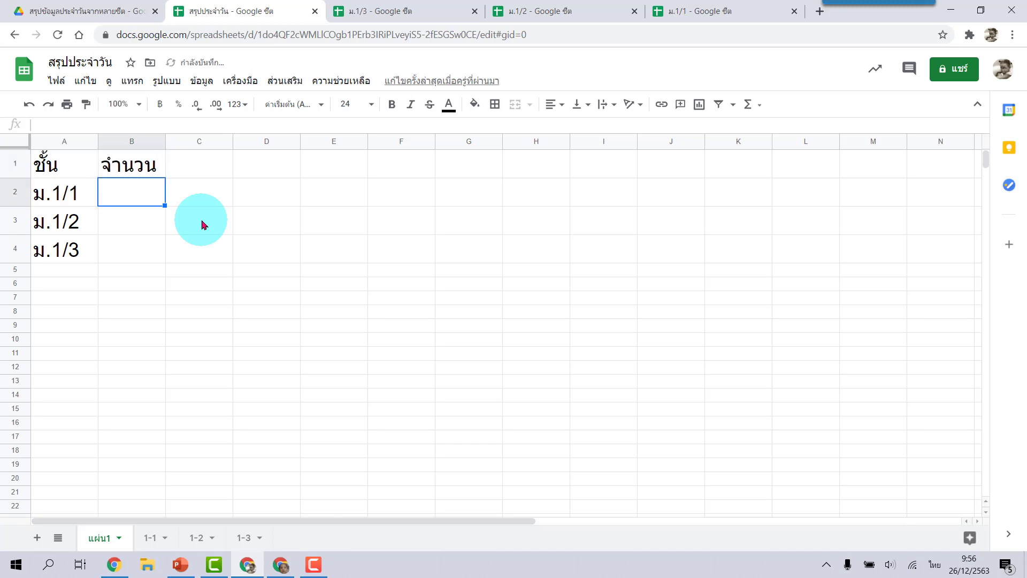
left_click(136, 250)
Enter the headings มา, ลา, ขาด and สาย across C1:F1
left_click(209, 169)
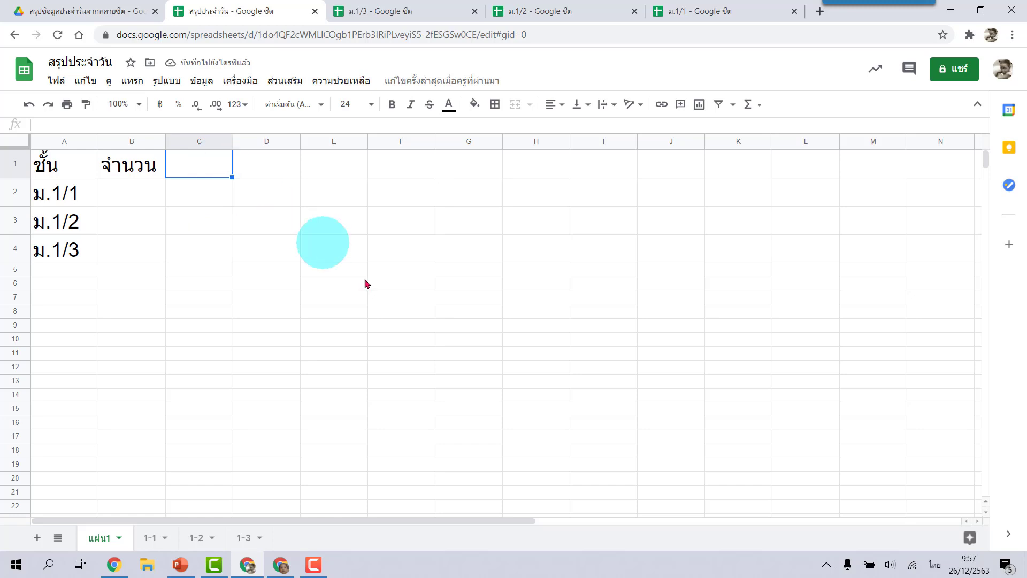
type("มา")
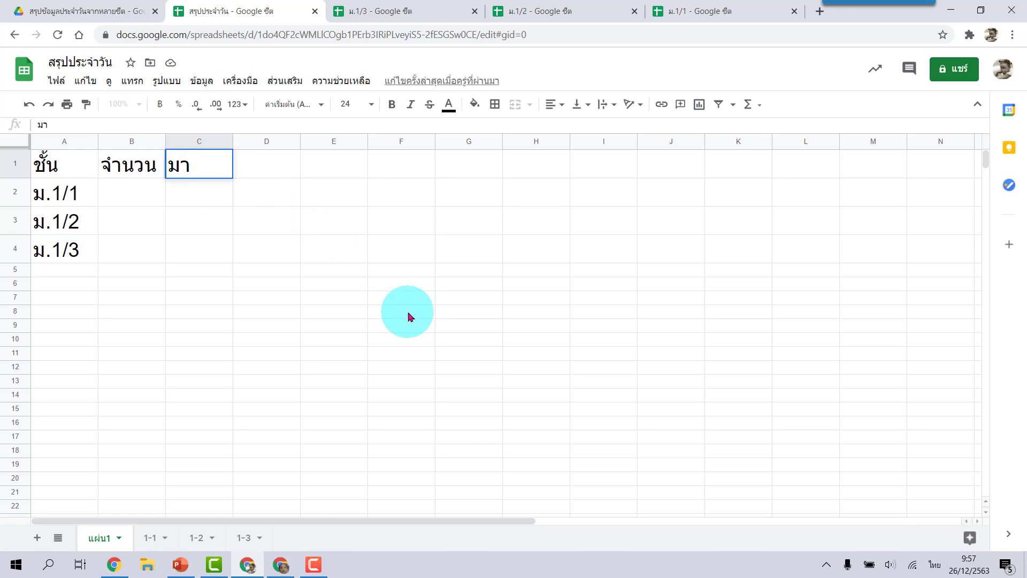
key("Tab")
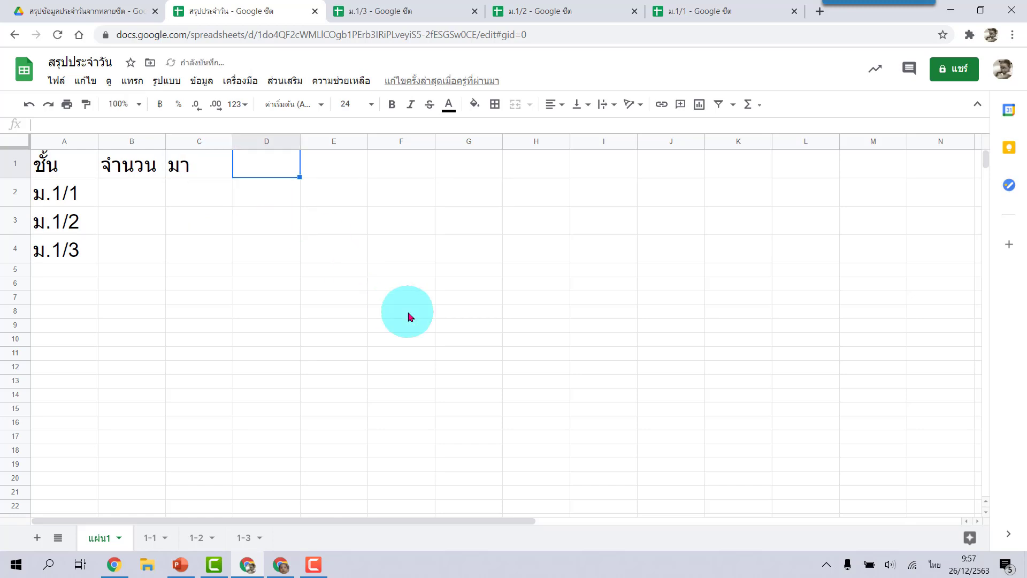
type("ลา")
key("Tab")
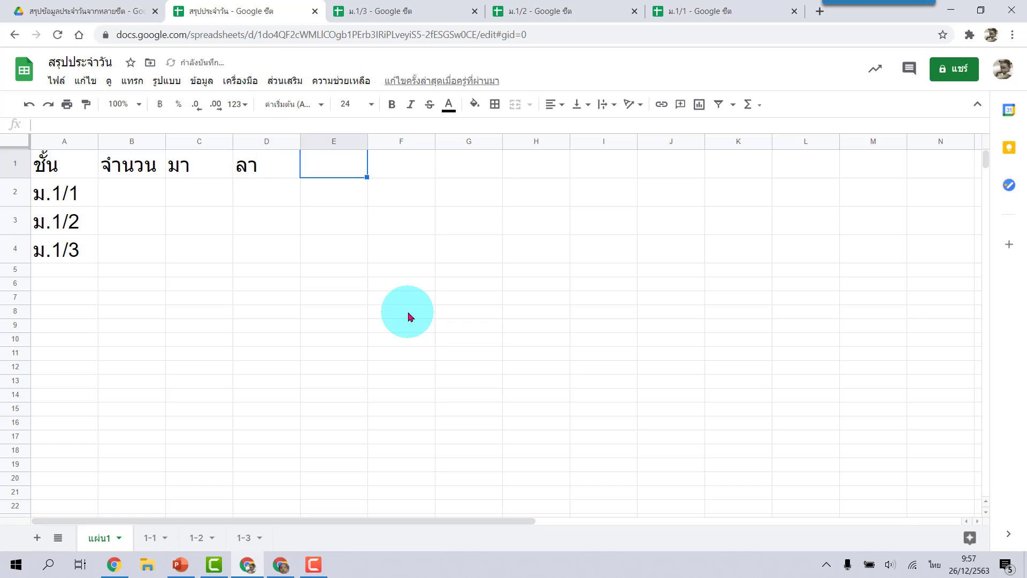
type("ขาด")
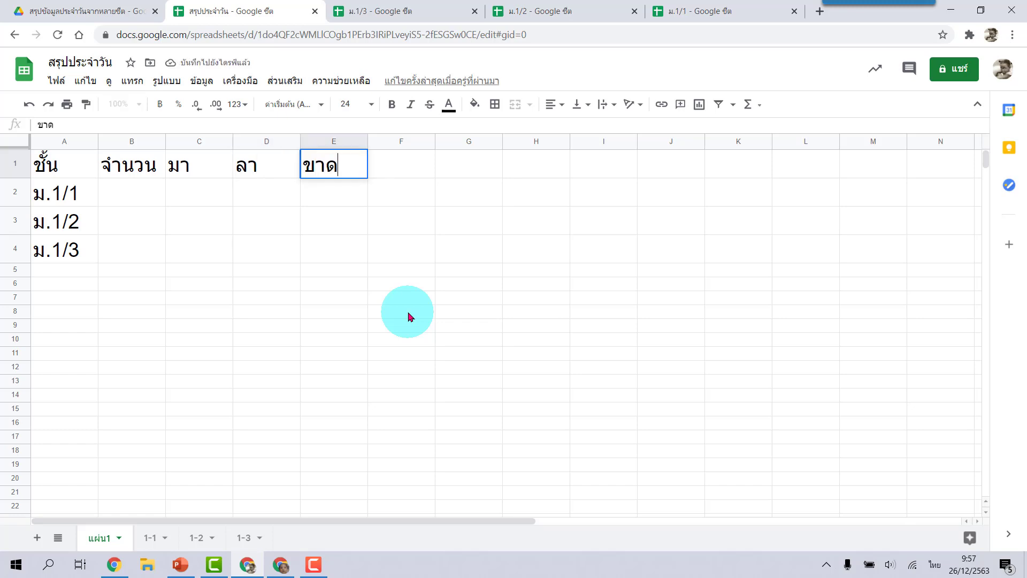
key("Tab")
type("ส")
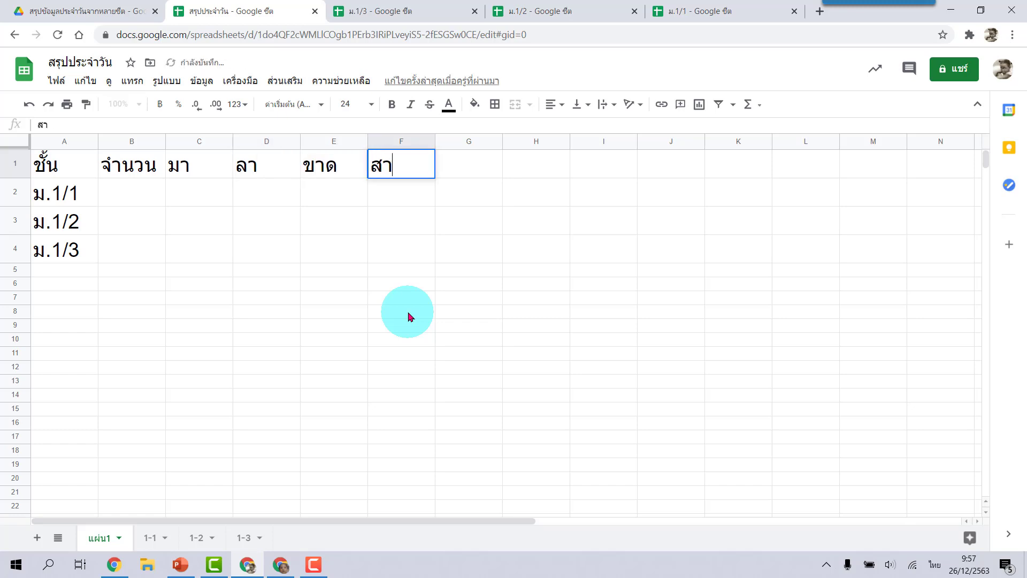
key("Return")
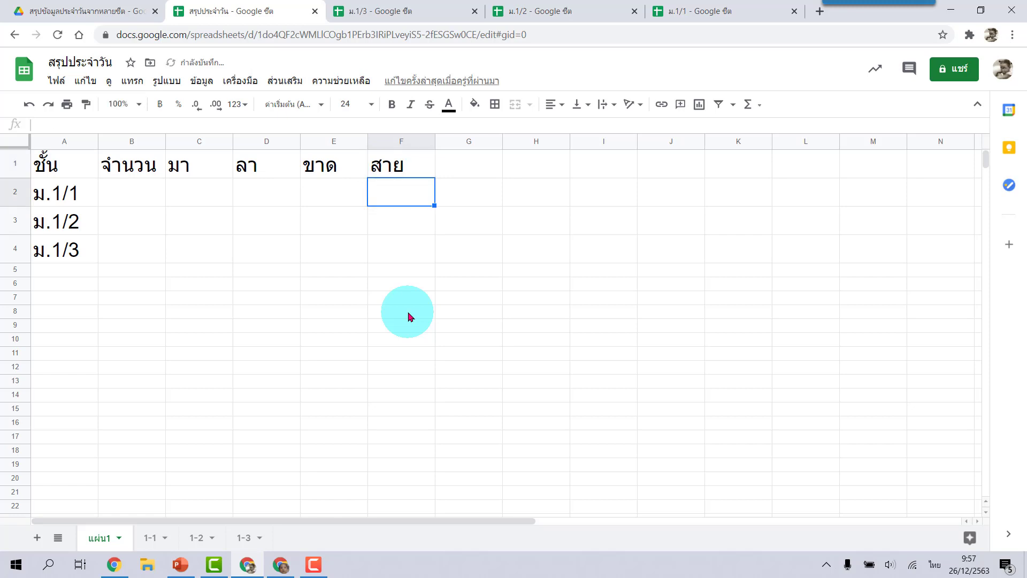
left_click(69, 272)
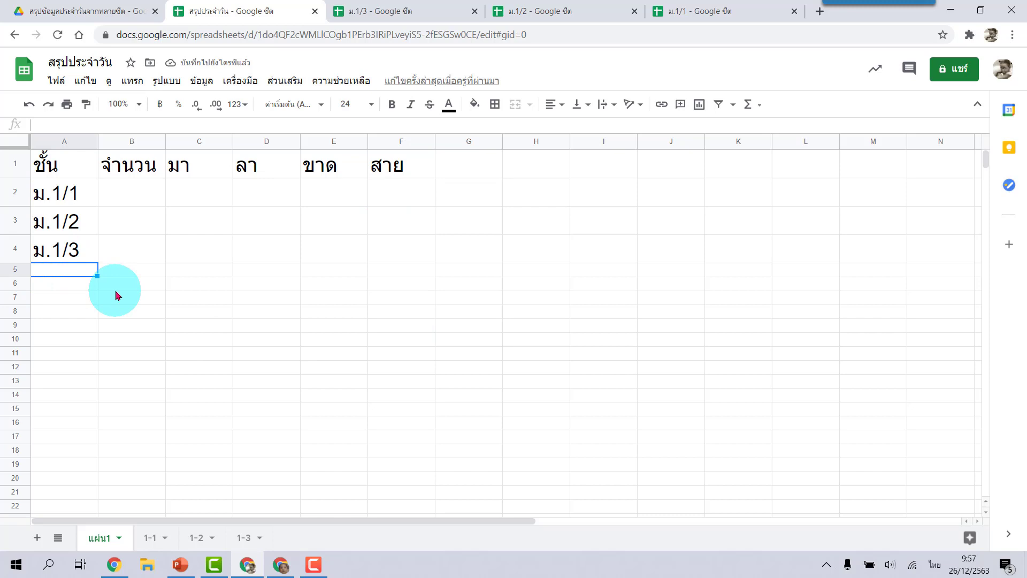
Put the labels รวมทั้งหมด and ร้อยละ in A5 and A6 and autofit column A
left_click(131, 276)
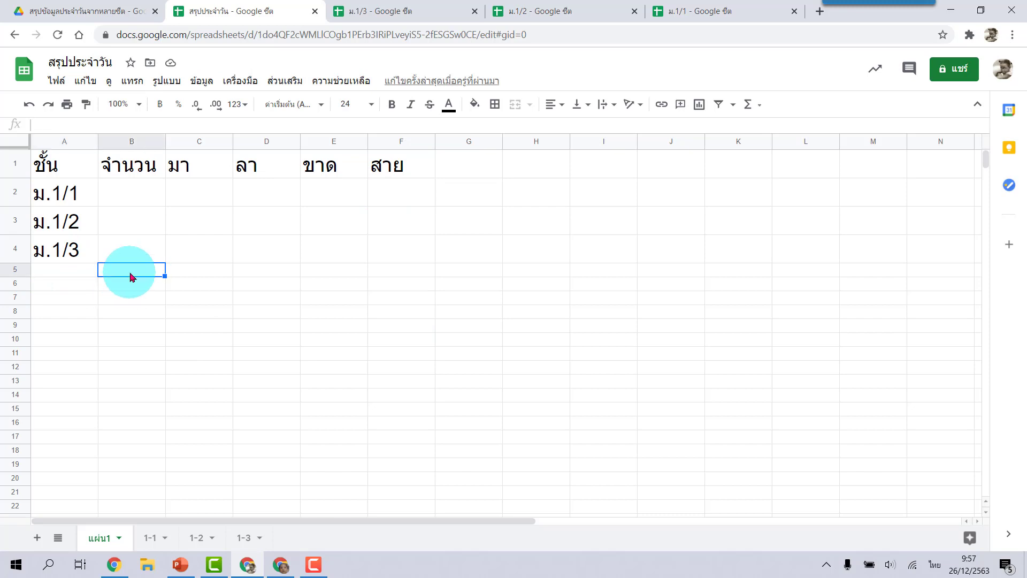
type("รวมทั้งหมด")
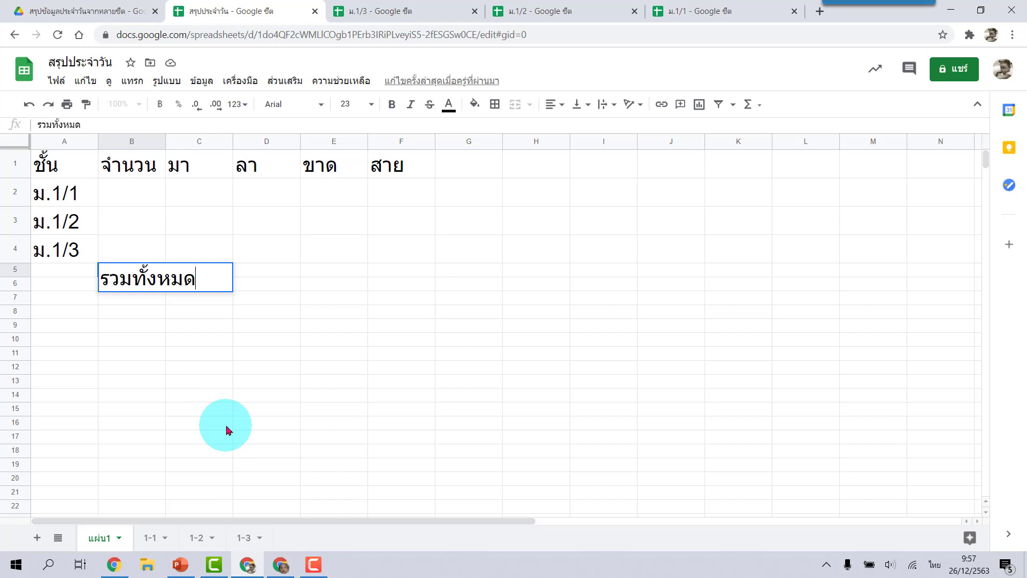
key("Return")
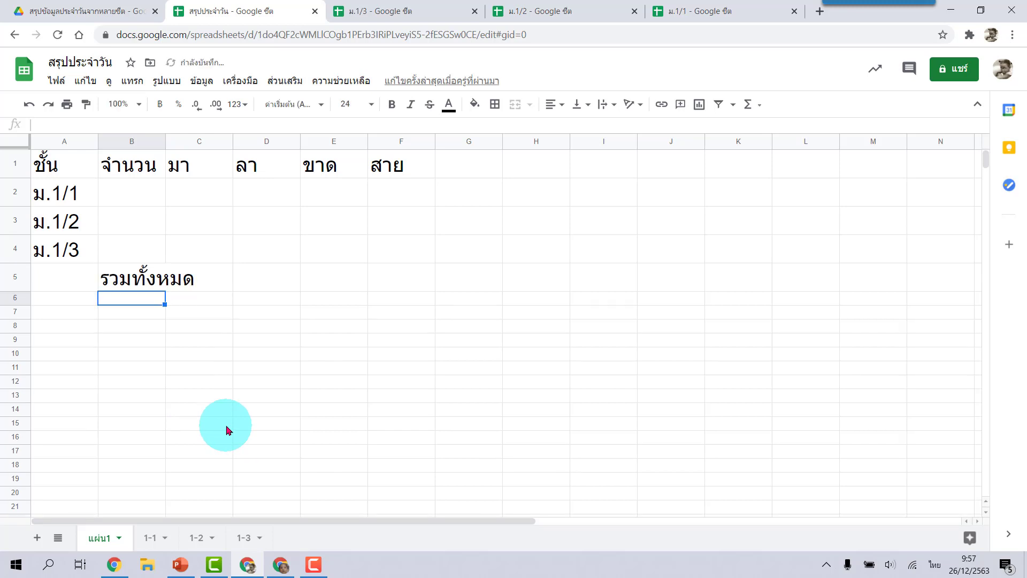
type("ร้อยละ")
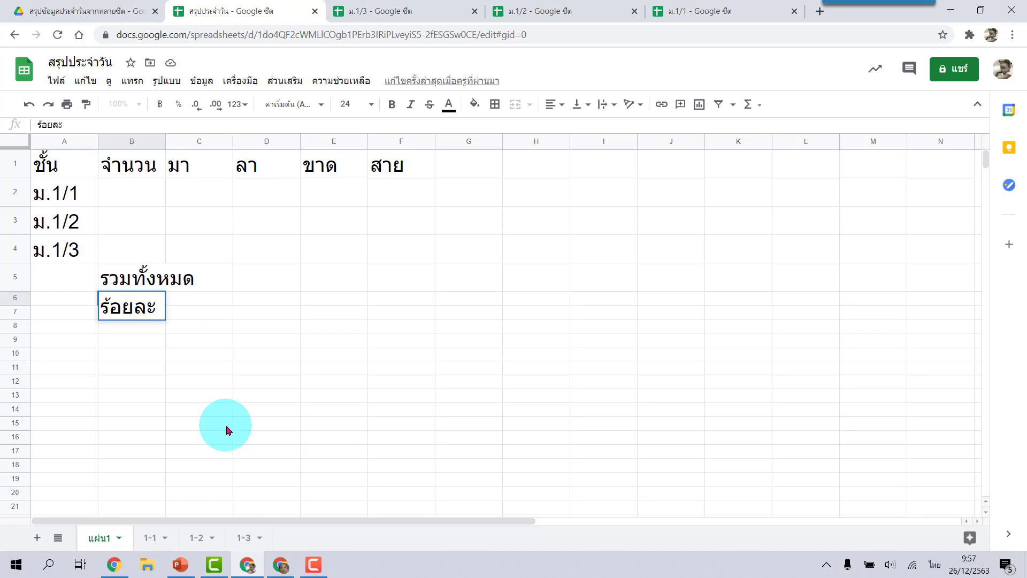
key("Return")
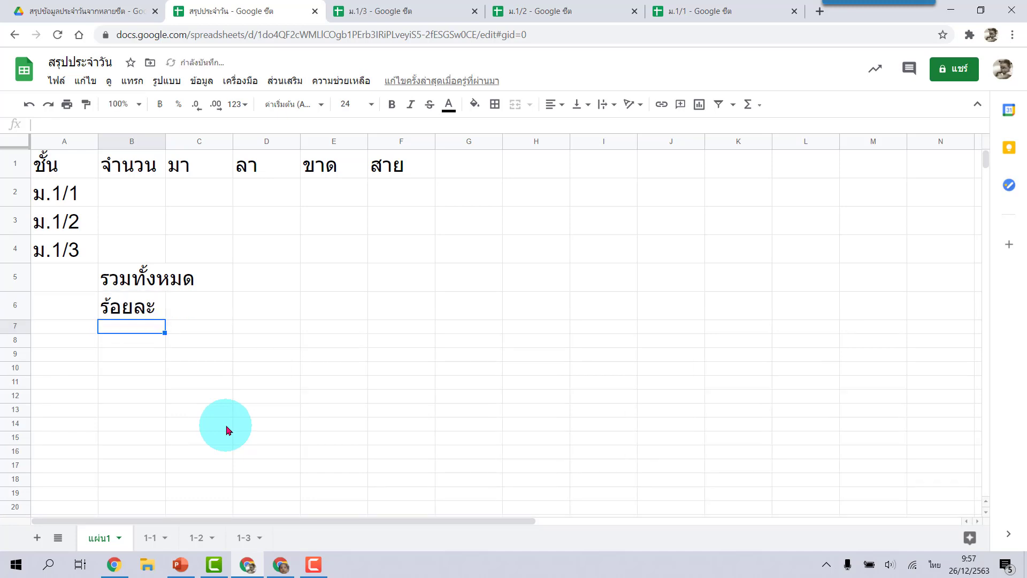
left_click(150, 288)
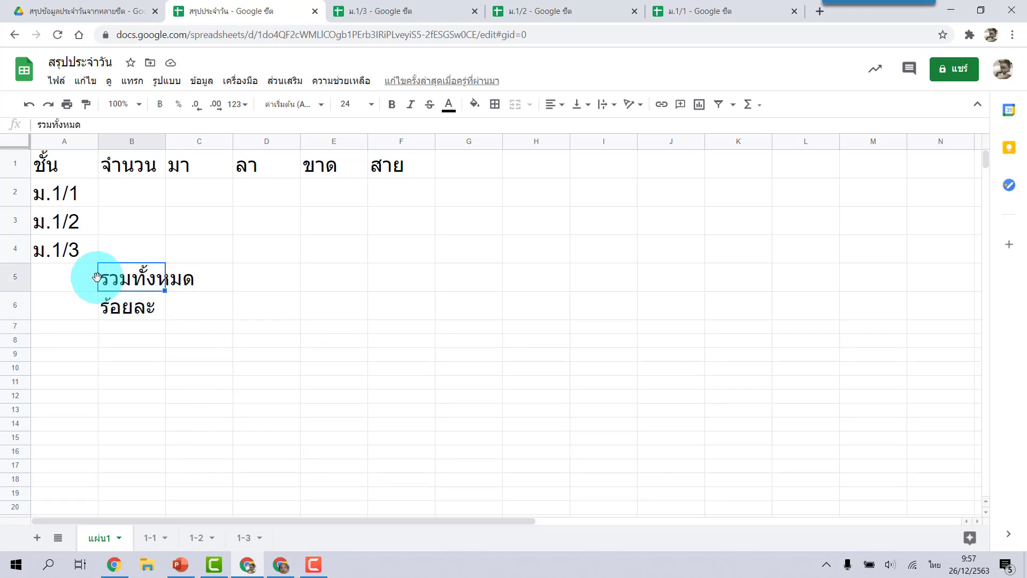
left_click_drag(96, 277, 60, 283)
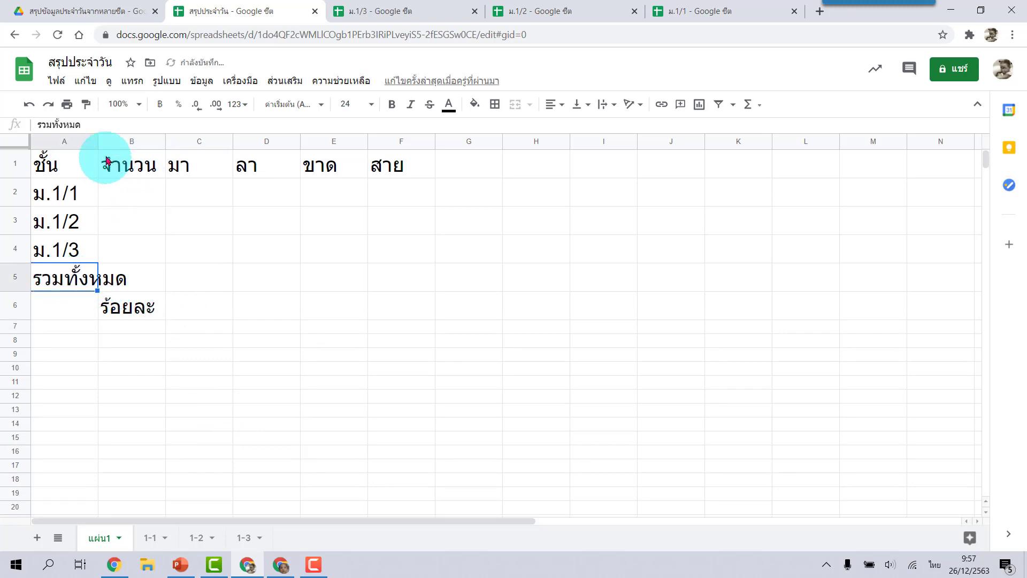
double_click(98, 142)
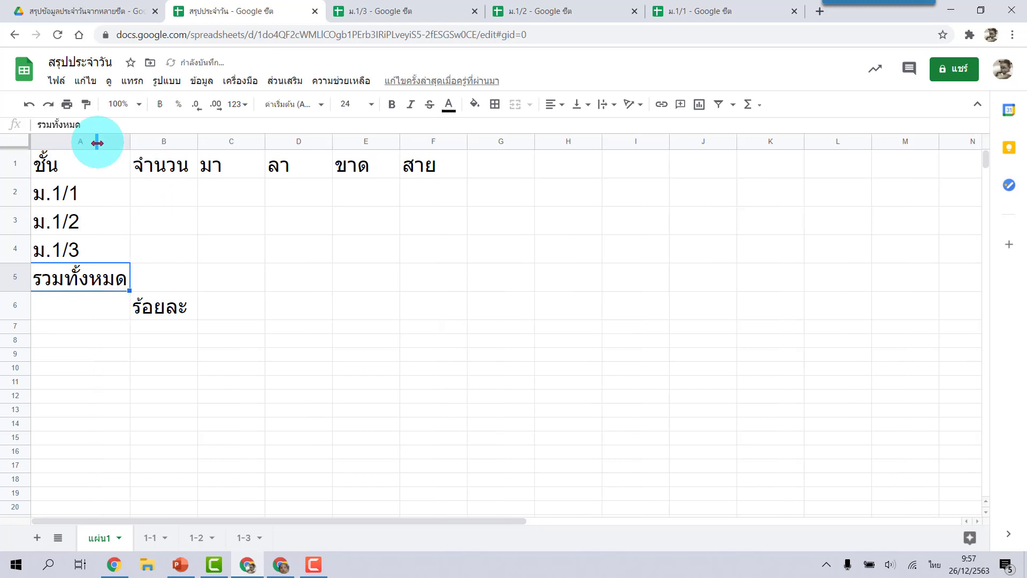
left_click(147, 308)
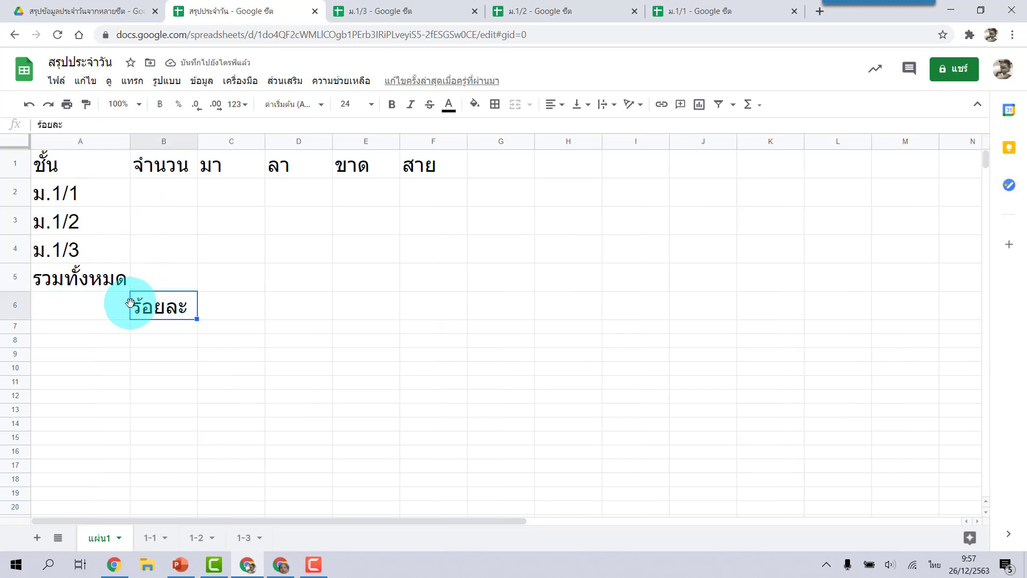
left_click_drag(130, 303, 87, 308)
left_click(127, 341)
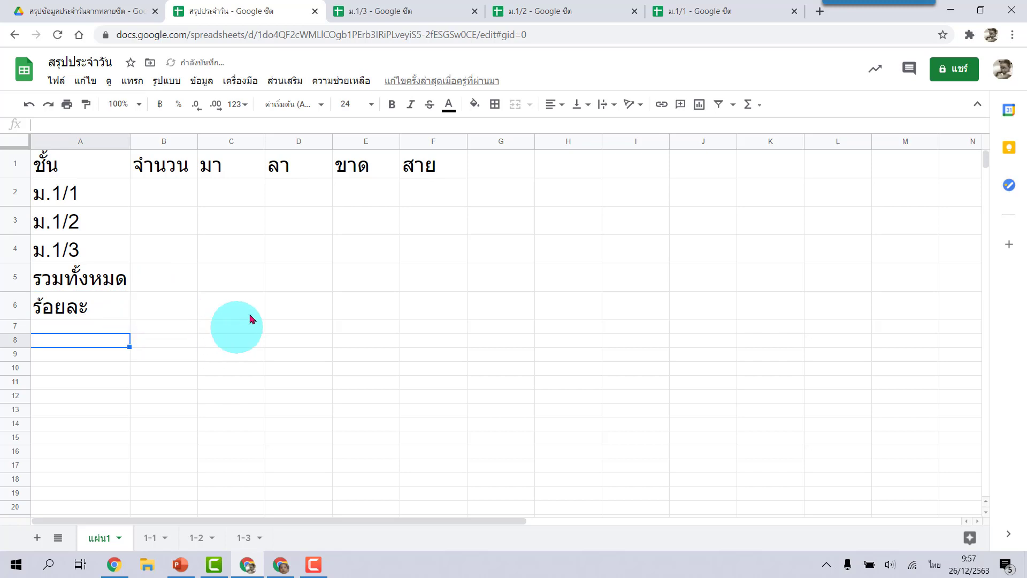
Make the row 1 headers A1:F1 bold and centred
left_click_drag(167, 165, 413, 166)
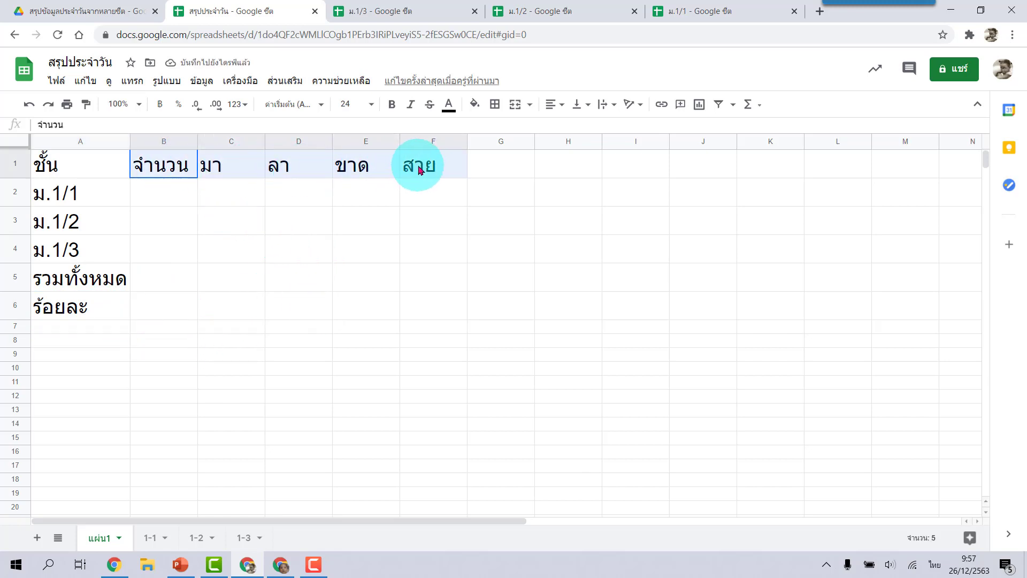
left_click(394, 107)
left_click(554, 105)
left_click(569, 134)
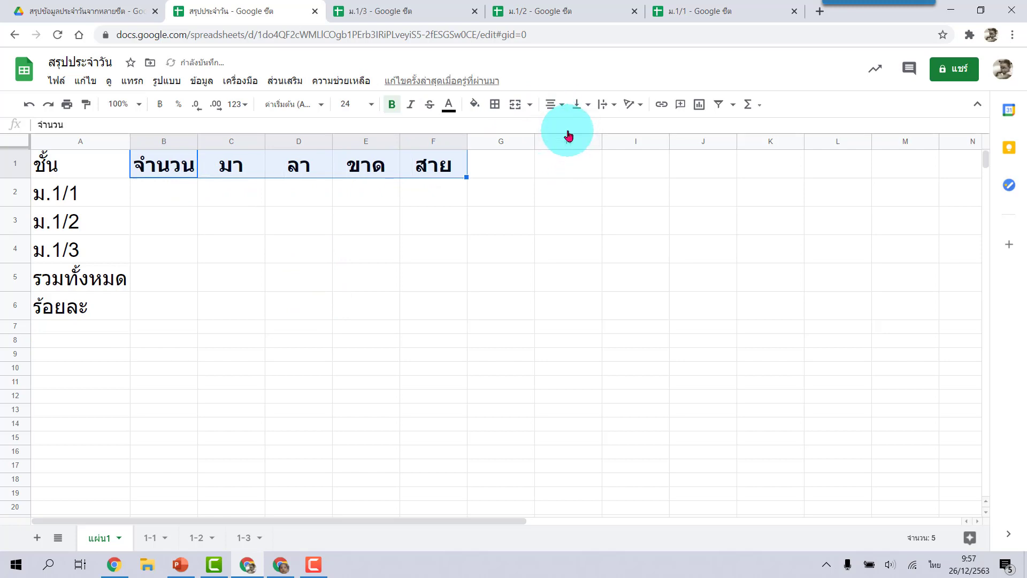
left_click(379, 300)
left_click(95, 169)
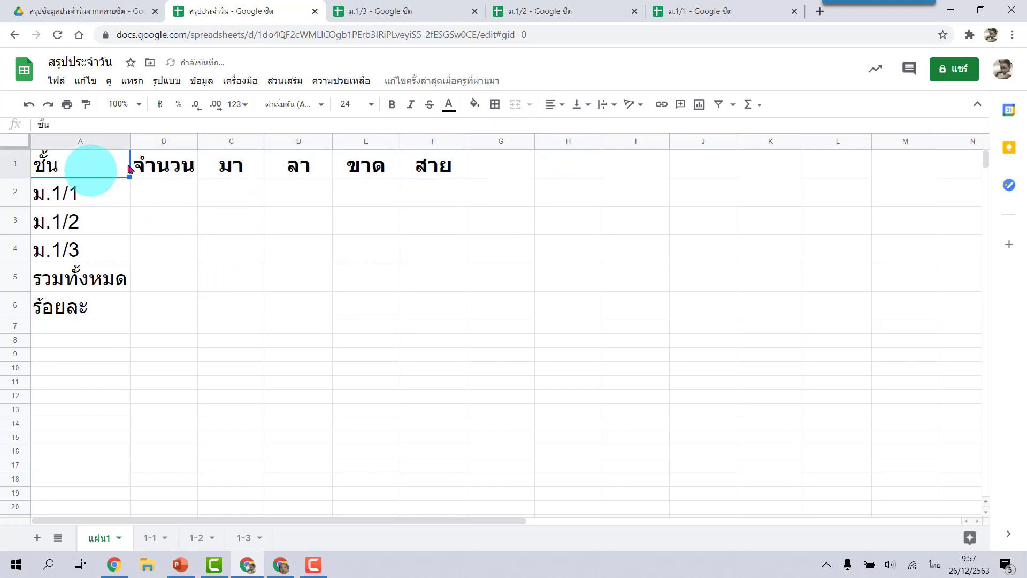
left_click(393, 106)
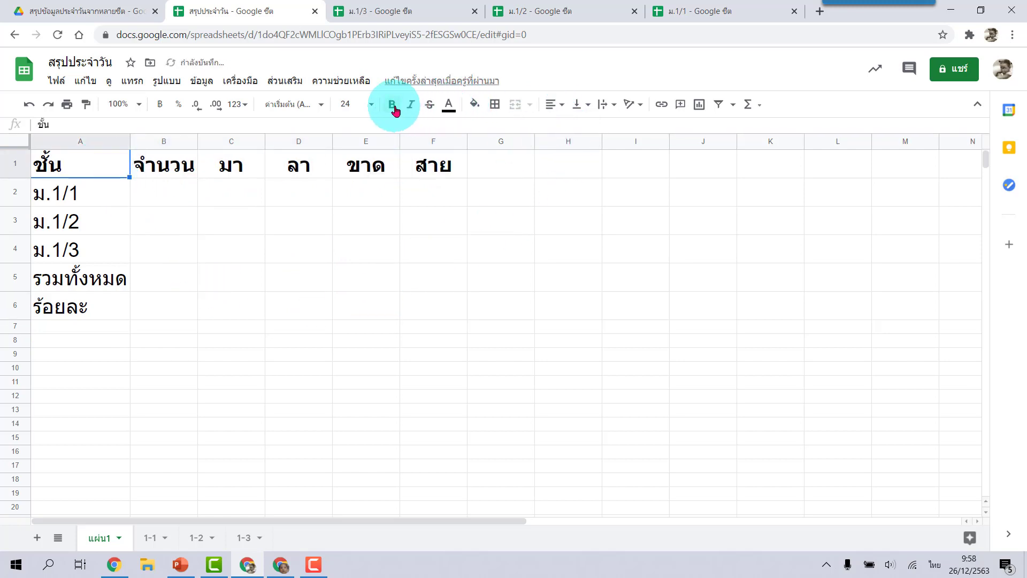
left_click(552, 105)
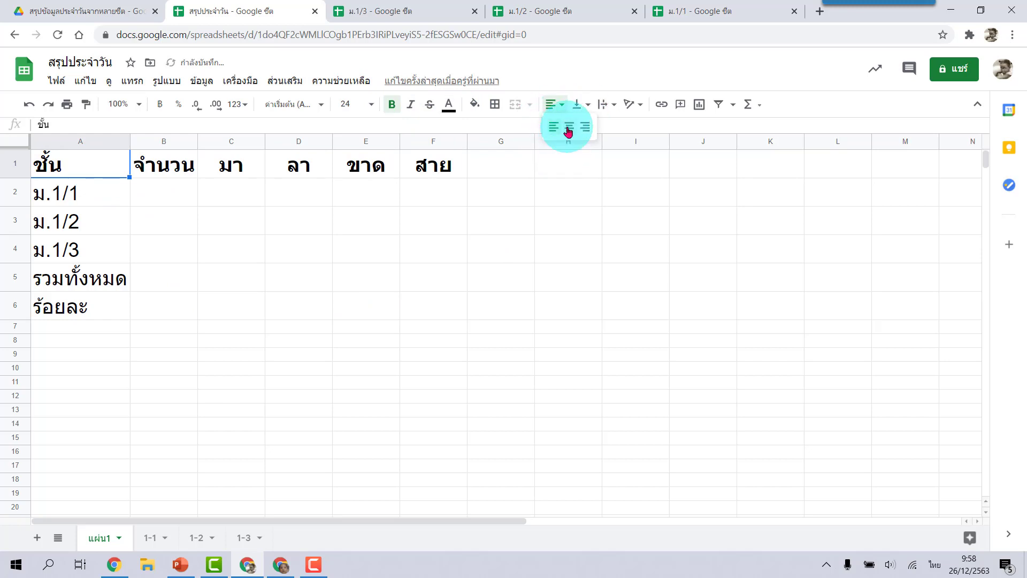
left_click(569, 130)
left_click(318, 313)
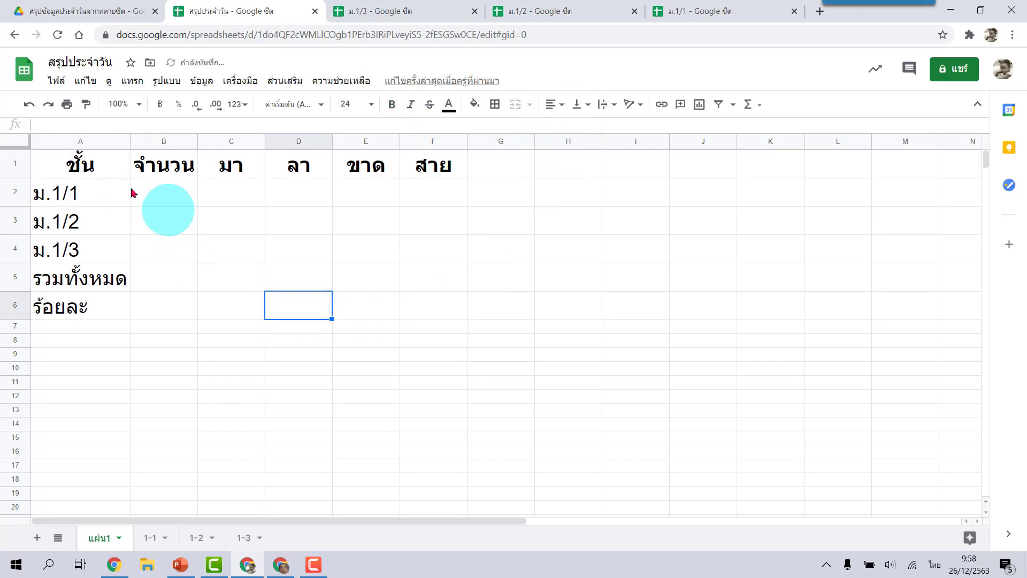
Apply all borders to the table A1:F6
left_click_drag(81, 168, 464, 209)
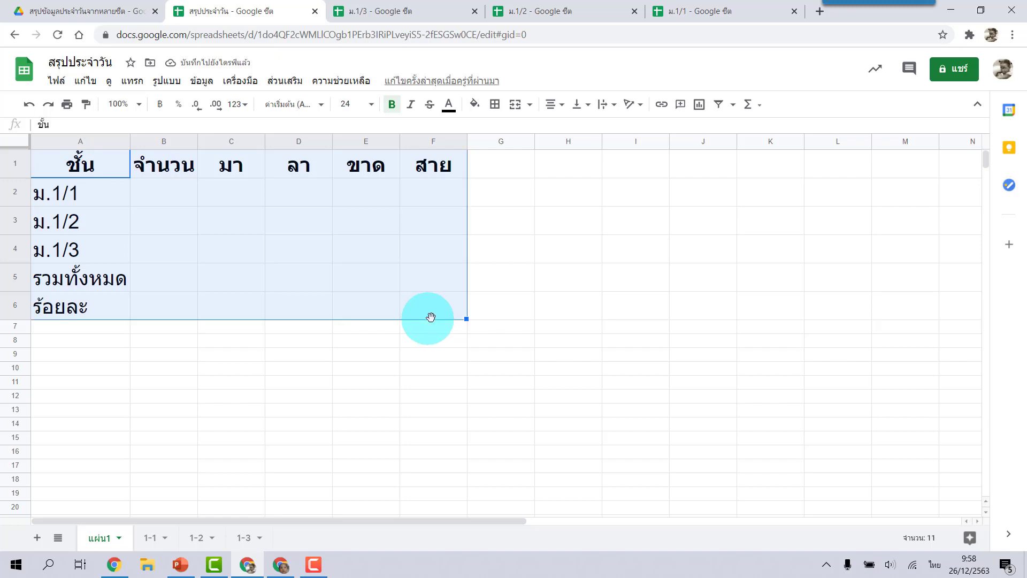
left_click(495, 104)
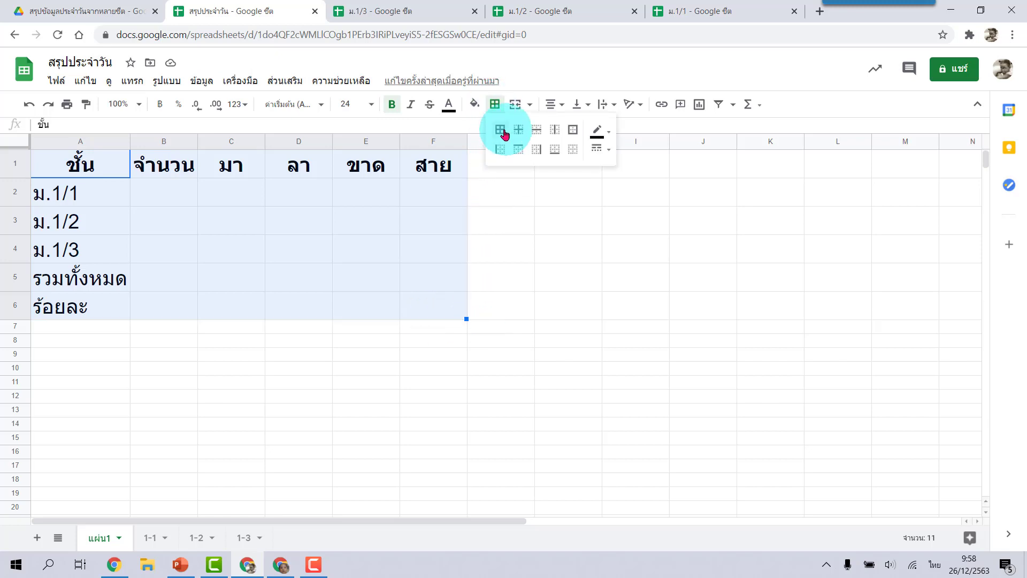
left_click(500, 129)
left_click(552, 300)
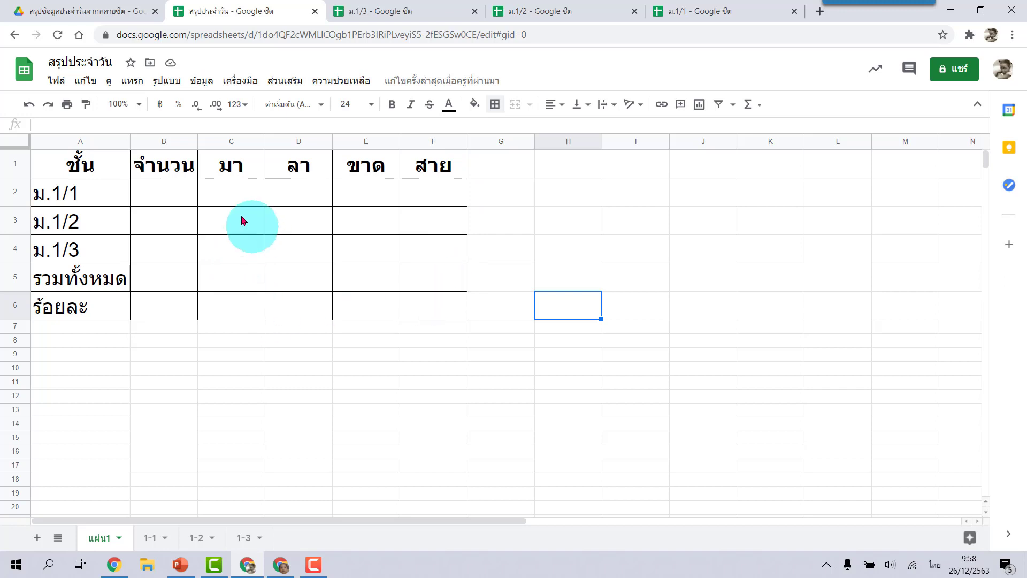
left_click(236, 199)
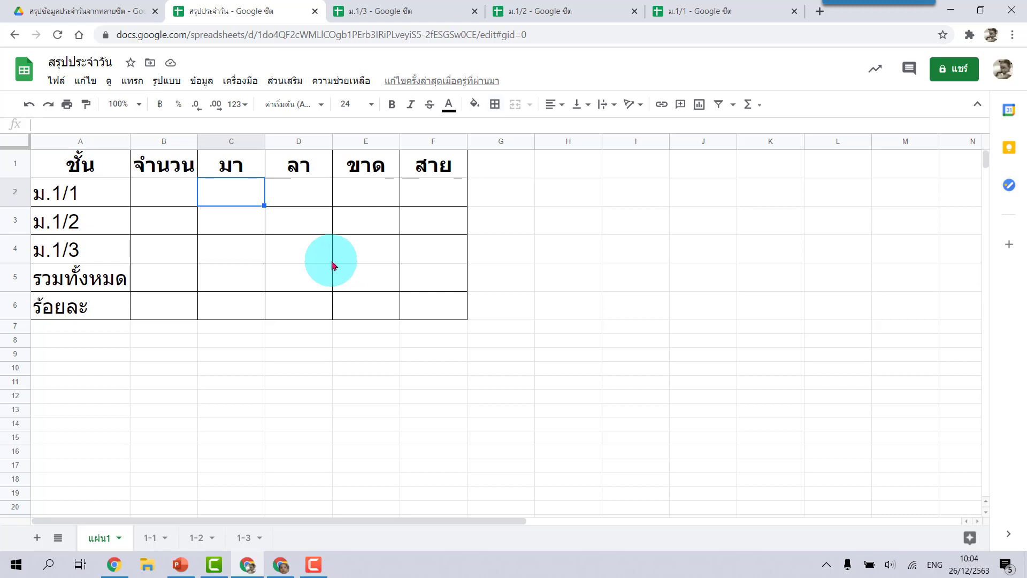
Type a draft =COUNTIF('1-1!'B1:H1,"มา") formula into C2 without committing it
type("=")
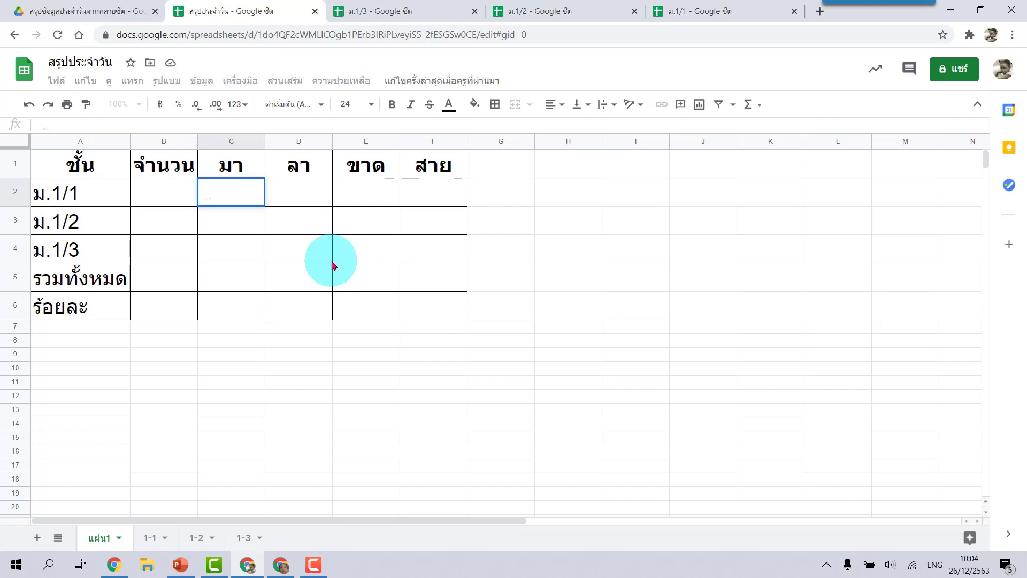
type("CO")
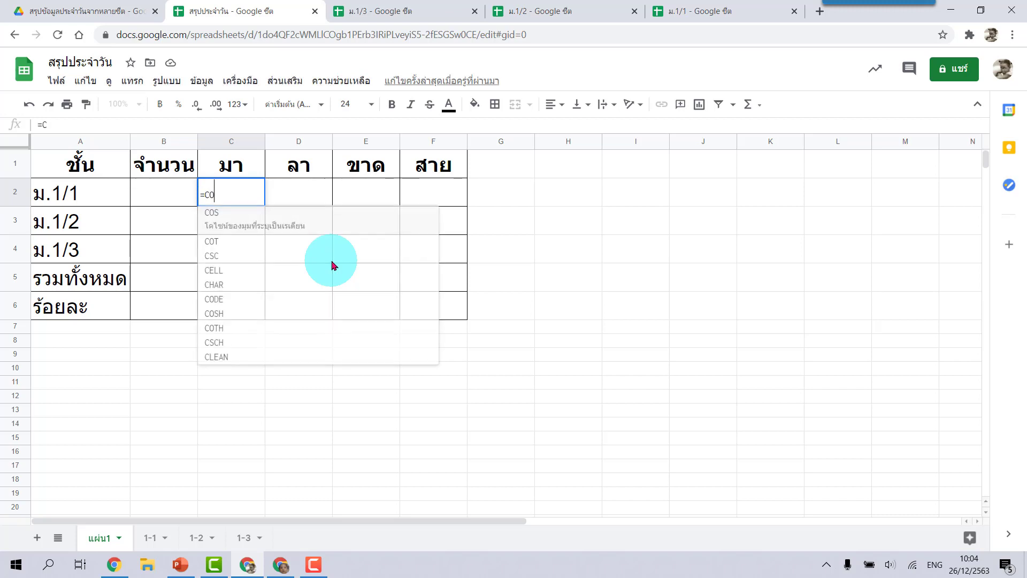
type("UNT")
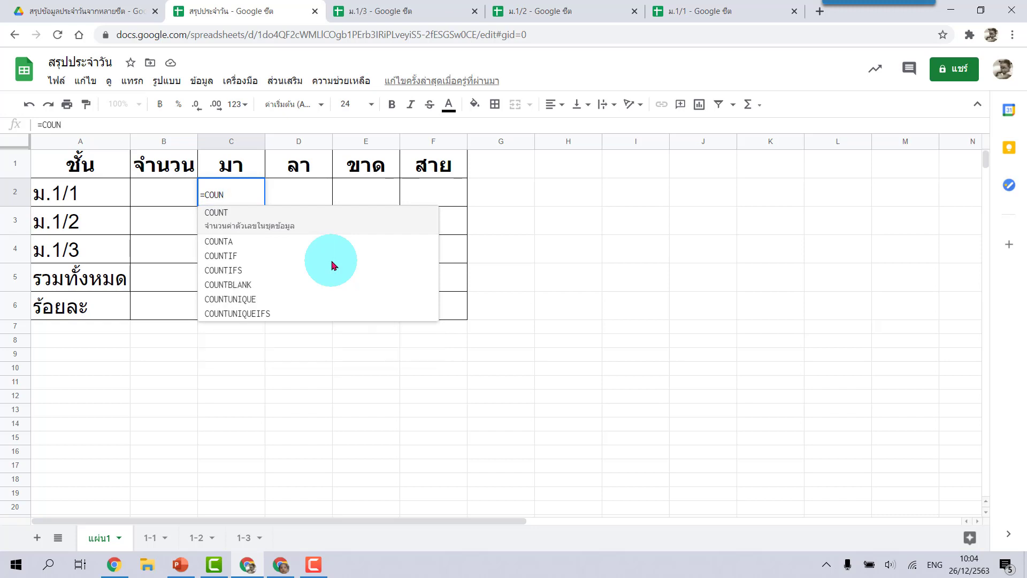
type("IF")
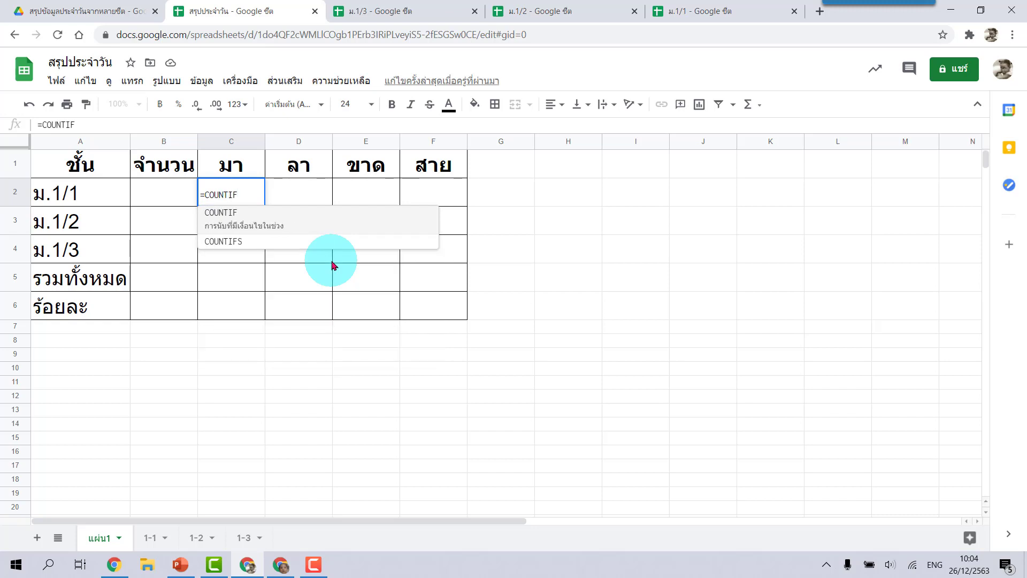
left_click(236, 217)
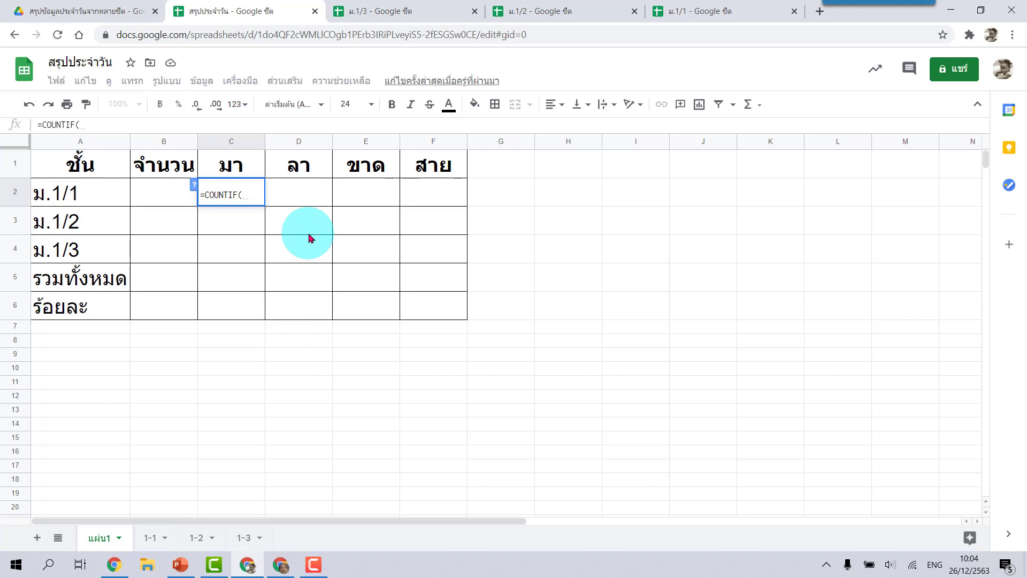
type("'1-1")
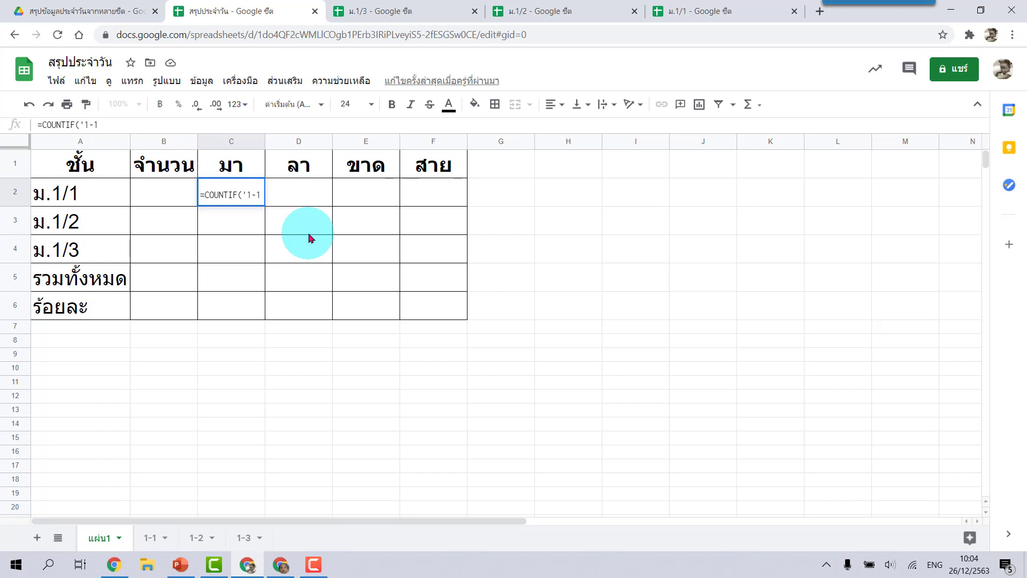
type("!")
type("B")
type("1")
type(":")
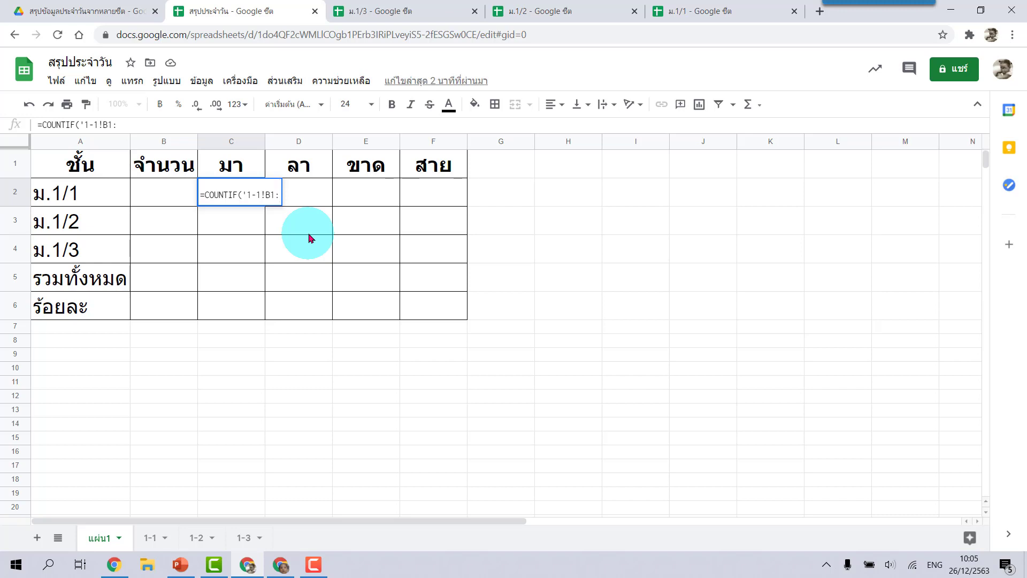
type("H1")
type(",")
type("\"")
type("มา.")
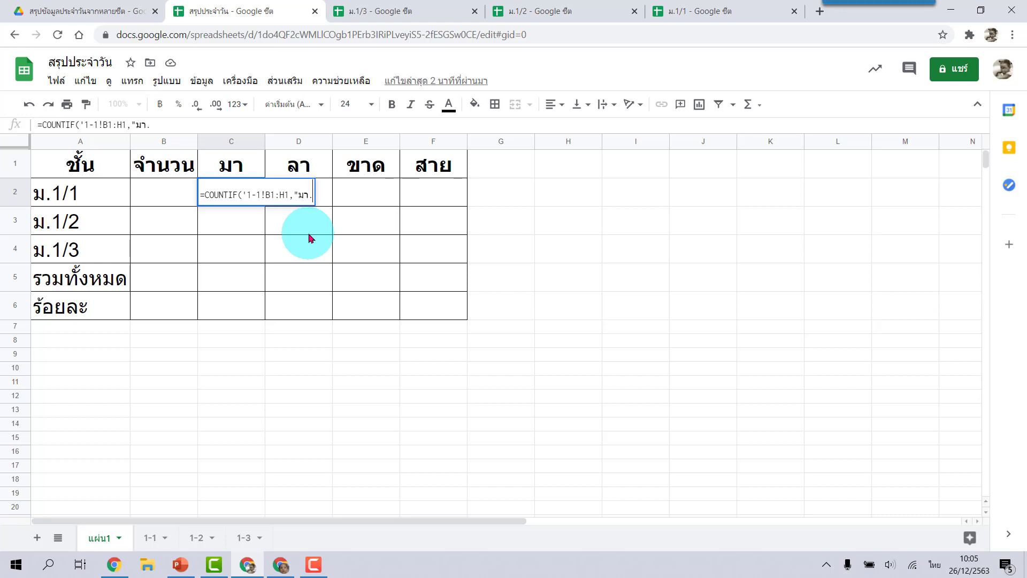
key("BackSpace")
key("grave")
type("\")")
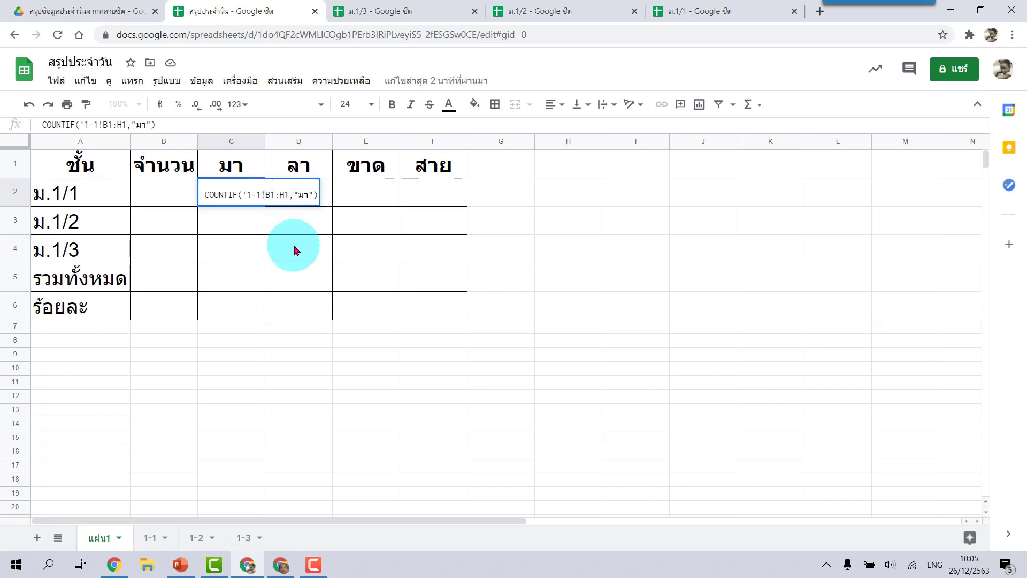
type("'")
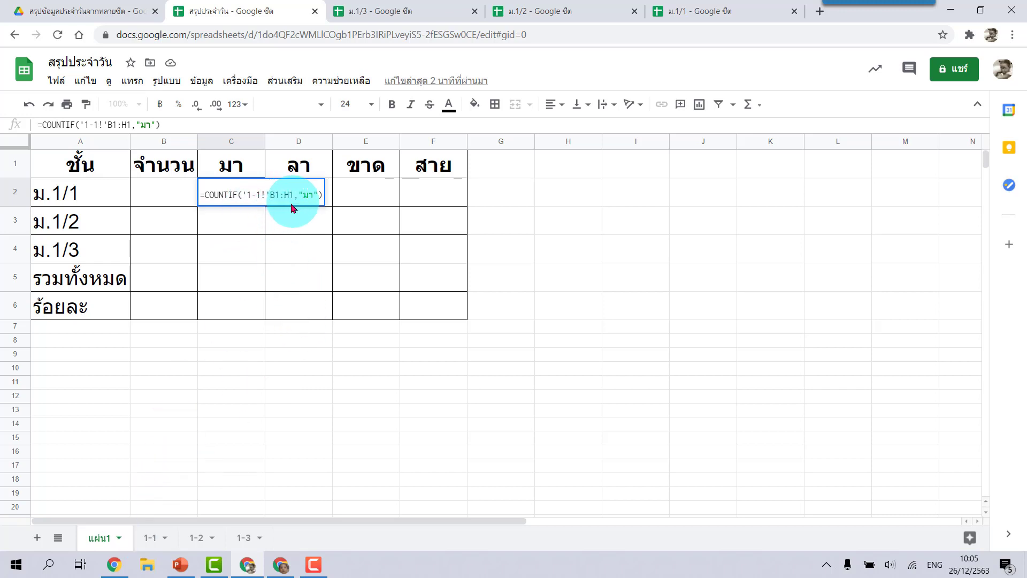
Switch to sheet 1-1 and select its attendance row B1:H1
left_click(154, 540)
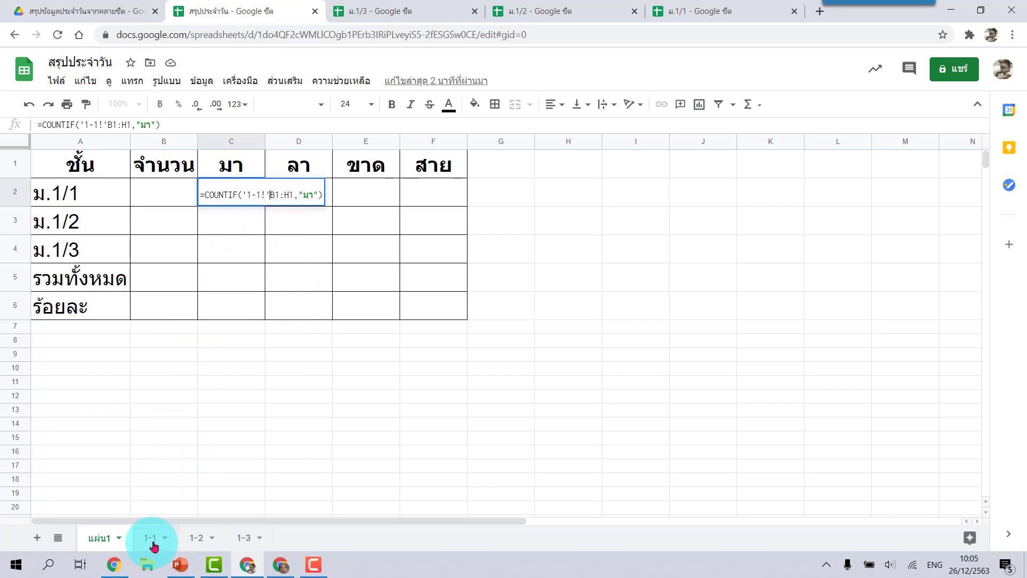
left_click(152, 542)
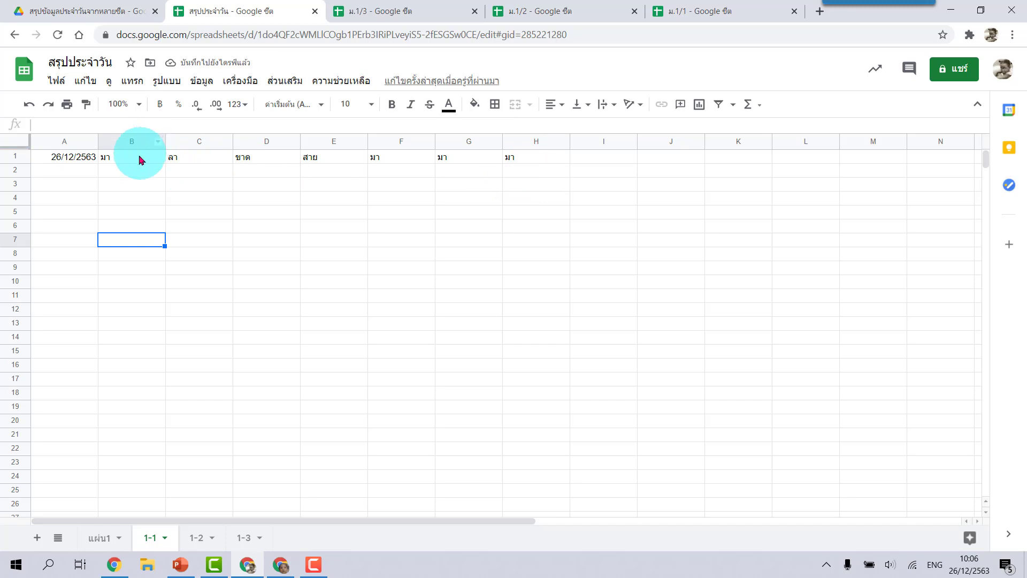
left_click_drag(137, 162, 534, 163)
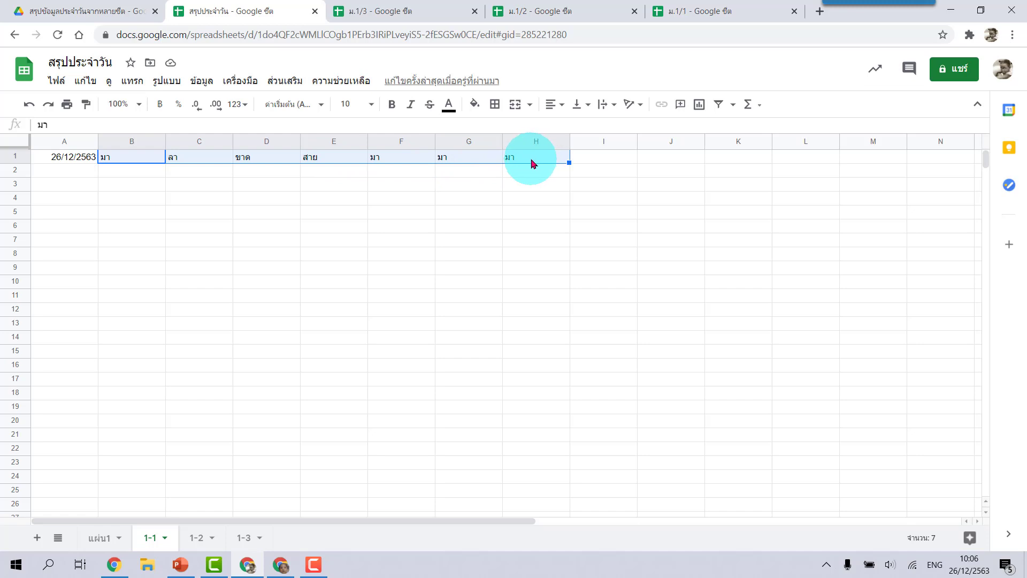
Back on แผ่น1, rework the quotes around the sheet name in C2's formula and commit it
left_click(98, 538)
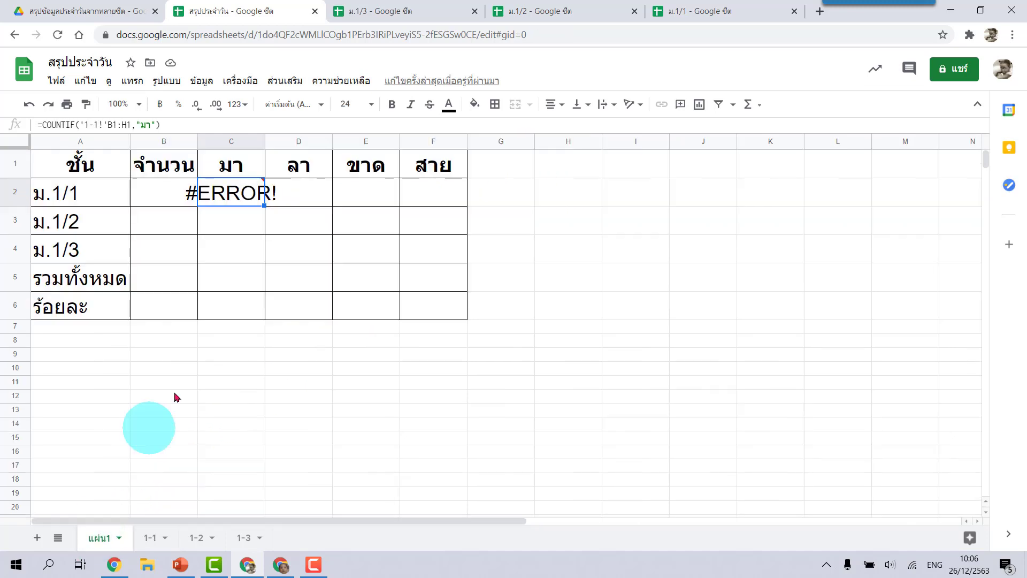
double_click(240, 194)
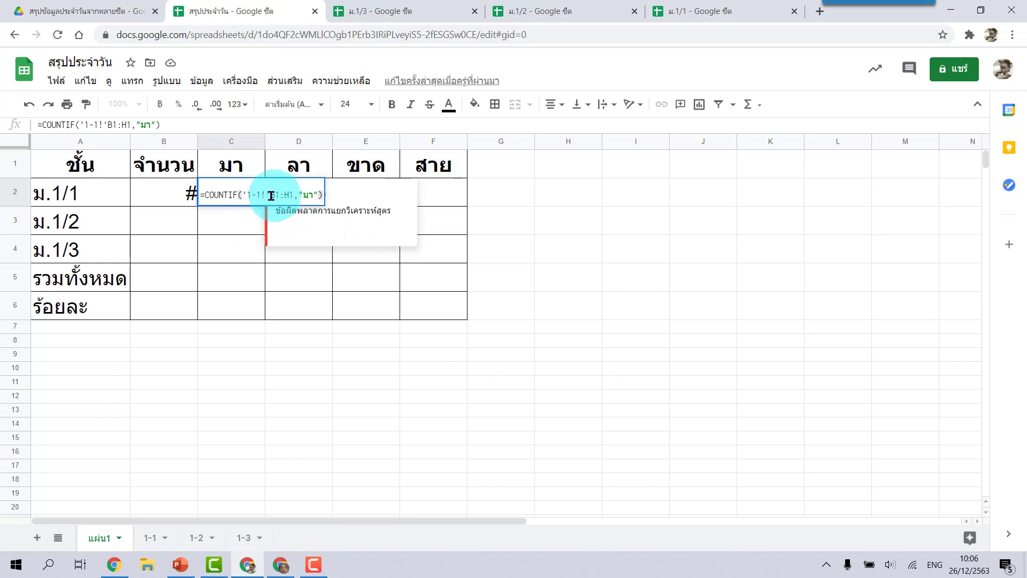
left_click(271, 195)
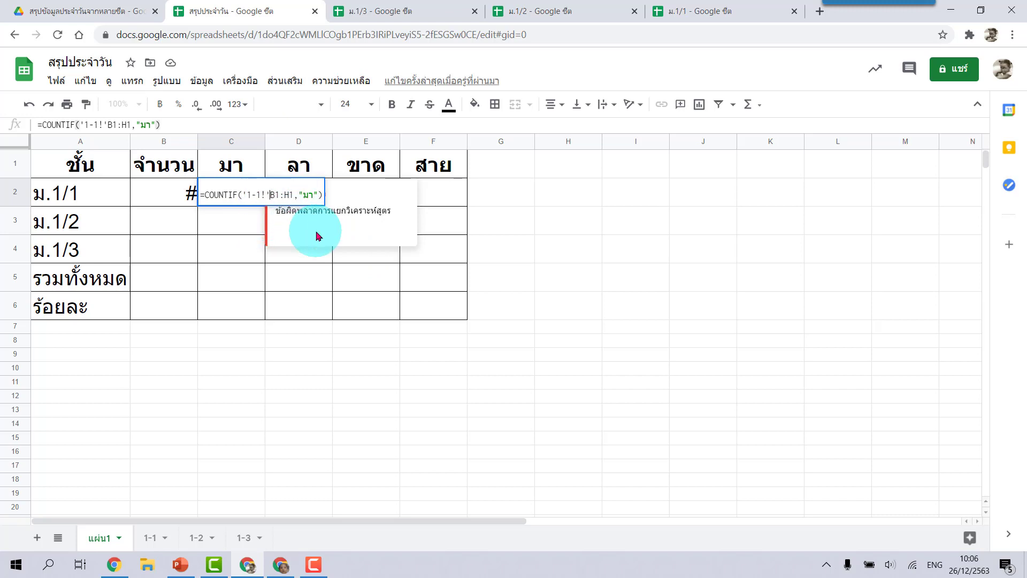
key("BackSpace")
left_click(260, 195)
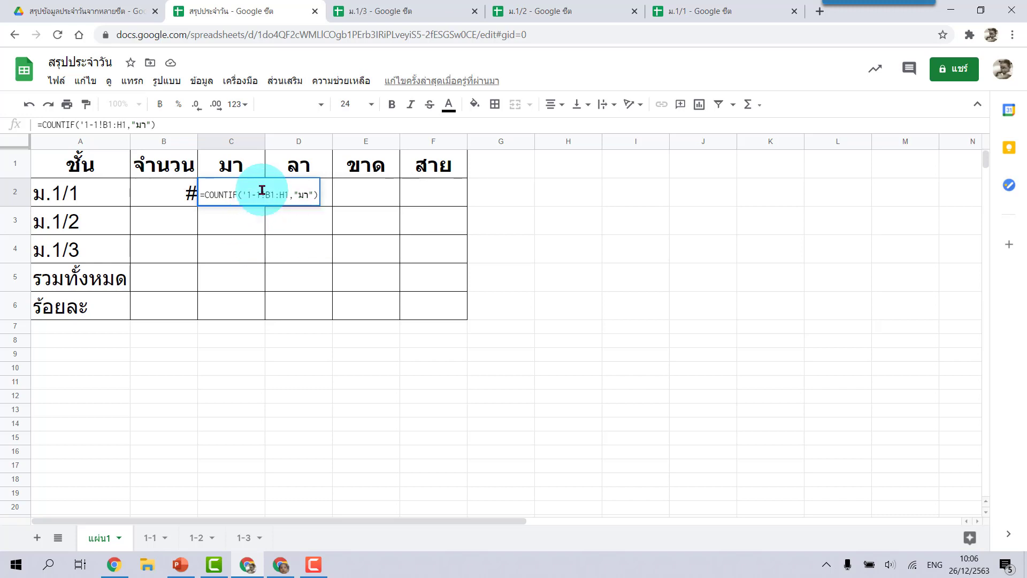
type("'")
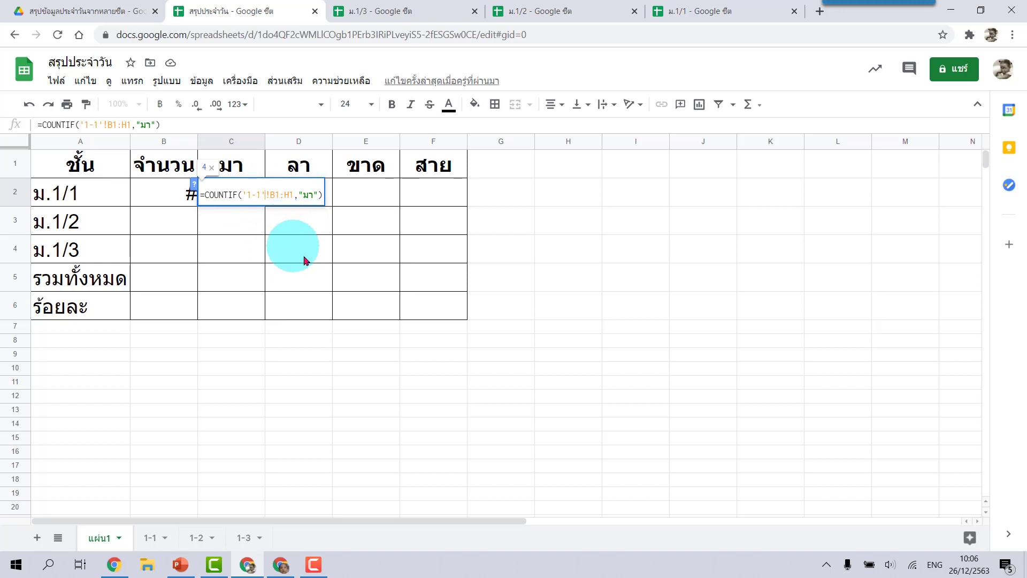
left_click(245, 195)
type("\"")
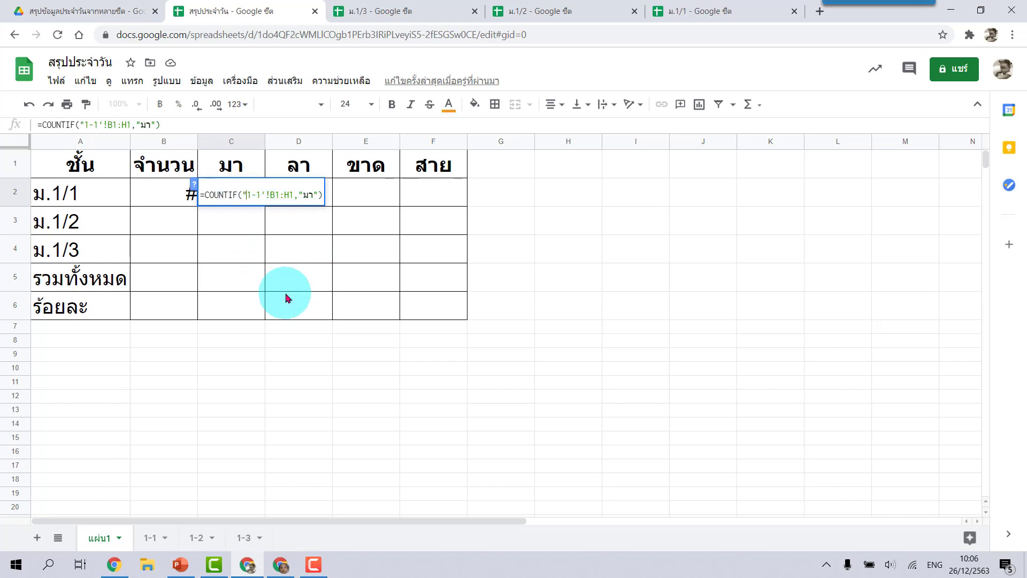
double_click(262, 194)
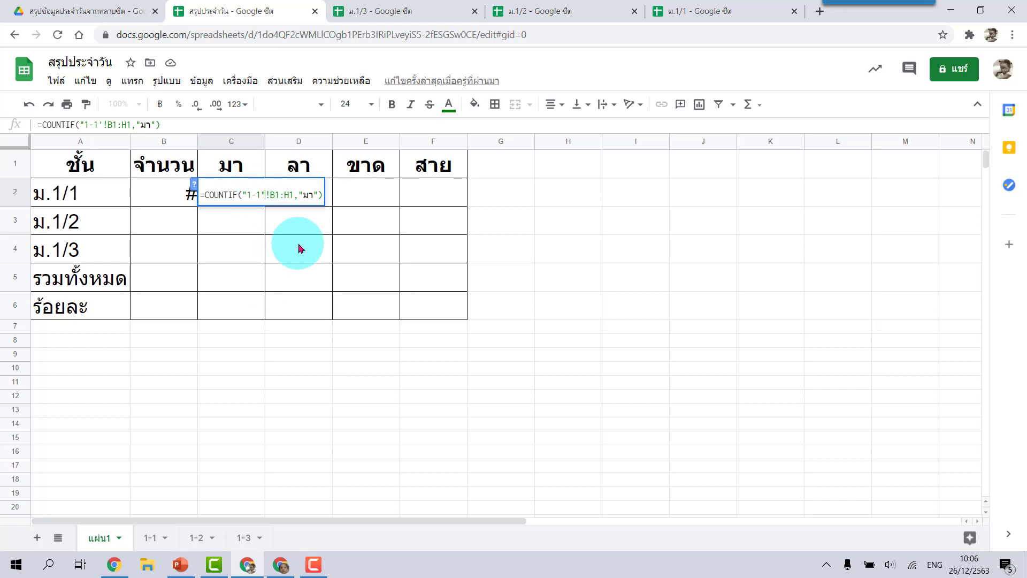
type("\"")
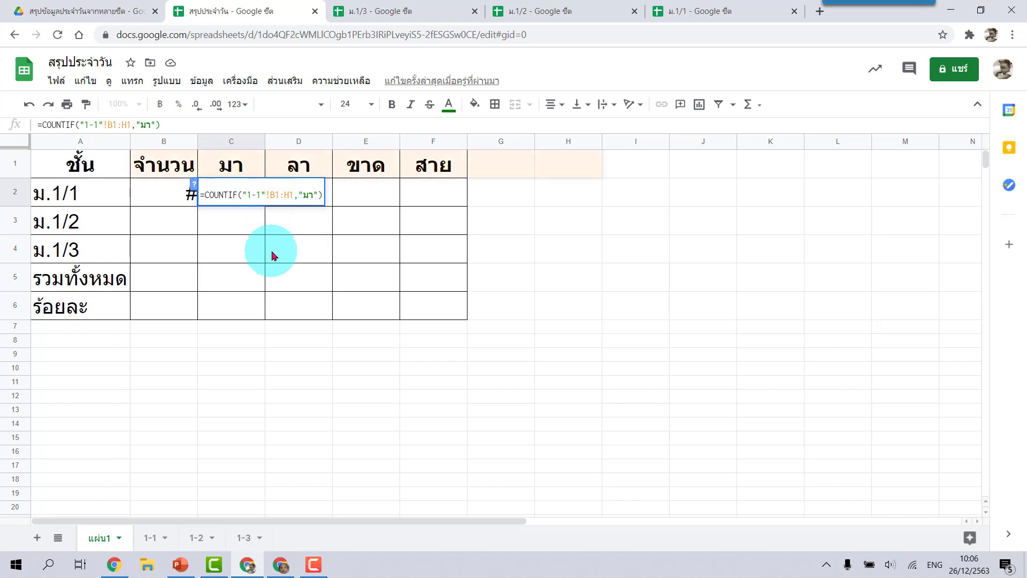
key("Return")
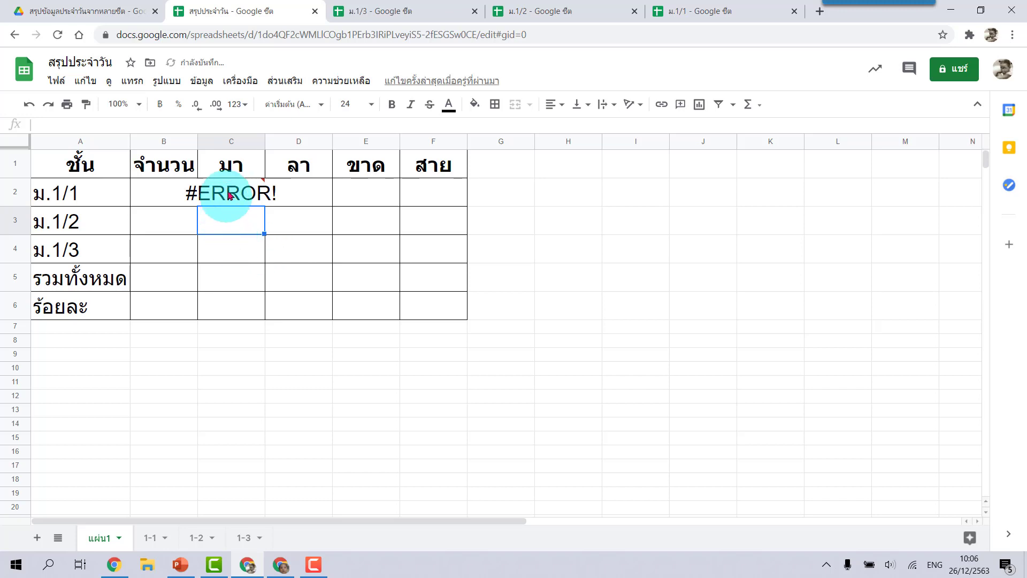
left_click(225, 194)
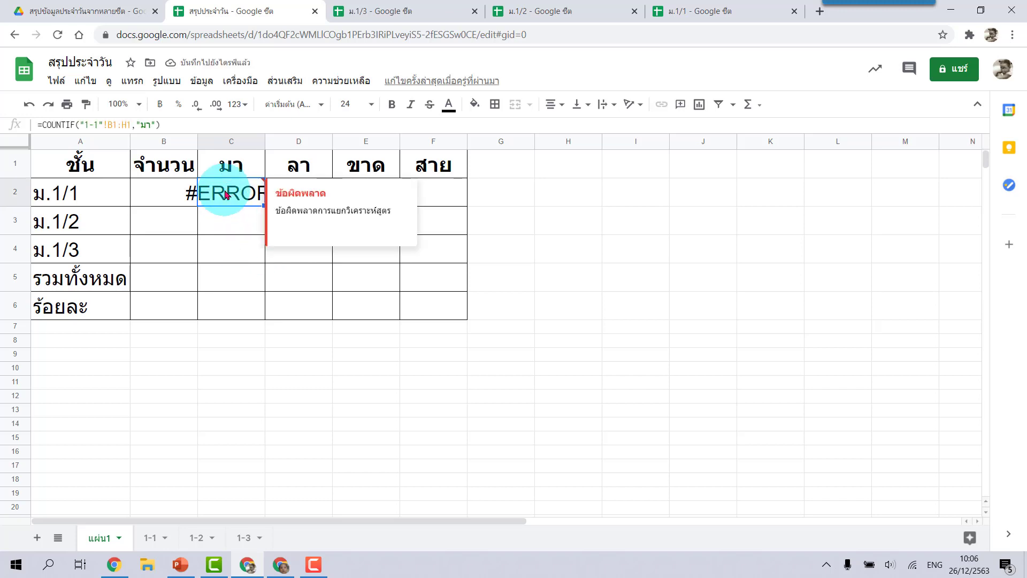
Fix C2's formula to =COUNTIF('1-1'!B1:H1,"มา") so it shows 4
double_click(226, 194)
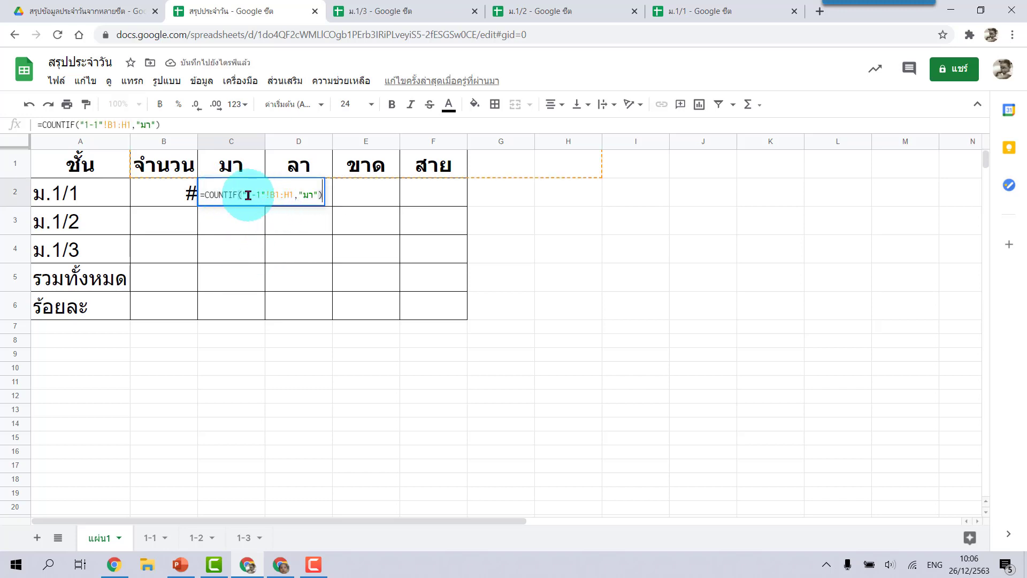
left_click(245, 194)
key("BackSpace")
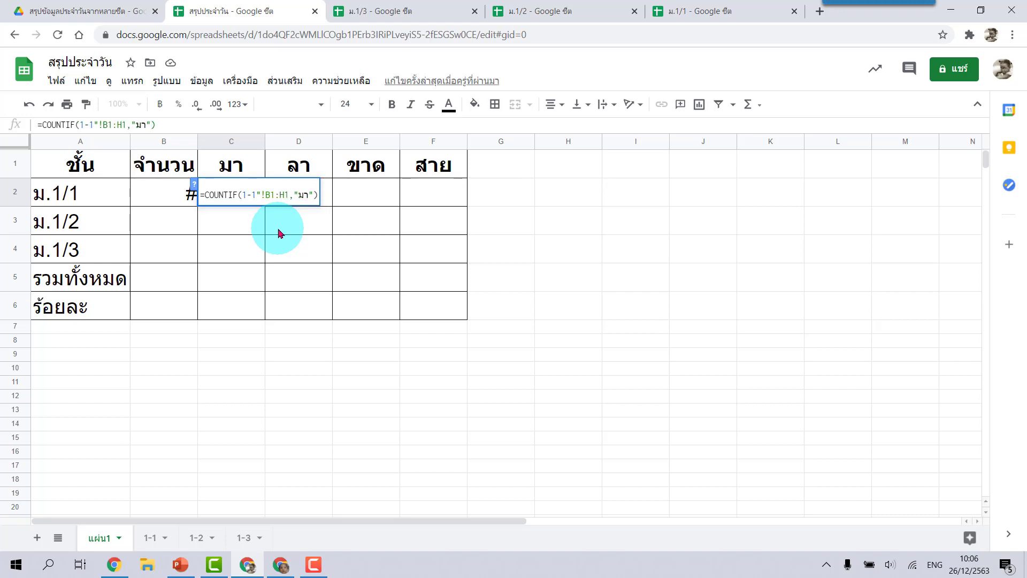
type("'")
left_click(265, 195)
key("BackSpace")
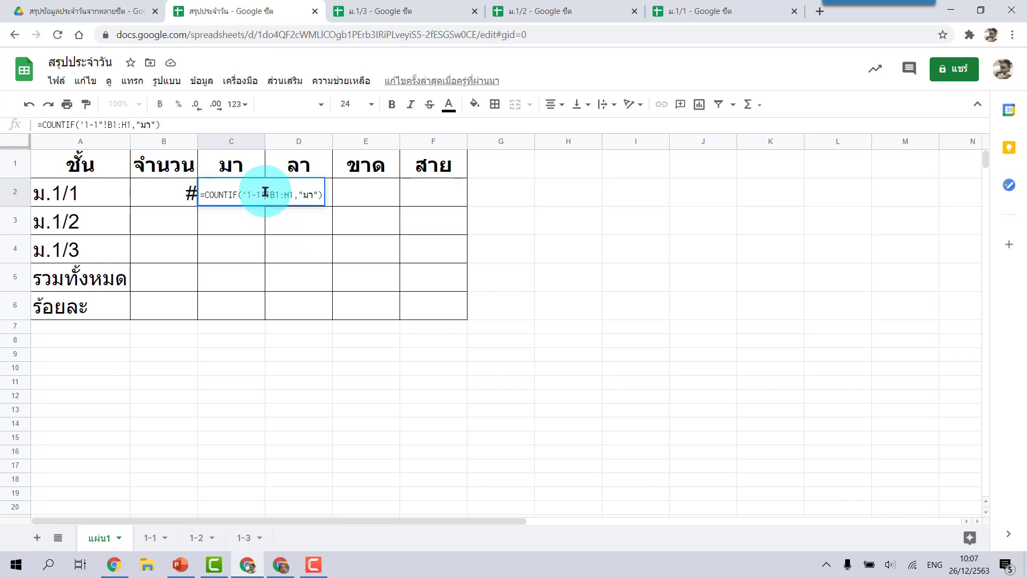
type("'")
key("BackSpace")
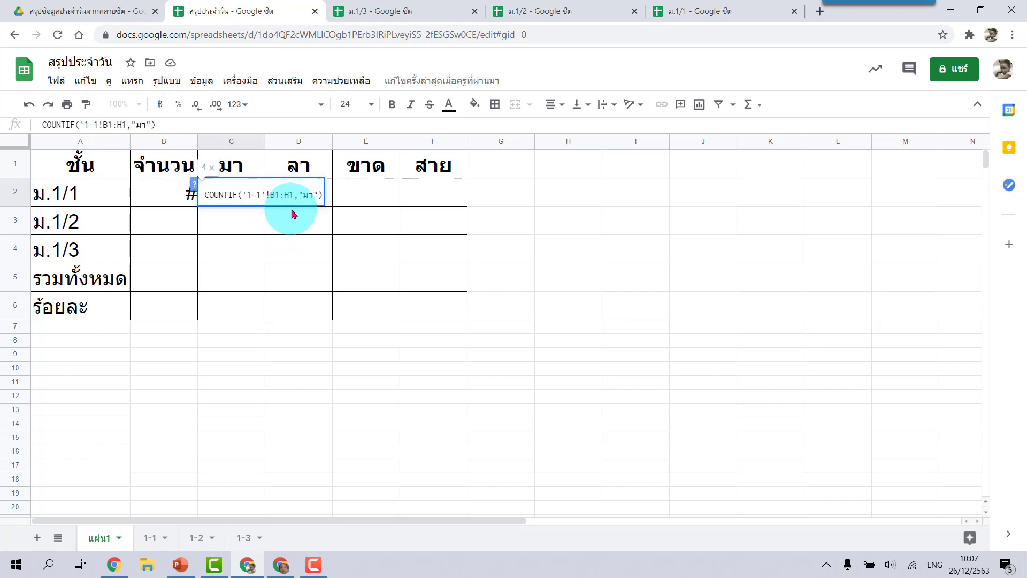
type("'")
key("Return")
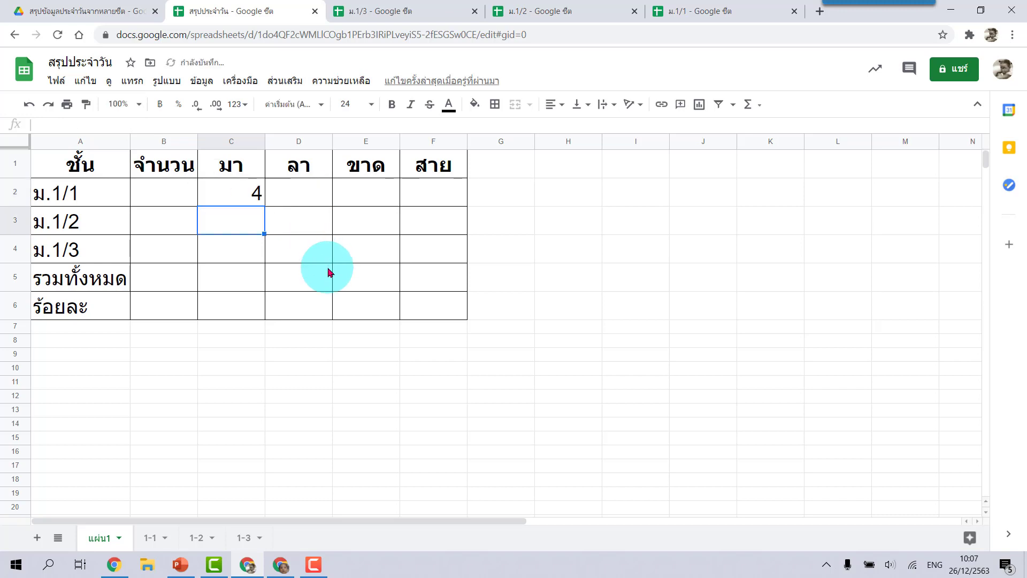
Reopen C2's =COUNTIF('1-1'!B1:H1,"มา") formula for in-cell editing
left_click(258, 194)
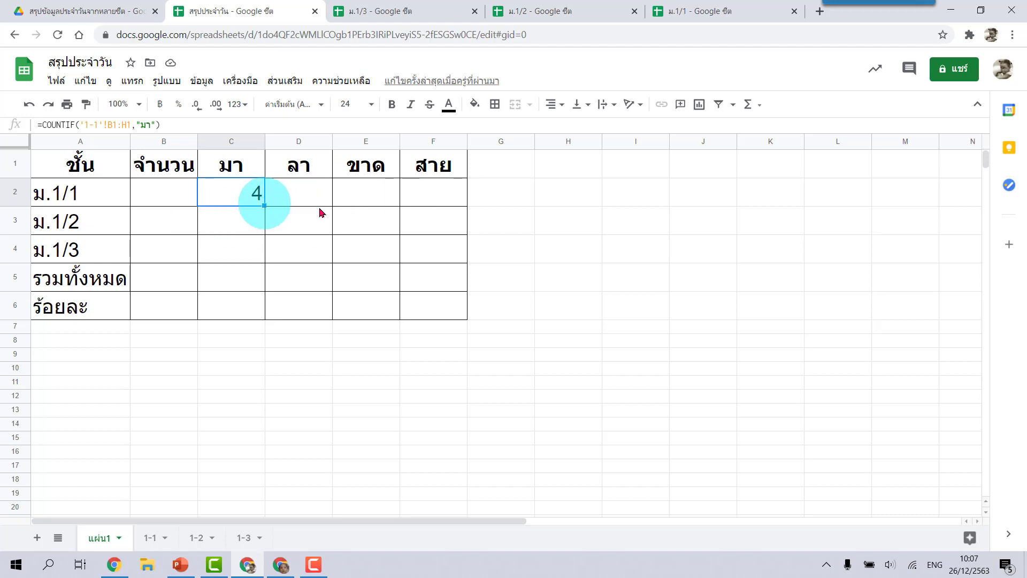
key("Escape")
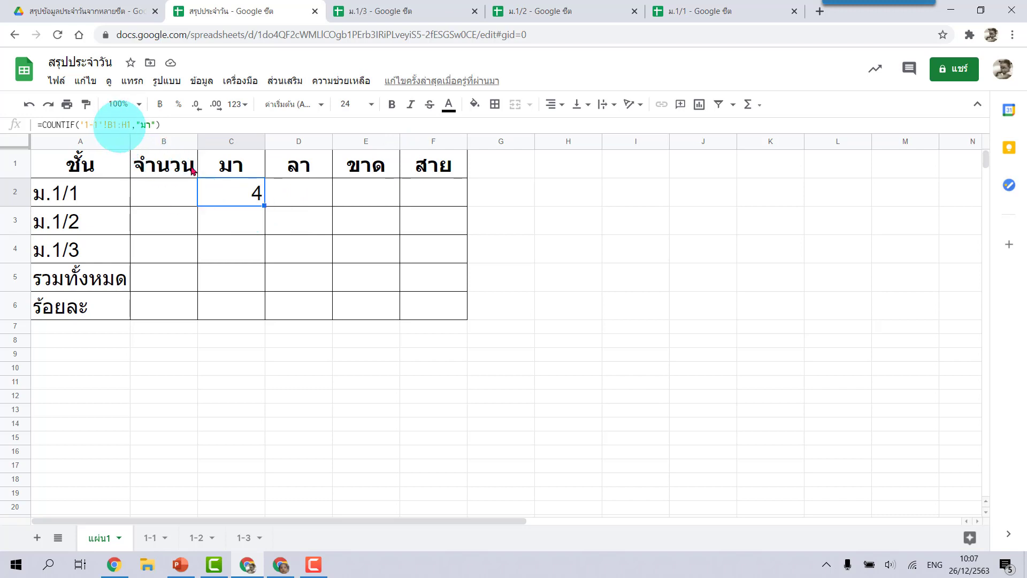
double_click(229, 185)
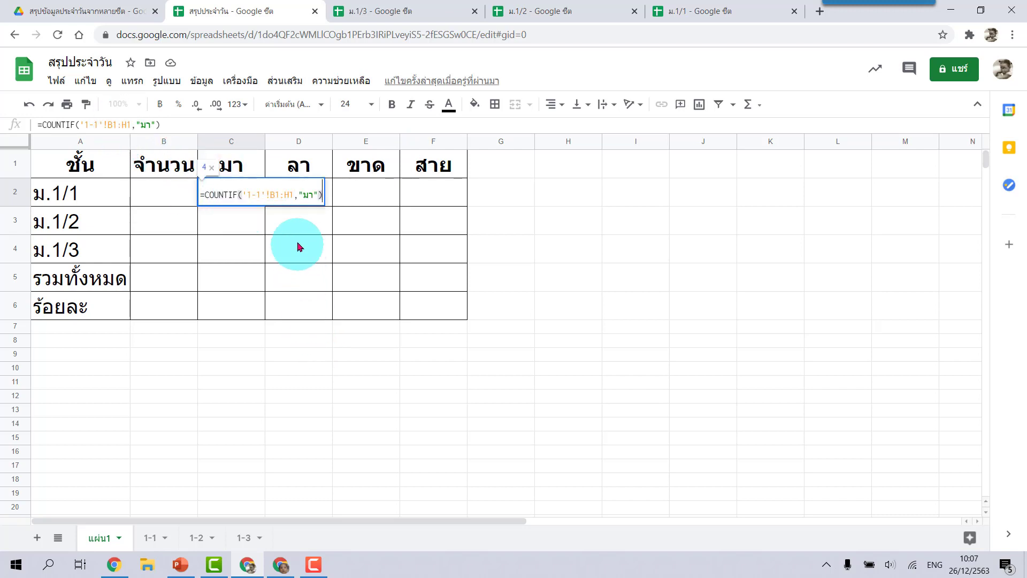
left_click(273, 195)
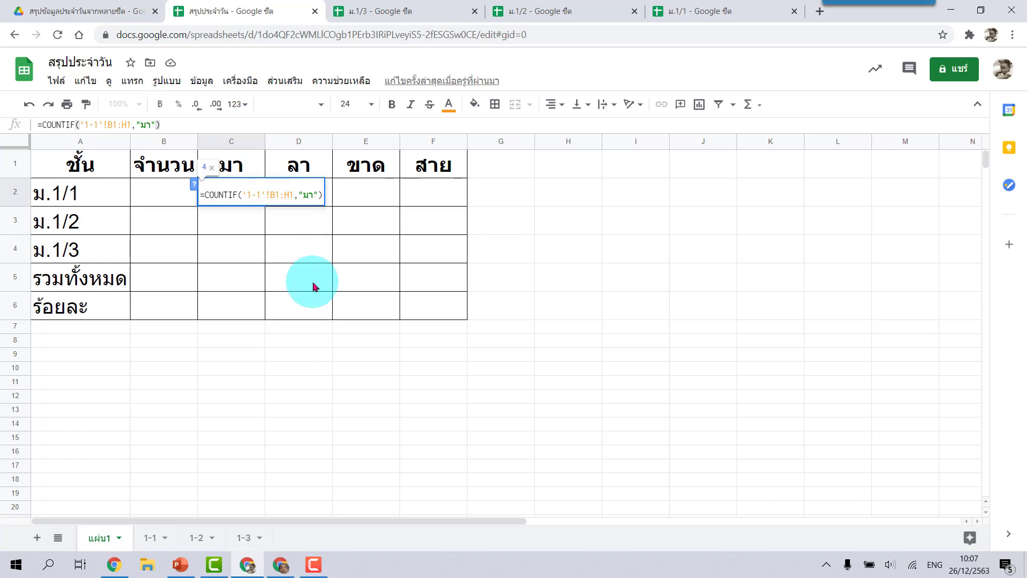
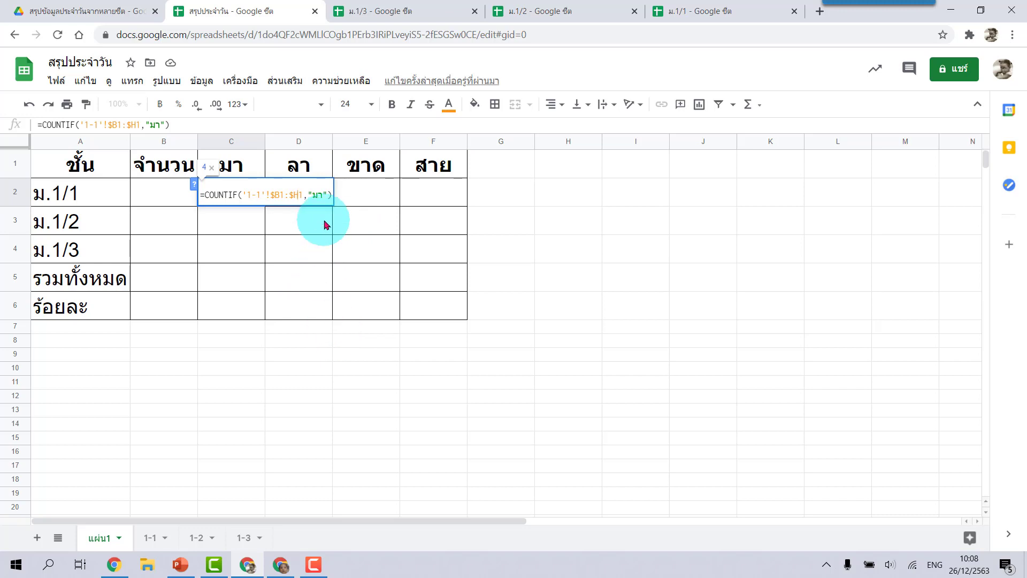
Commit the C2 COUNTIF and fill it across to F2, each cell showing 4
key("Return")
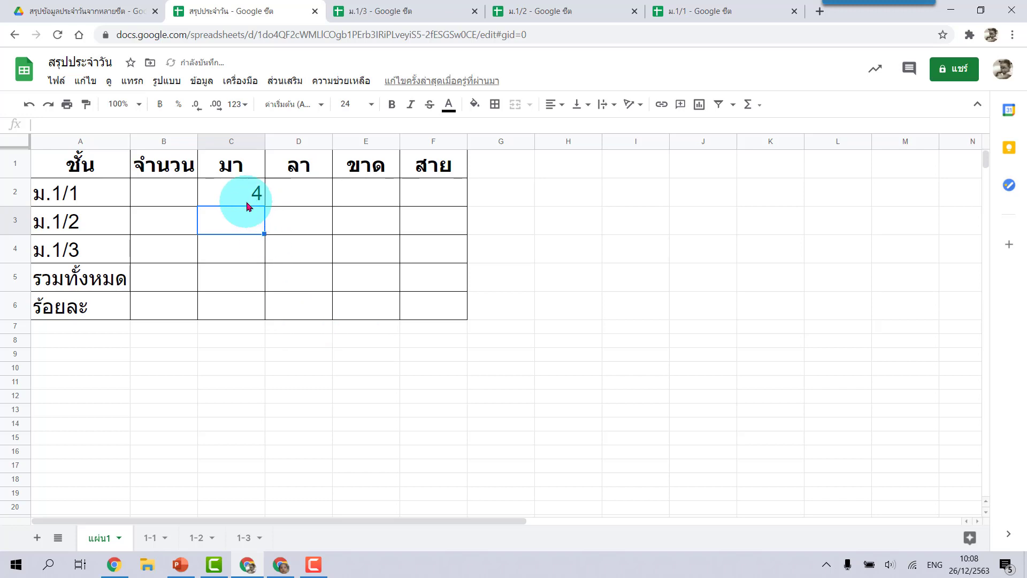
left_click(251, 201)
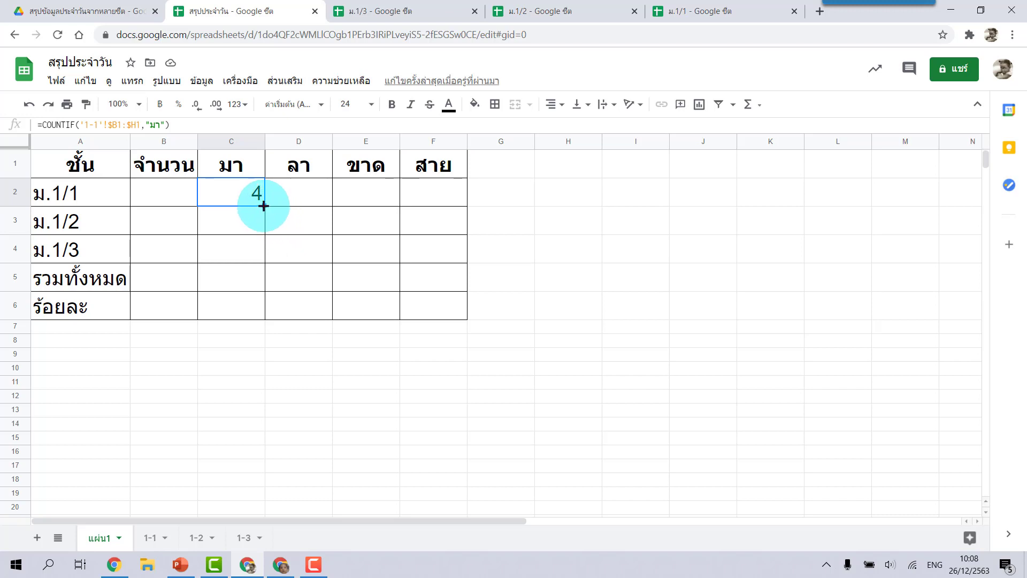
left_click_drag(266, 205, 431, 203)
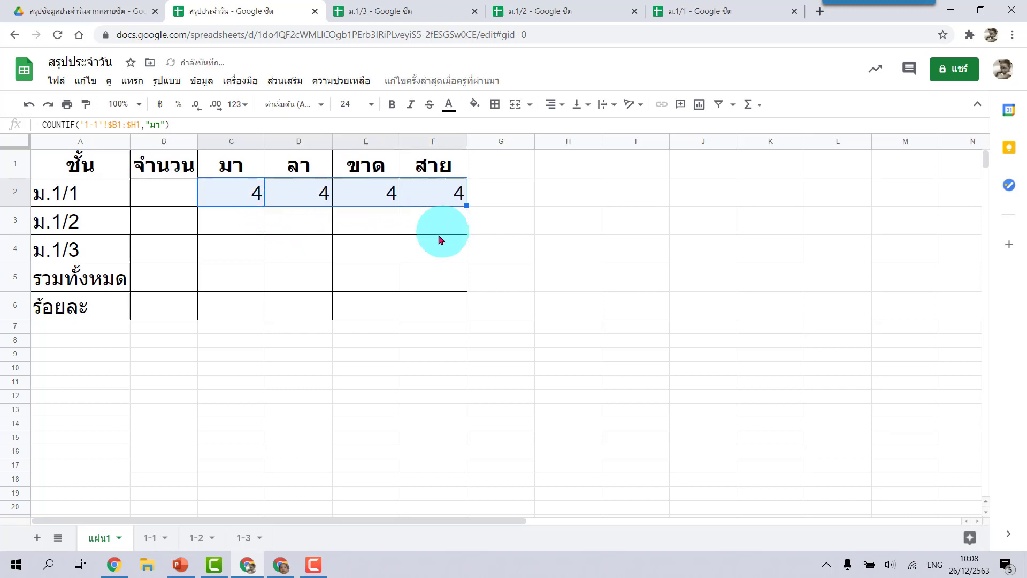
left_click(303, 195)
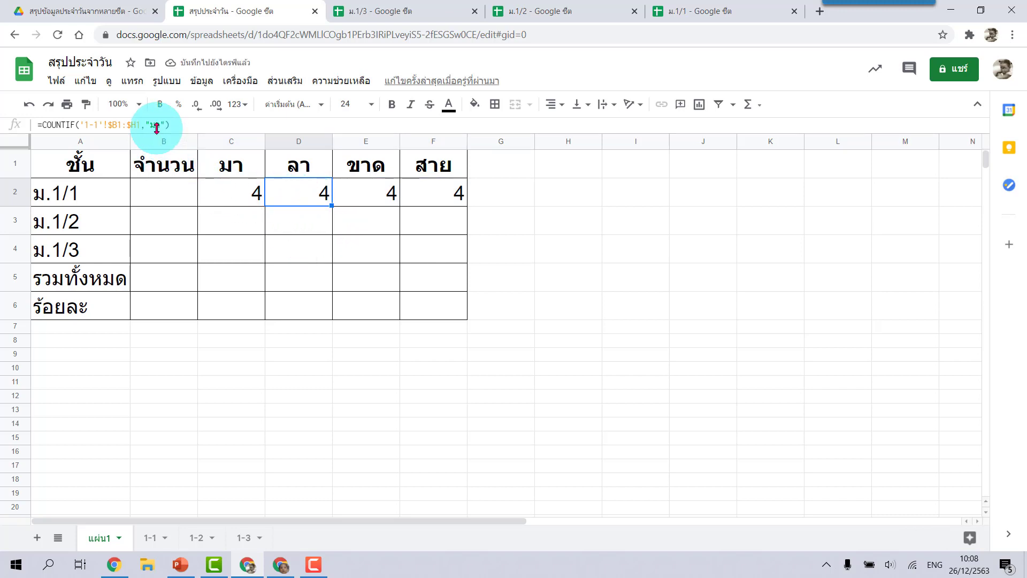
left_click(358, 194)
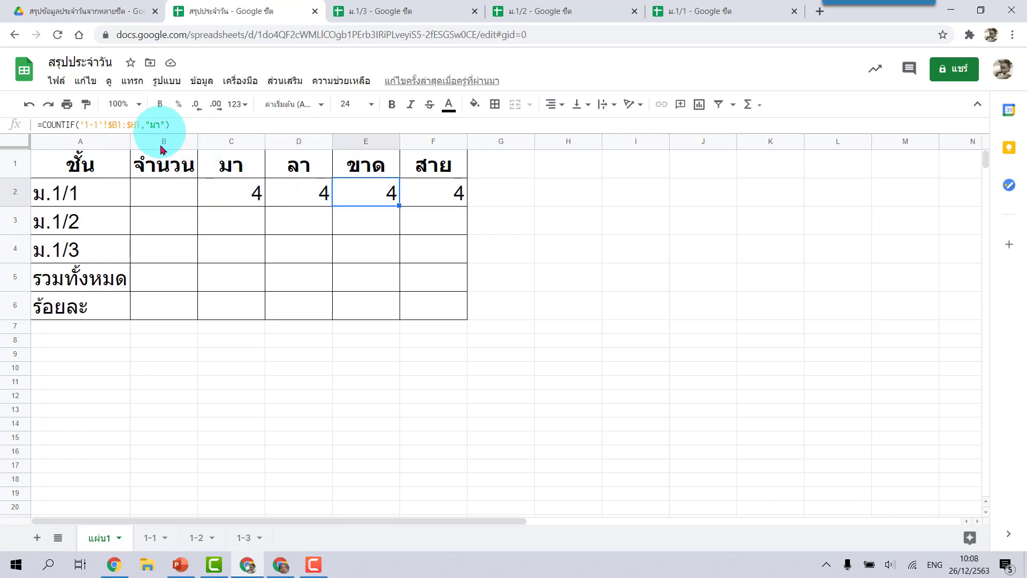
left_click(447, 194)
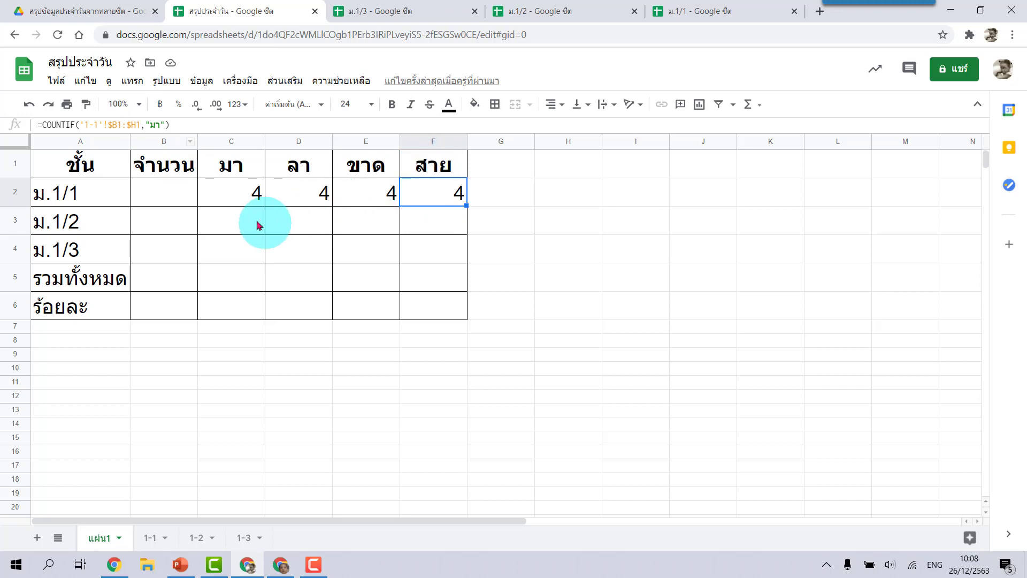
left_click(242, 199)
left_click(307, 200)
left_click(367, 194)
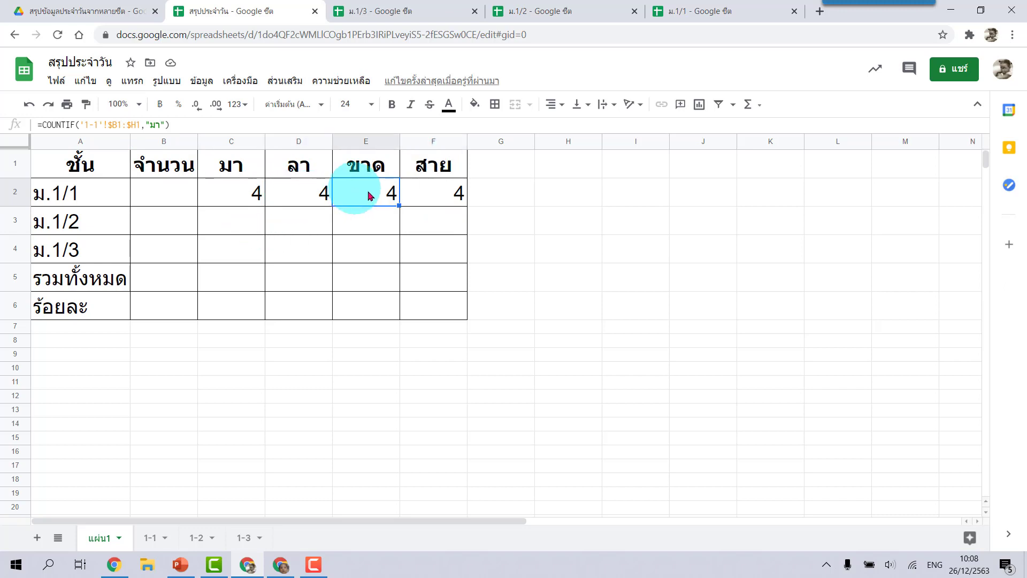
left_click(433, 194)
left_click(242, 199)
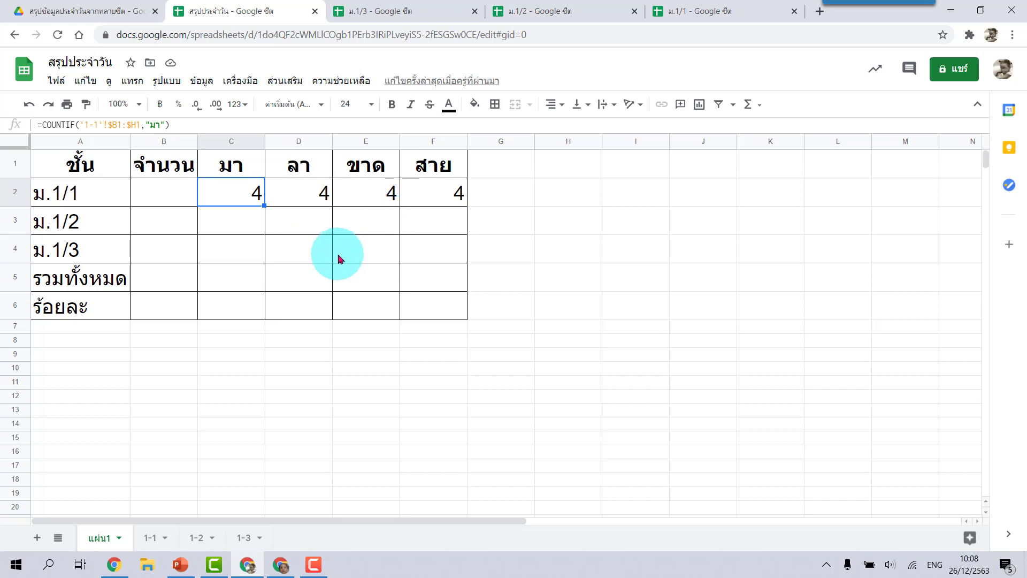
Copy the C2:F2 COUNTIF formulas down into rows 3 and 4, which show 0
left_click_drag(252, 195, 442, 201)
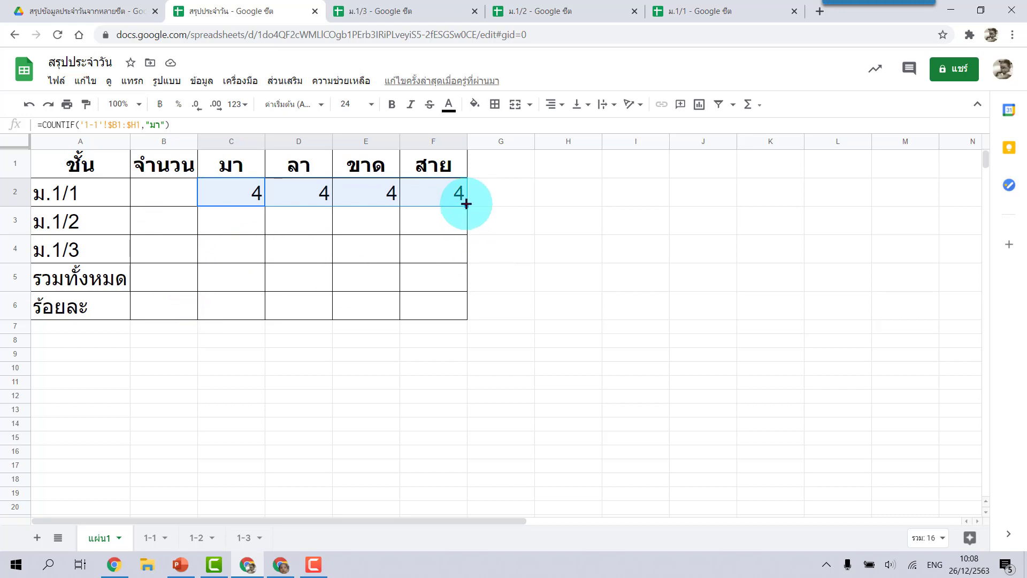
mouse_move(466, 204)
left_mouse_down()
mouse_move(462, 277)
mouse_move(458, 250)
left_mouse_up()
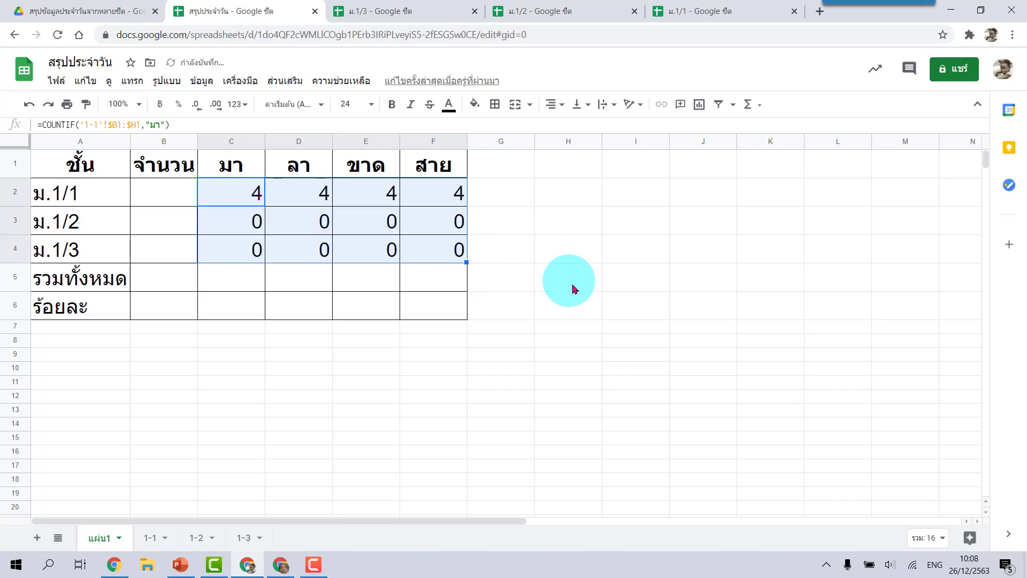
left_click(249, 220)
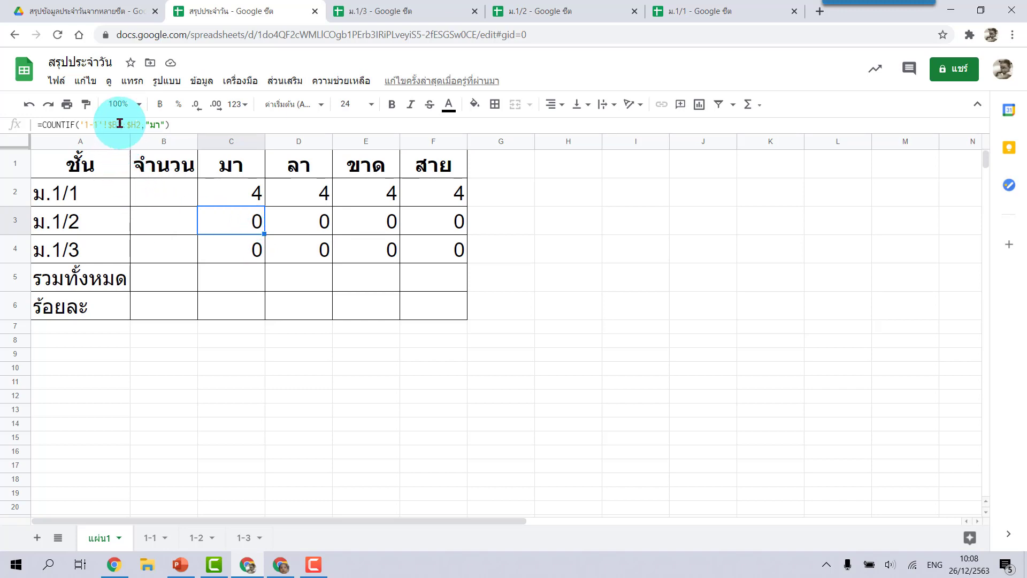
Undo the counts copied into rows 3 and 4
left_click(120, 123)
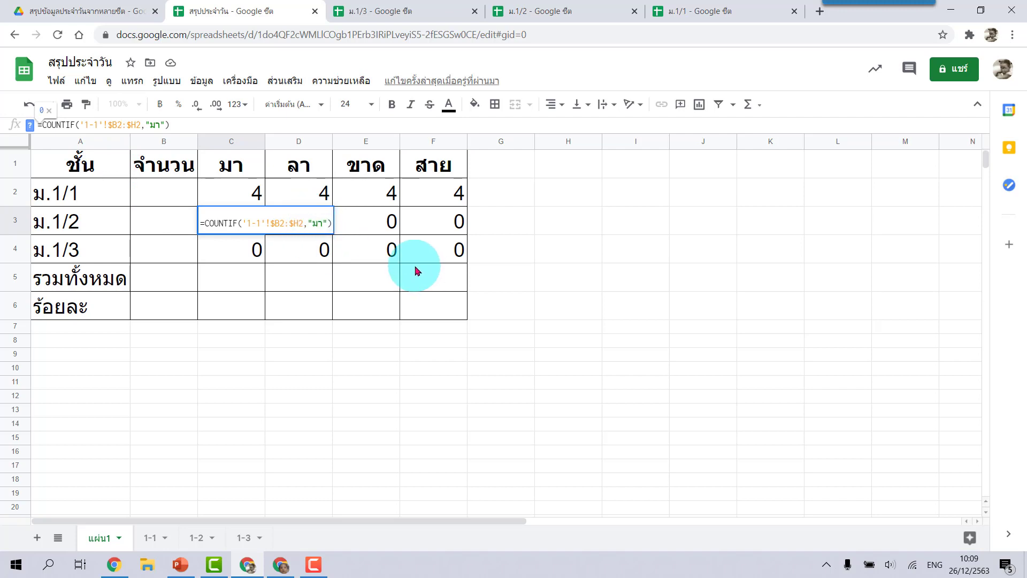
left_click(526, 254)
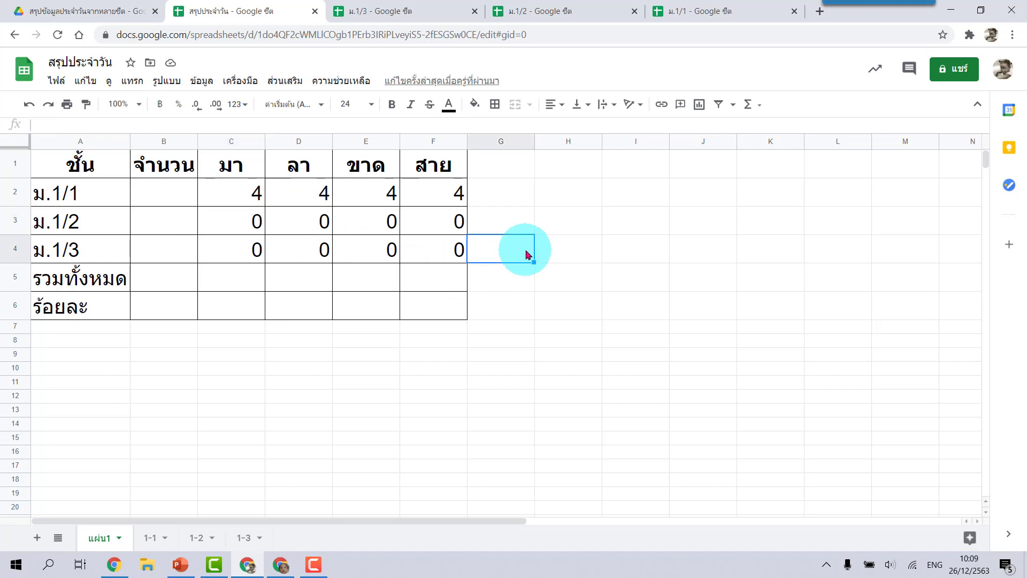
key("ctrl+z")
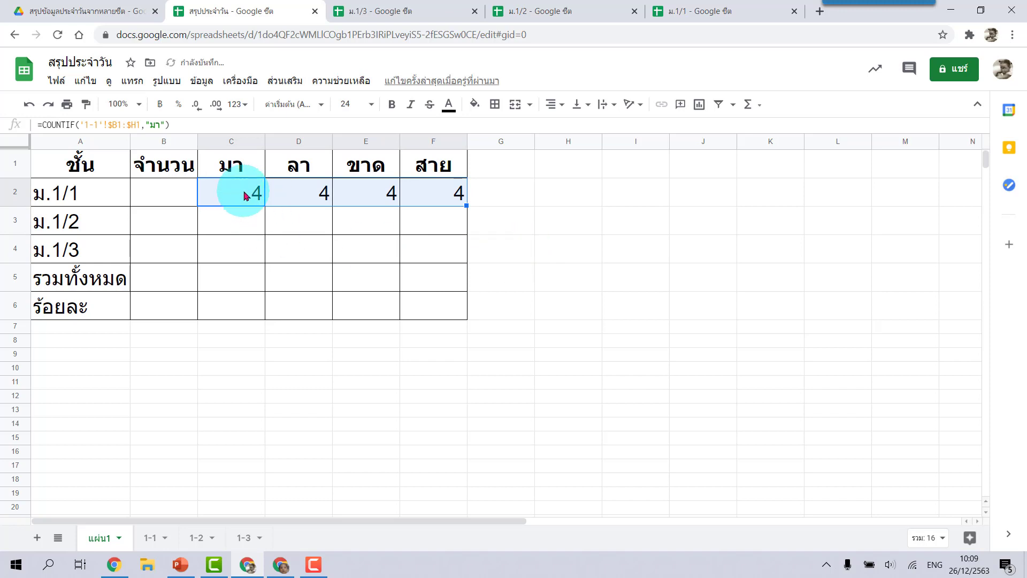
Change C2's COUNTIF range to absolute '1-1'!$B$1:$H$1 and fill it across to F2
double_click(236, 194)
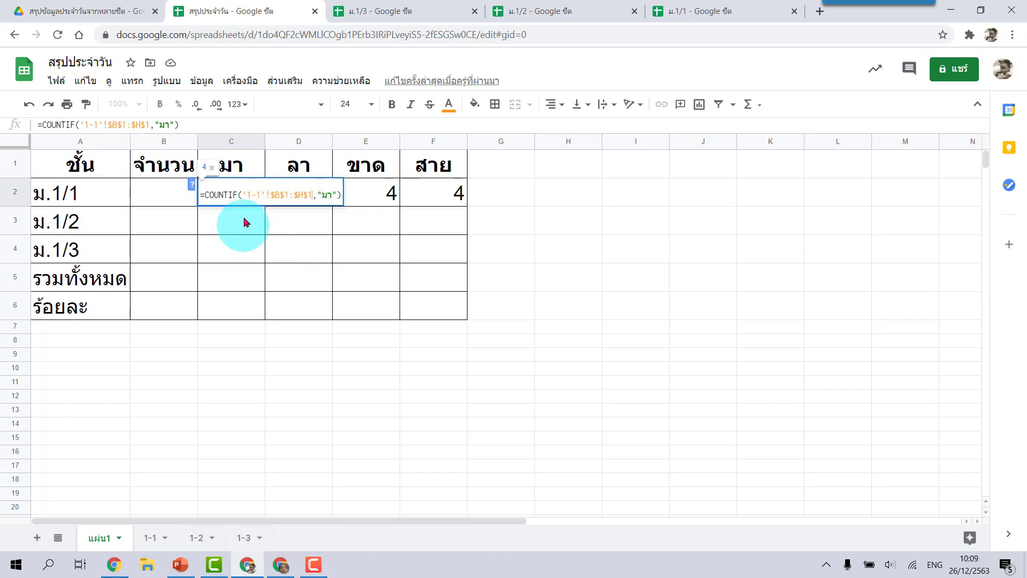
key("Return")
left_click(249, 203)
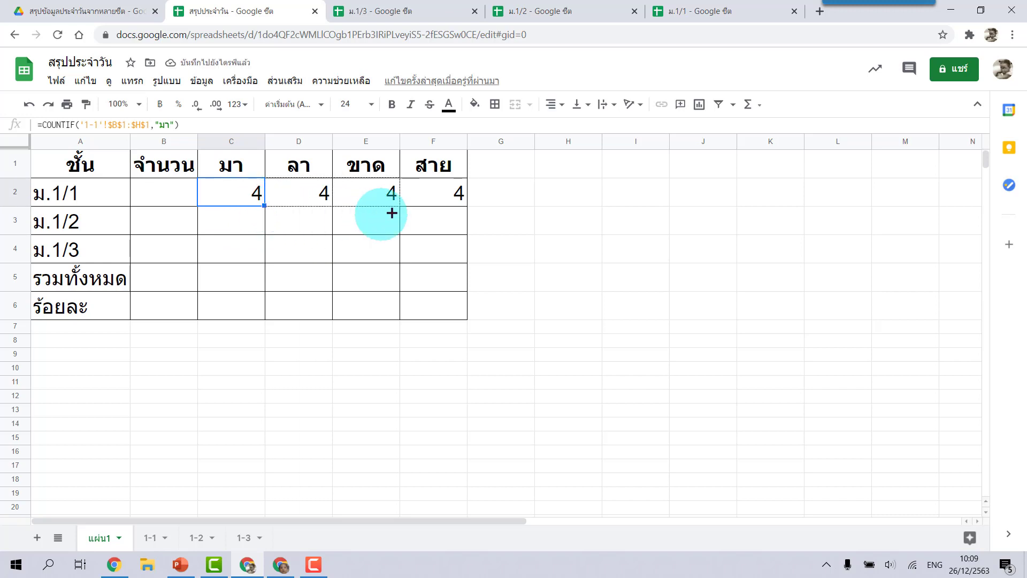
left_click_drag(266, 205, 455, 206)
left_click(307, 200)
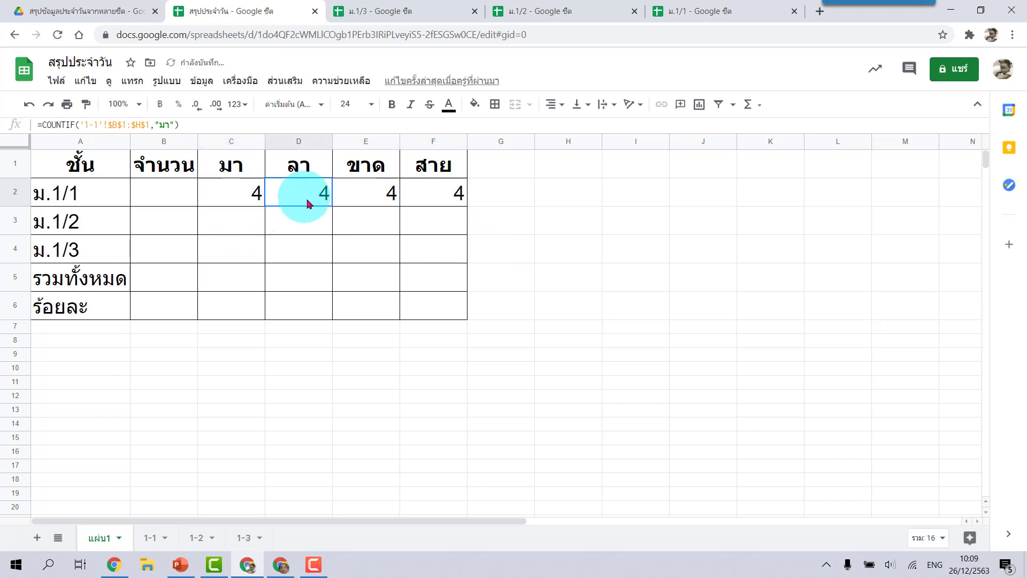
left_click(362, 198)
left_click(429, 177)
left_click(348, 193)
left_click(272, 194)
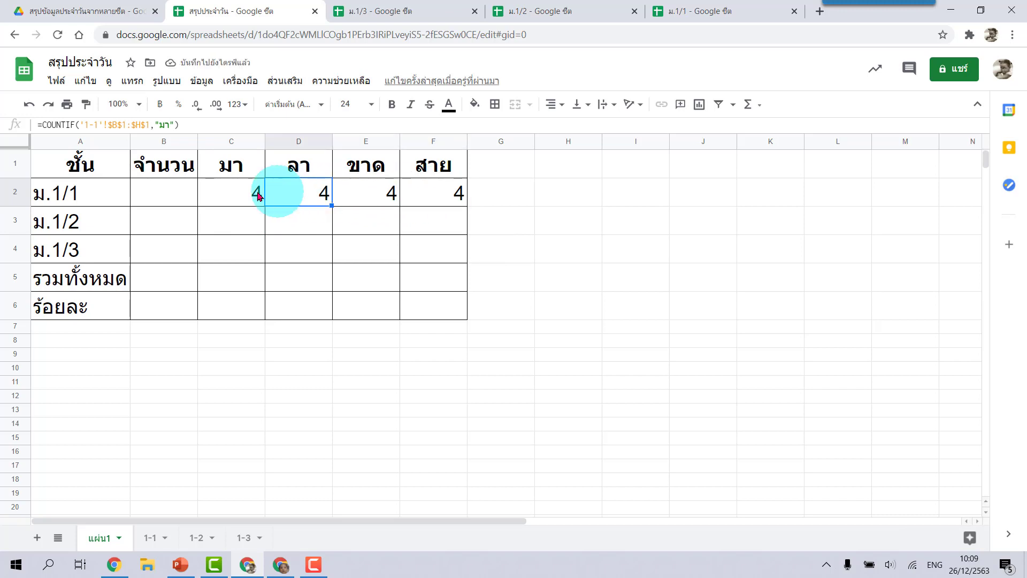
left_click(221, 197)
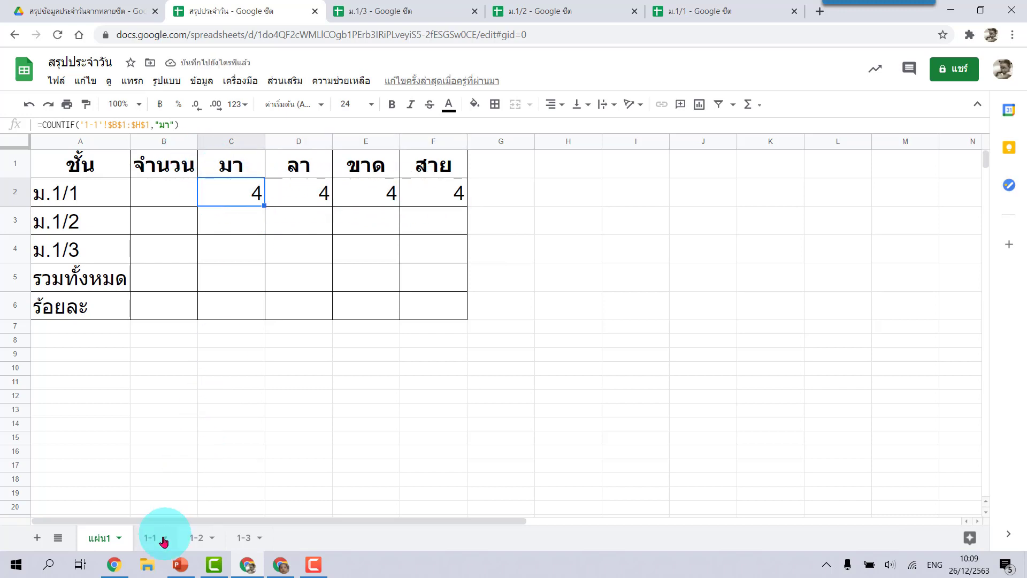
left_click(198, 538)
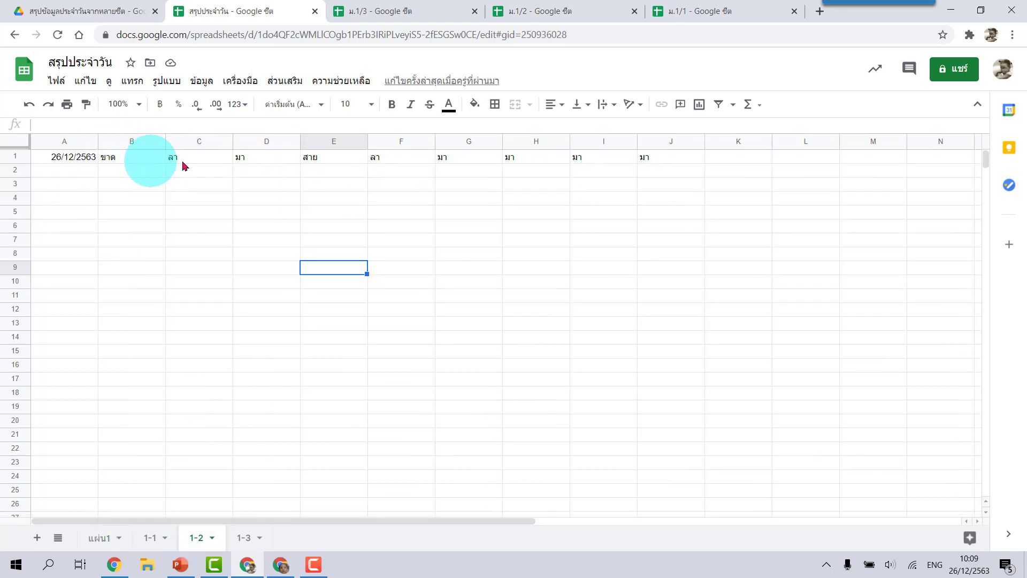
left_click(239, 535)
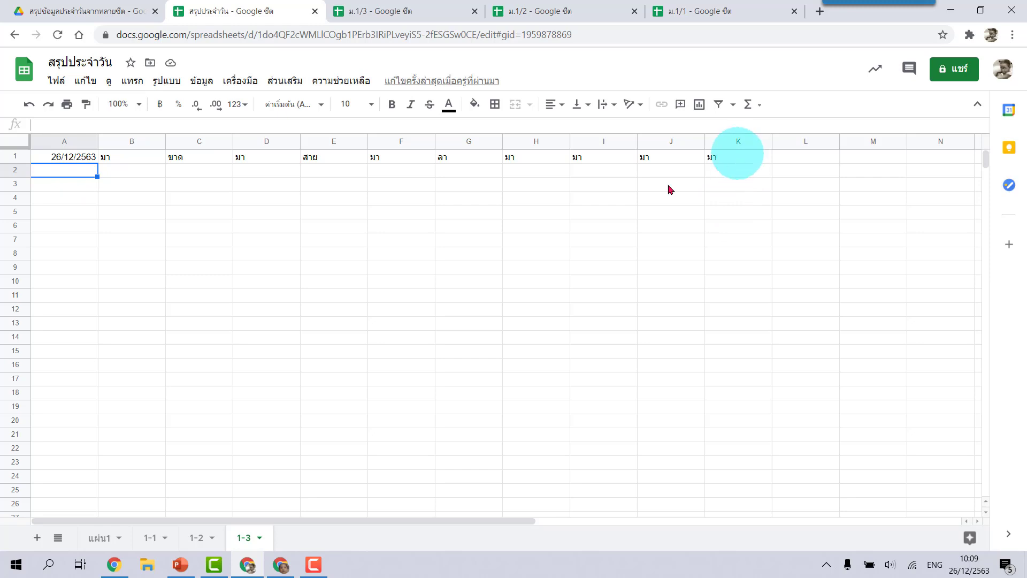
left_click(194, 537)
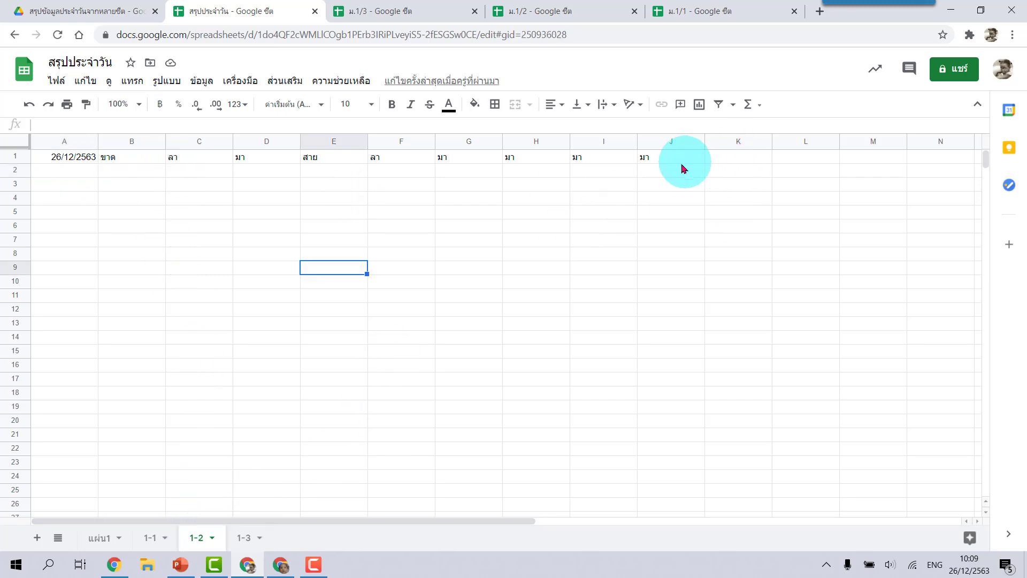
left_click(150, 537)
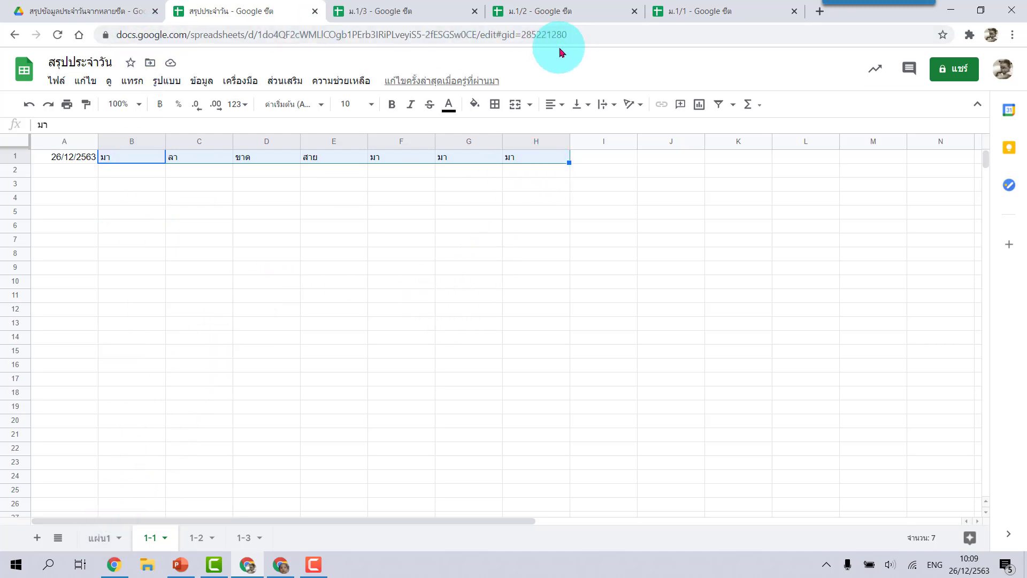
left_click(100, 537)
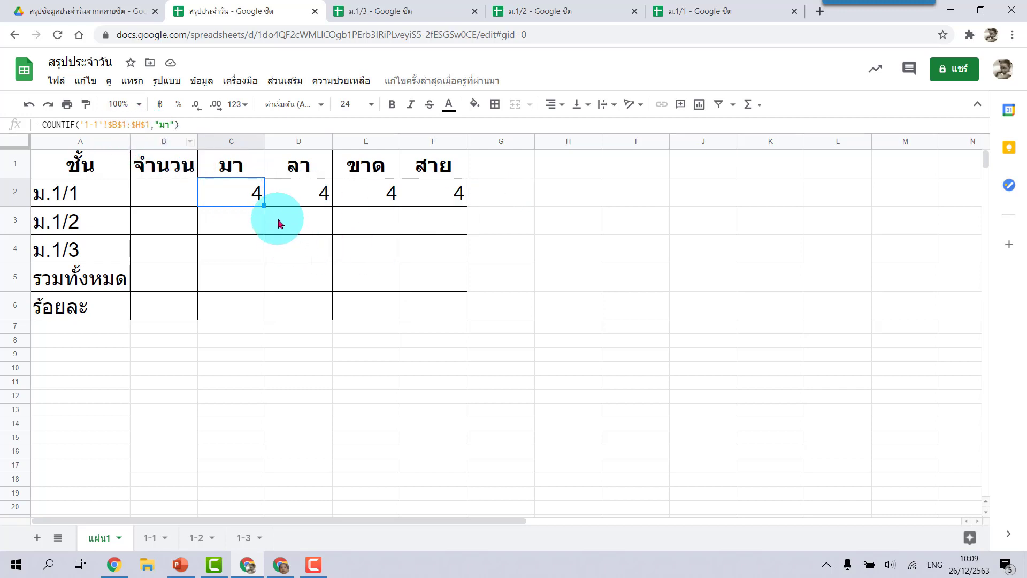
Copy the count into C3 and widen its range to '1-1'!$B$1:$J$1 after checking the ม.1/2 file
left_click_drag(265, 206, 268, 228)
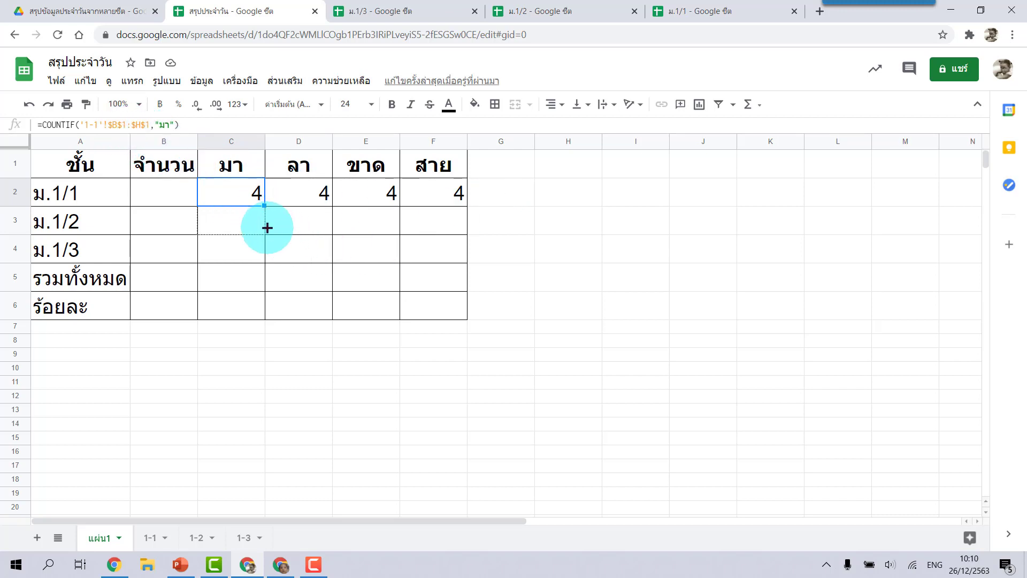
left_click(236, 227)
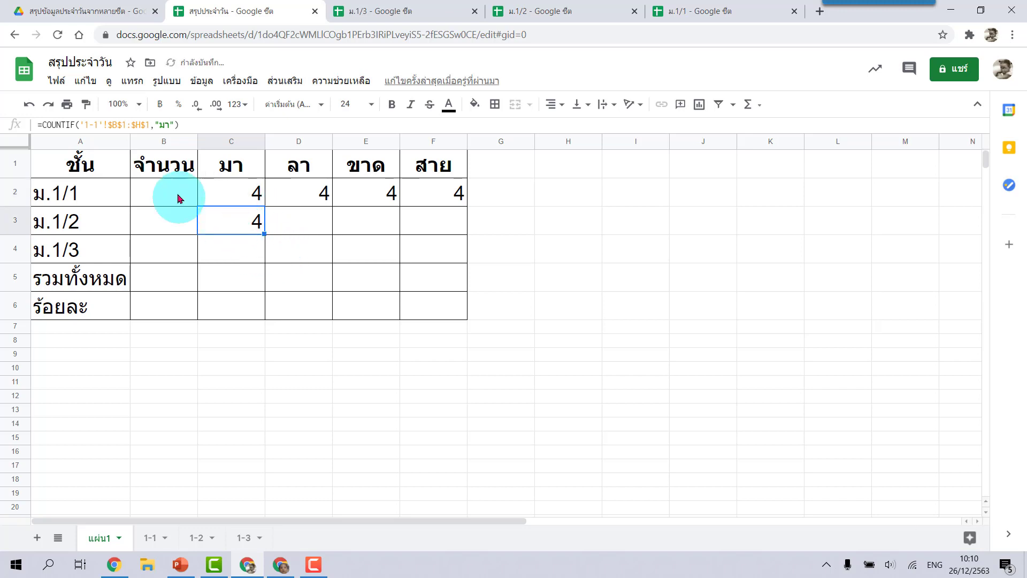
left_click(129, 130)
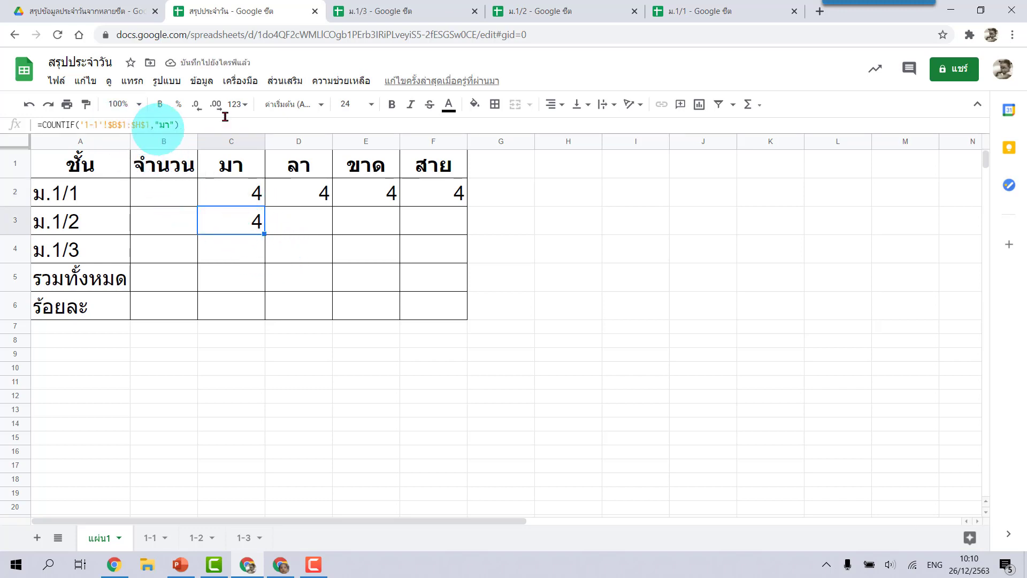
left_click(542, 12)
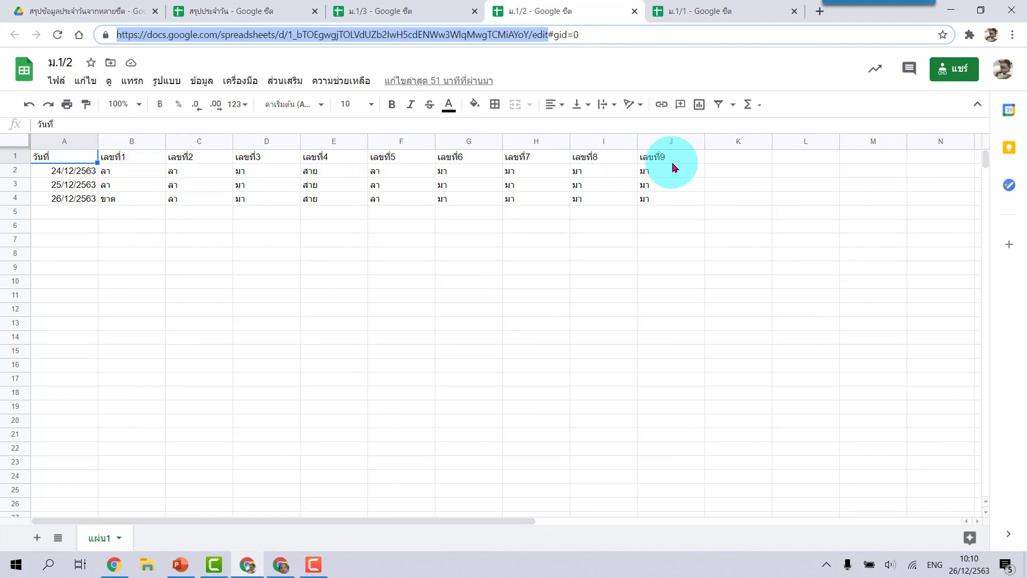
left_click(239, 11)
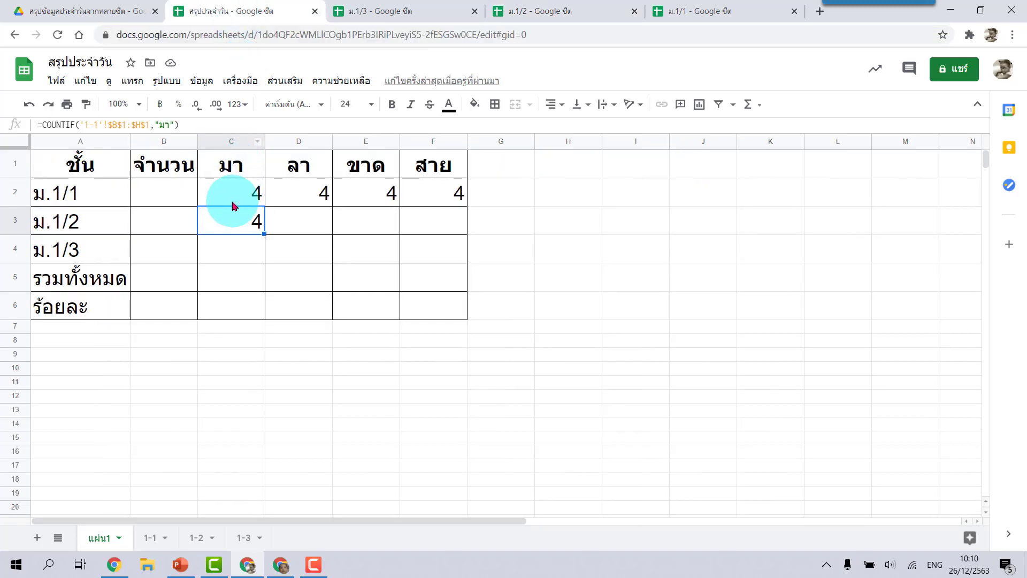
left_click(142, 124)
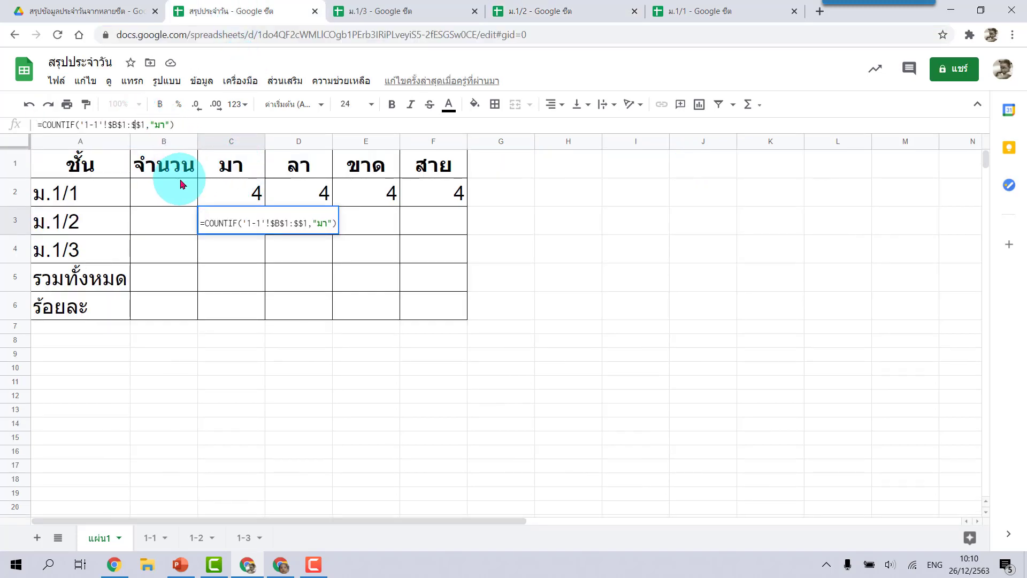
type("J")
key("Return")
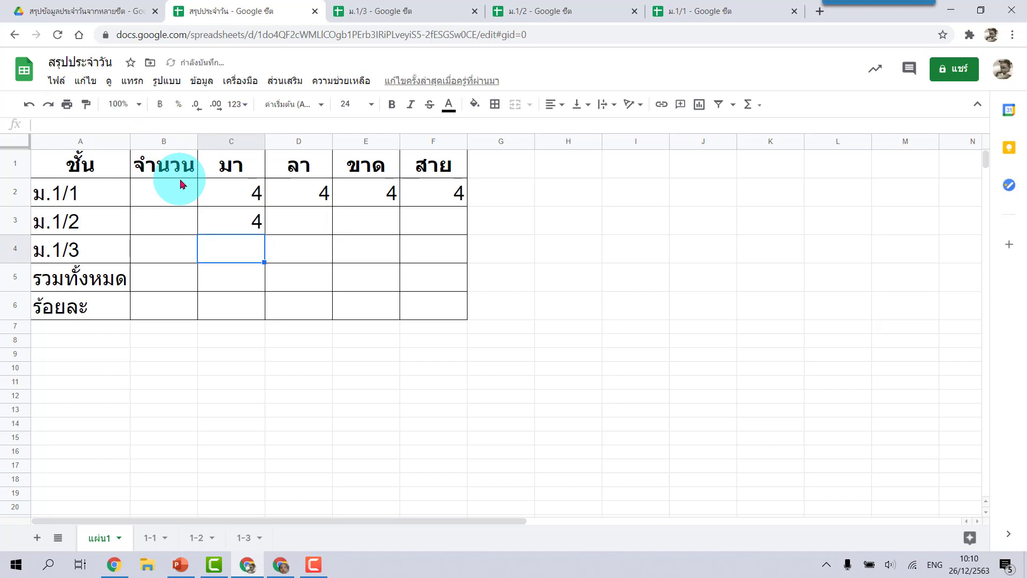
Fill C3 across to F3 and down into C4, each showing 4
left_click(233, 229)
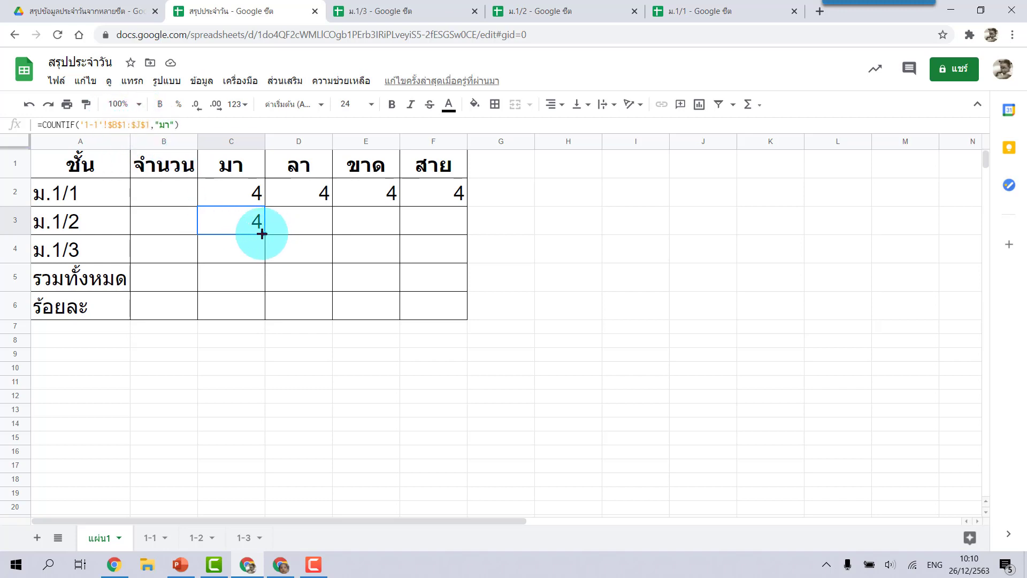
left_click_drag(264, 234, 451, 234)
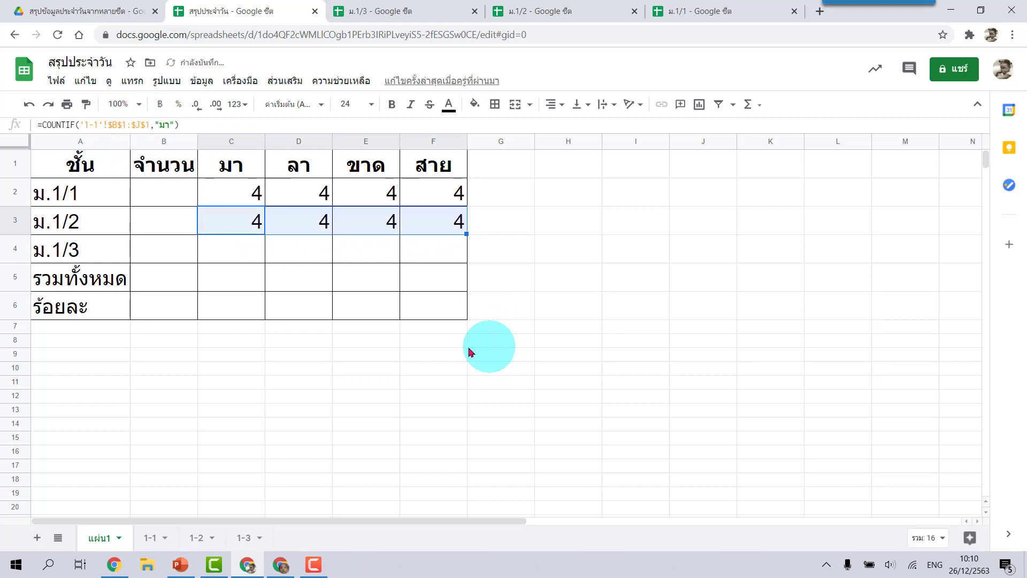
left_click(241, 223)
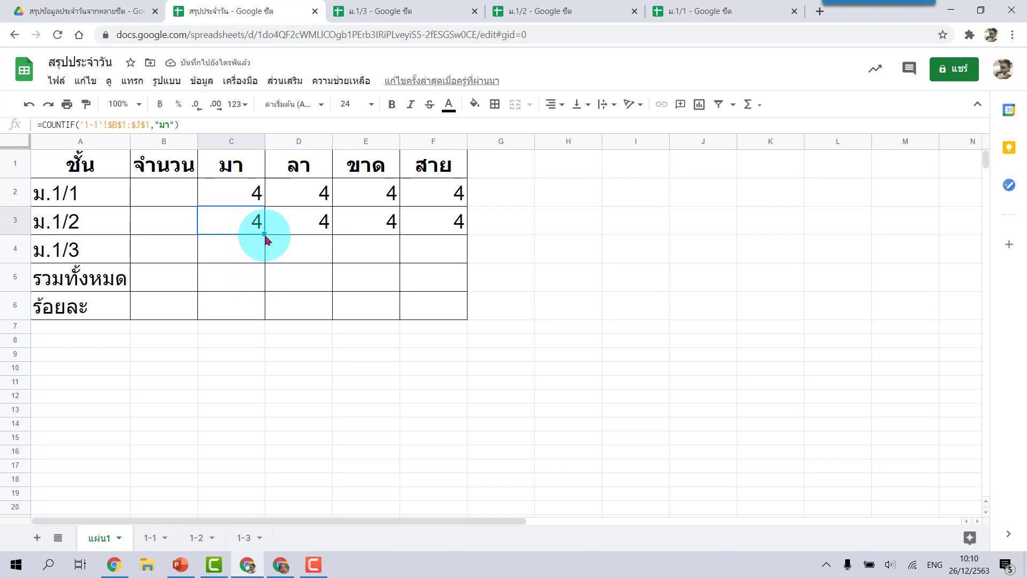
left_click_drag(264, 234, 261, 256)
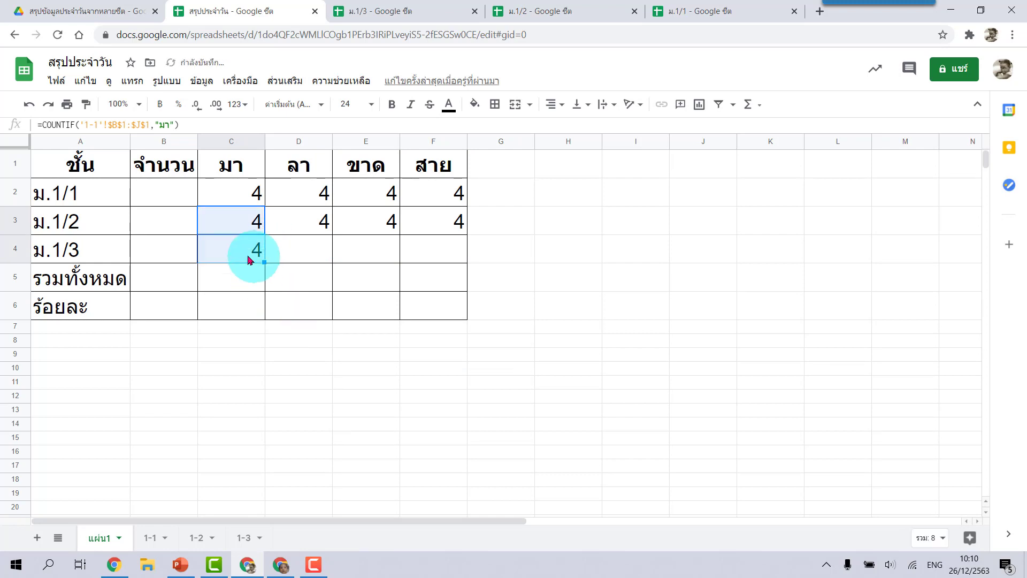
left_click(249, 252)
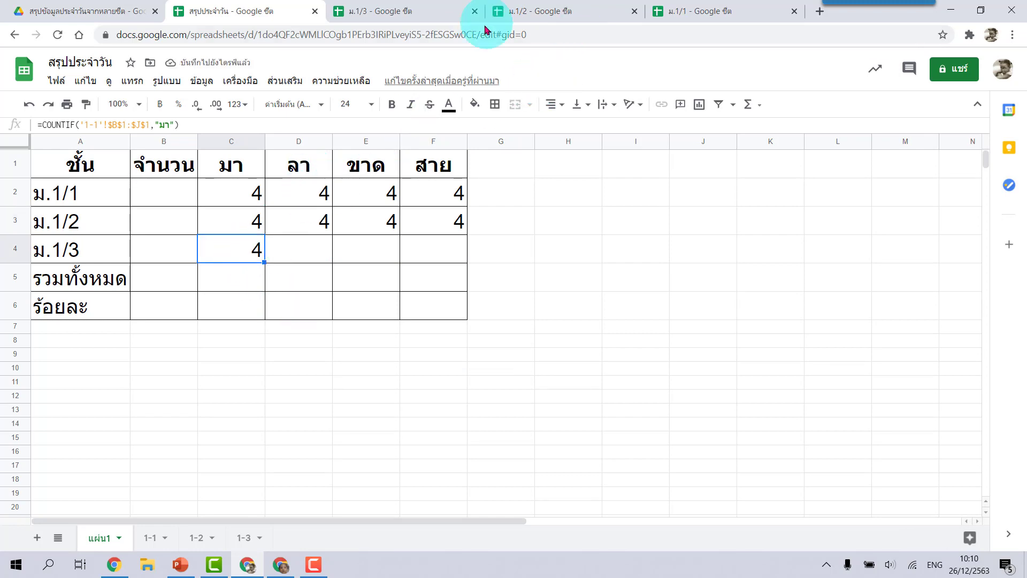
Widen C4's COUNTIF range to '1-1'!$B$1:$K$1 and fill it across to F4
left_click(430, 11)
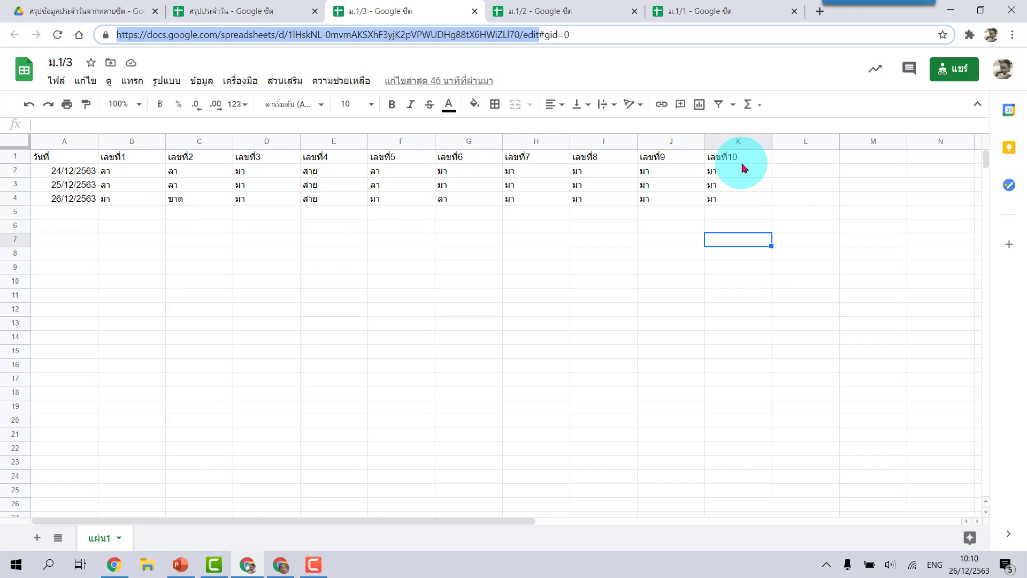
left_click(230, 11)
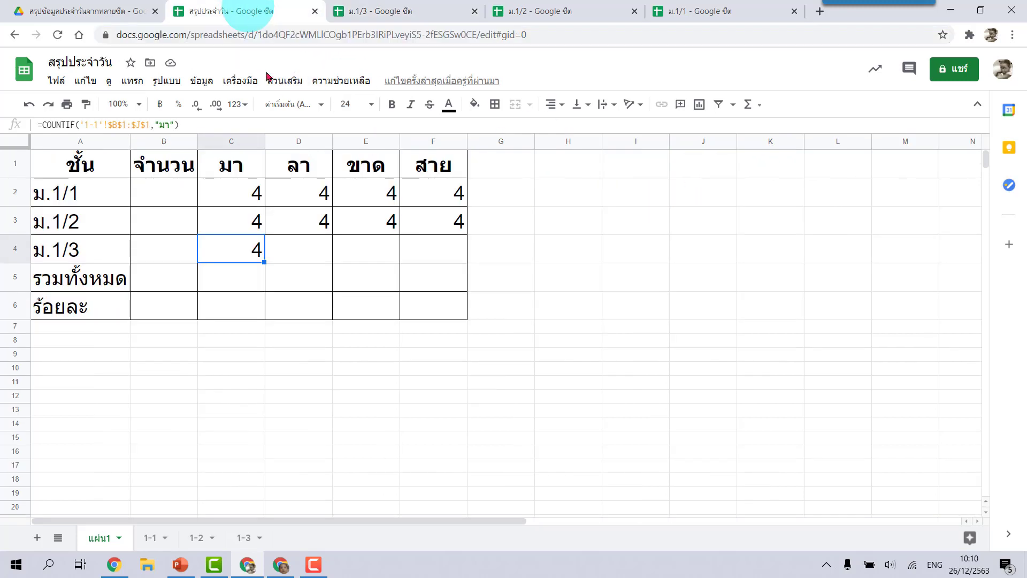
left_click(142, 124)
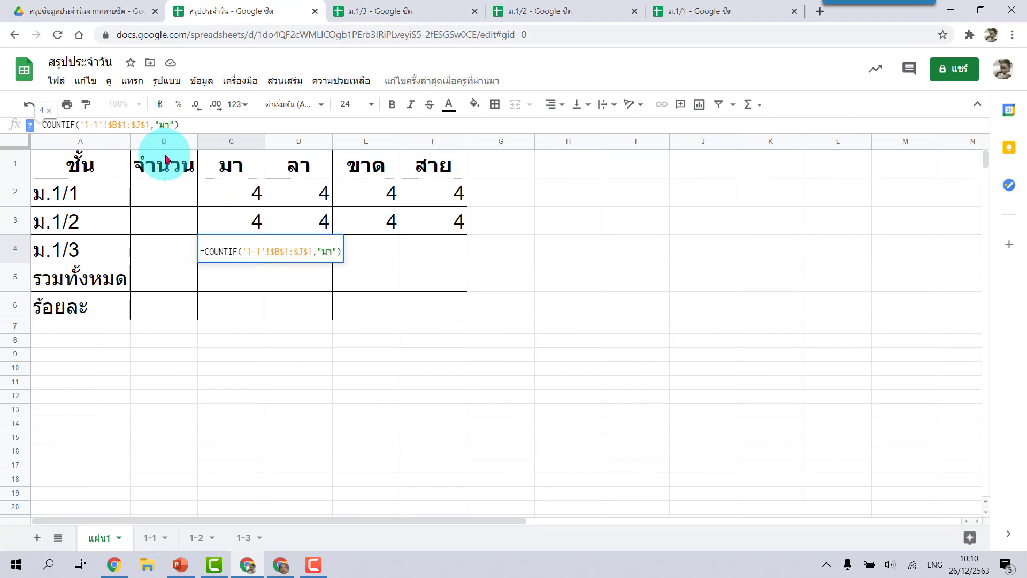
type("K")
key("Return")
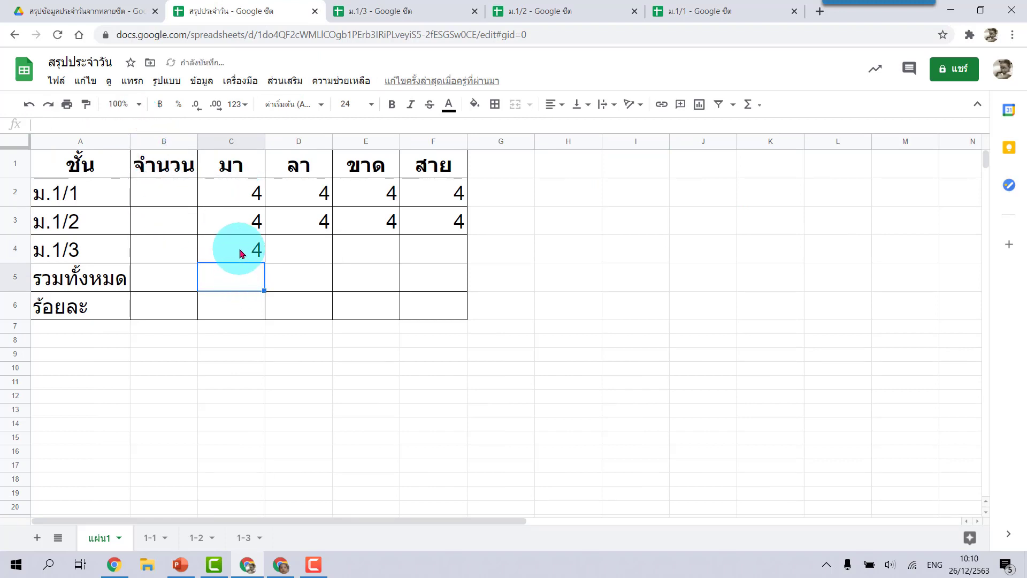
left_click(243, 249)
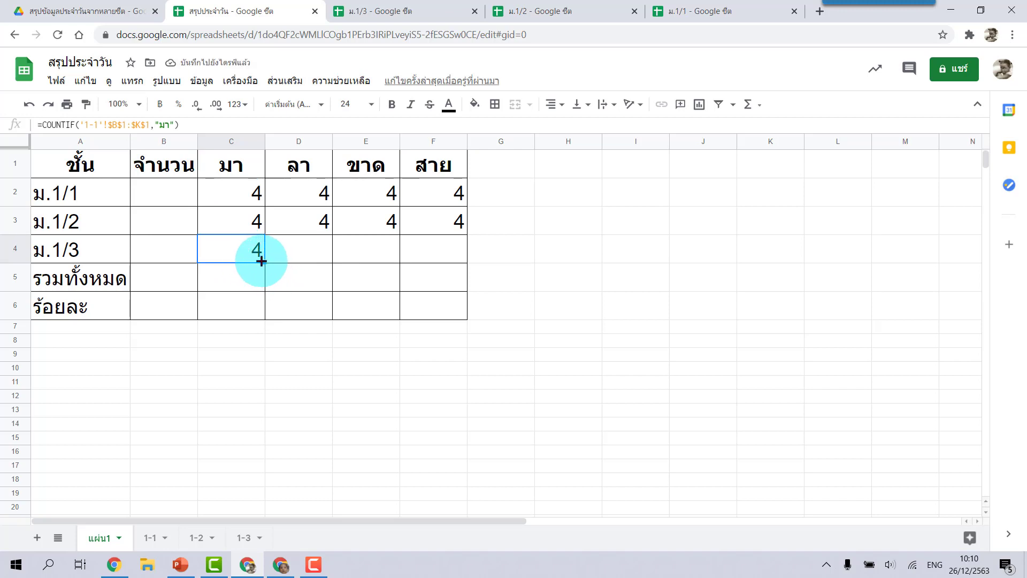
left_click_drag(261, 261, 438, 264)
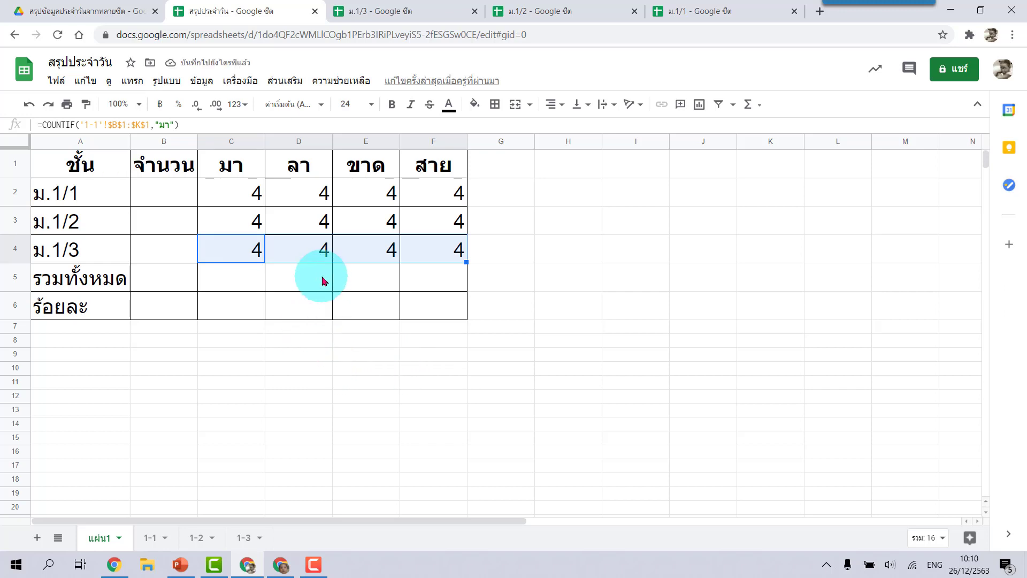
left_click(312, 194)
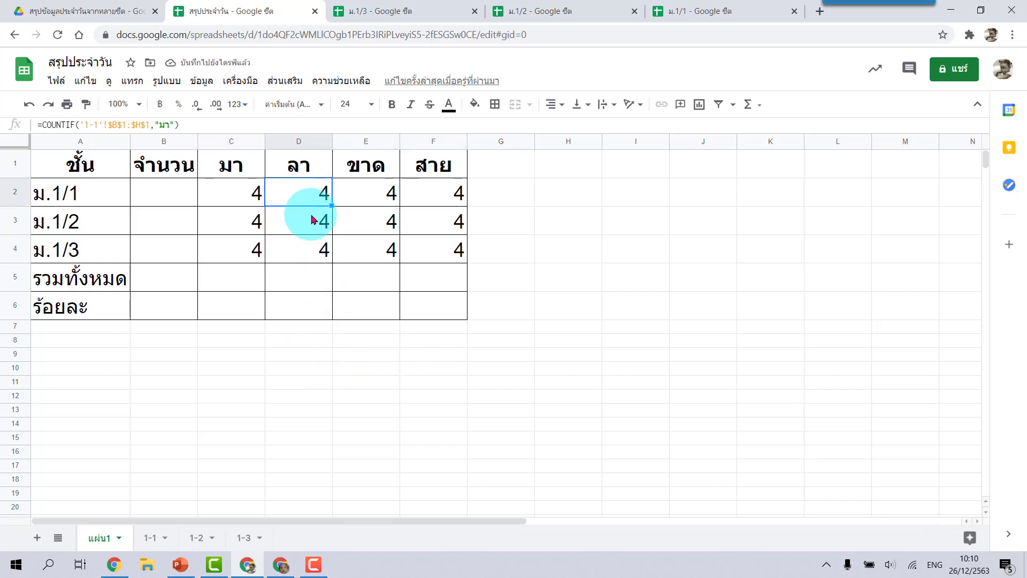
Check the copied row-4 formulas, then select the ลา counts D2:D4
left_click(298, 220)
left_click(309, 248)
left_click(374, 196)
left_click(381, 221)
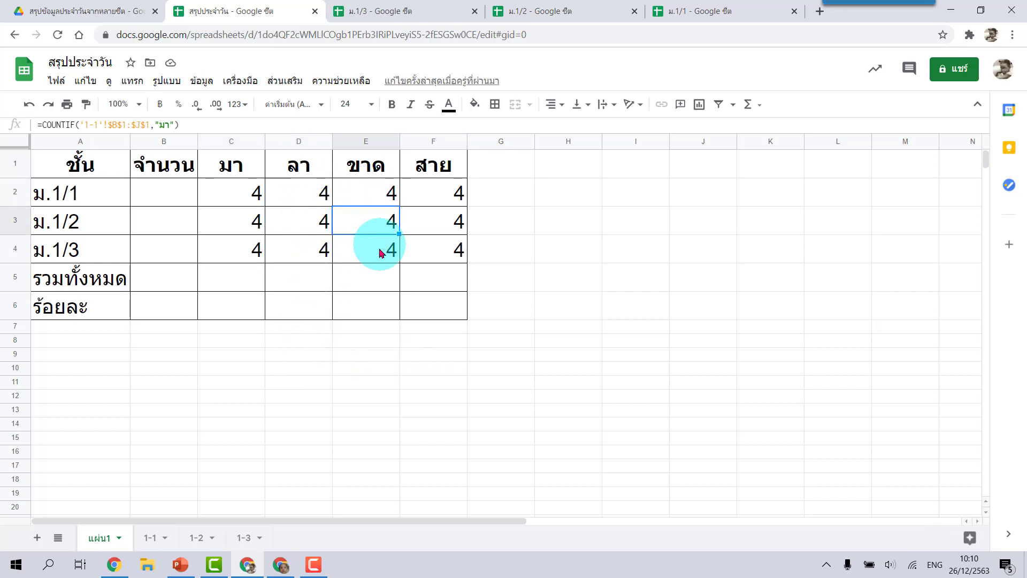
left_click(389, 251)
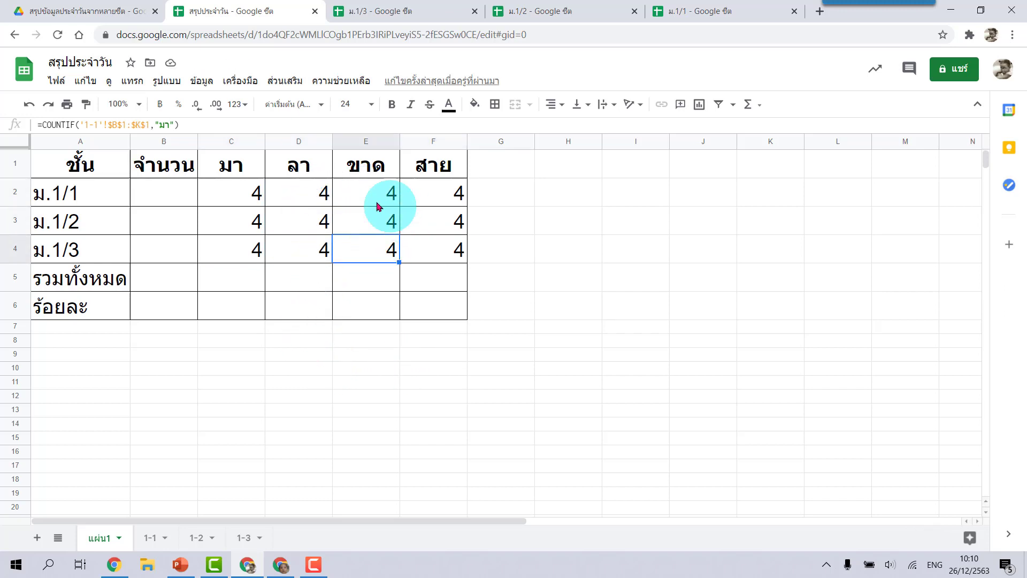
left_click(311, 193)
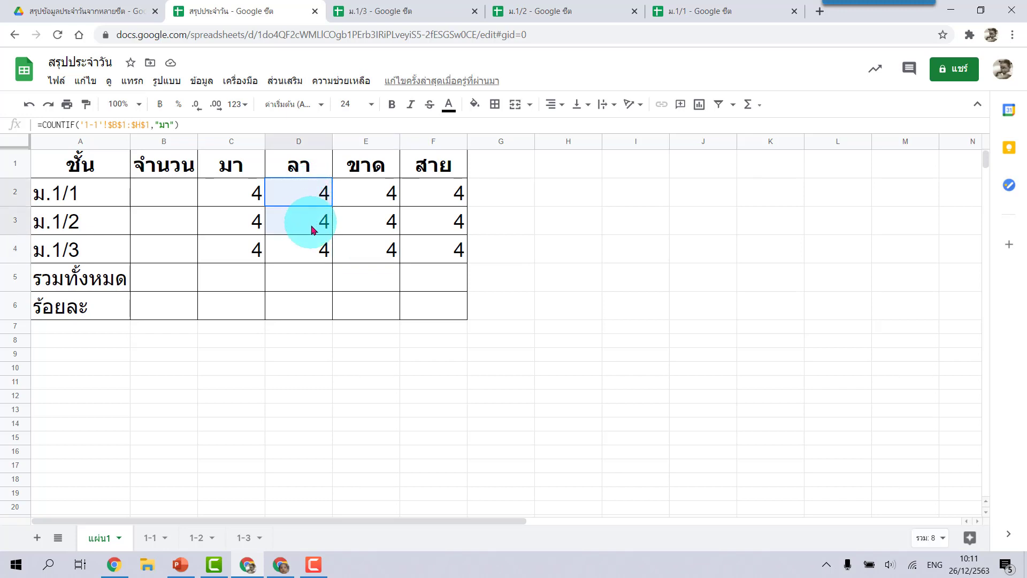
left_click_drag(311, 209, 310, 249)
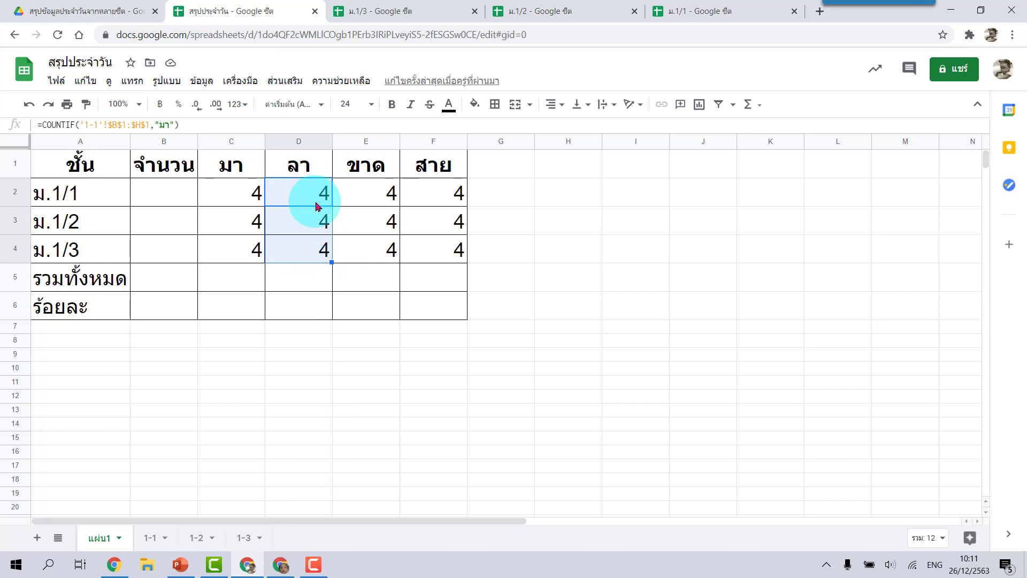
Replace มา with ลา inside the D2:D4 formulas, searching within formulas
left_click(85, 80)
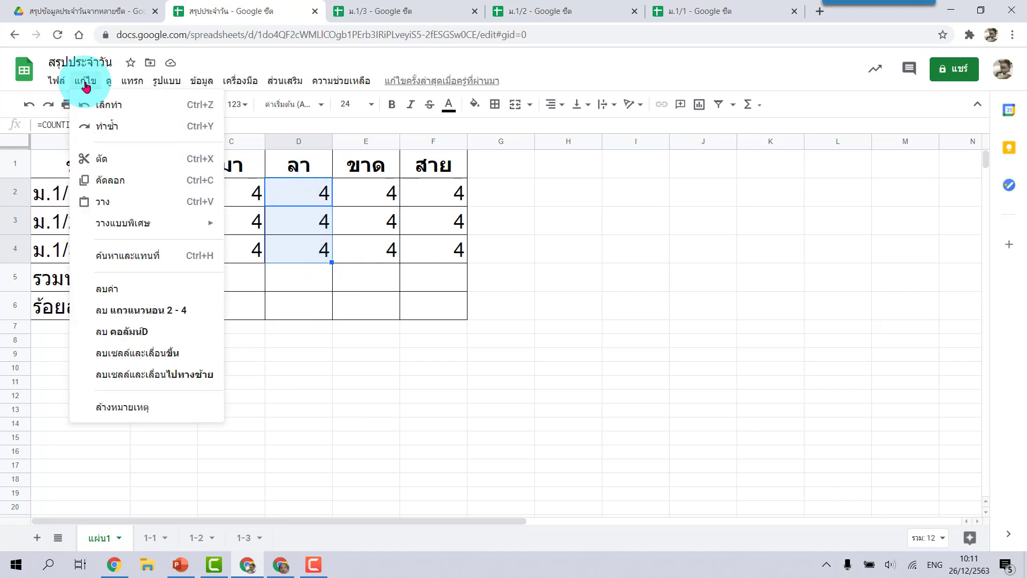
left_click(196, 263)
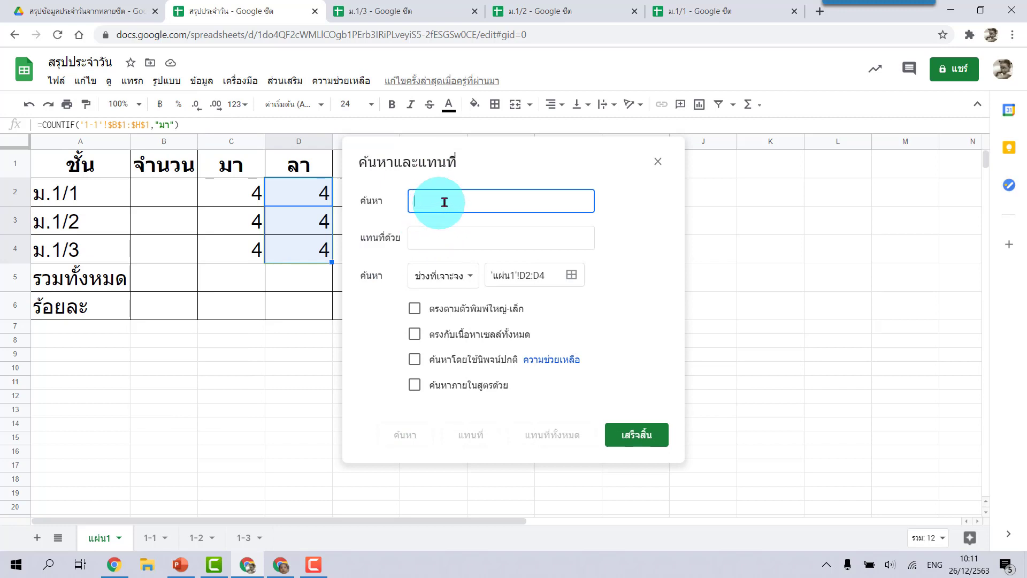
type("มา")
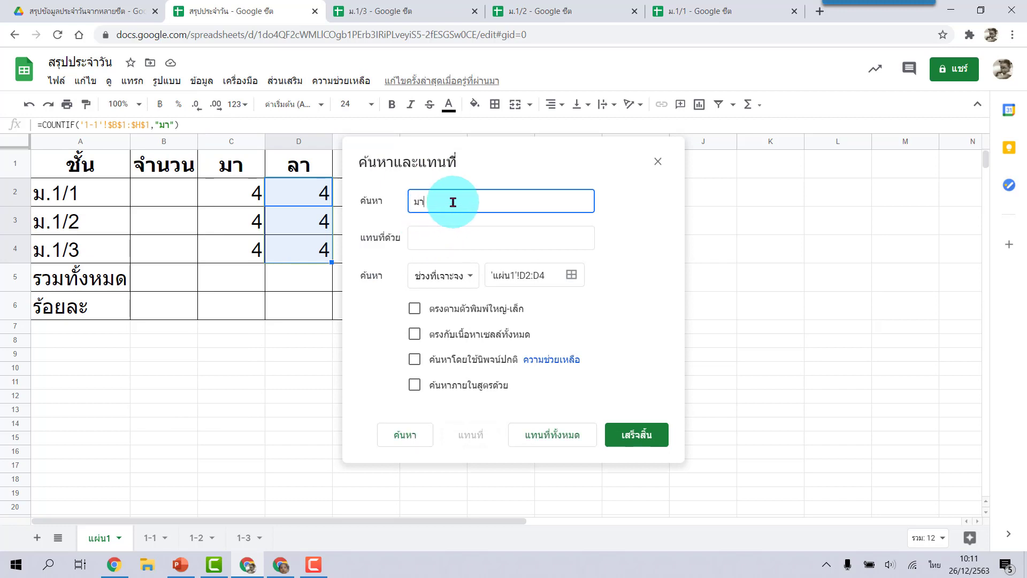
left_click(455, 237)
type("ลา")
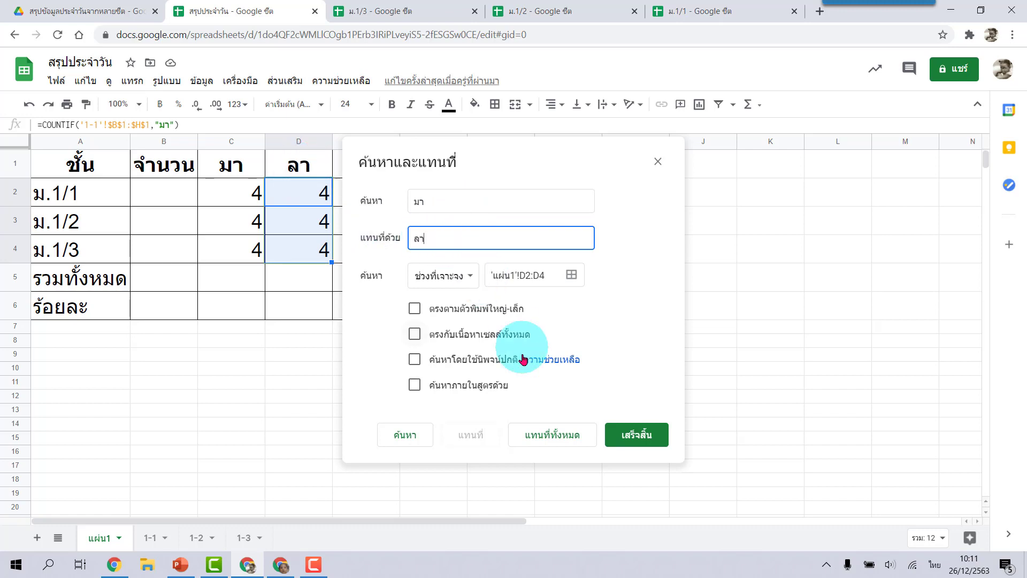
left_click(414, 386)
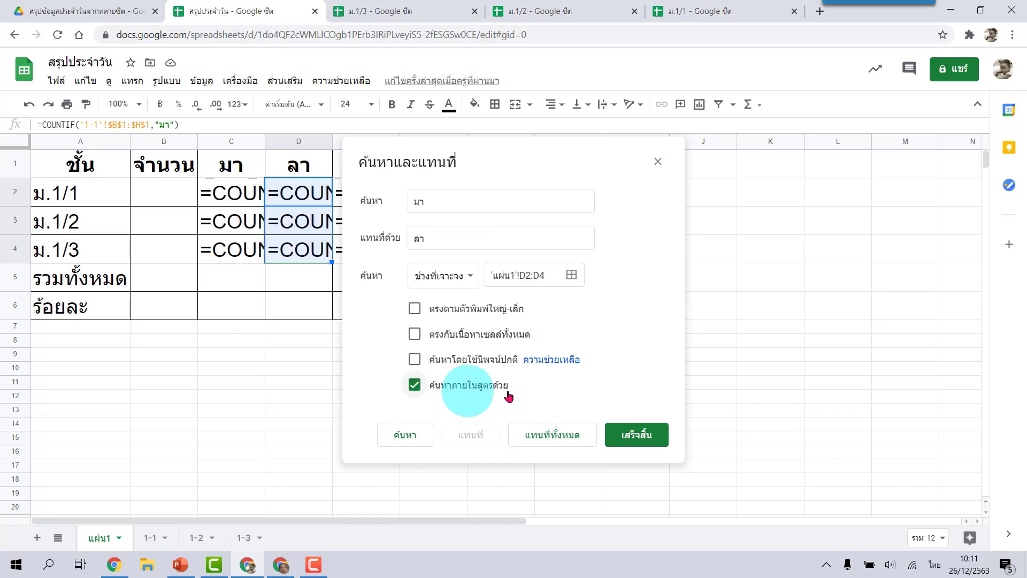
left_click(571, 439)
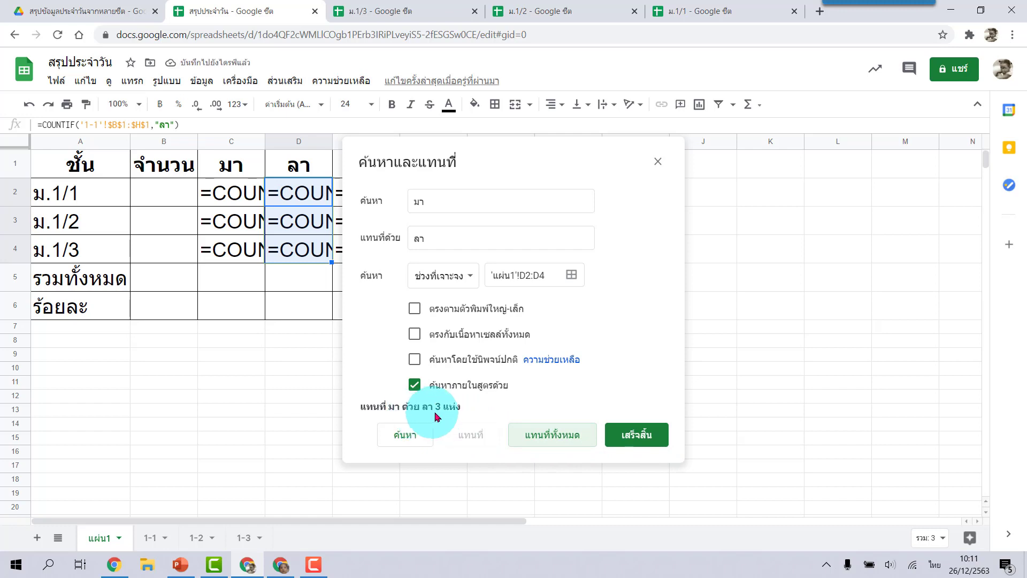
left_click(638, 434)
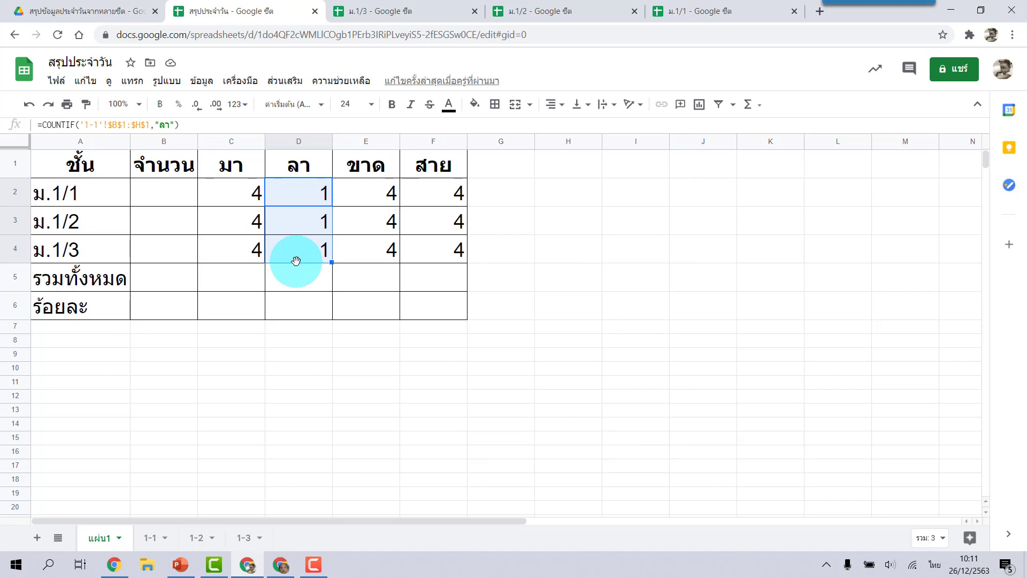
Replace มา with ขาด inside the E2:E4 COUNTIF formulas, searching within formulas
left_click_drag(376, 194, 367, 251)
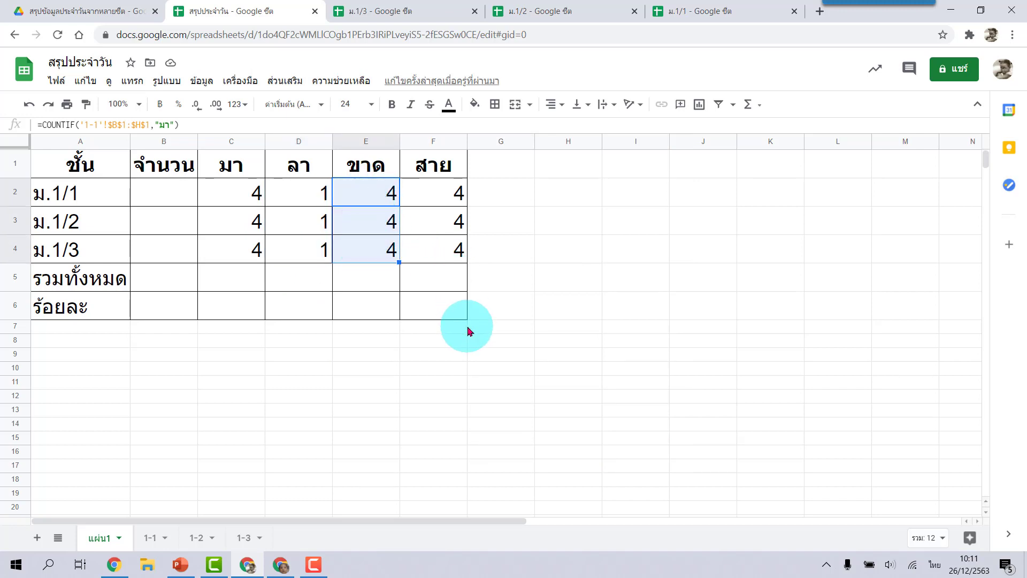
key("ctrl+h")
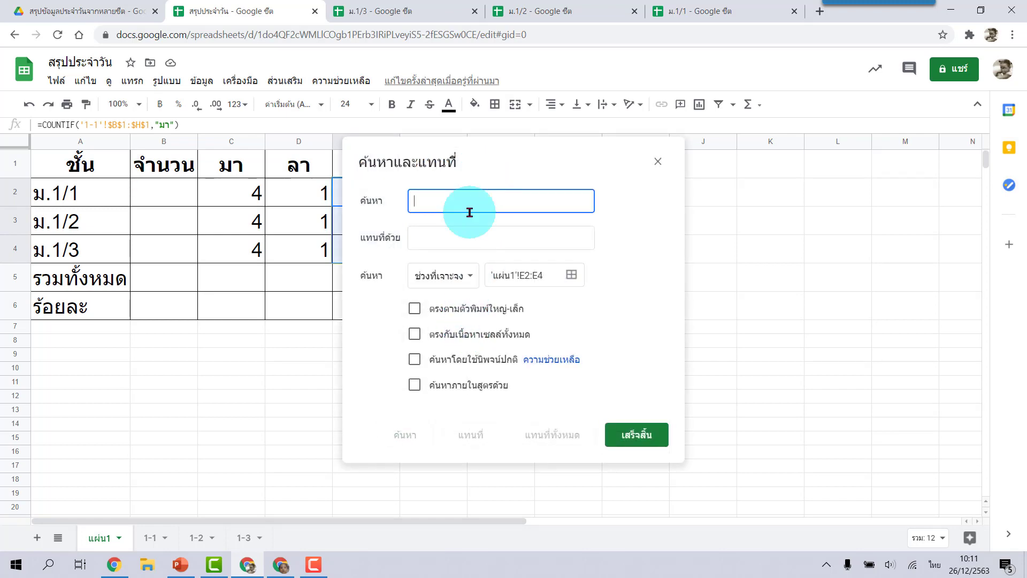
type("มา")
left_click(452, 241)
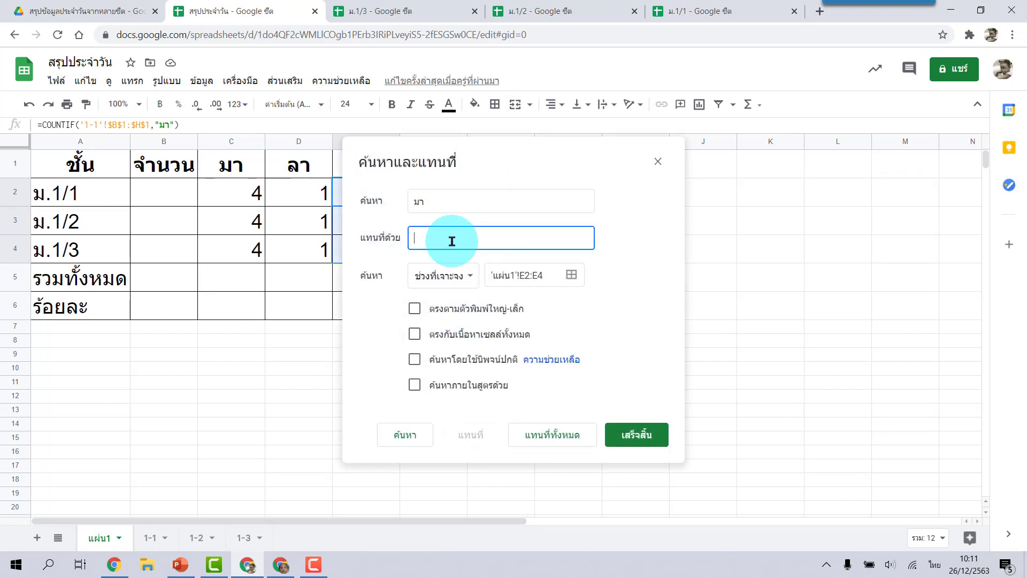
type("ขาด")
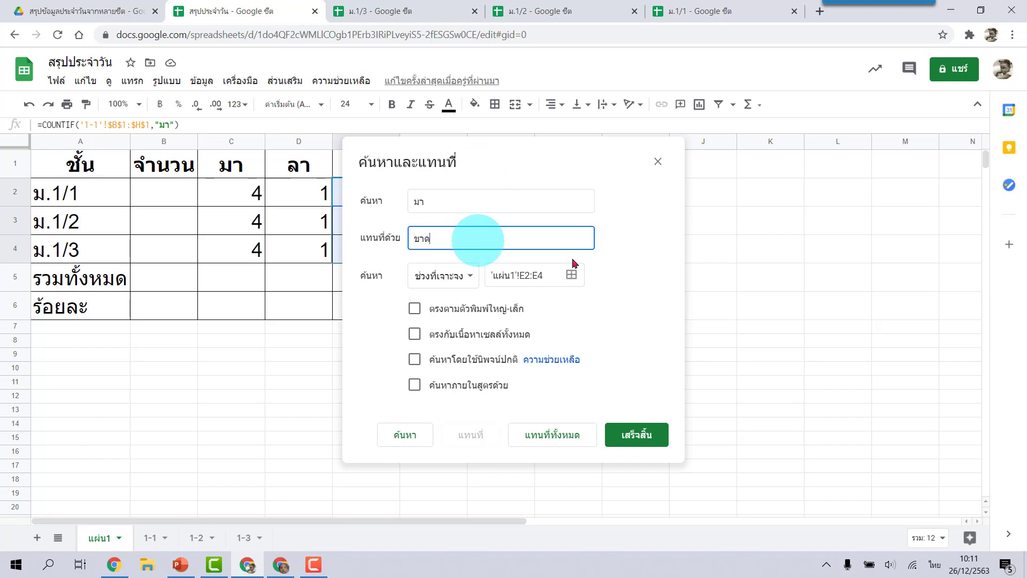
left_click(415, 385)
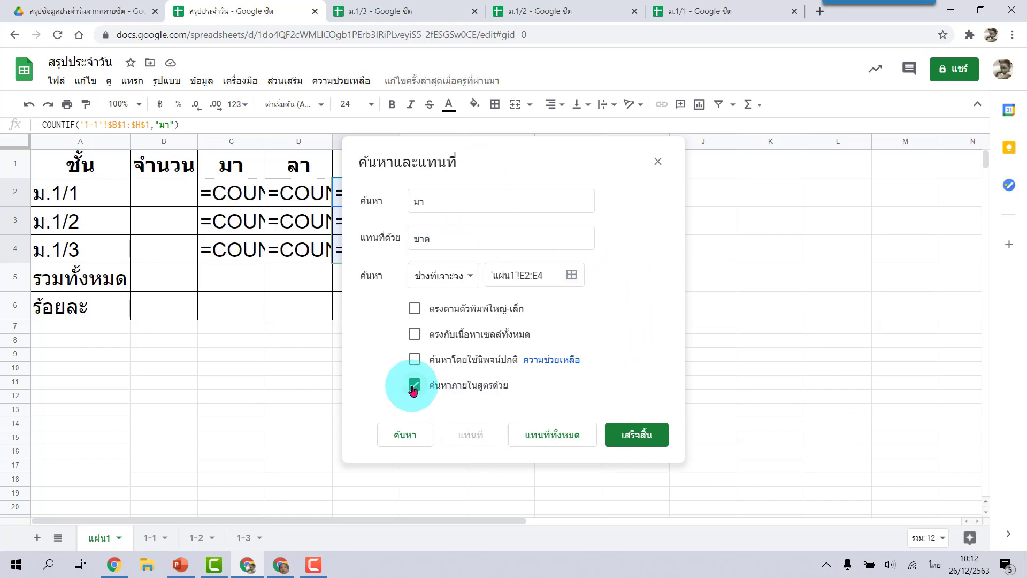
left_click(544, 435)
left_click(643, 436)
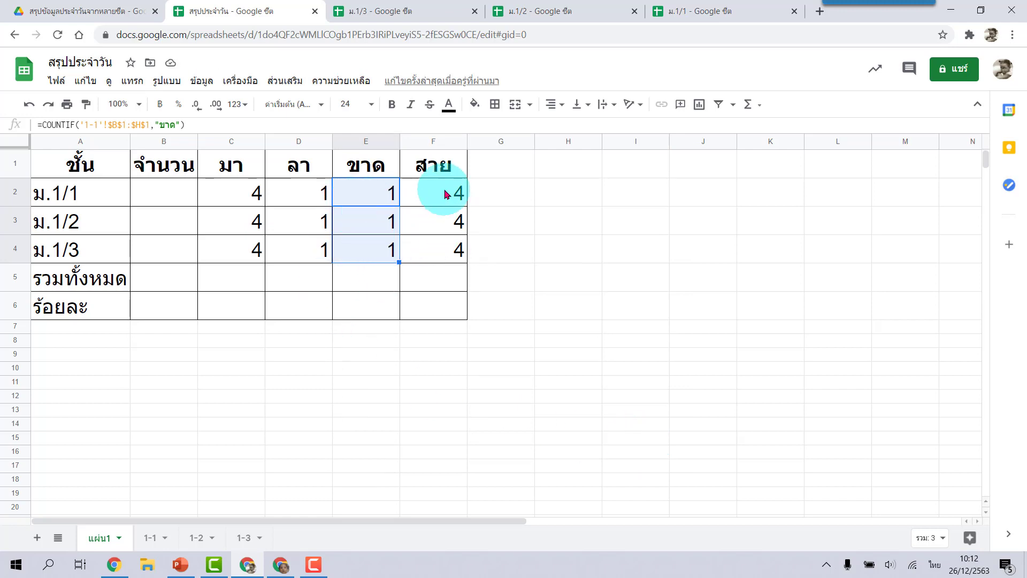
left_click_drag(445, 193, 428, 251)
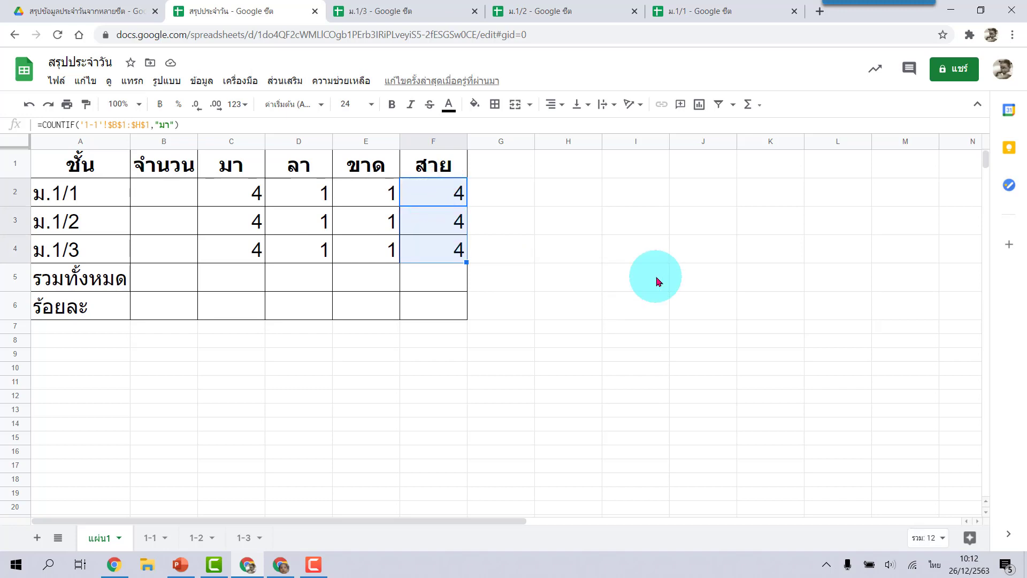
Start a Find and replace for มา in the สาย counts, then close it
key("ctrl+h")
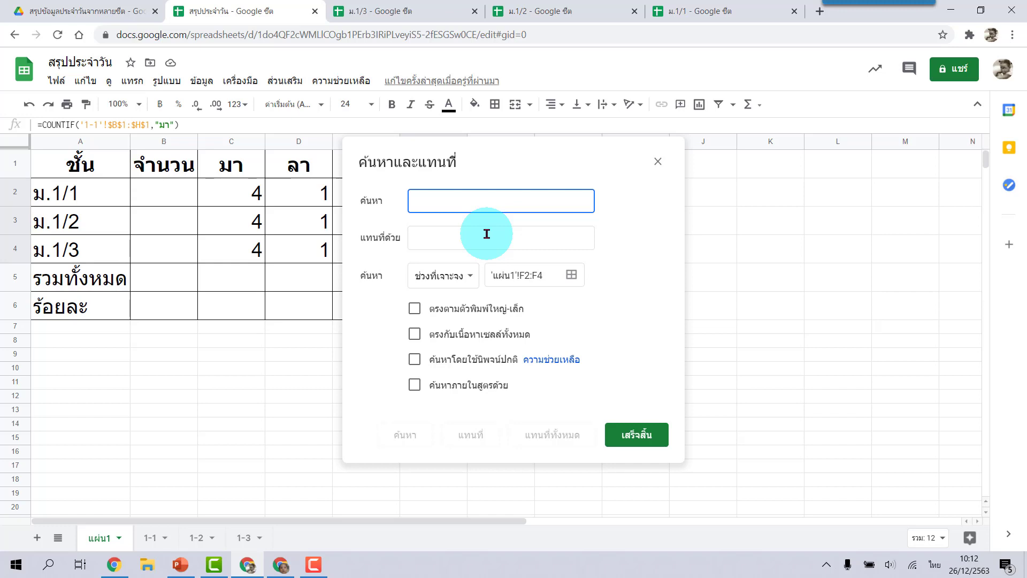
type("มา")
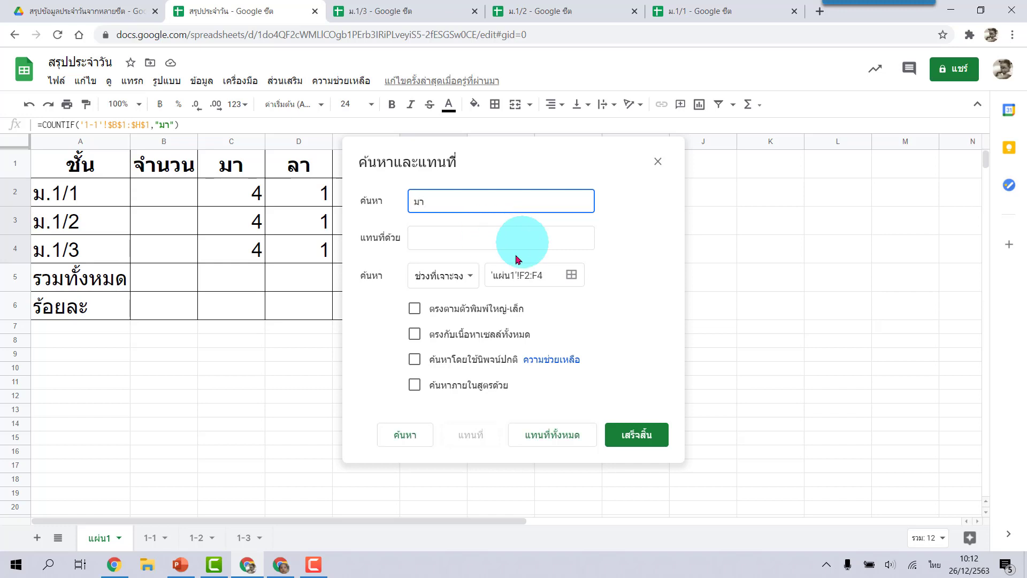
left_click(445, 237)
type("ขาด")
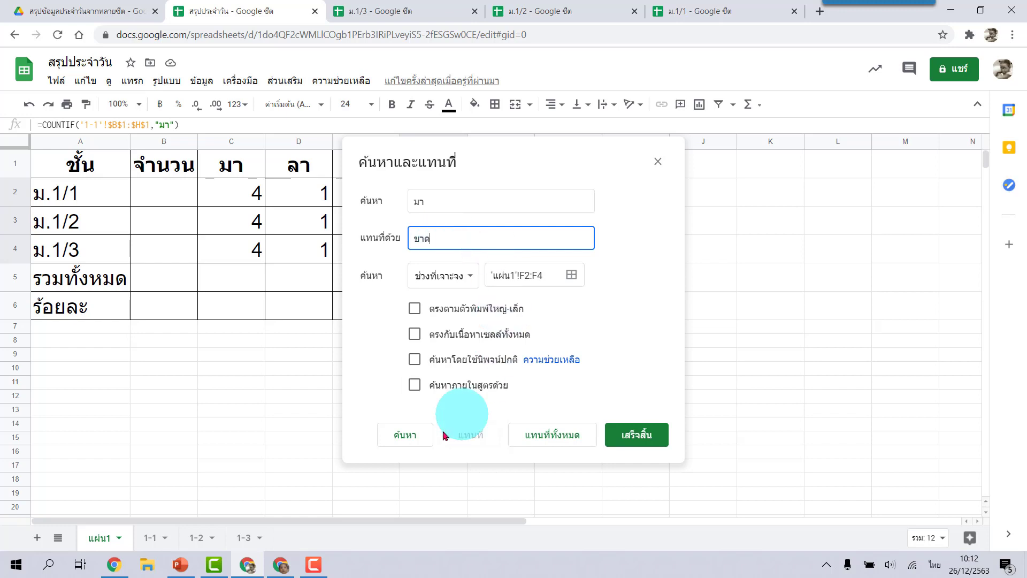
left_click(415, 385)
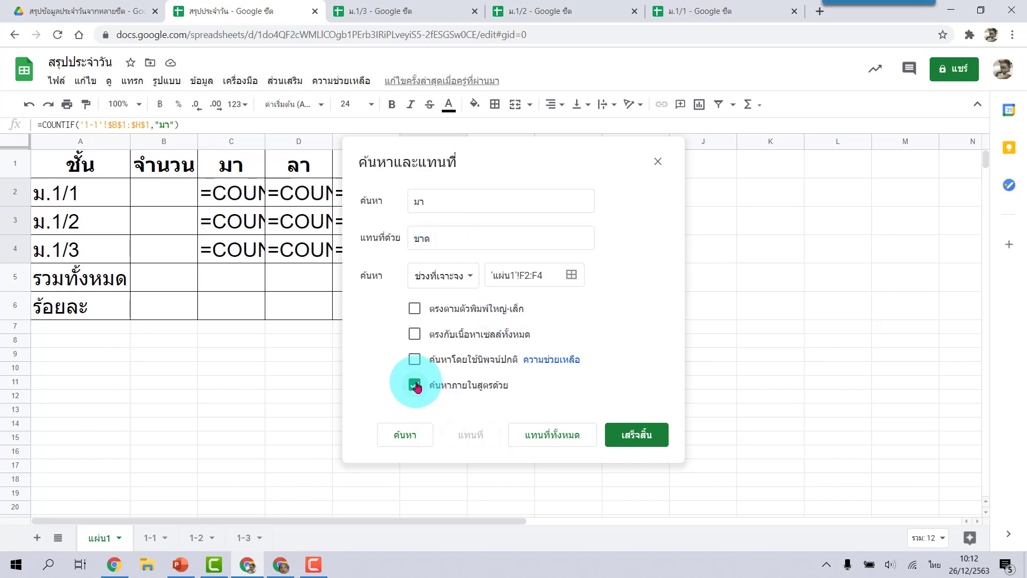
left_click(656, 434)
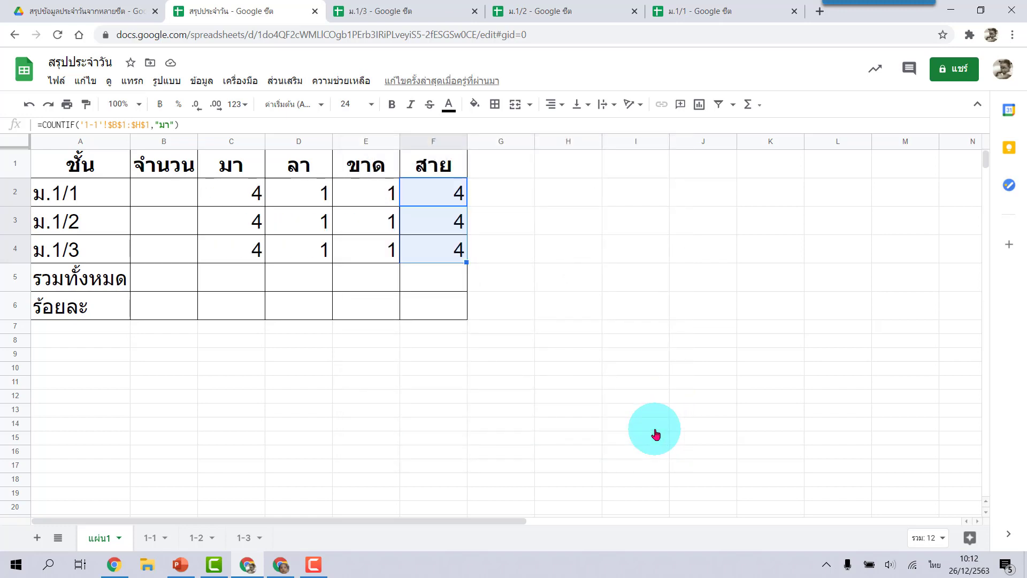
Review the COUNTIF formulas in C2 through F2, then switch to the 1-1 sheet
left_click(241, 190)
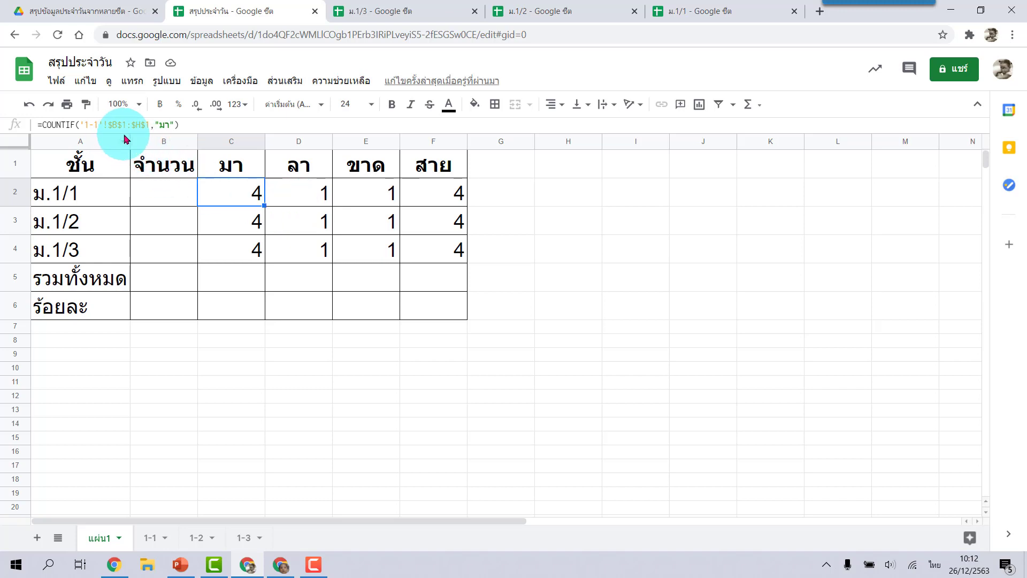
left_click(303, 192)
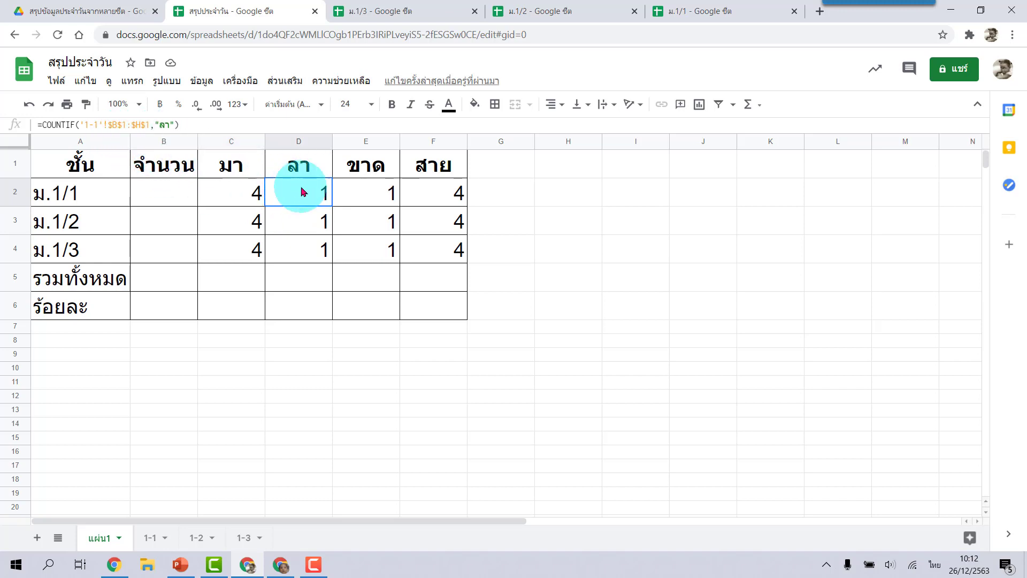
left_click(348, 196)
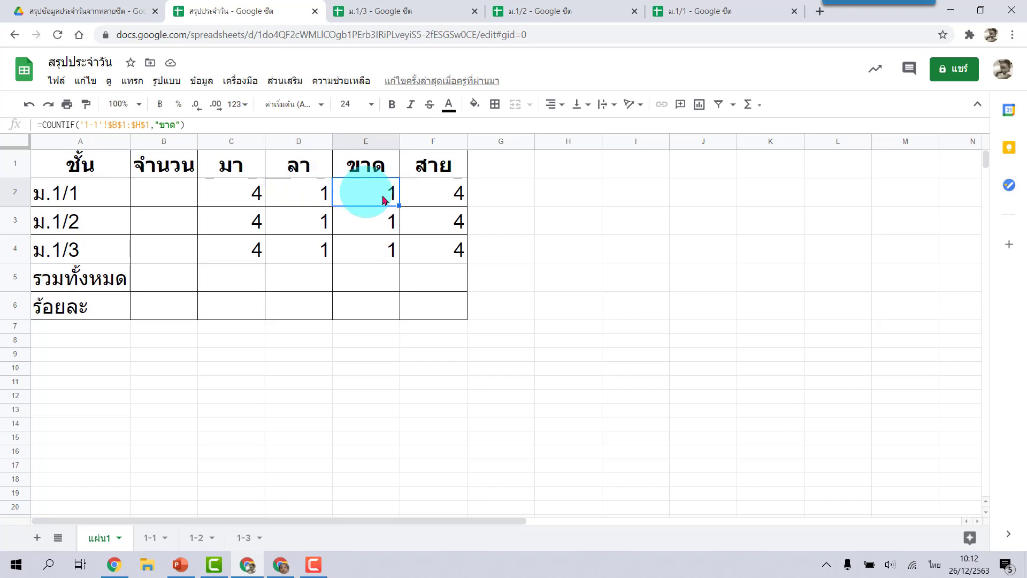
left_click(436, 198)
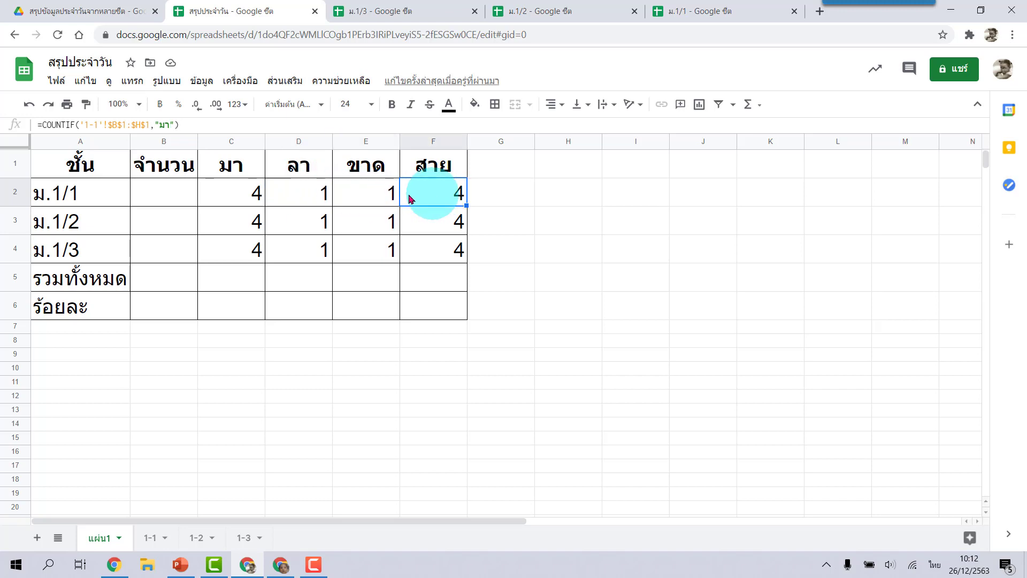
left_click(392, 201)
left_click(323, 200)
left_click(242, 202)
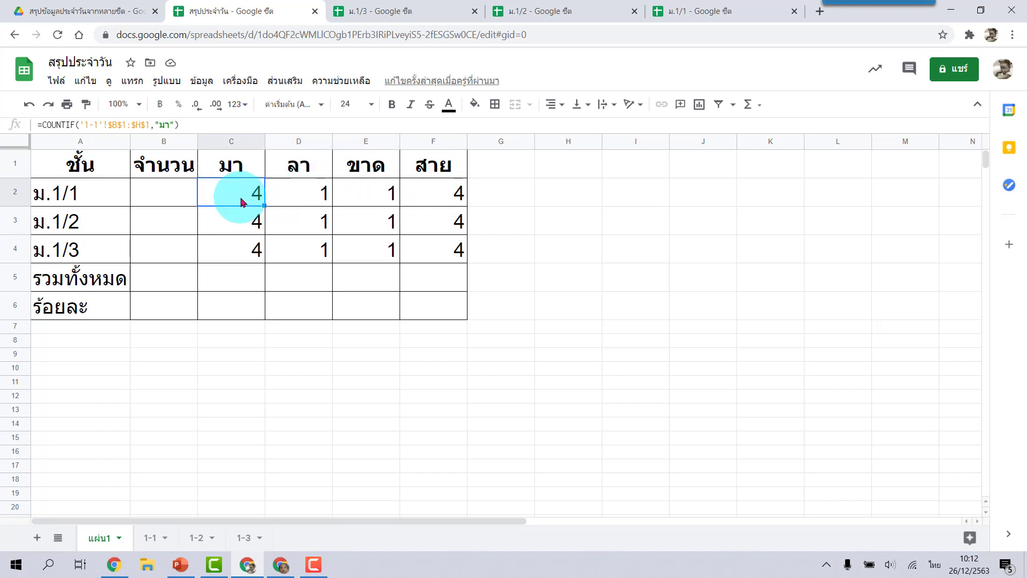
left_click(150, 538)
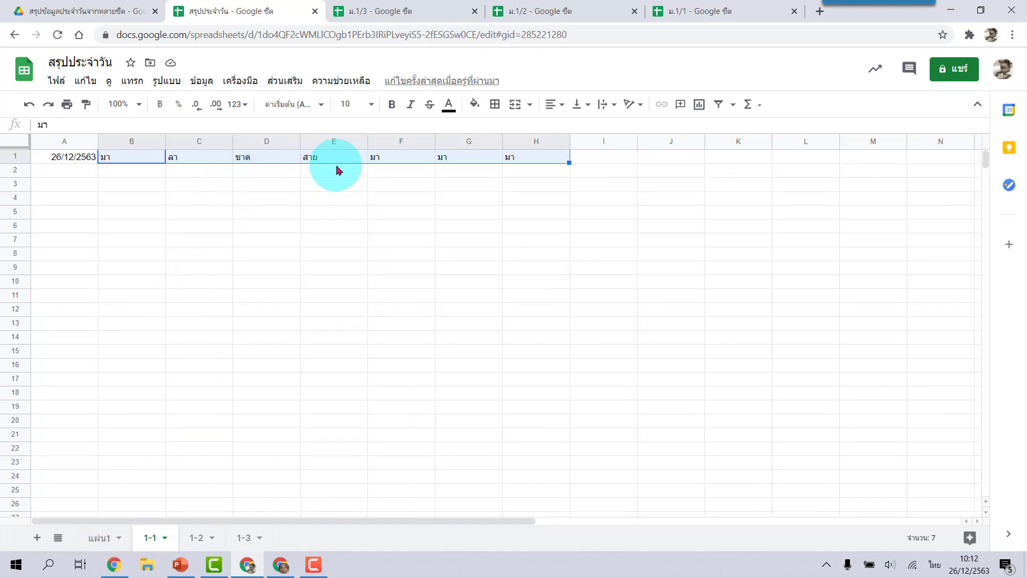
Enter ขาด in the 1-1 sheet's F1, then undo it
left_click(393, 160)
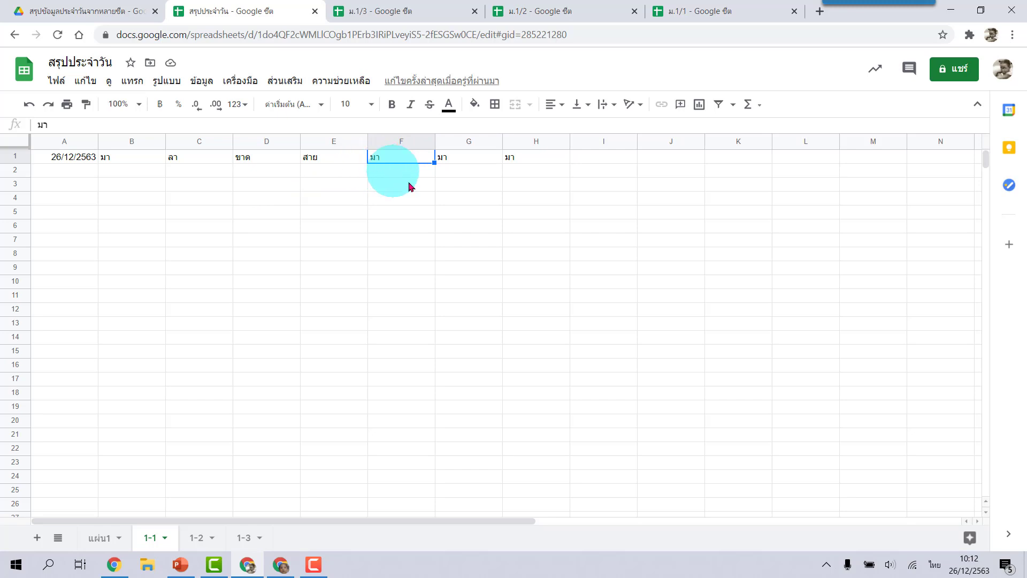
type("ขาด")
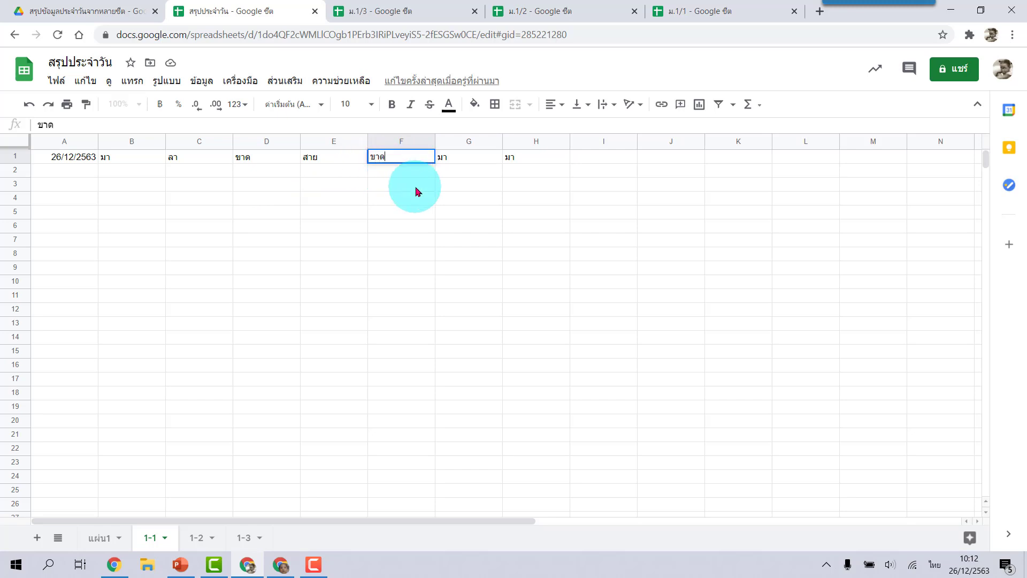
key("Return")
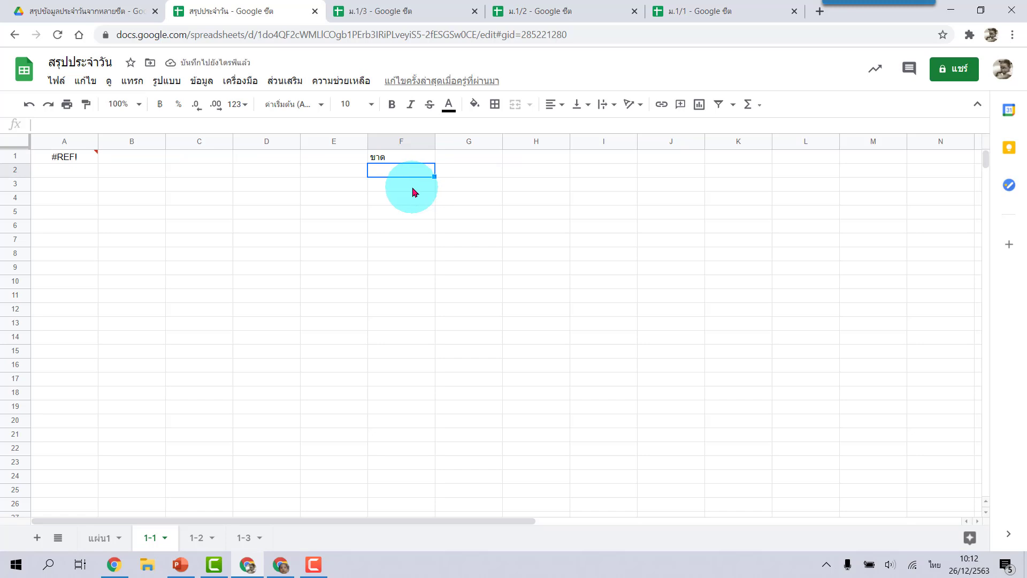
key("ctrl+z")
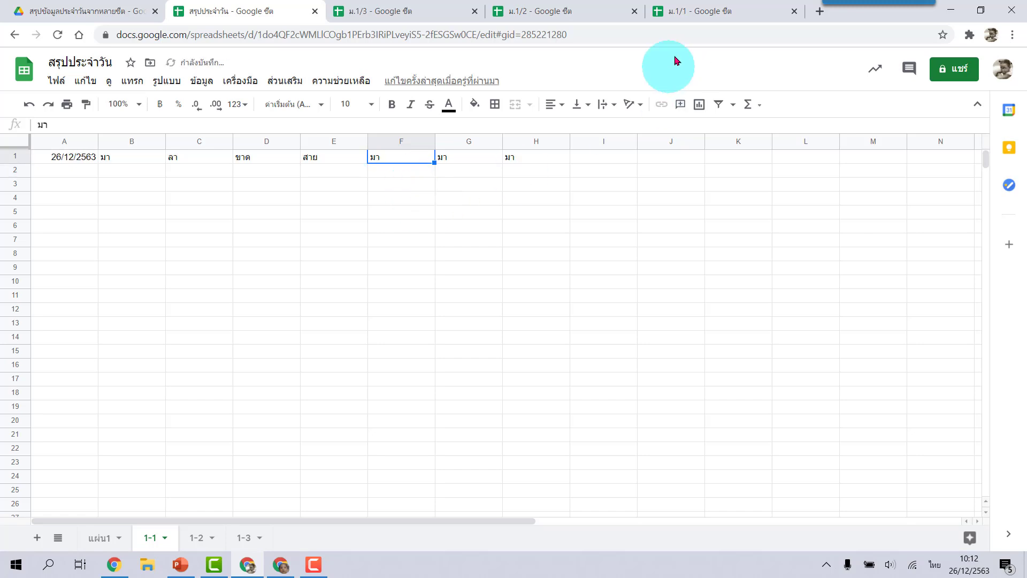
Record ขาด for เลขที่5 on 26/12/2563 in cell F4 of the ม.1/1 file
left_click(693, 12)
left_click(406, 311)
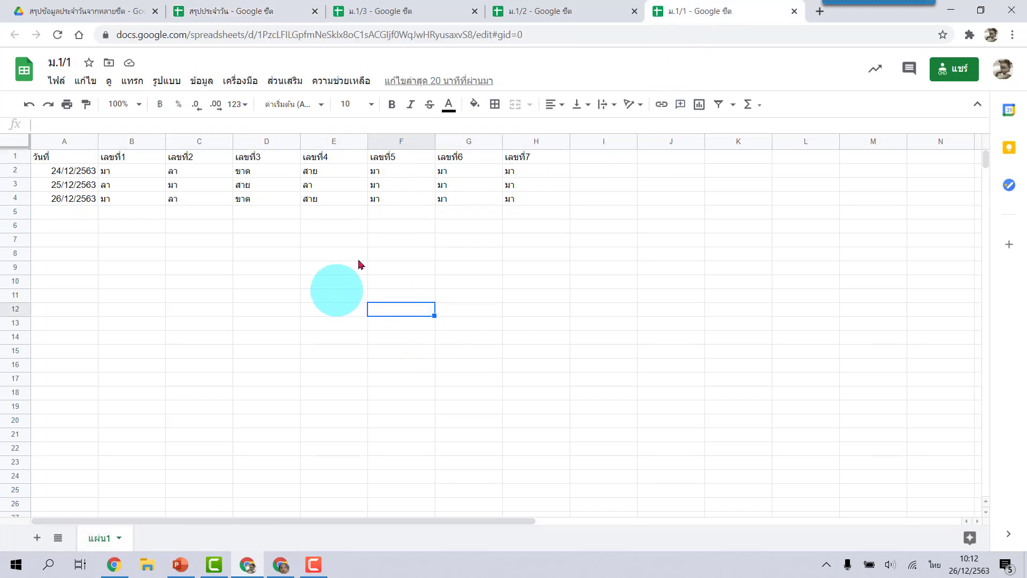
left_click(389, 203)
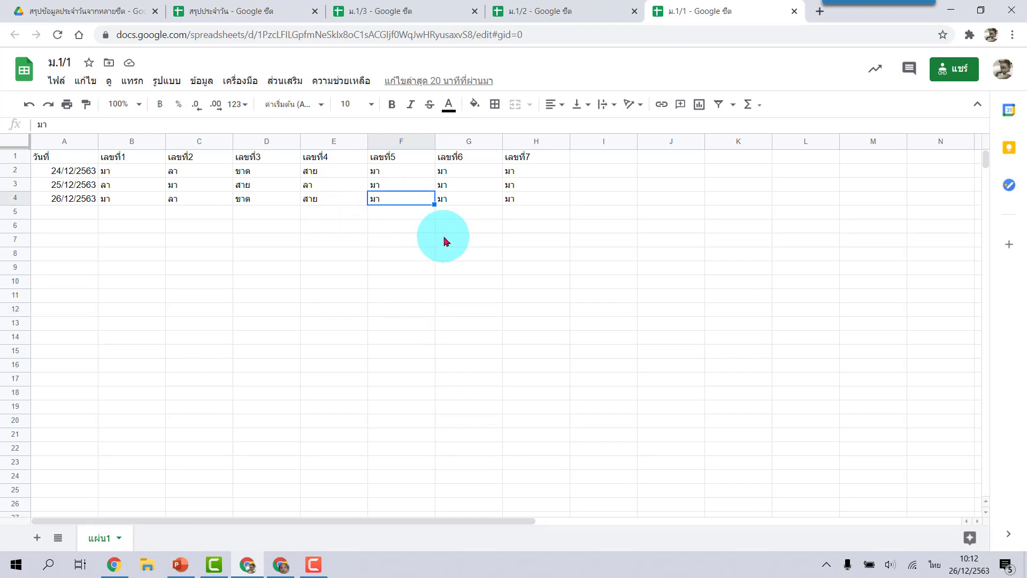
type("ขาด")
key("Return")
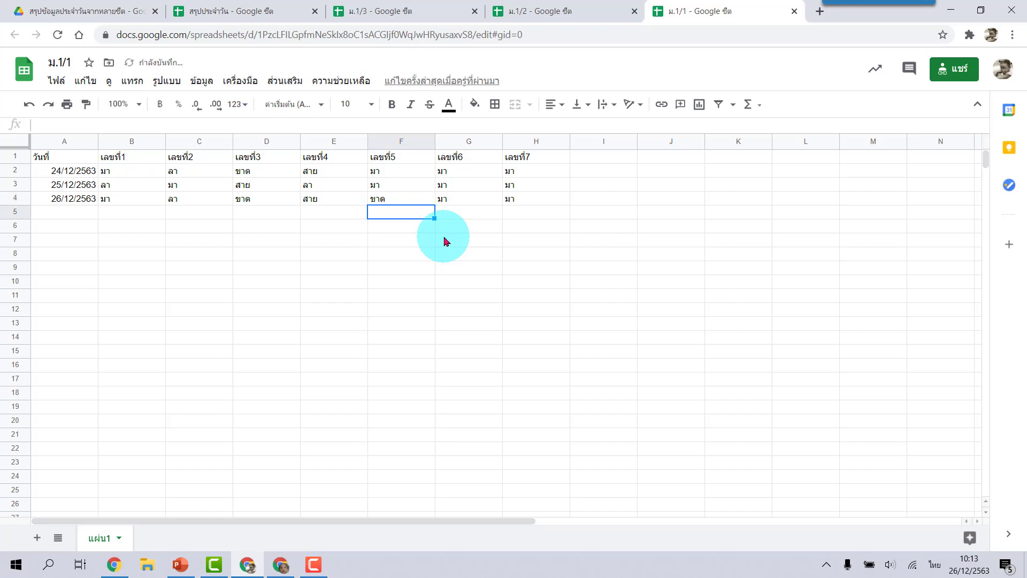
left_click(227, 11)
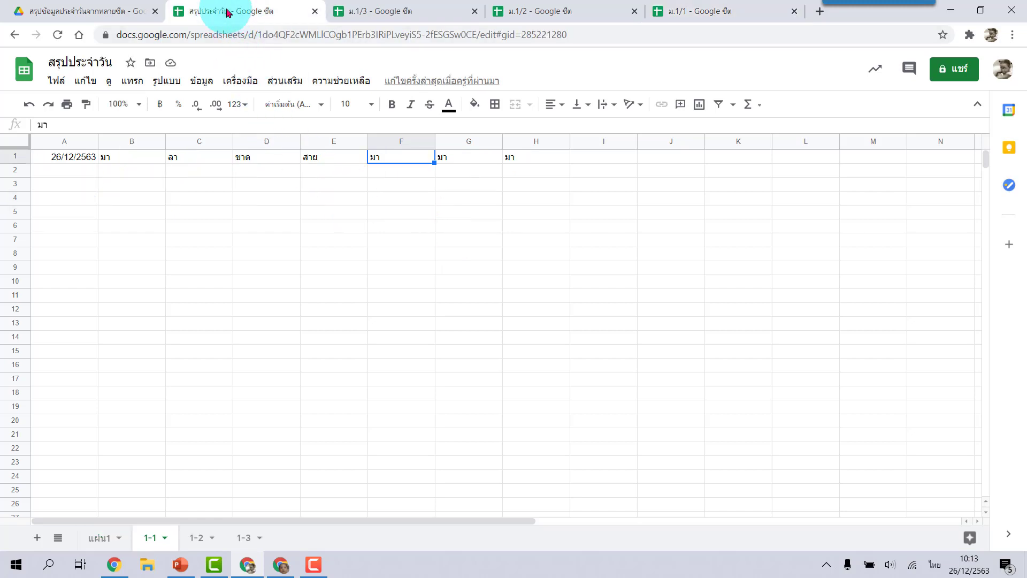
Check the updated แผ่น1 counts (3, 1, 2, 3) and start a formula in B2 under จำนวน
left_click(98, 538)
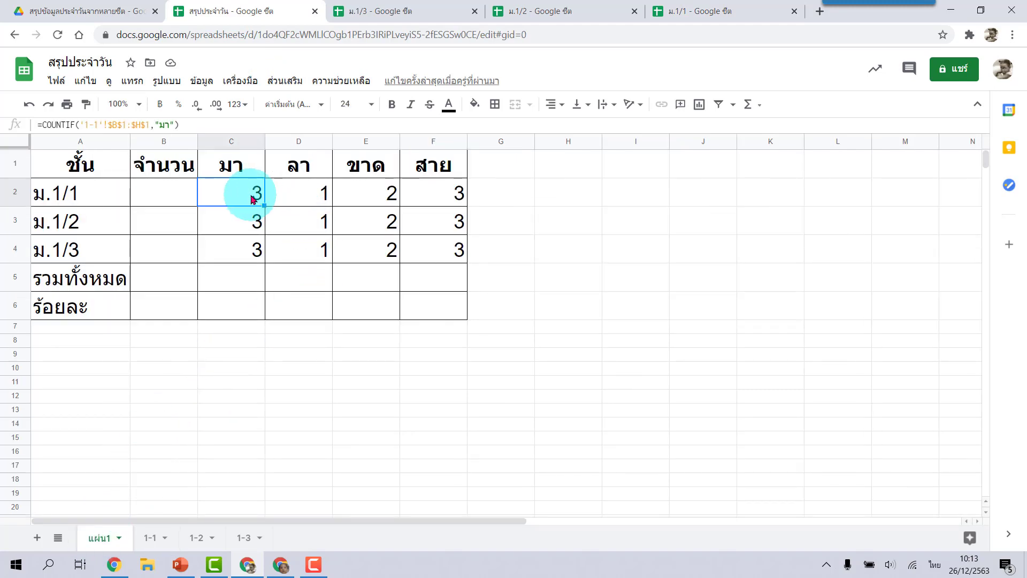
left_click(384, 197)
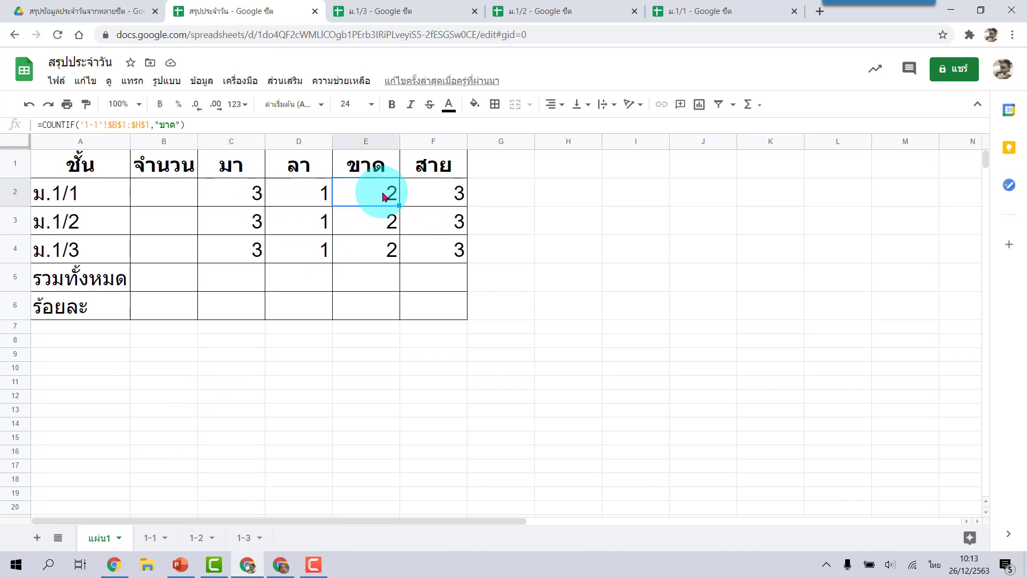
left_click(434, 199)
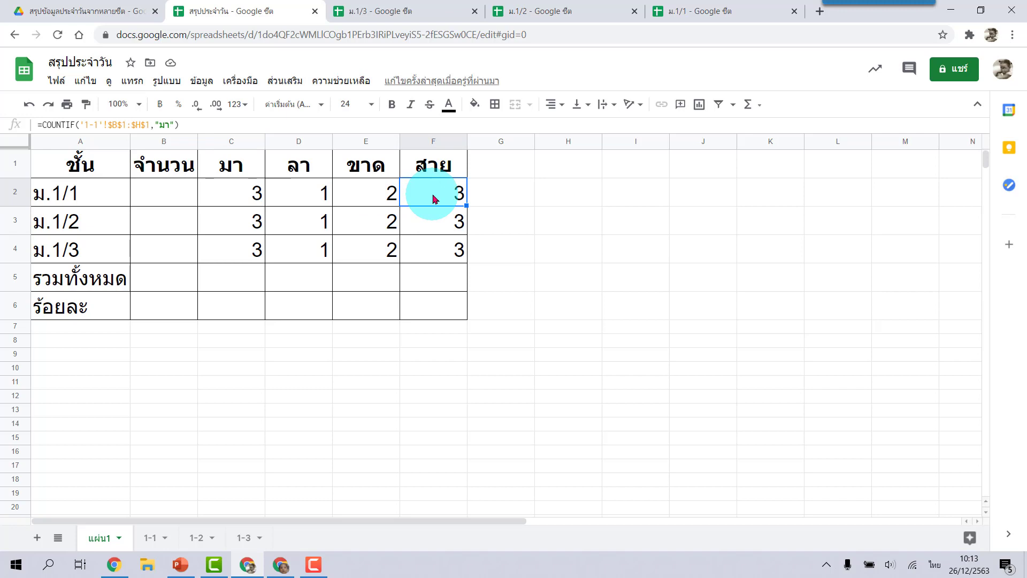
left_click(173, 198)
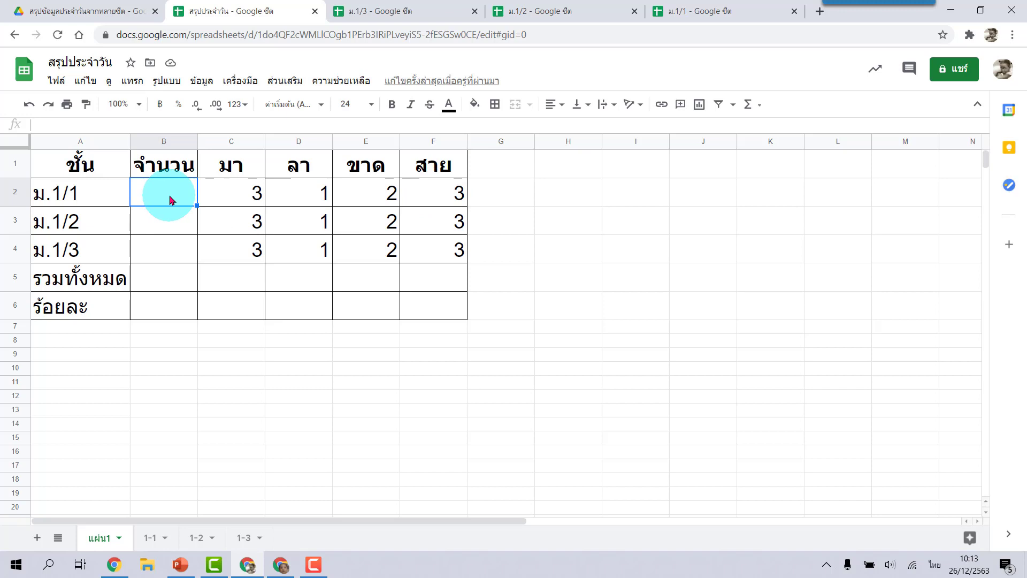
double_click(172, 199)
type("ช")
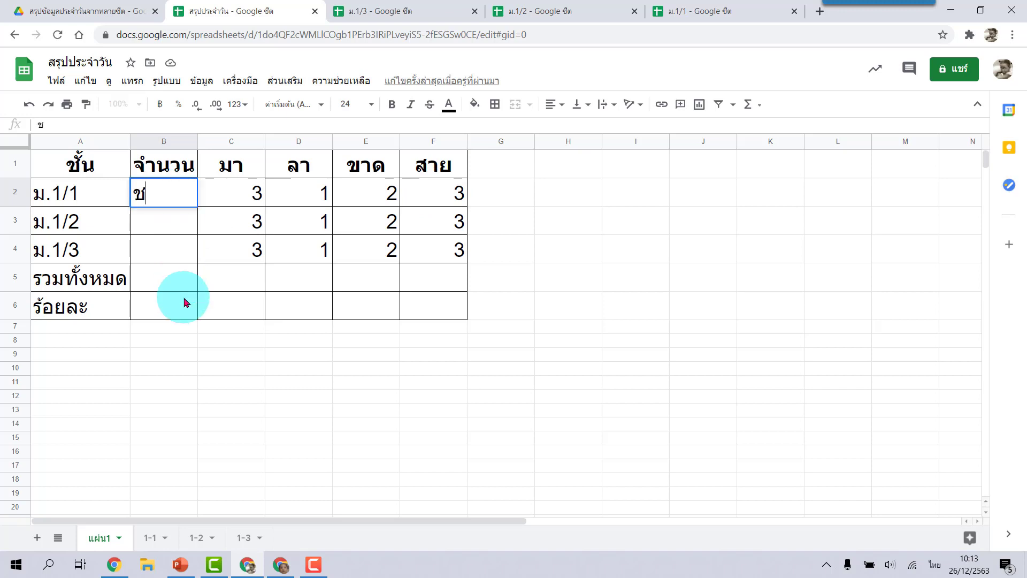
type("=")
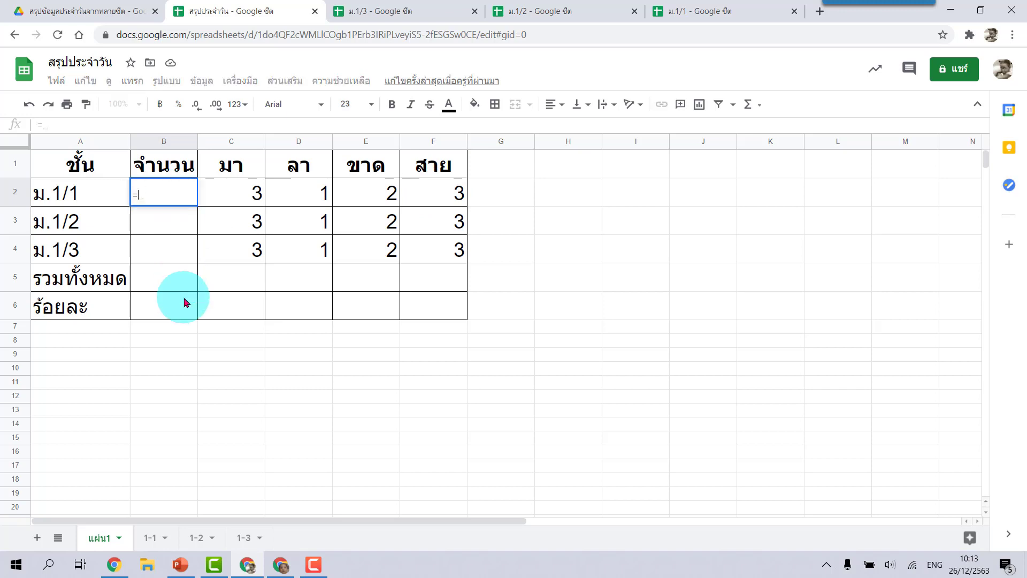
type("sum")
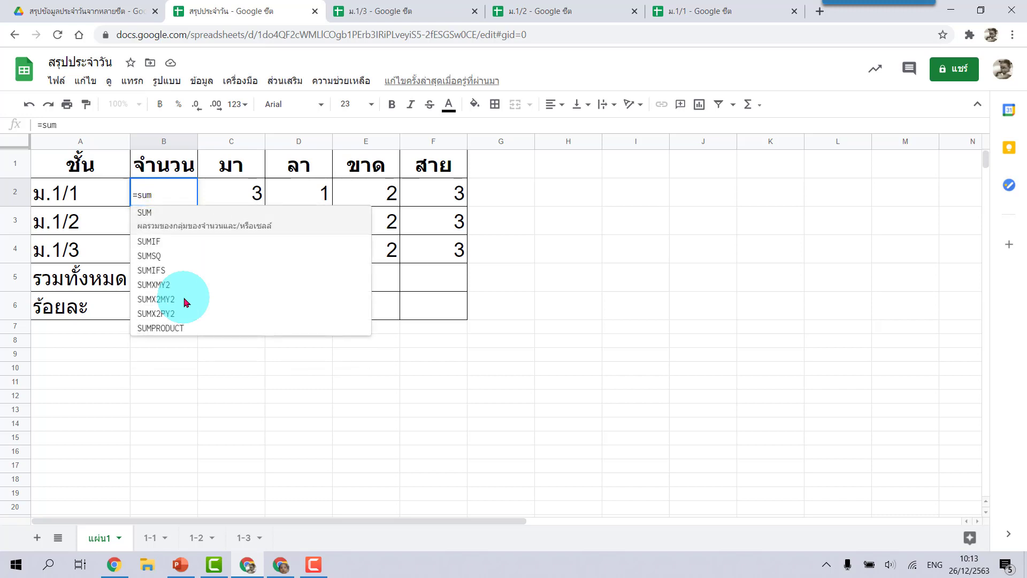
type("(")
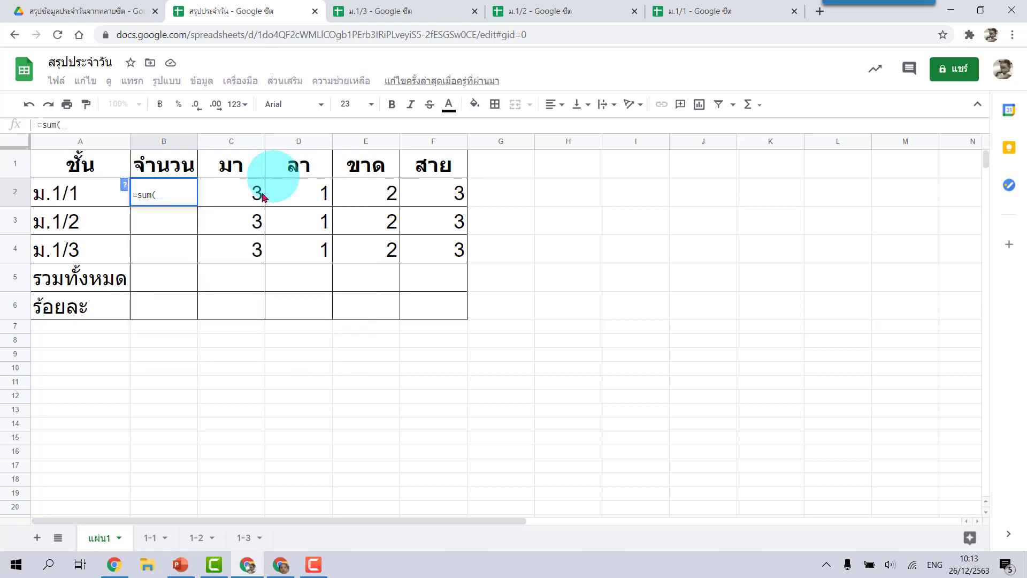
Finish the B2 total as =sum(C2:F2) and dismiss the autofill suggestion
left_click_drag(219, 194, 442, 210)
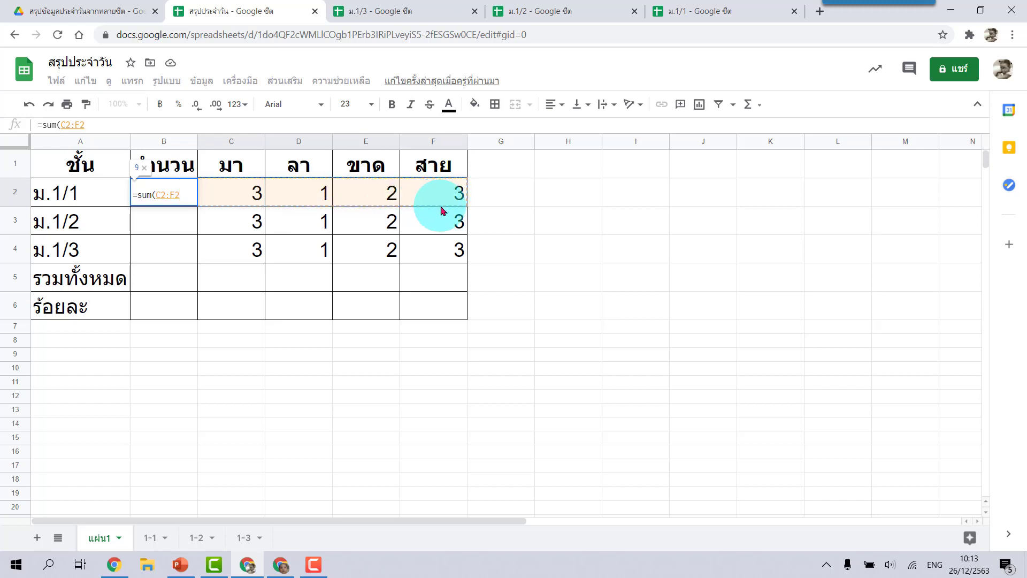
type(")")
key("Return")
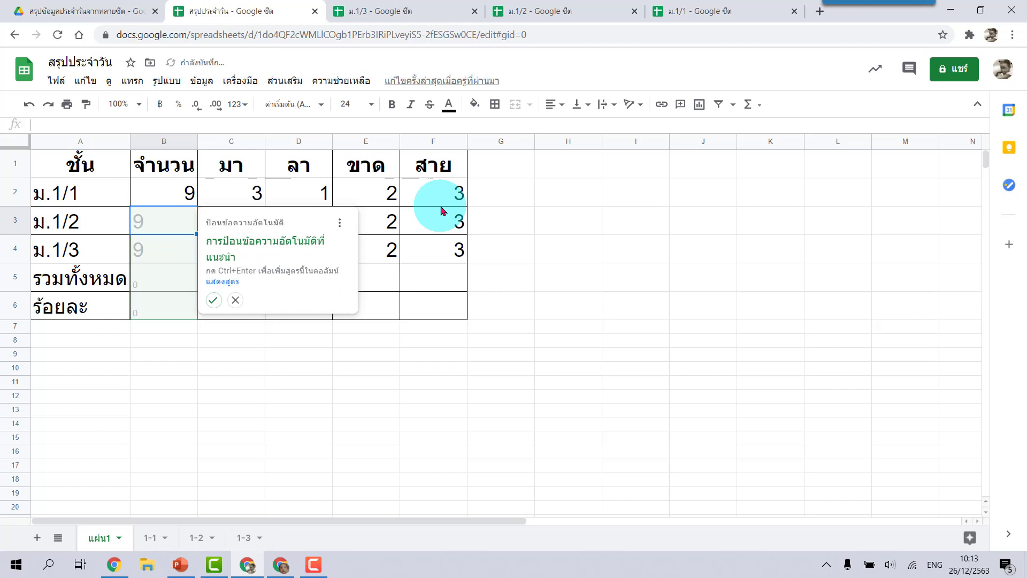
left_click(526, 202)
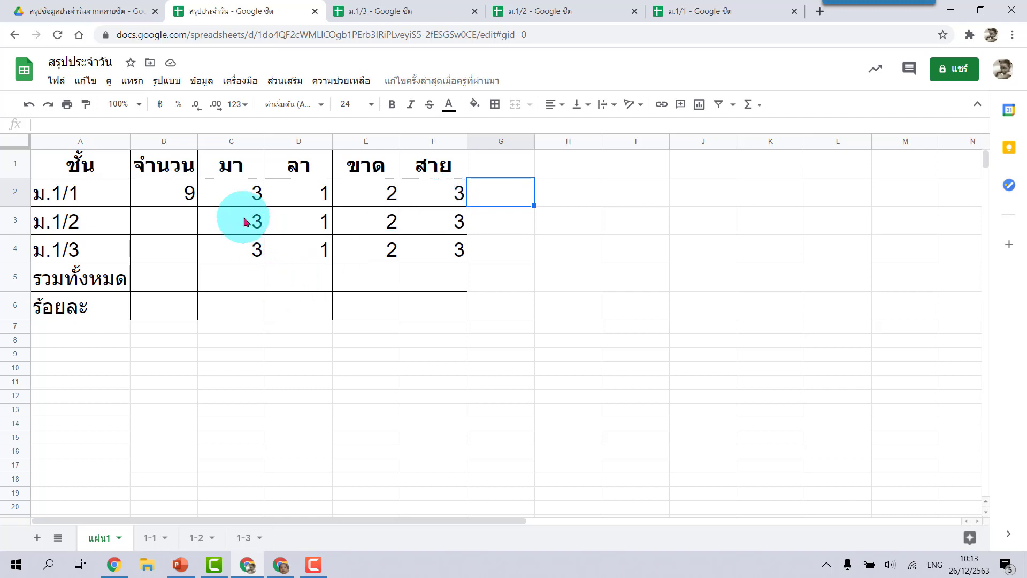
Copy the B2 sum formula down to B3:B4 so each class totals 9
left_click(245, 220)
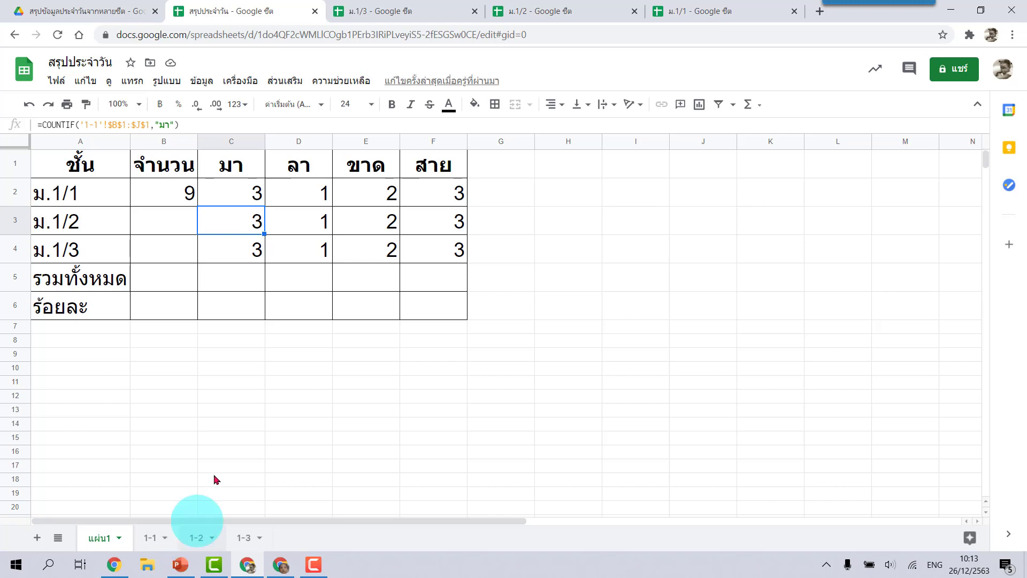
left_click(190, 194)
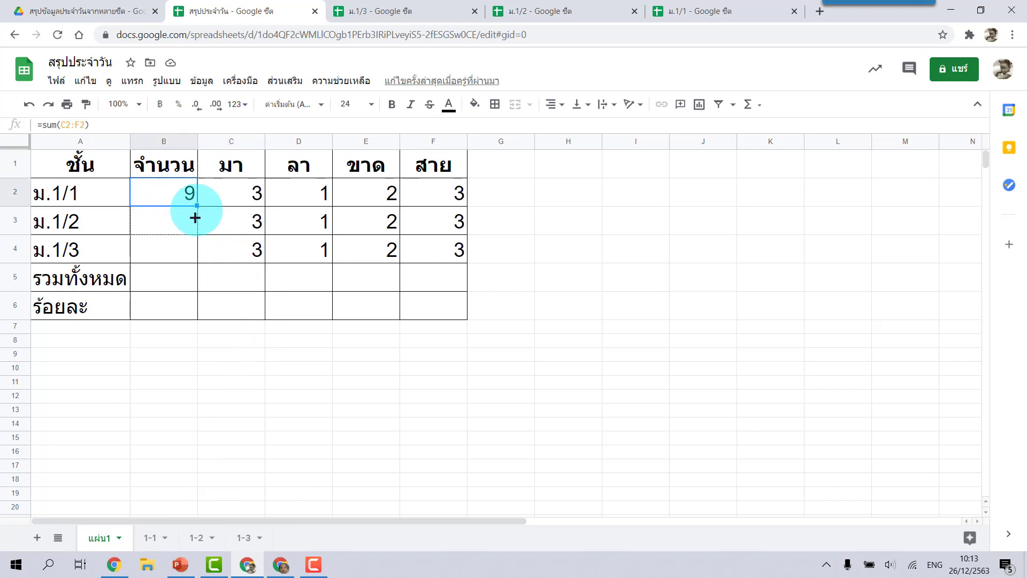
left_click_drag(197, 206, 196, 249)
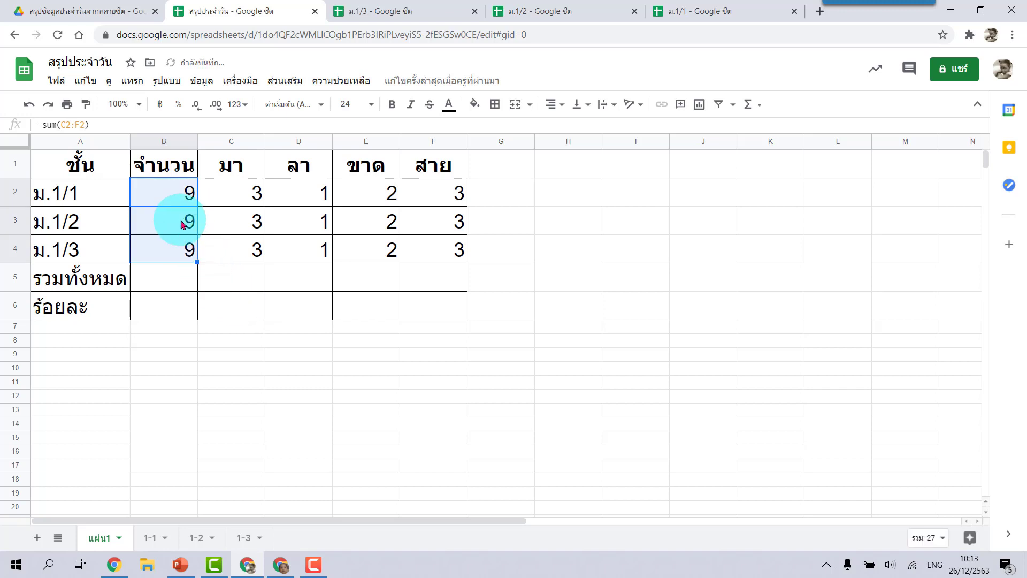
left_click(229, 222)
left_click(593, 31)
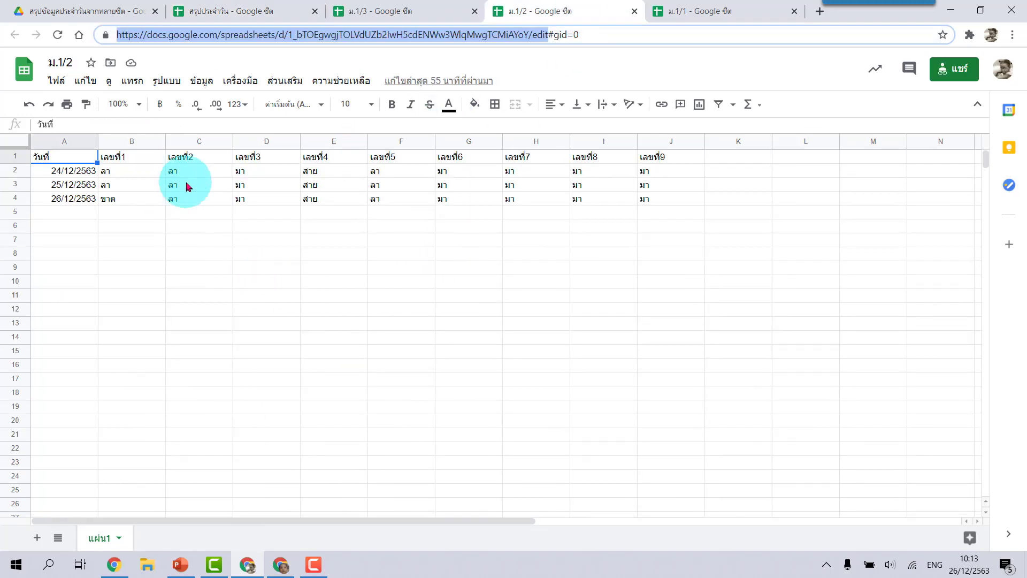
left_click(691, 11)
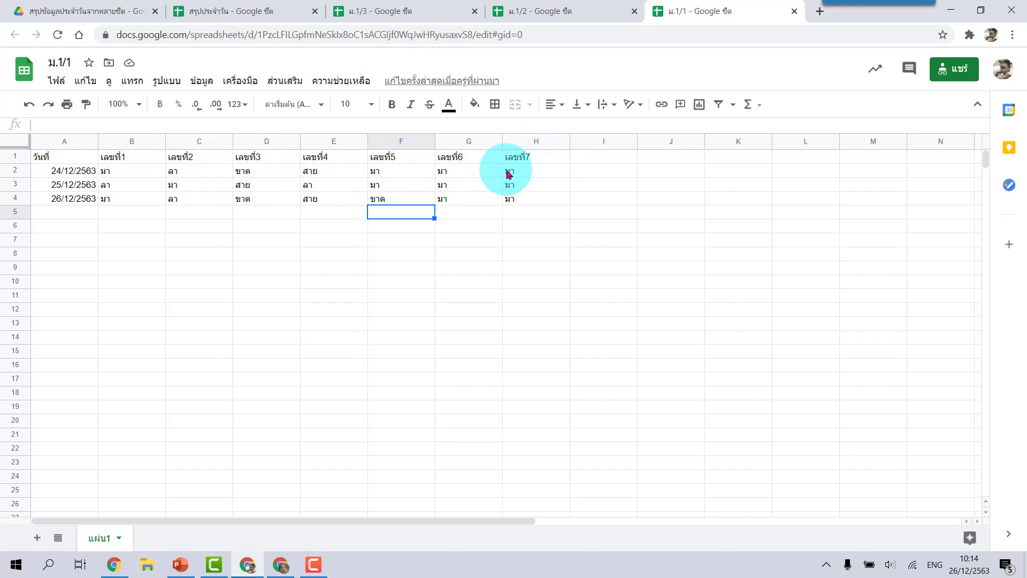
left_click(235, 11)
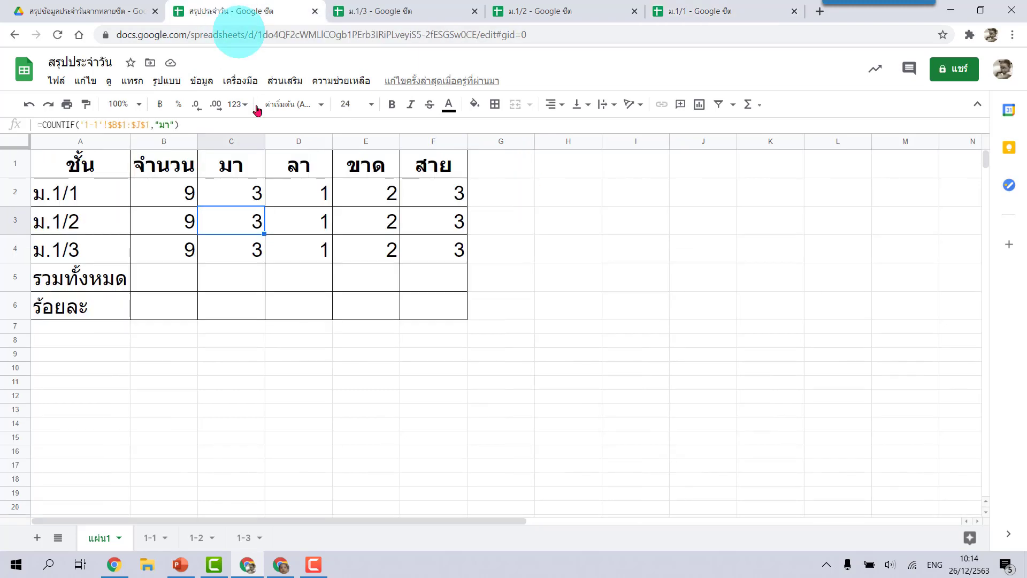
left_click(184, 202)
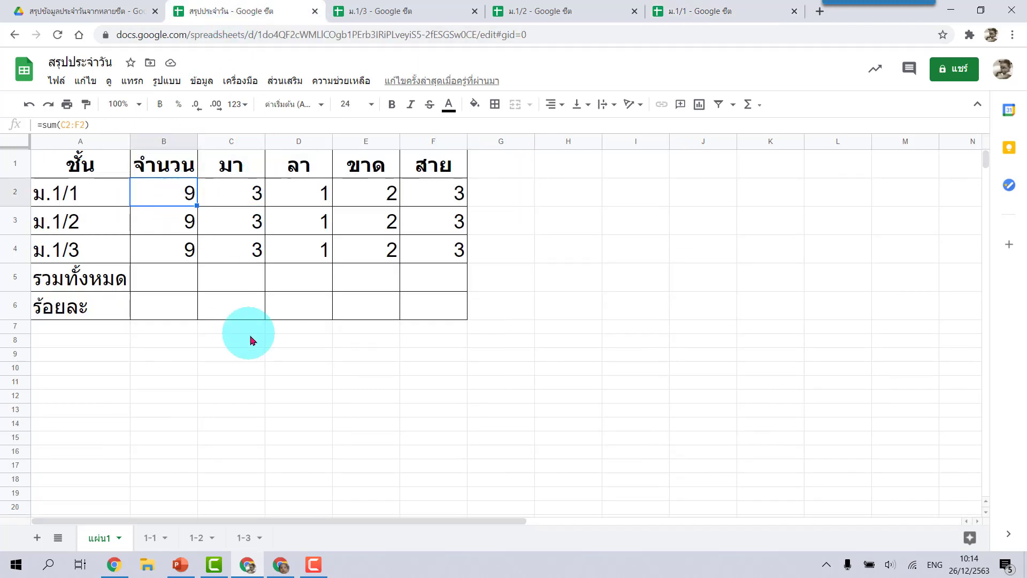
left_click(150, 541)
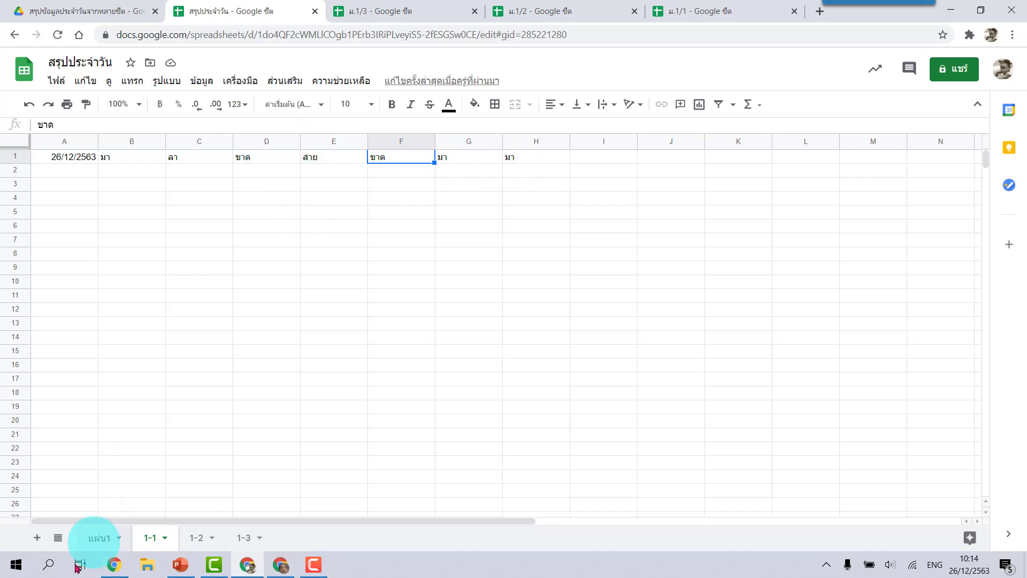
left_click(99, 537)
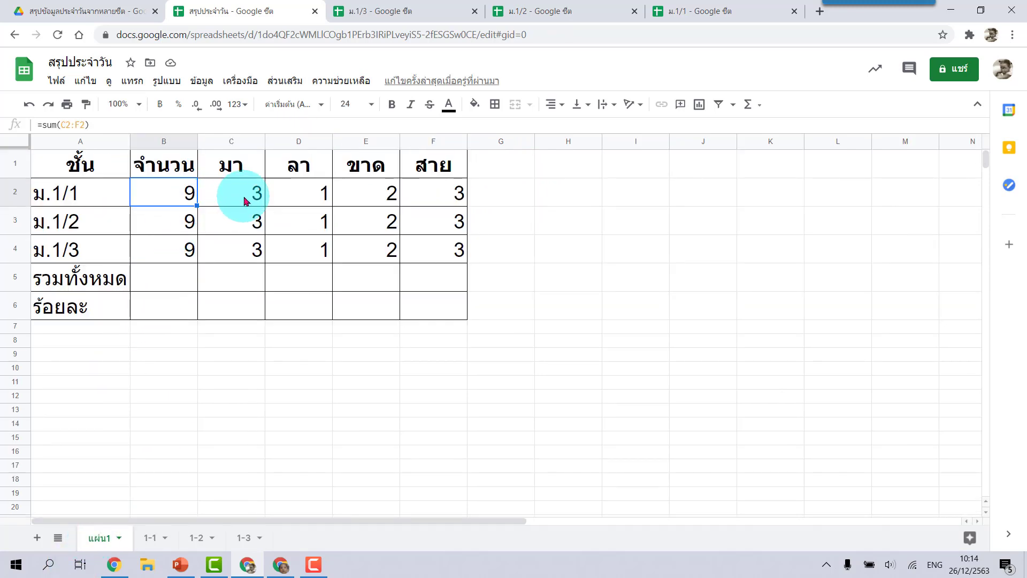
left_click(245, 201)
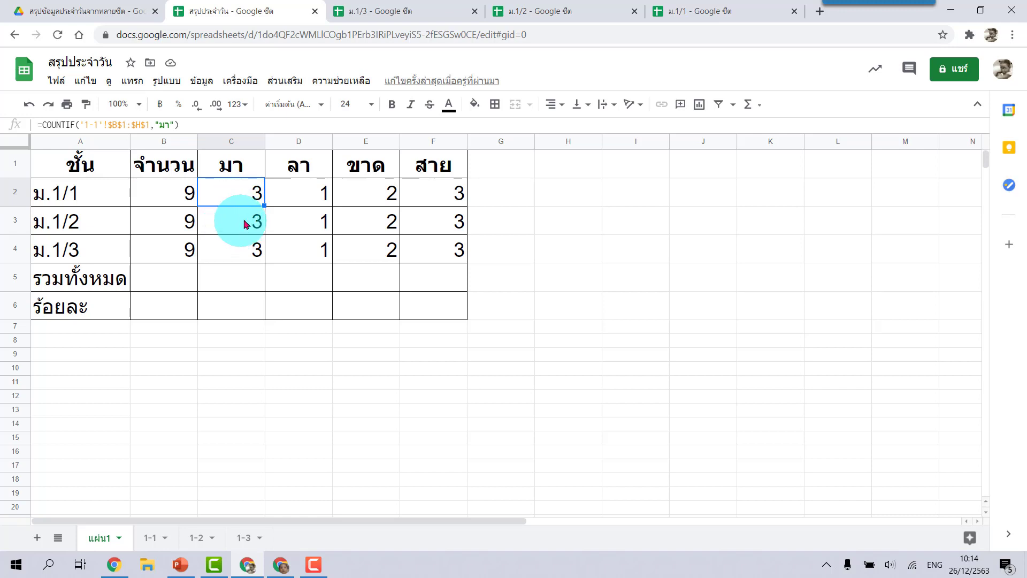
left_click(293, 200)
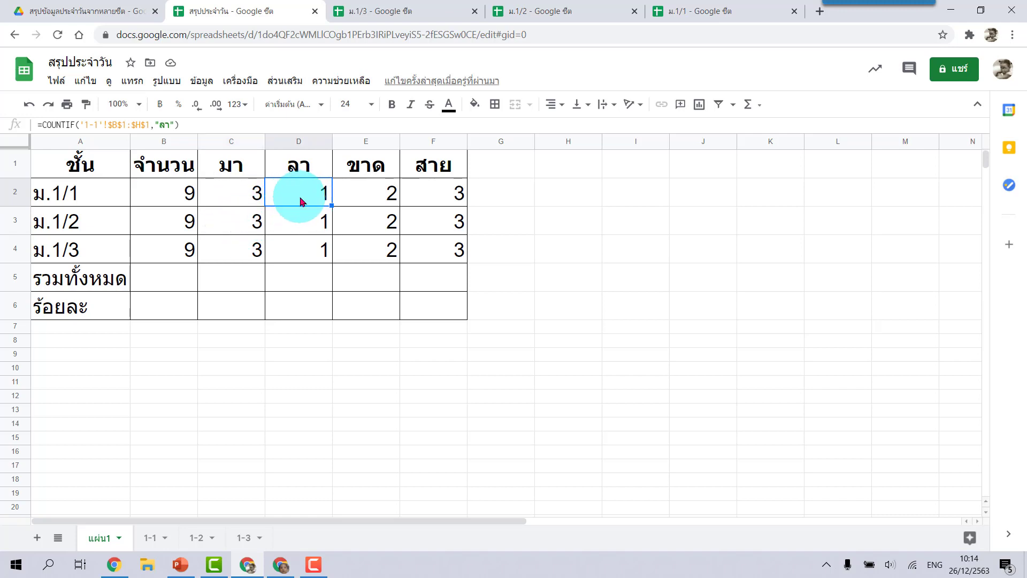
left_click(353, 194)
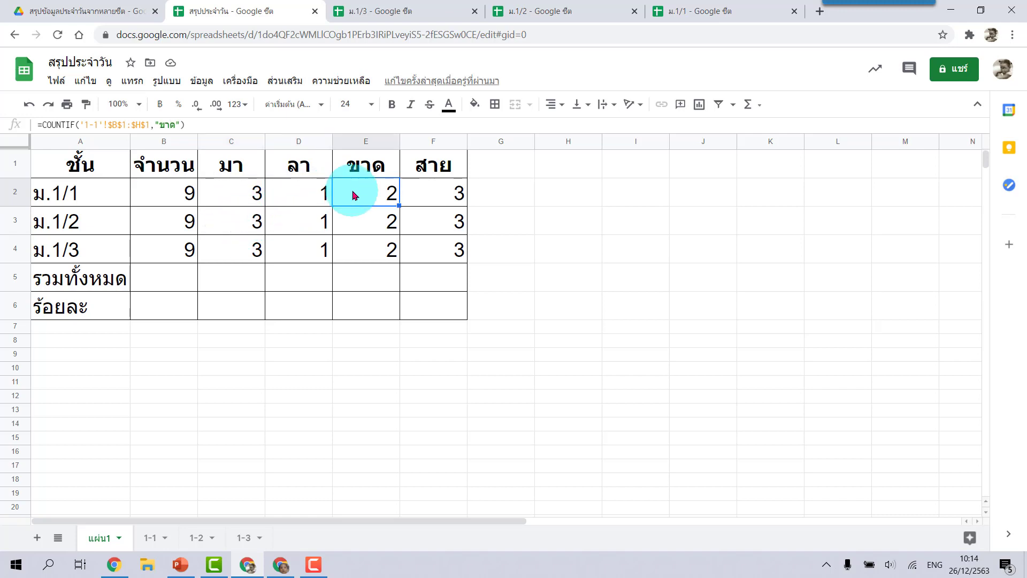
left_click(441, 198)
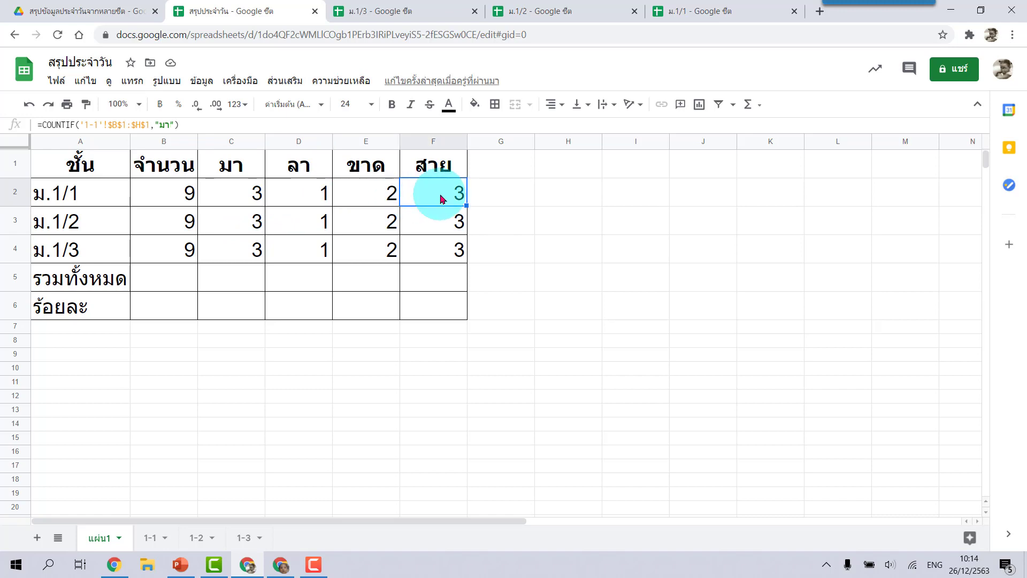
left_click(228, 192)
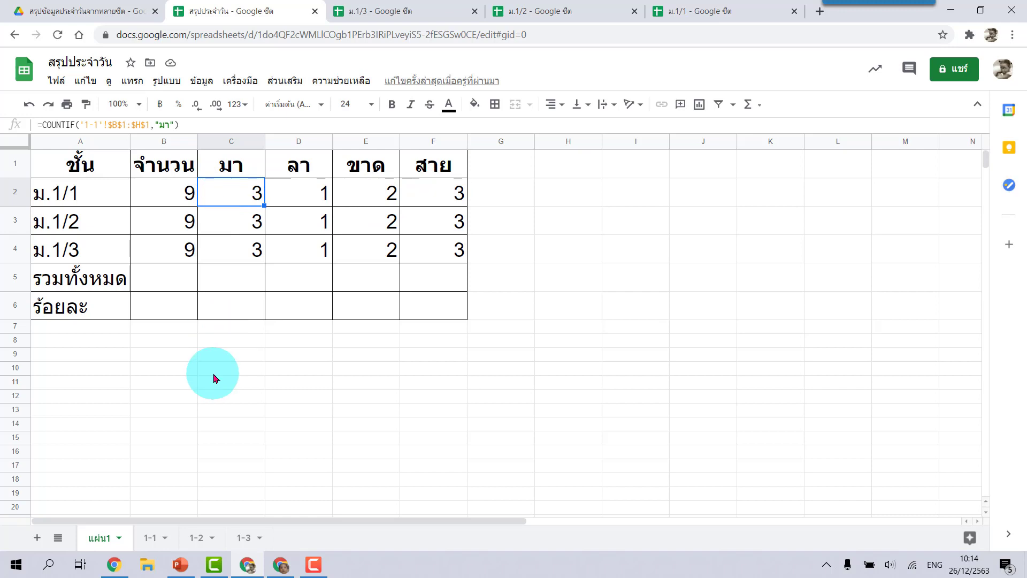
left_click(152, 536)
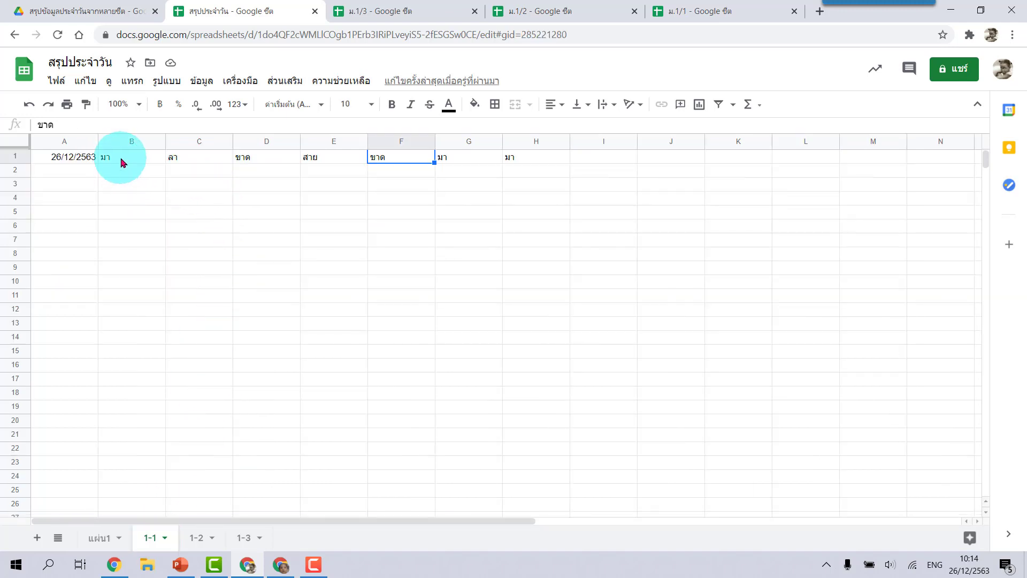
left_click(449, 159)
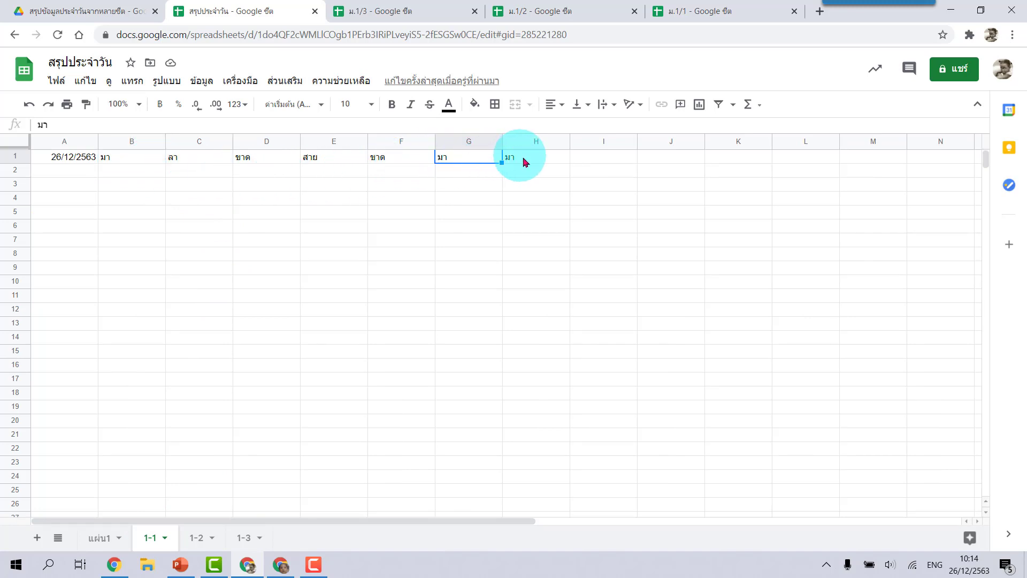
left_click(526, 162)
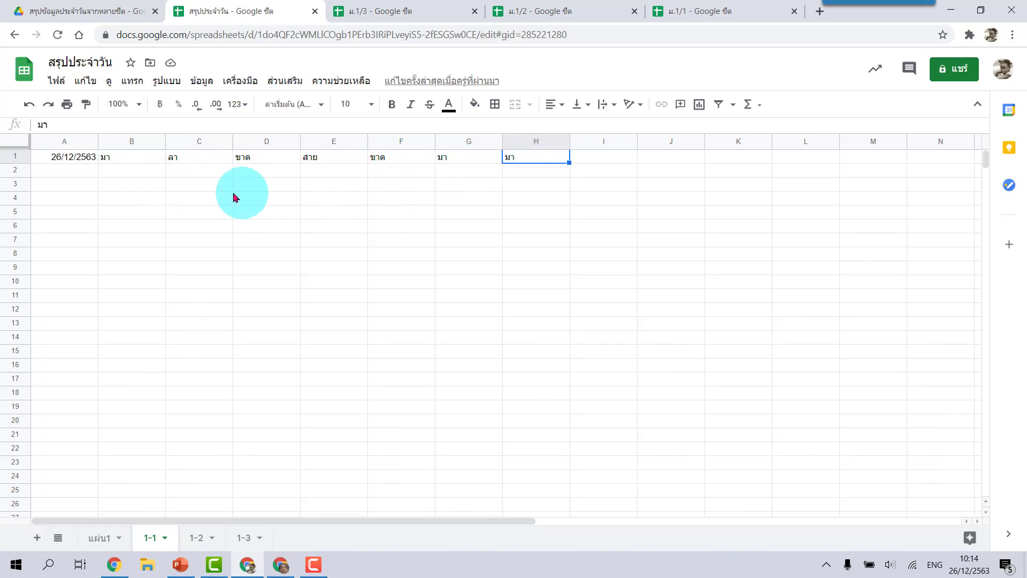
left_click(203, 161)
left_click(252, 164)
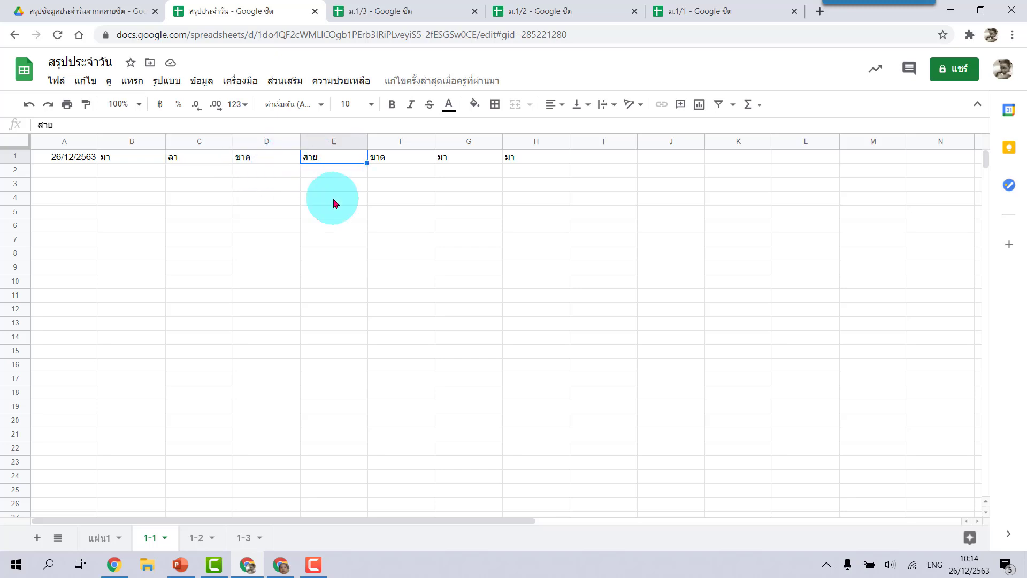
left_click(264, 161)
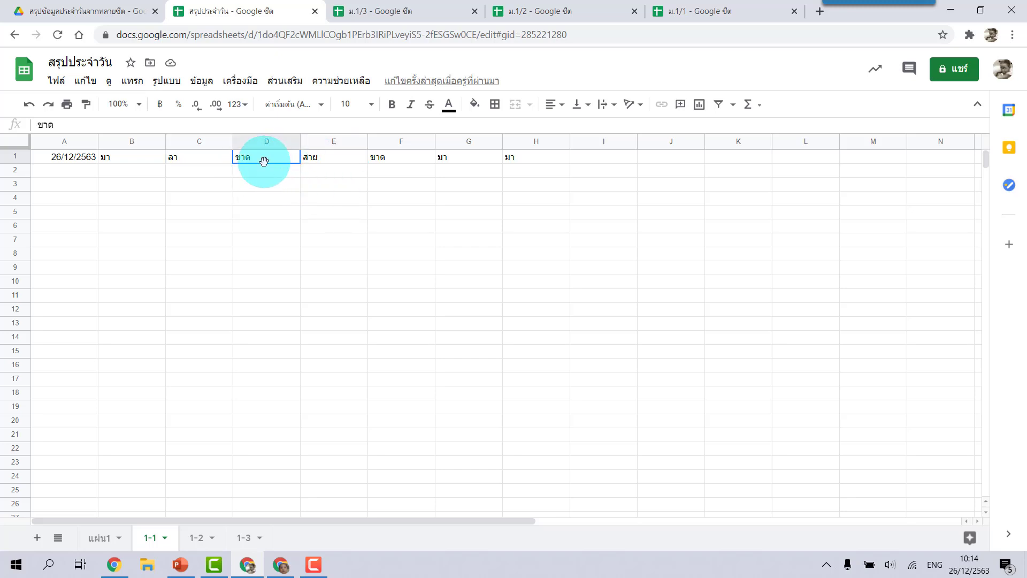
left_click(396, 163)
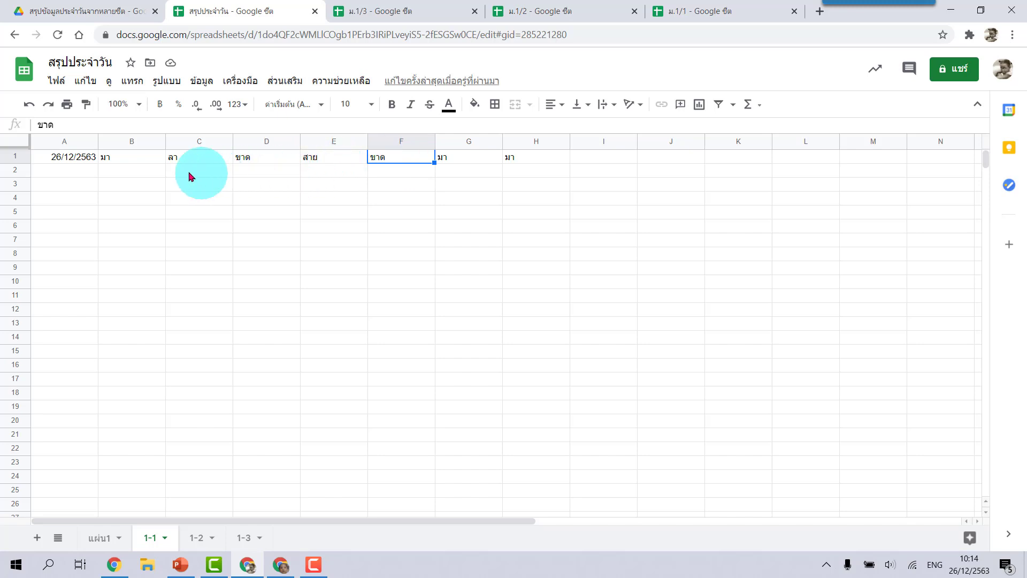
left_click(102, 537)
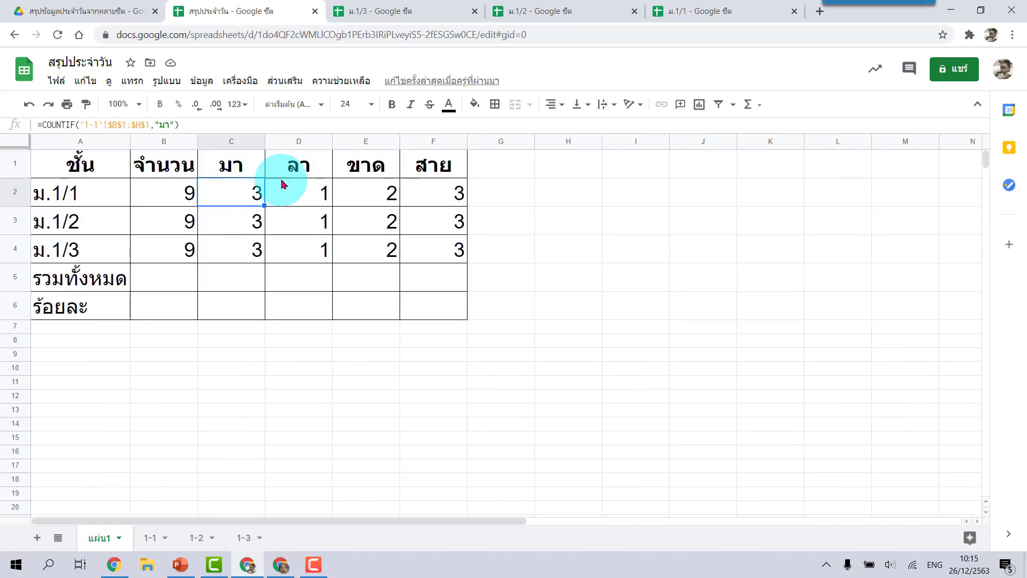
left_click(362, 193)
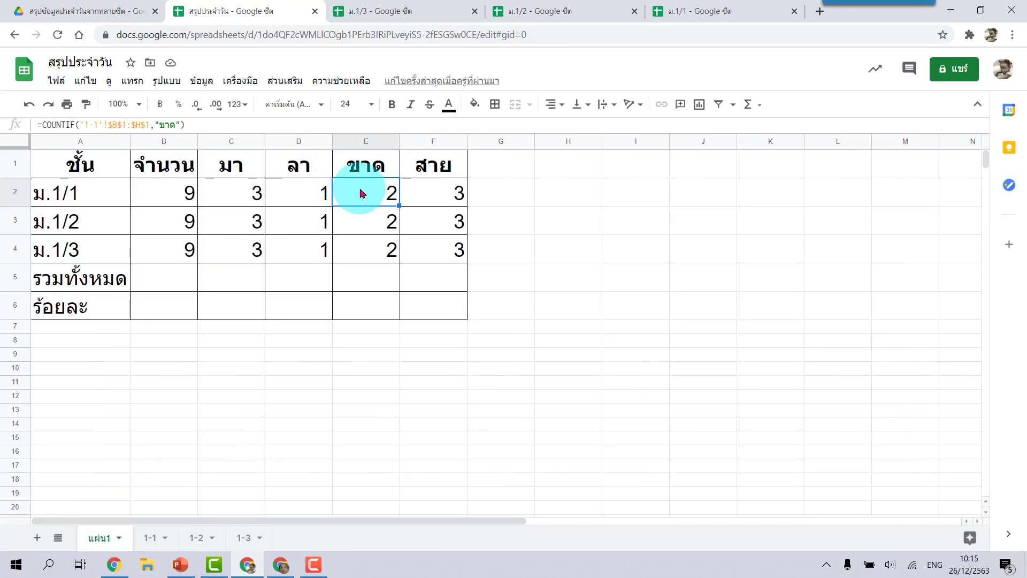
left_click(437, 194)
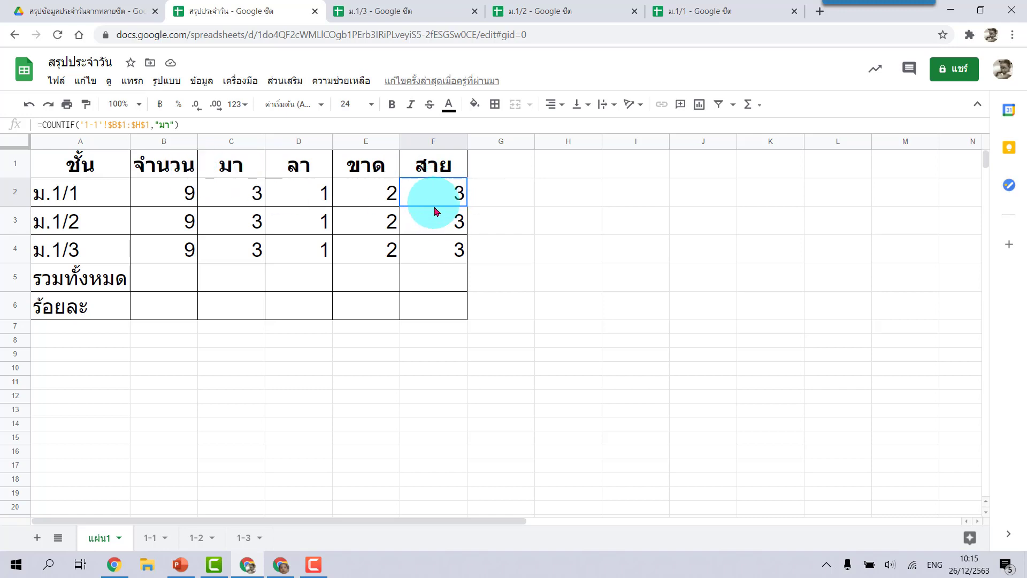
left_click_drag(437, 194, 449, 261)
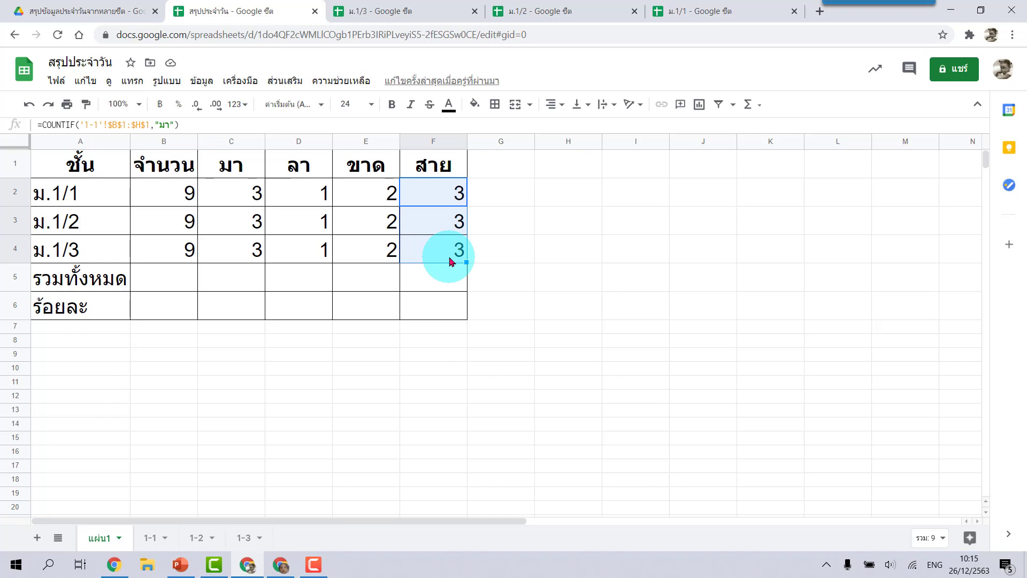
Replace มา with สาย inside the สาย column formulas, searching within formulas
key("ctrl+h")
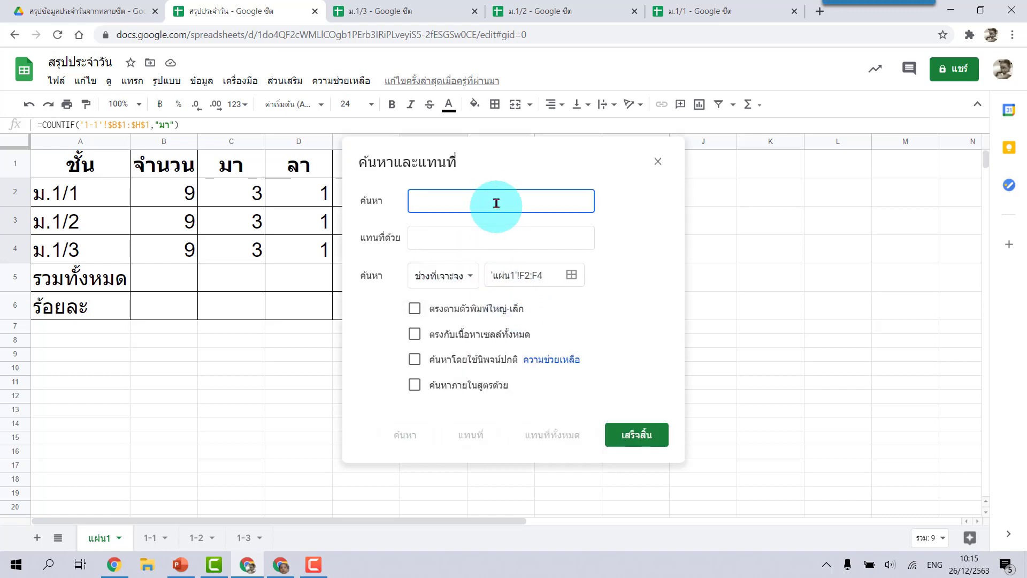
type("มา")
left_click(480, 232)
type("สาย")
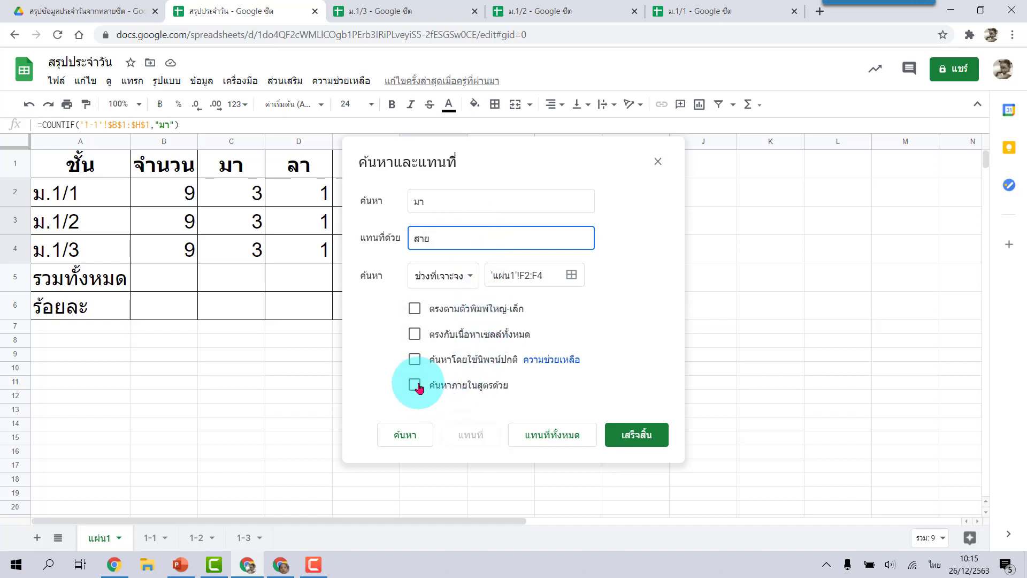
left_click(415, 384)
left_click(553, 435)
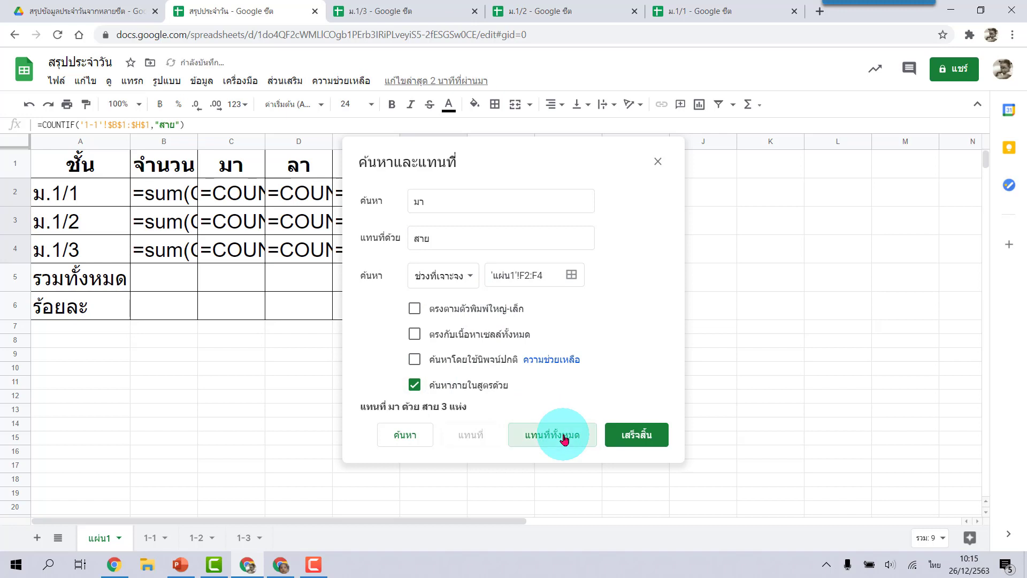
left_click(628, 436)
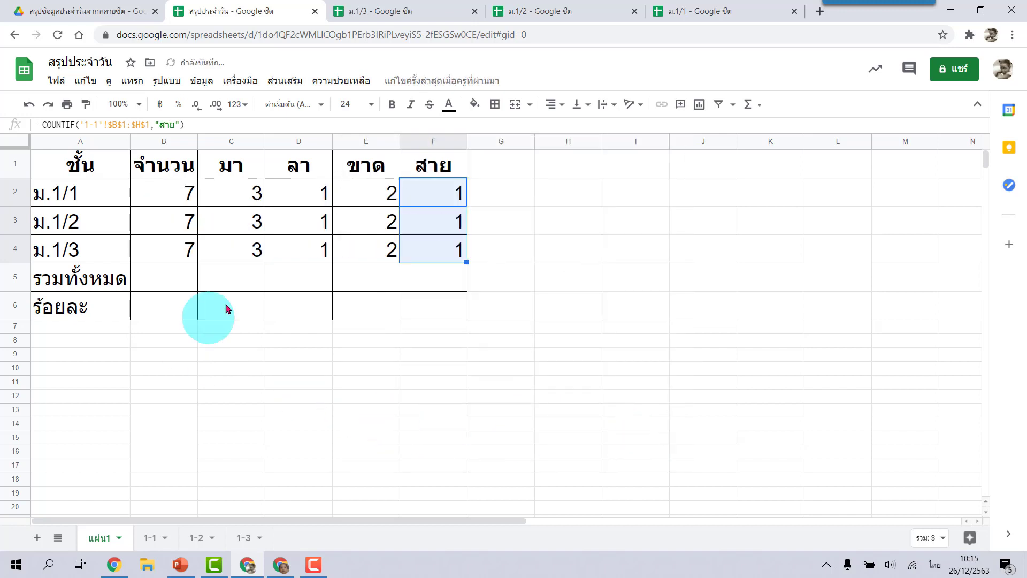
Point the ม.1/2 มา count formula at sheet 1-2
left_click(176, 196)
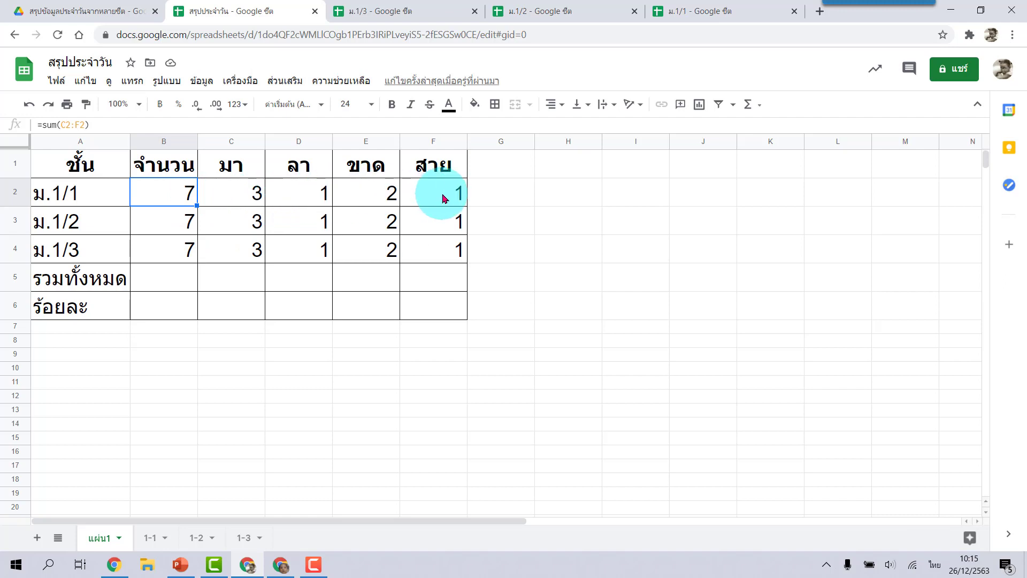
left_click(179, 229)
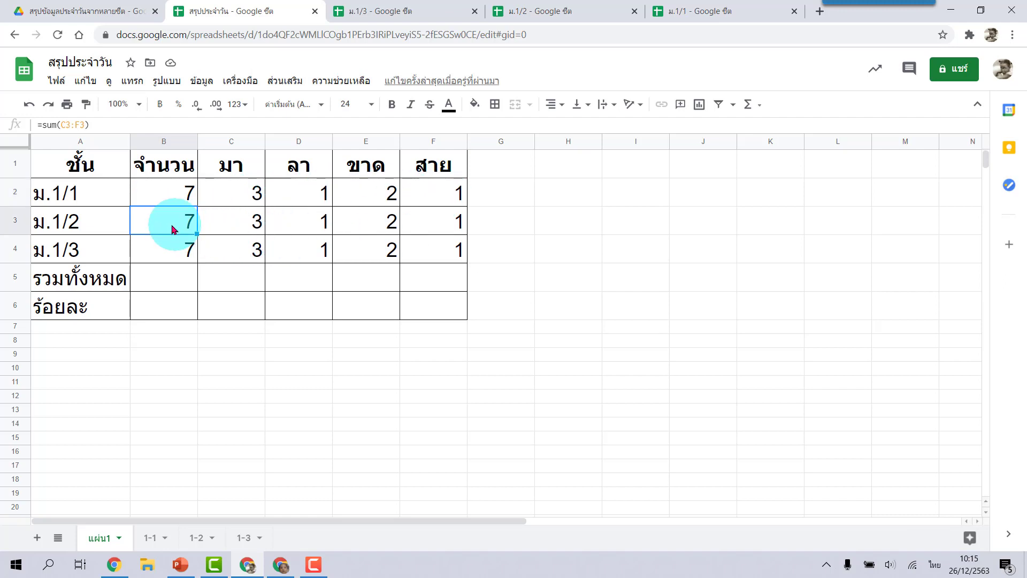
left_click(217, 224)
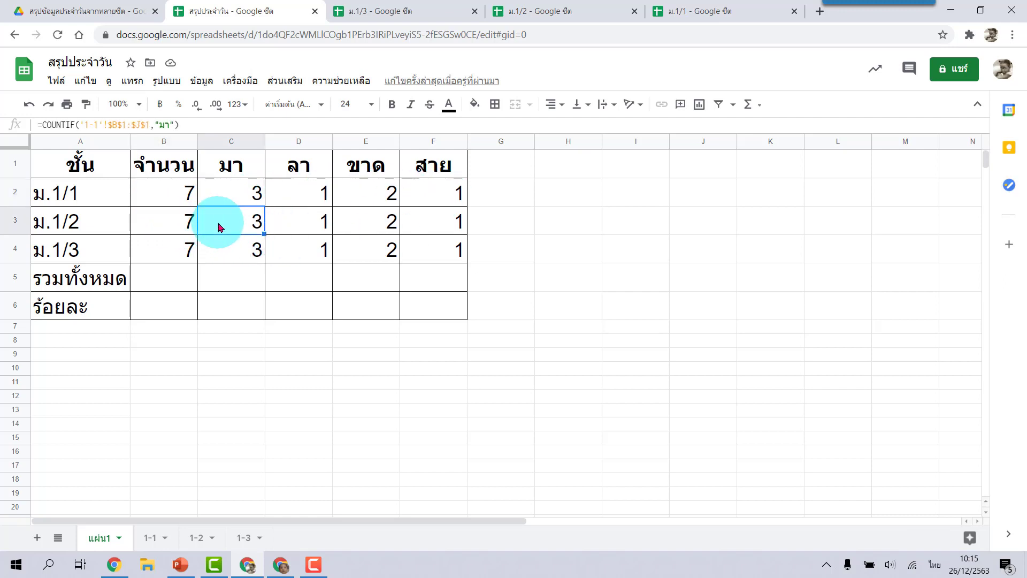
left_click(100, 124)
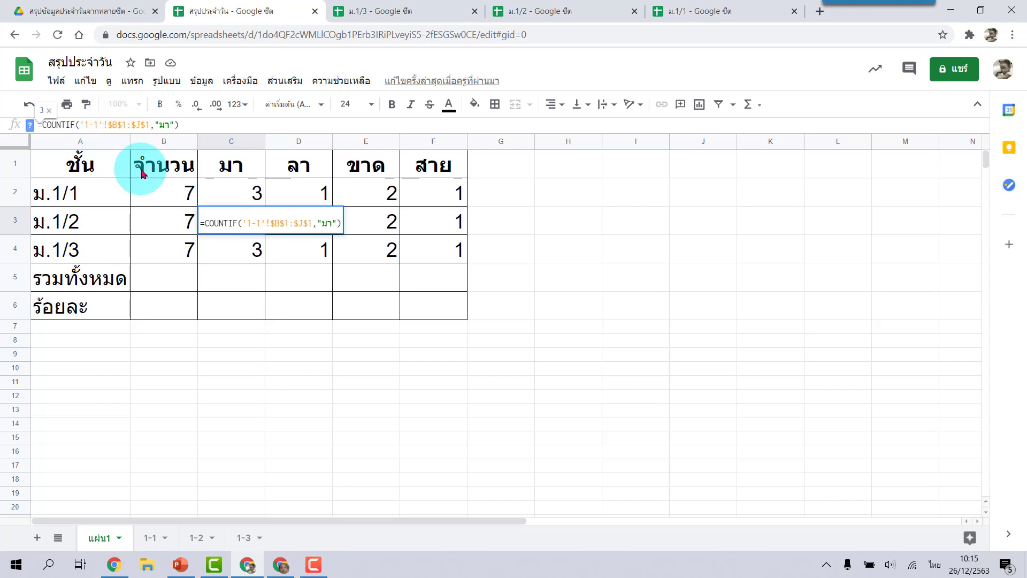
key("BackSpace")
type("2")
key("Return")
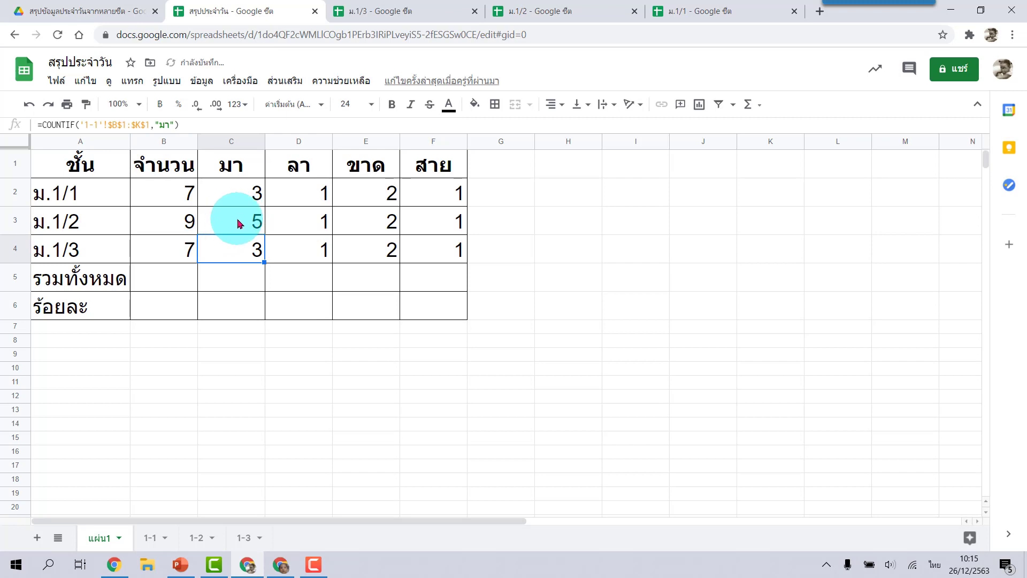
Fix the ม.1/2 ลา count formula so its range ends at column K
left_click(185, 222)
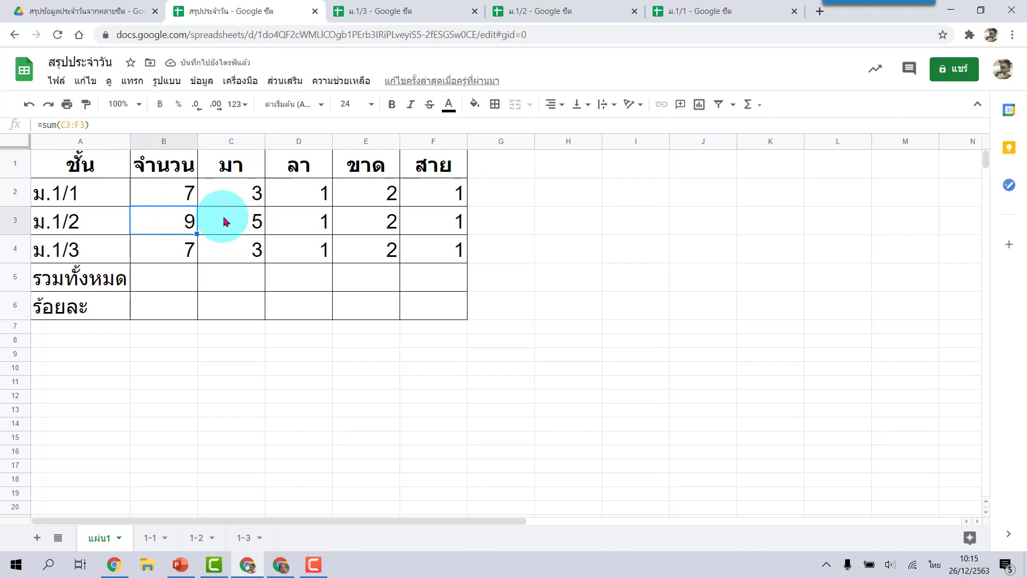
left_click(225, 221)
left_click(282, 222)
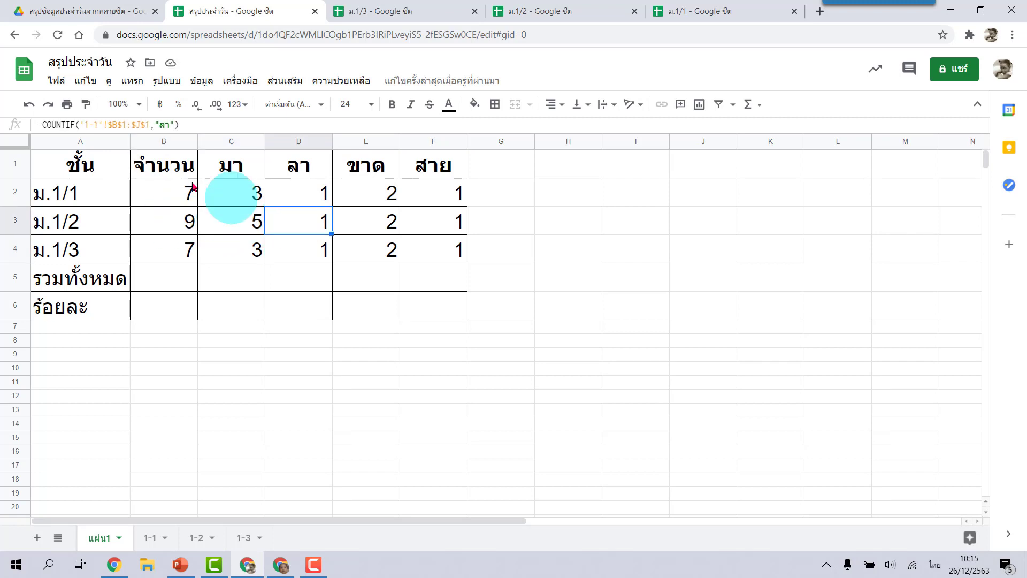
left_click(99, 123)
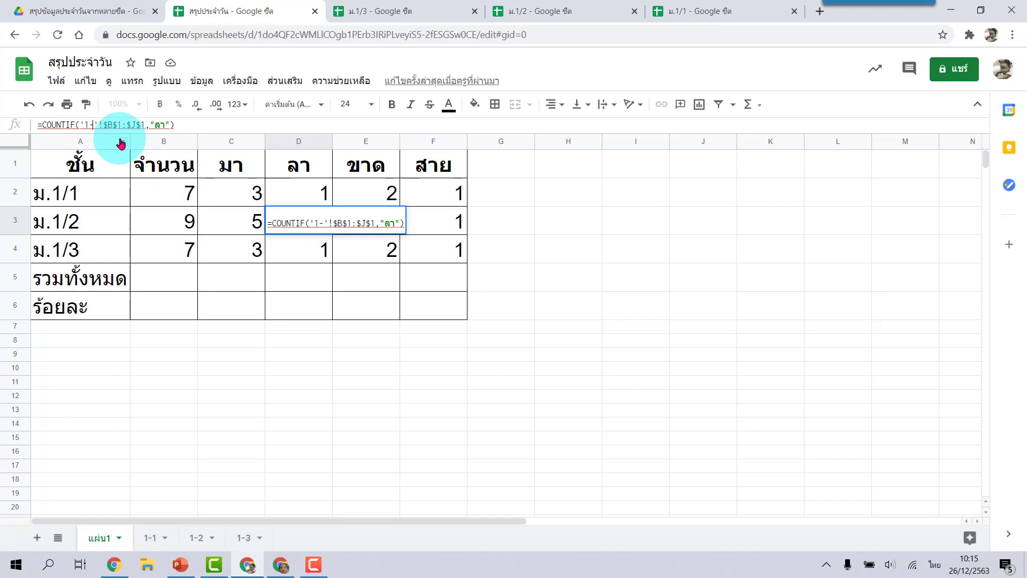
key("BackSpace")
type("K")
key("Return")
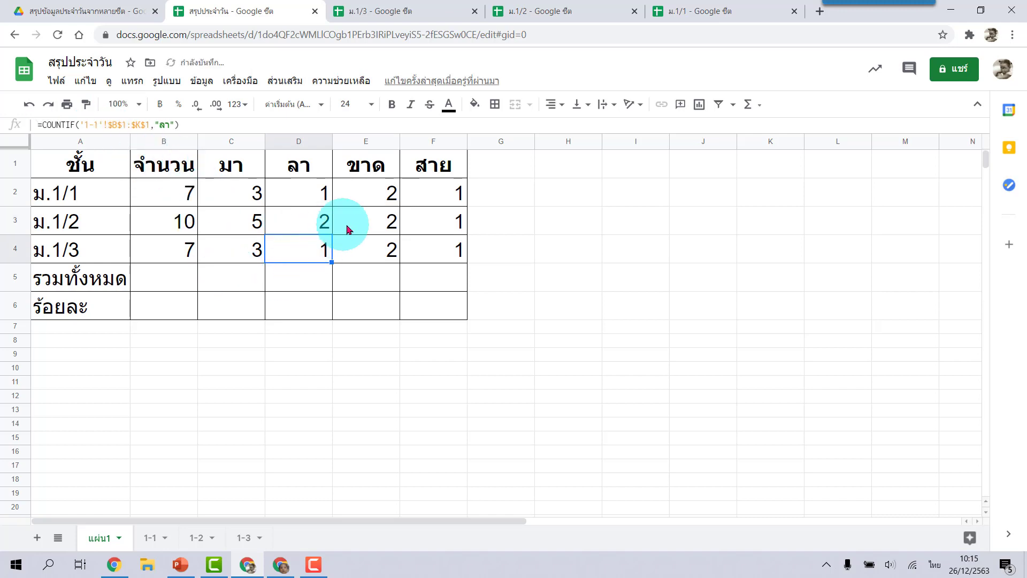
Point the ม.1/2 ขาด and สาย count formulas at sheet 1-2
left_click(353, 226)
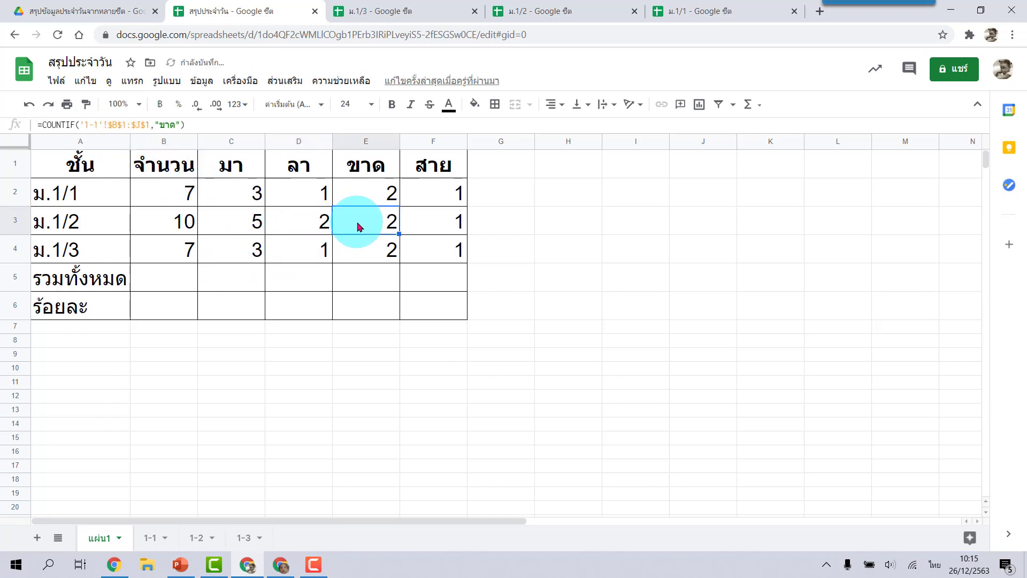
left_click(104, 125)
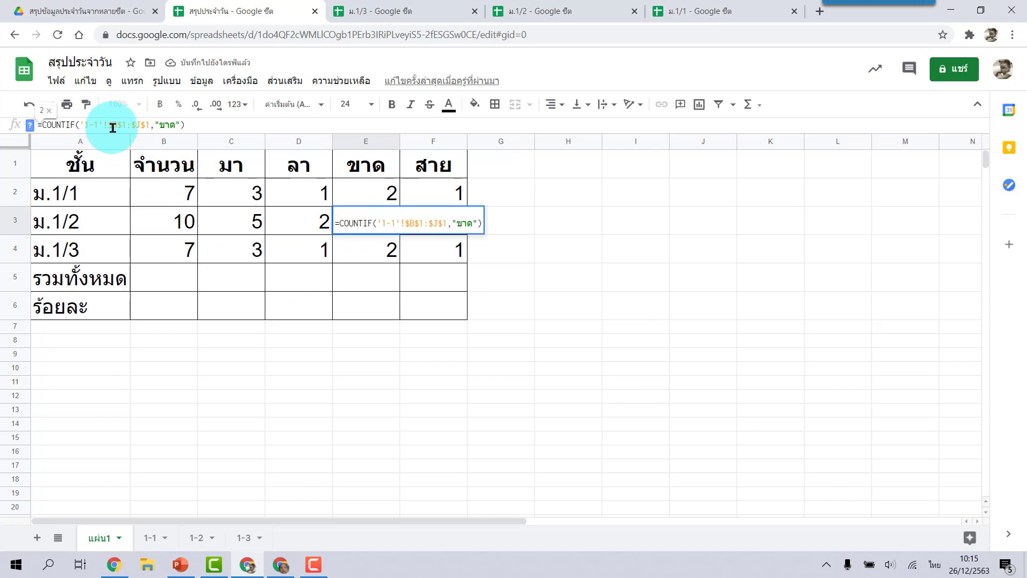
key("BackSpace")
type("2")
key("Return")
left_click(376, 221)
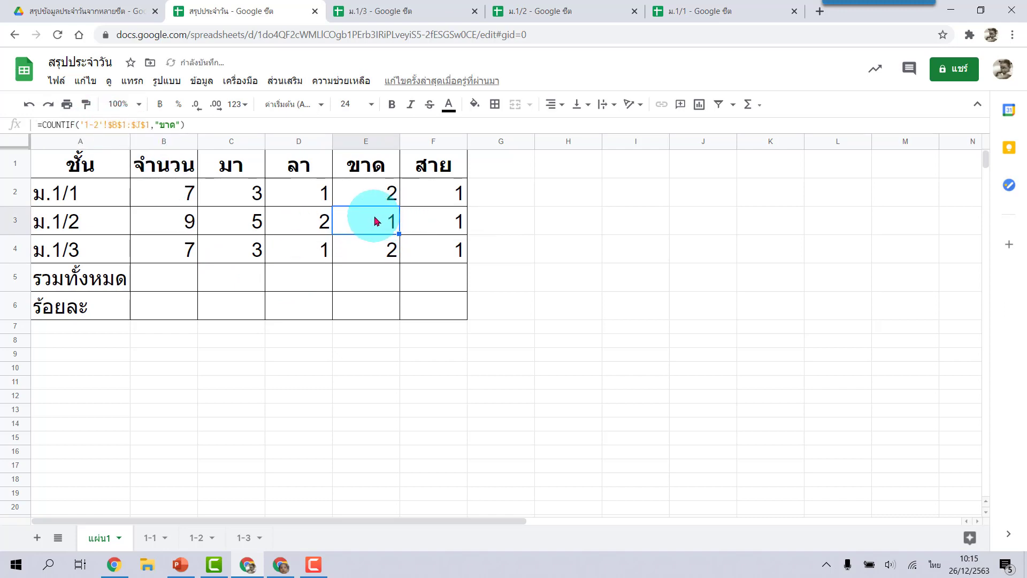
left_click(431, 221)
left_click(98, 125)
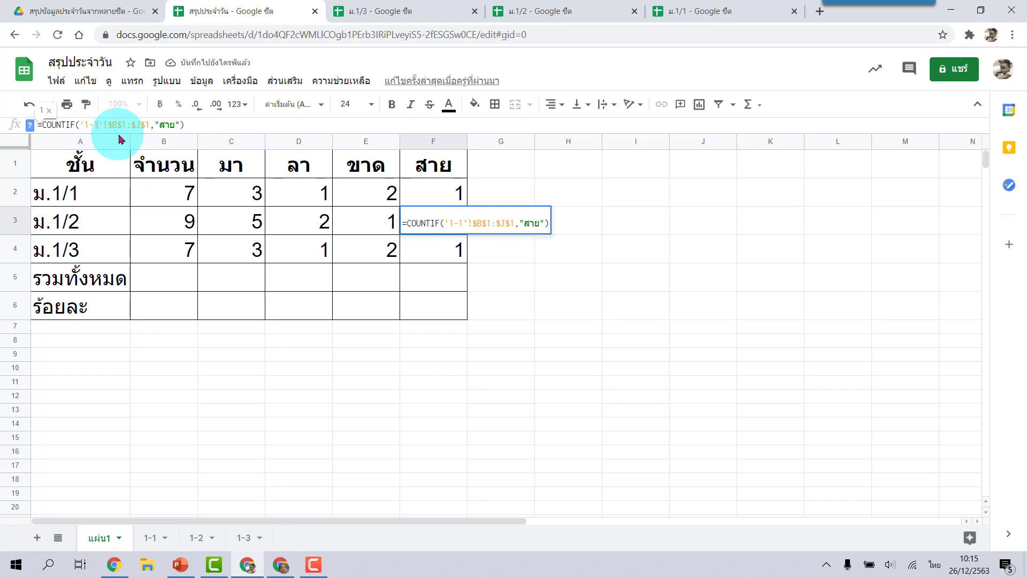
key("BackSpace")
type("2")
key("Return")
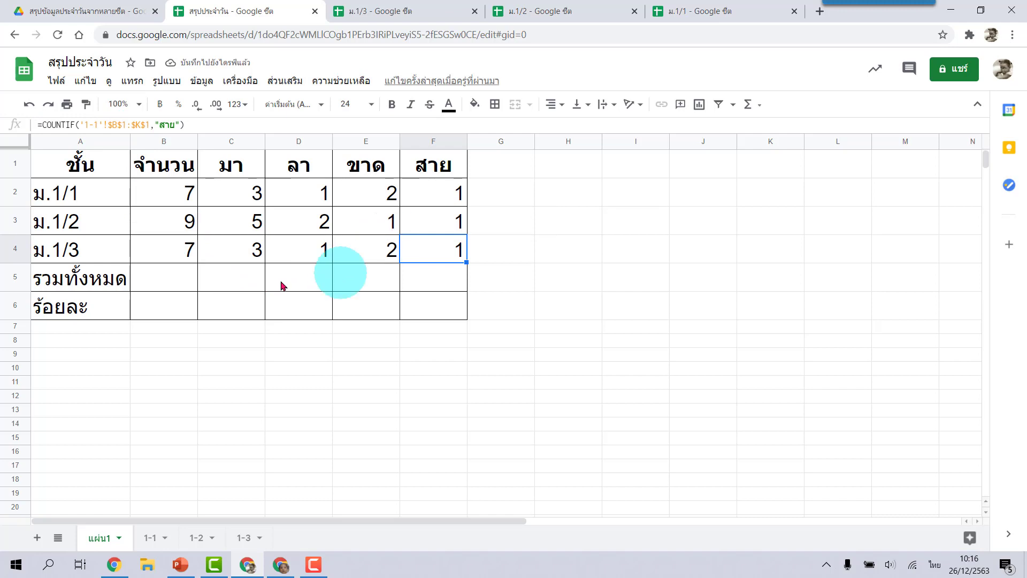
Point the ม.1/3 มา and ลา count formulas at sheet 1-3
left_click(241, 229)
left_click(237, 257)
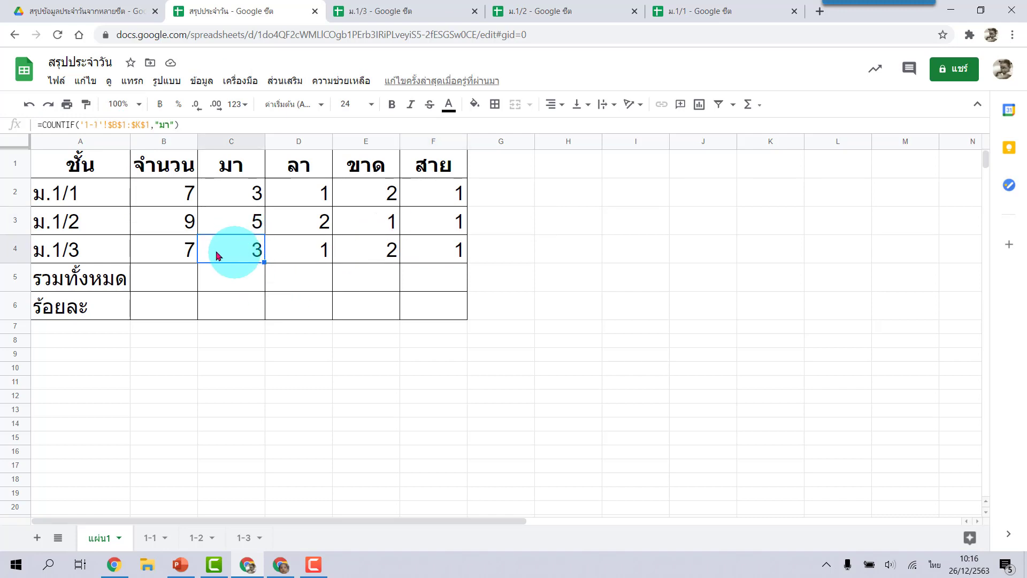
left_click(99, 124)
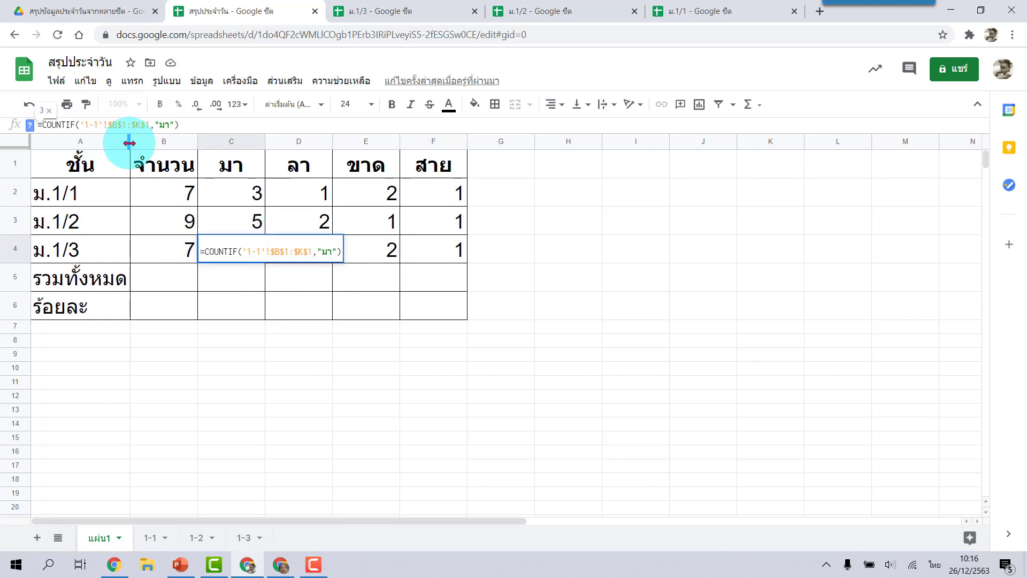
key("BackSpace")
type("3")
key("Return")
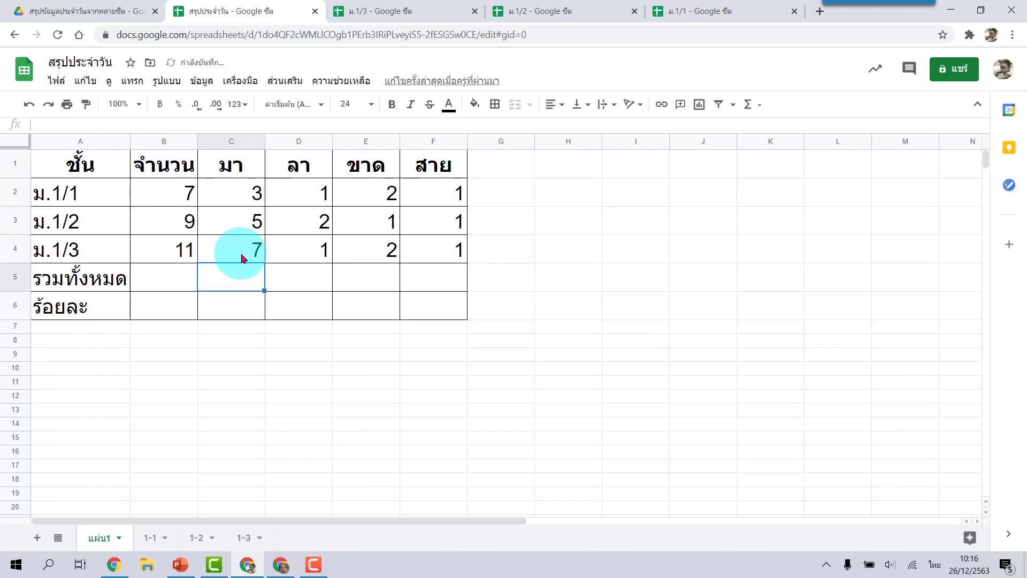
left_click(243, 258)
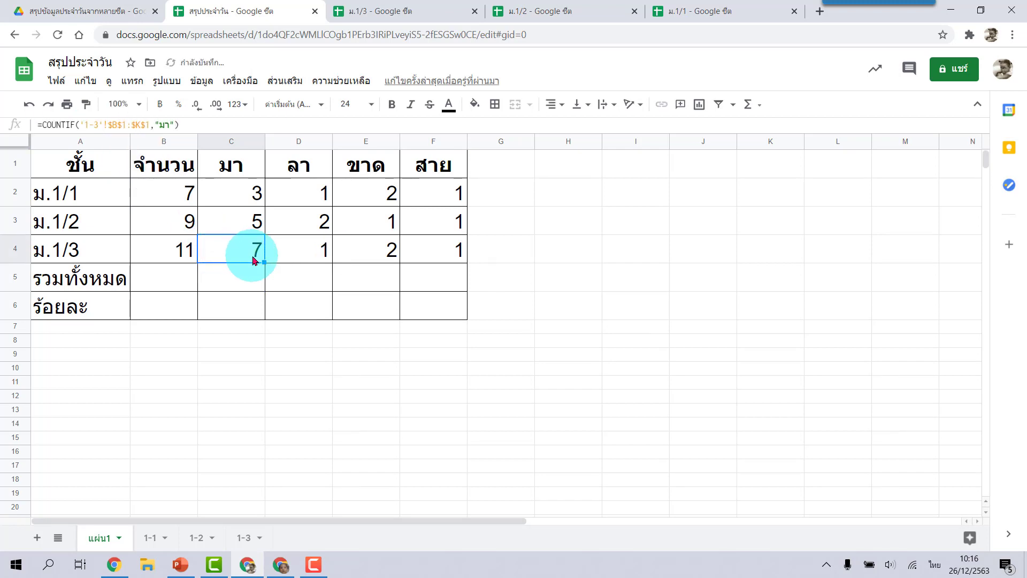
left_click(288, 255)
left_click(99, 125)
key("BackSpace")
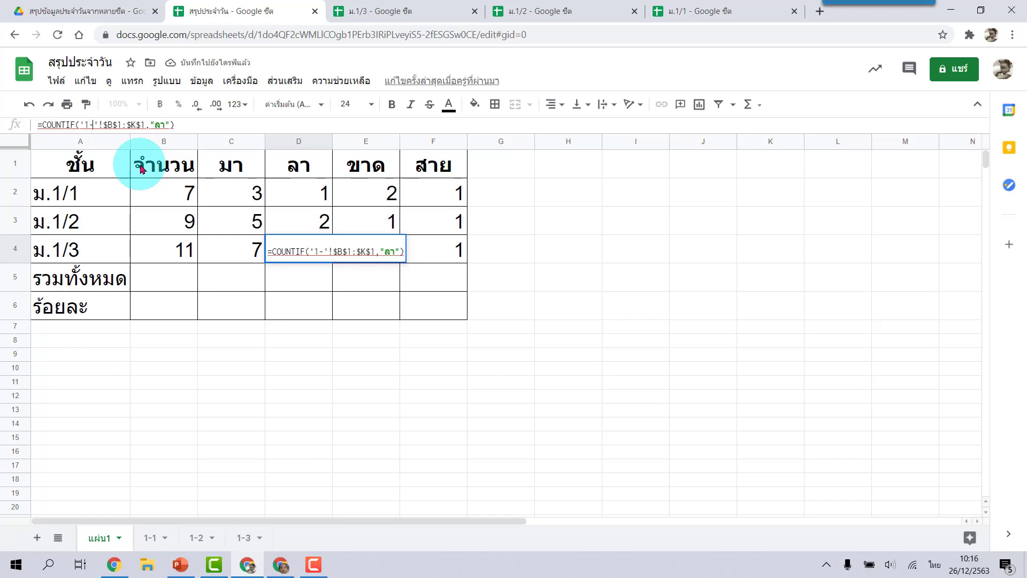
type("3")
key("Return")
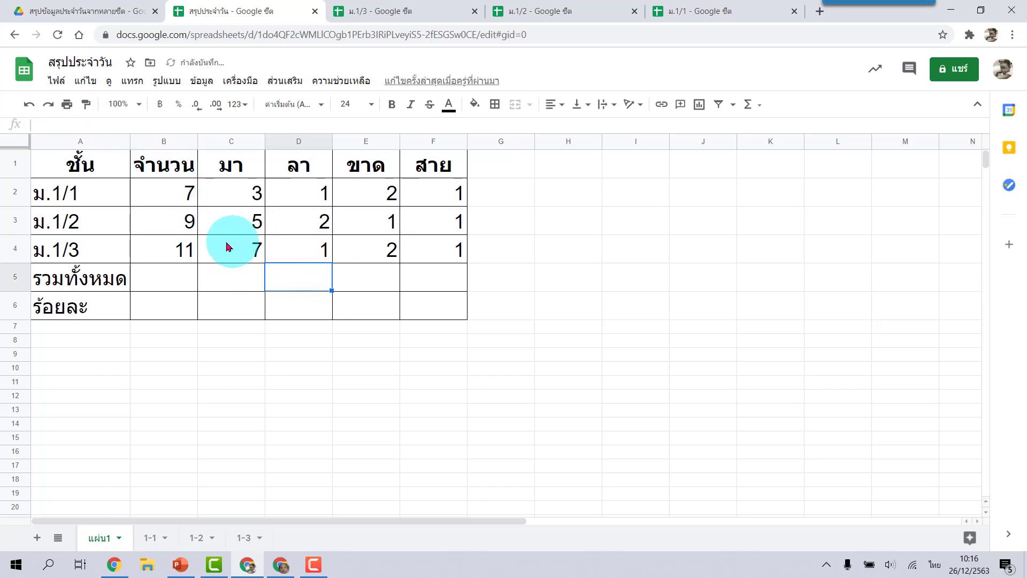
Point the ม.1/3 ขาด and สาย count formulas at sheet 1-3
left_click(231, 248)
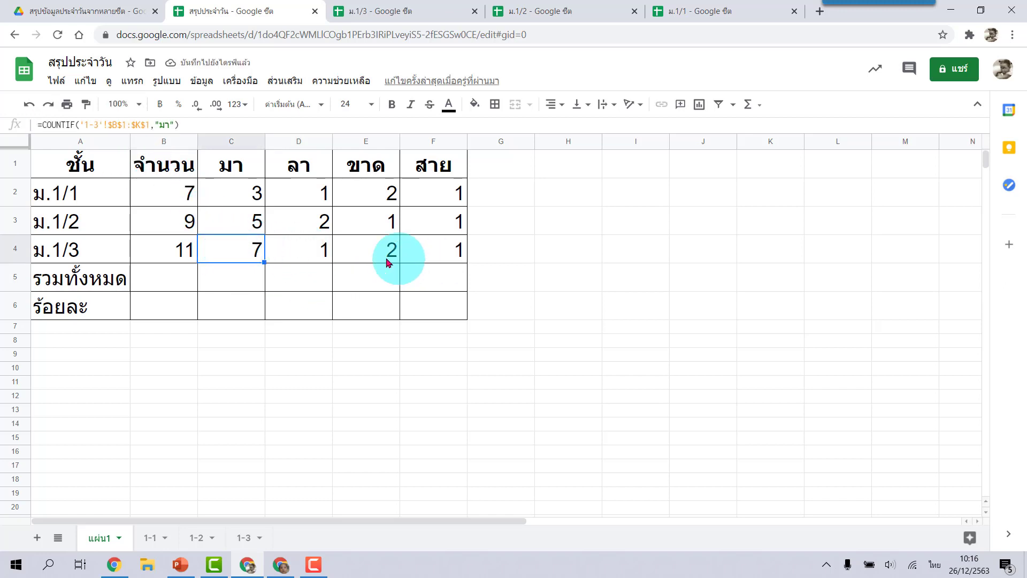
left_click(377, 250)
left_click(99, 126)
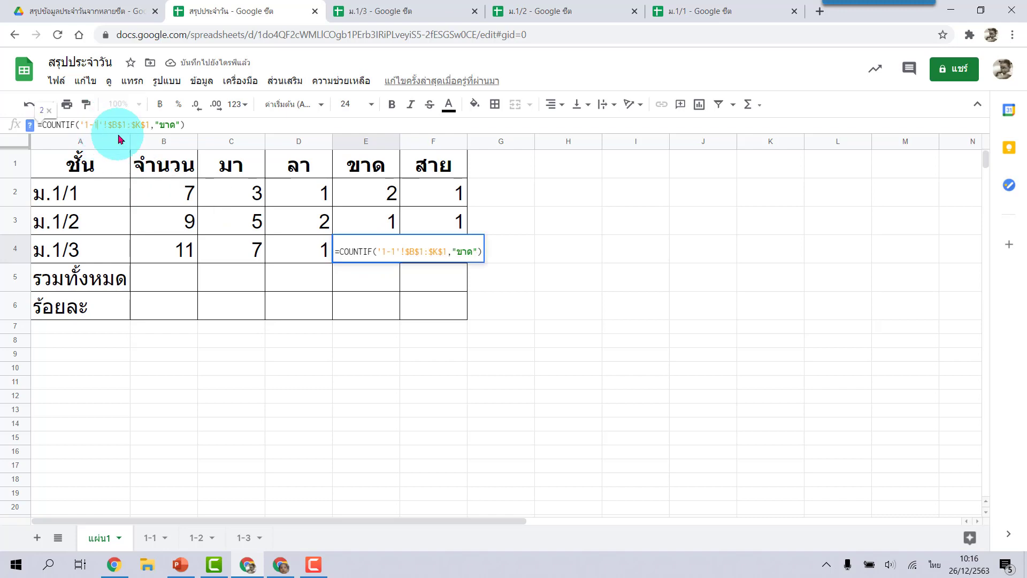
key("BackSpace")
type("3")
key("Return")
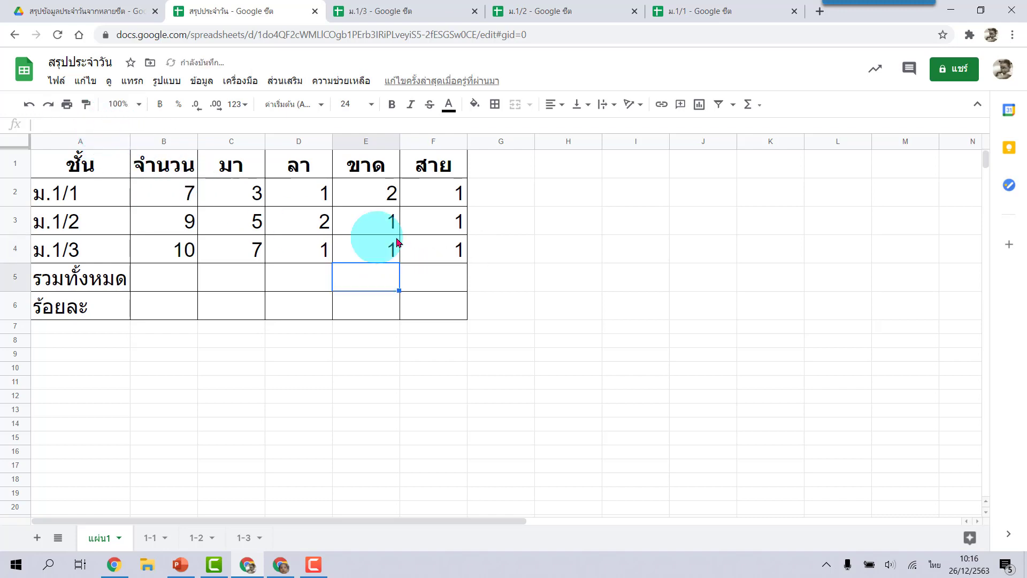
left_click(423, 246)
left_click(105, 128)
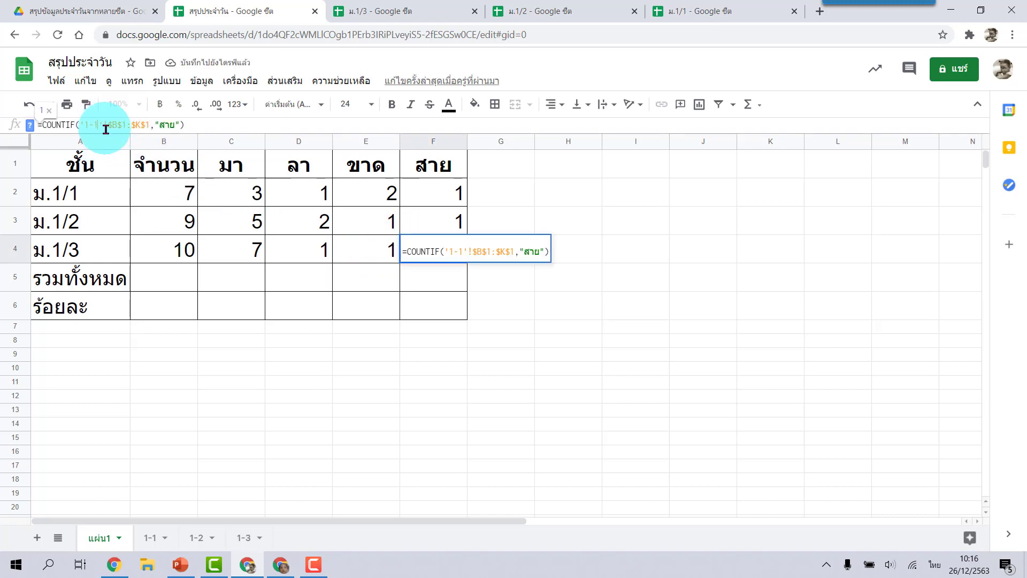
key("BackSpace")
type("3")
key("Return")
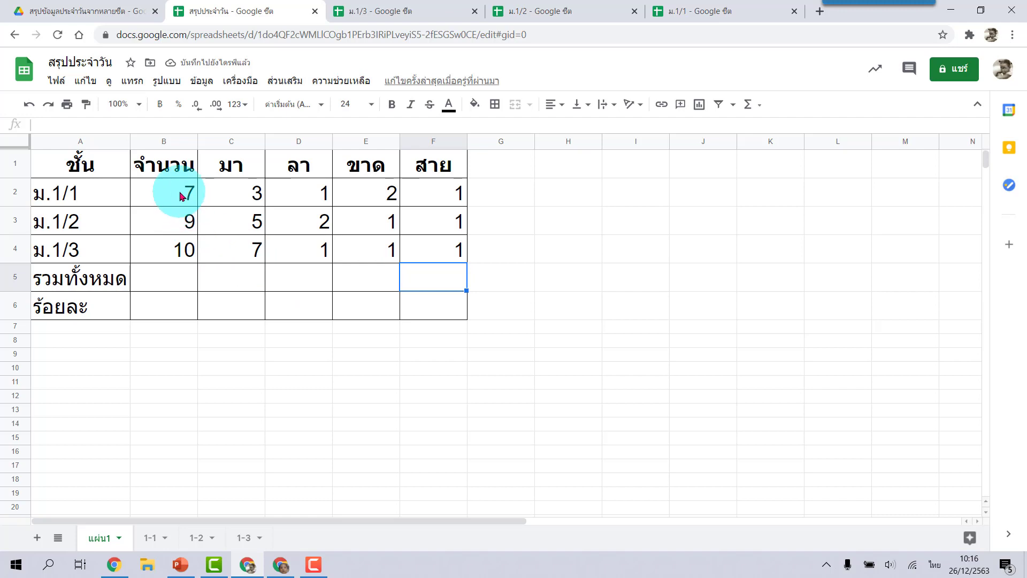
Insert a SUM of B2:B4 from the Functions menu, then undo it after it lands in the wrong row
left_click(183, 228)
left_click(179, 255)
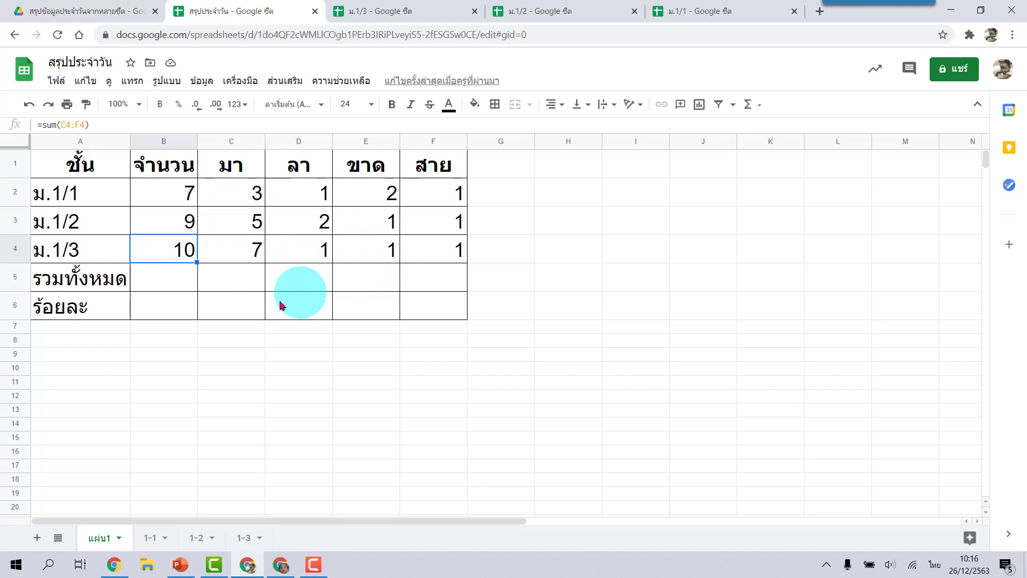
left_click(177, 284)
left_click_drag(171, 207, 172, 290)
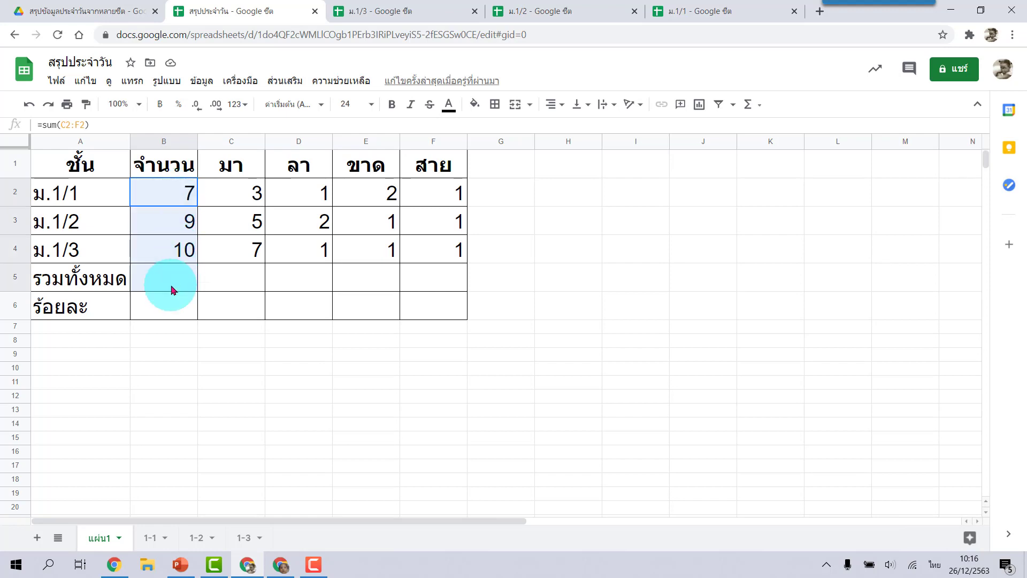
left_click(749, 104)
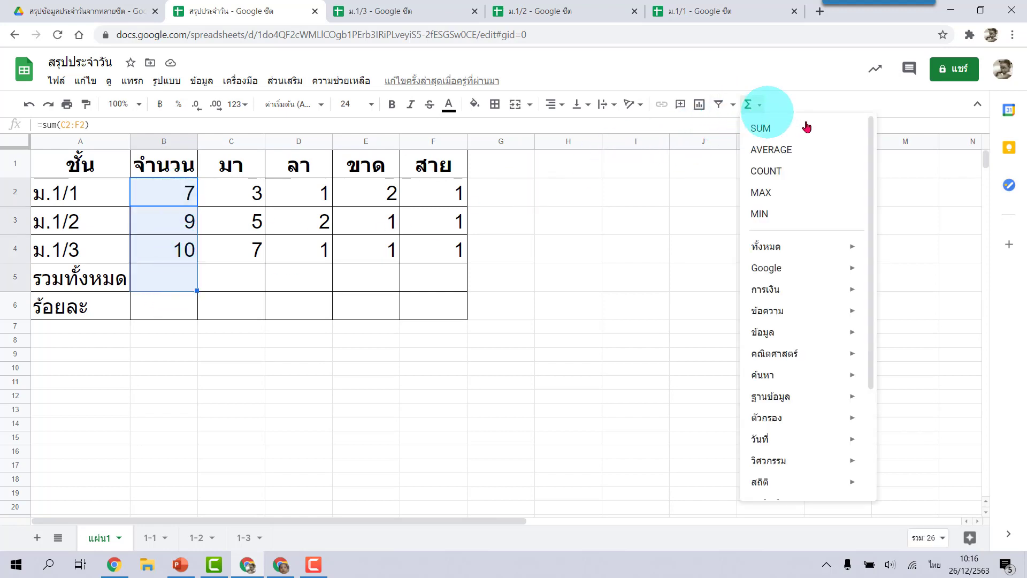
left_click(797, 129)
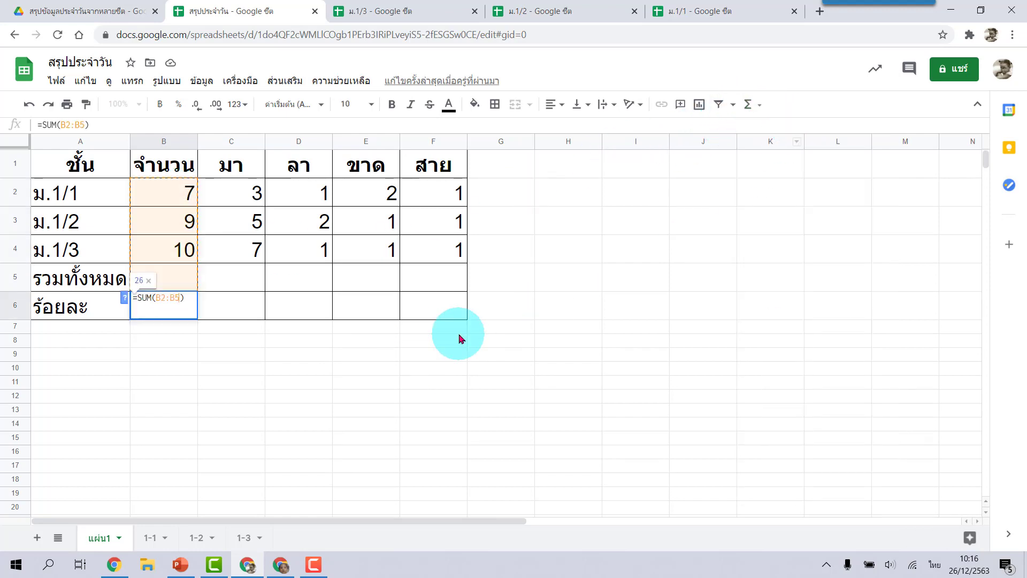
key("Return")
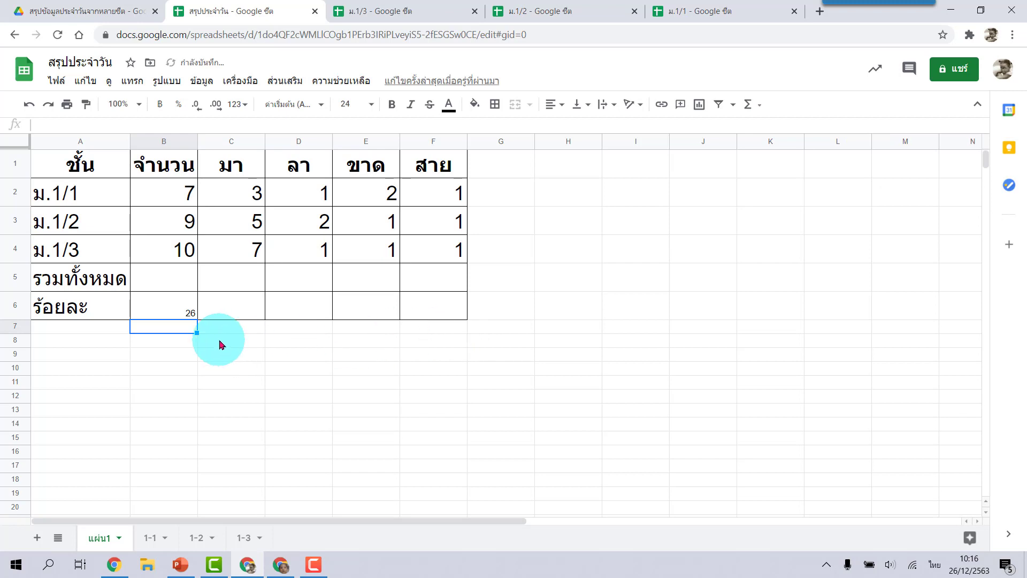
key("ctrl+z")
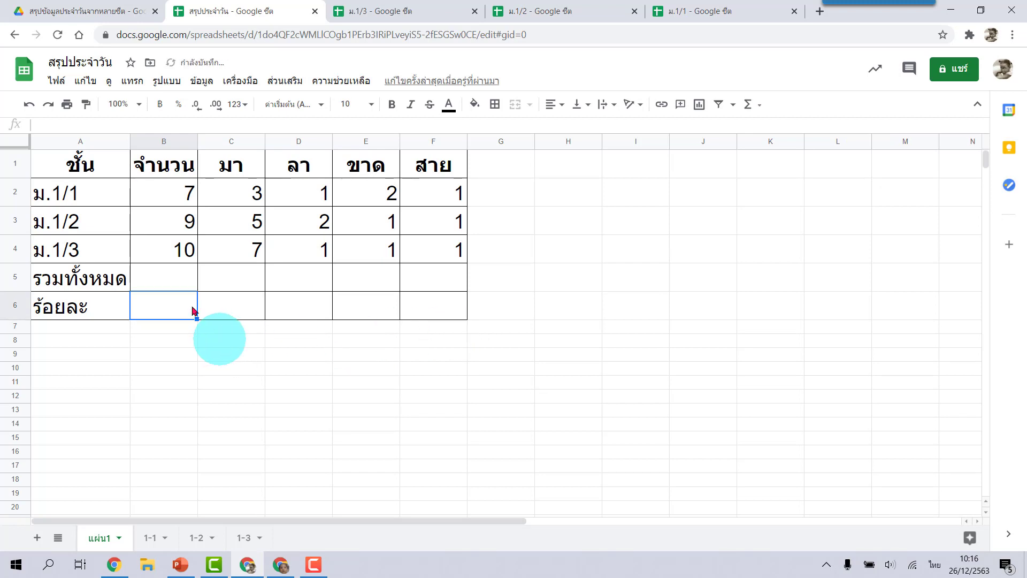
Reinsert =SUM(B2:B4) into B5 for a total of 26
left_click_drag(177, 196, 172, 257)
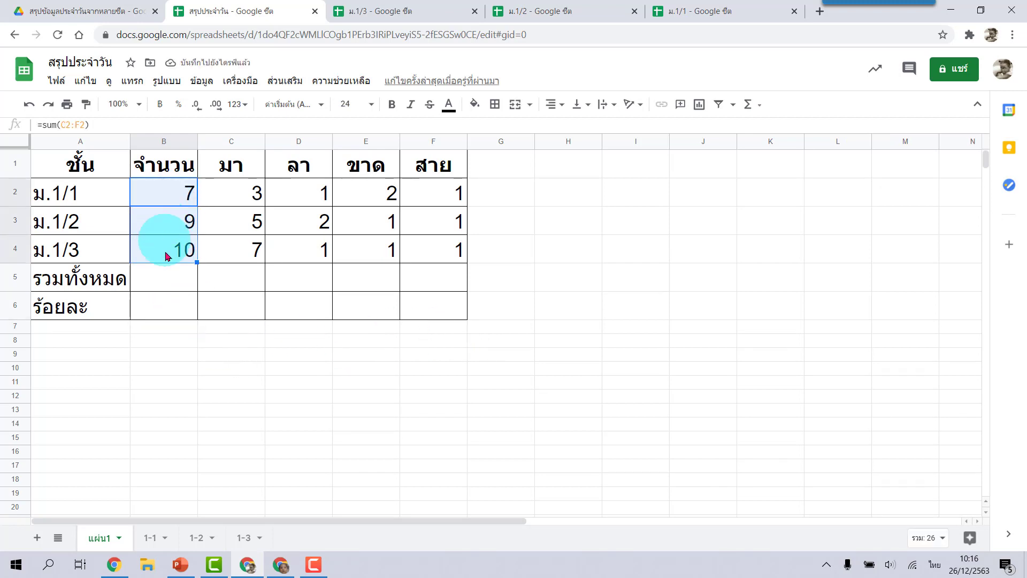
left_click(750, 105)
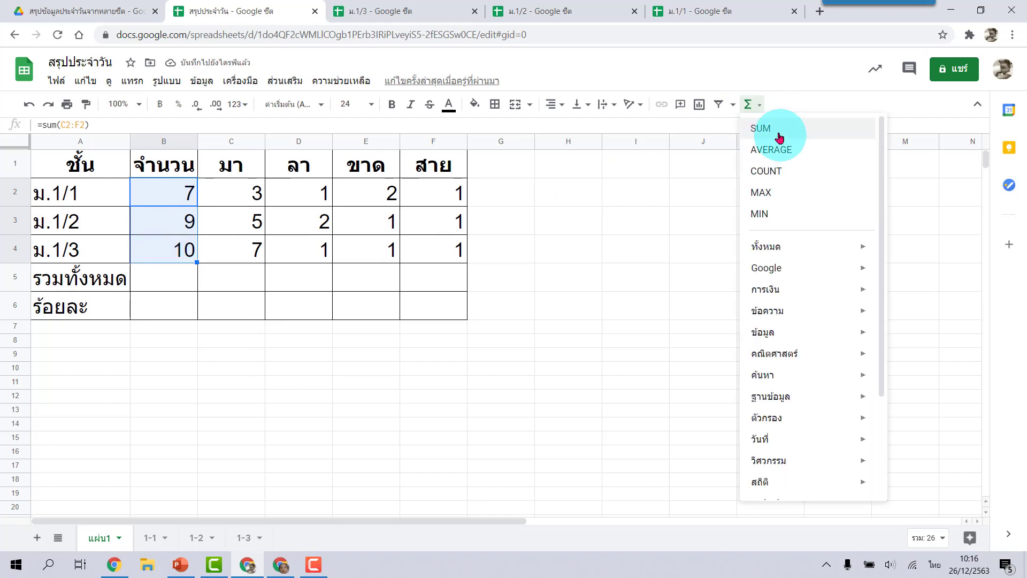
left_click(770, 130)
key("Return")
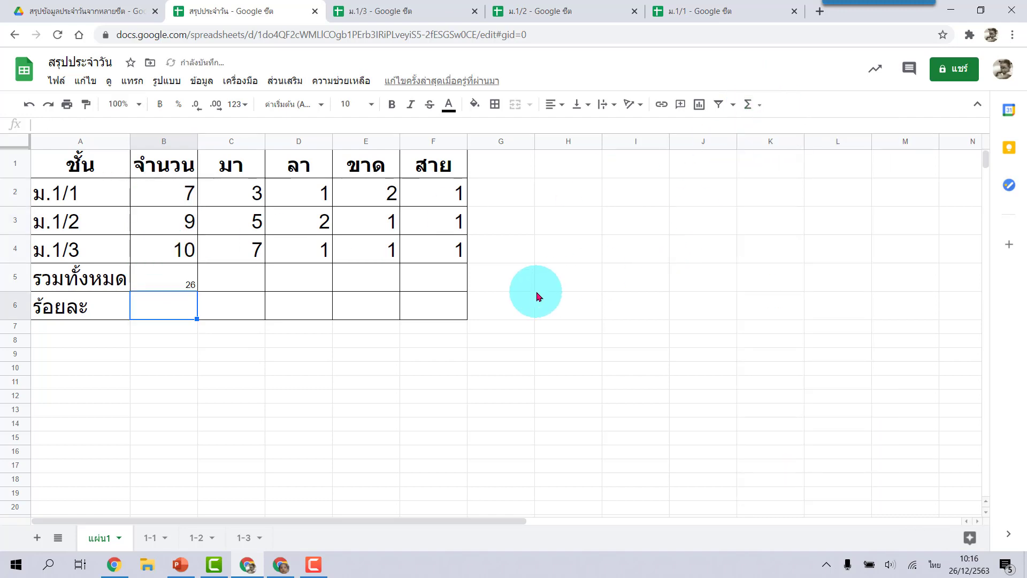
left_click(177, 280)
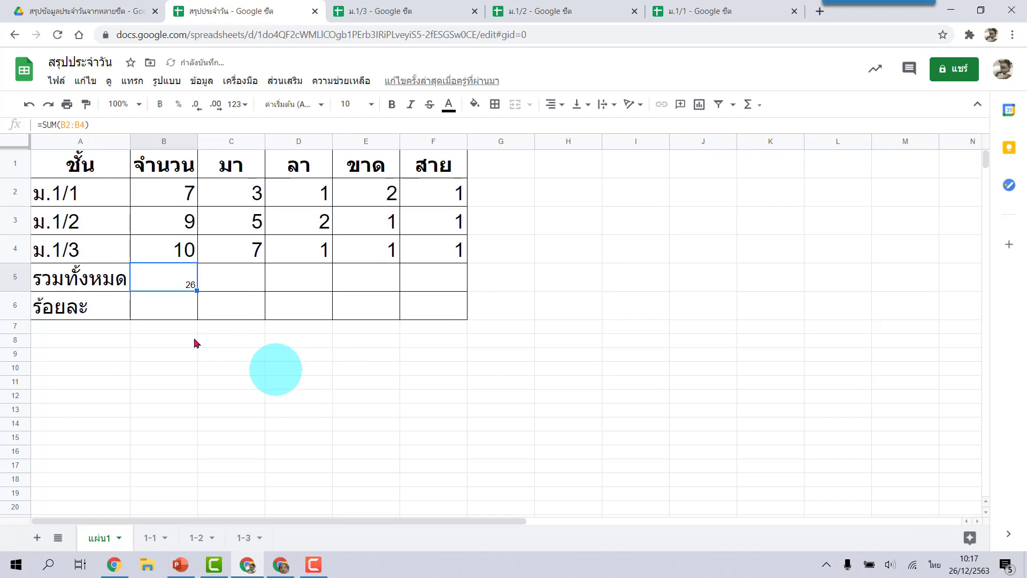
Set the B5 total's font size to 24
left_click(370, 104)
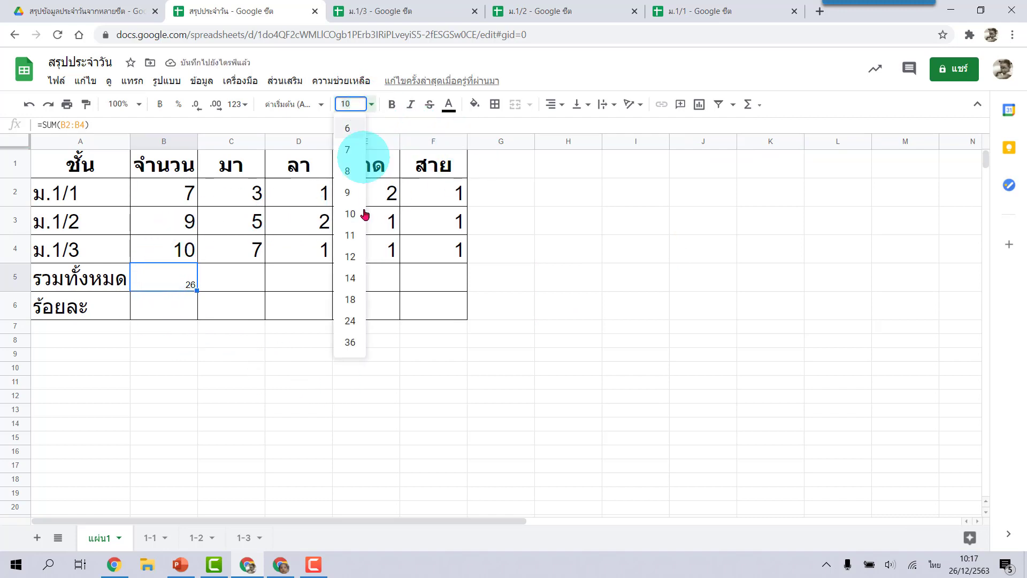
left_click(349, 302)
left_click(370, 104)
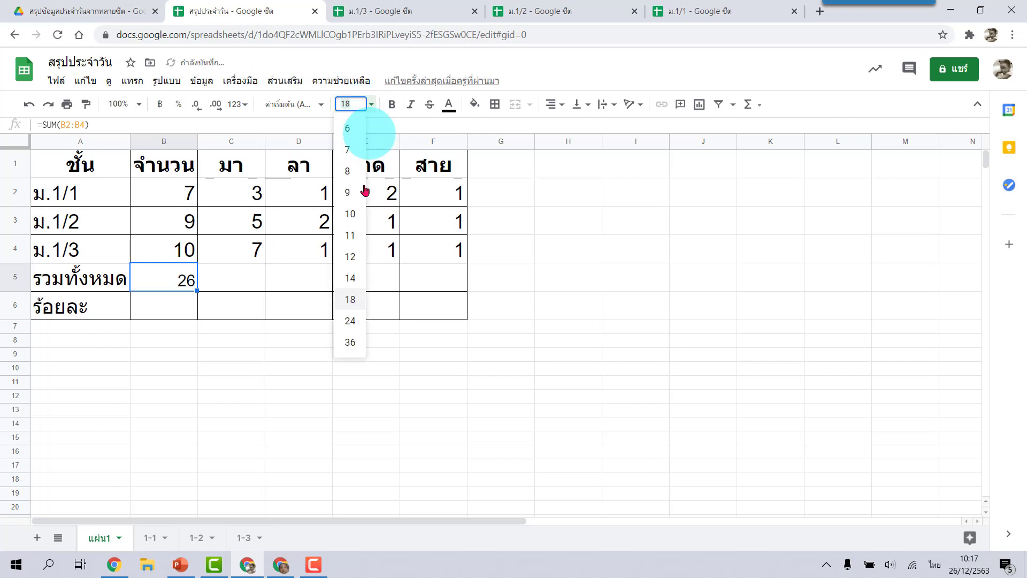
left_click(350, 320)
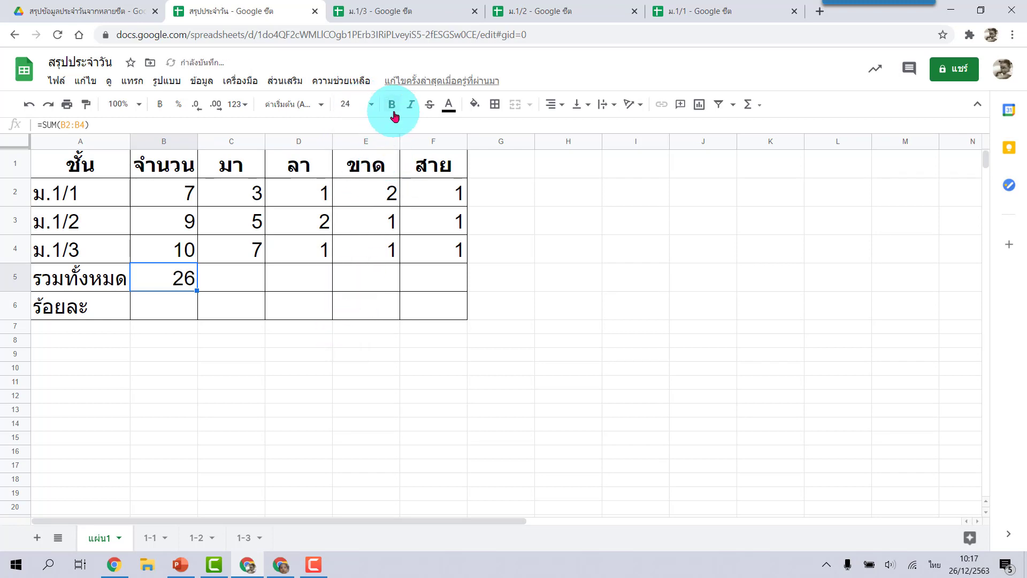
left_click(239, 289)
left_click(176, 278)
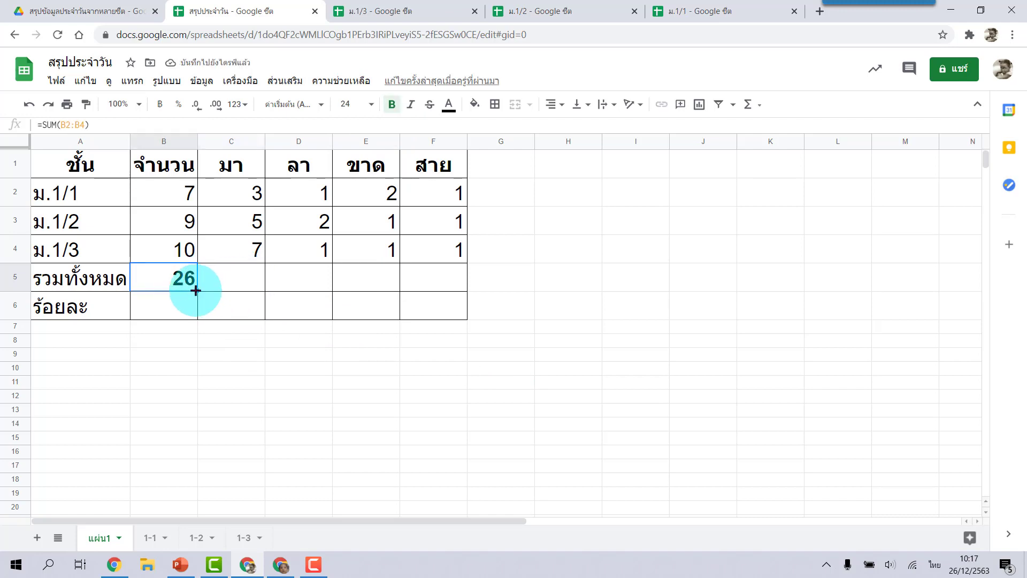
Copy the B5 SUM formula across to F5, giving totals 15, 4, 4 and 3
left_click_drag(196, 290, 442, 289)
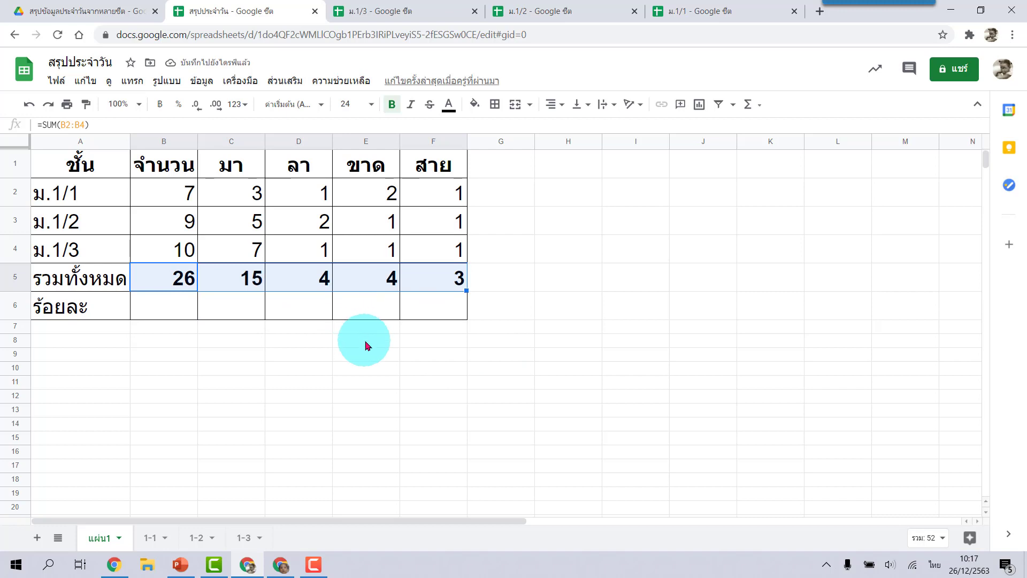
left_click(242, 288)
left_click(296, 283)
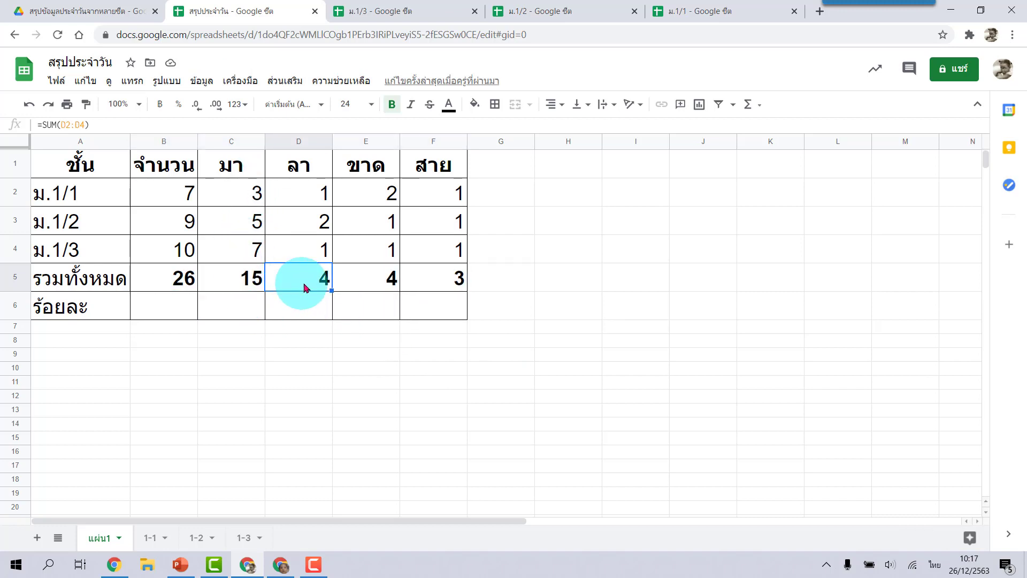
left_click(378, 285)
left_click(454, 280)
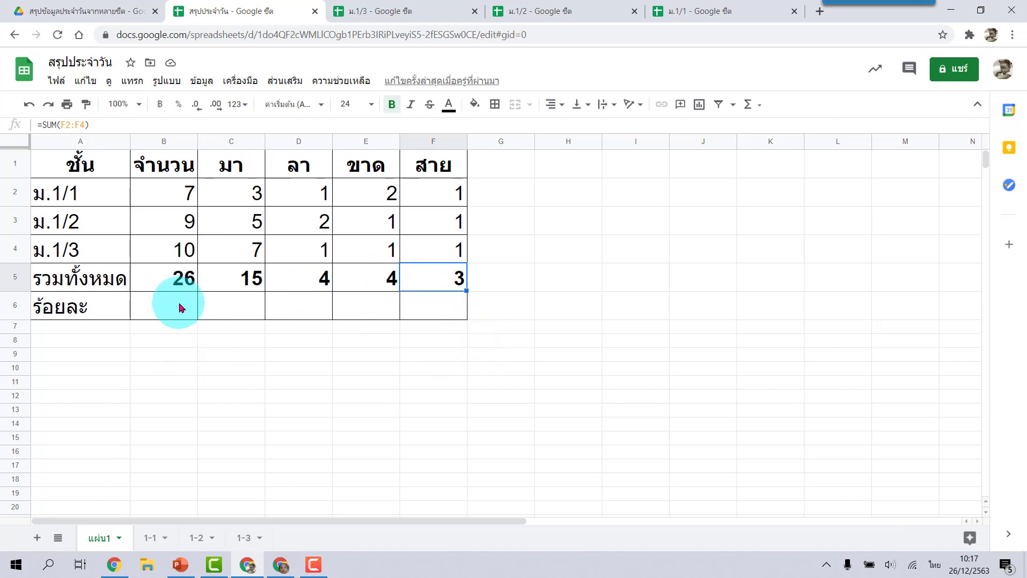
left_click(238, 306)
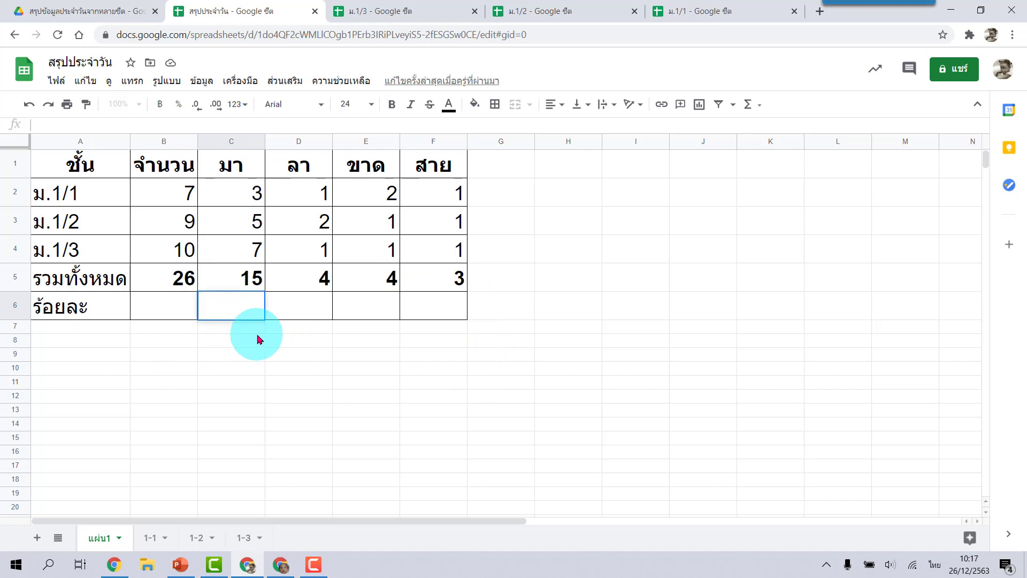
Enter =C5*100/B5 in C6 and show it with two decimal places
type("=")
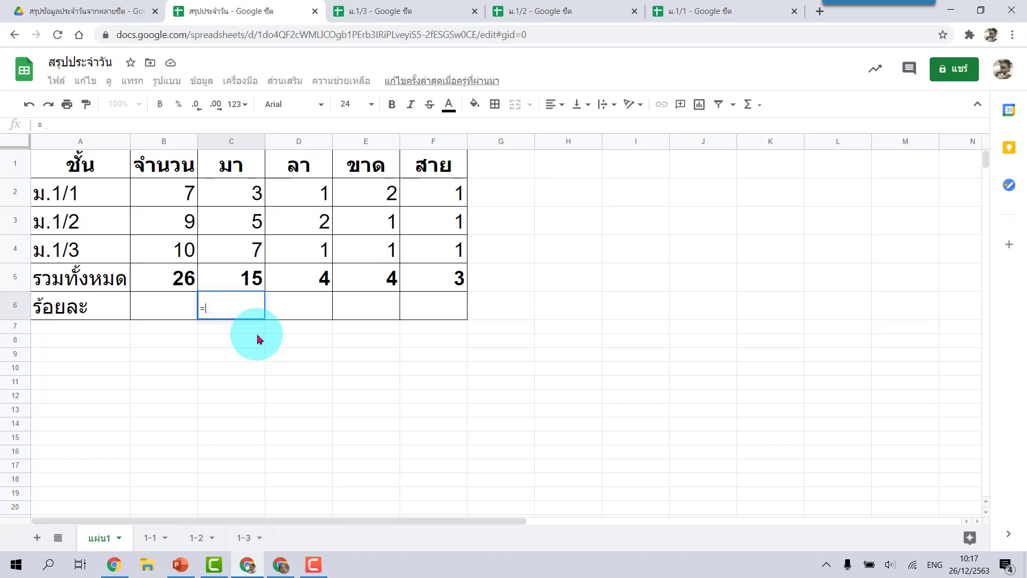
left_click(248, 285)
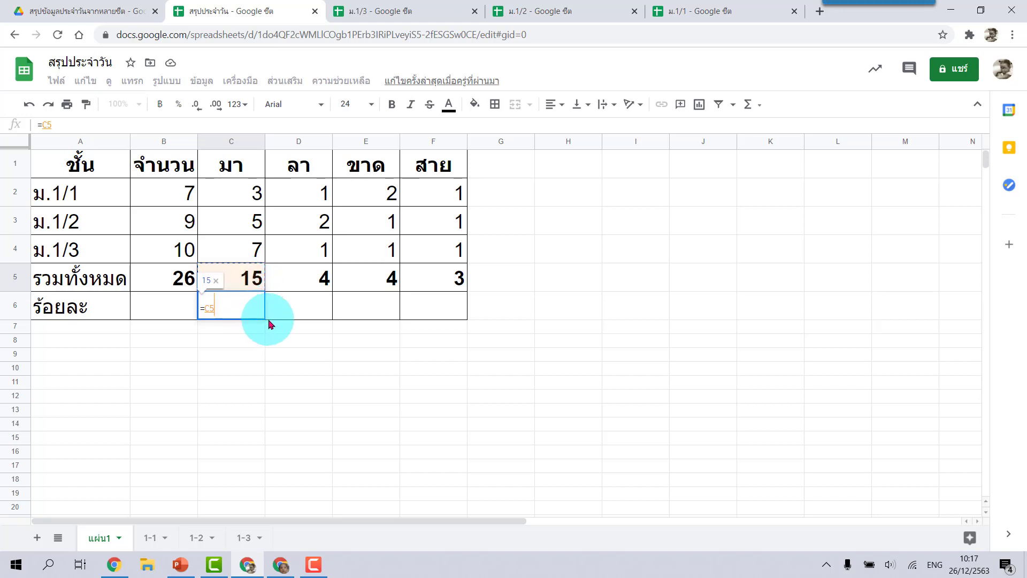
type("100")
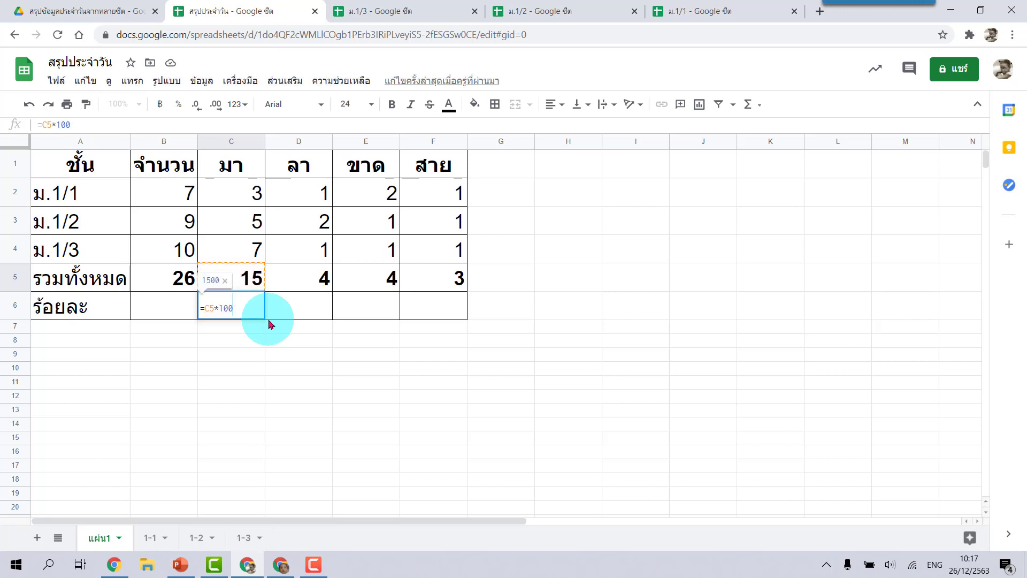
type("/")
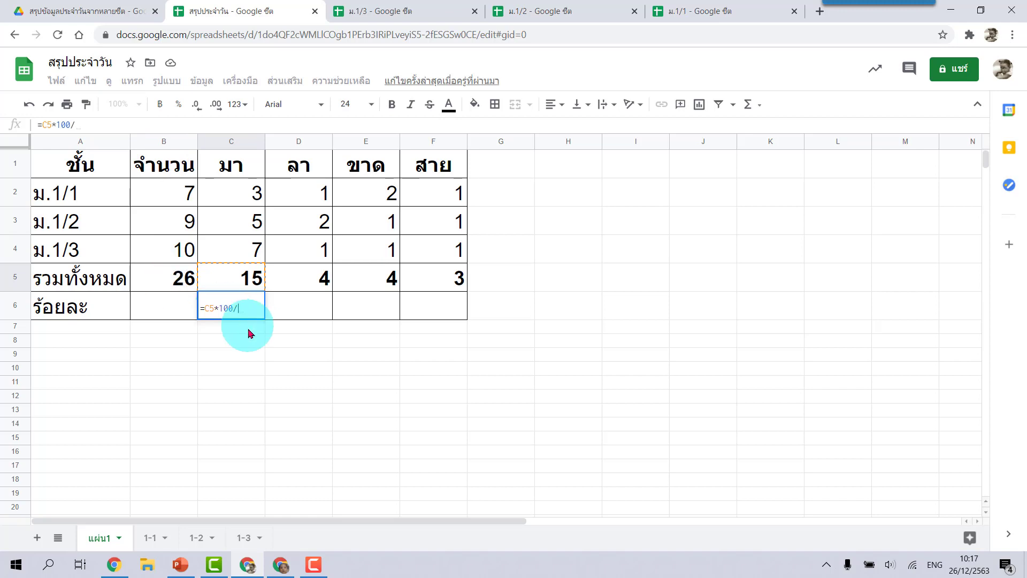
left_click(168, 279)
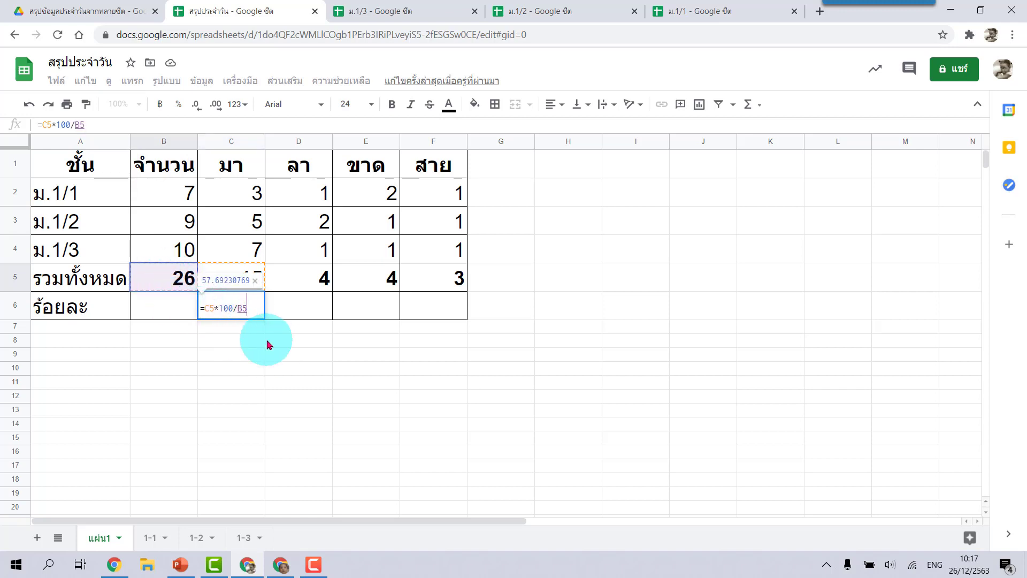
key("Return")
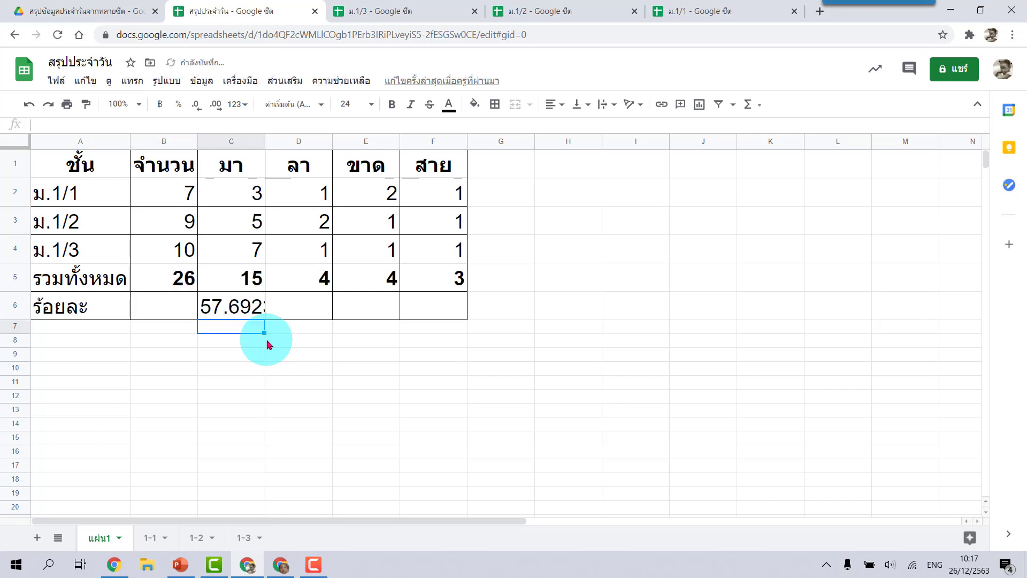
left_click(235, 305)
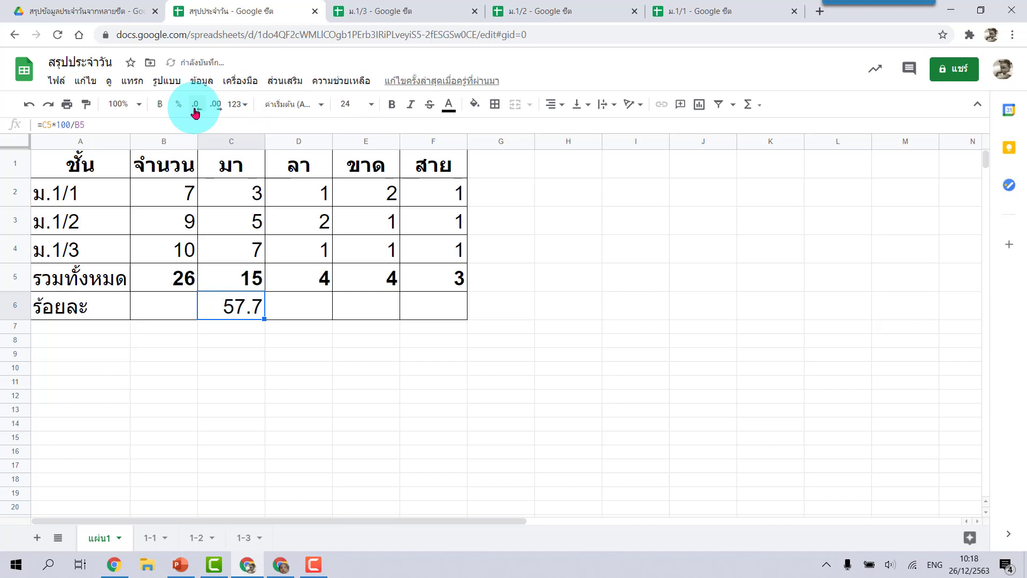
left_click(216, 103)
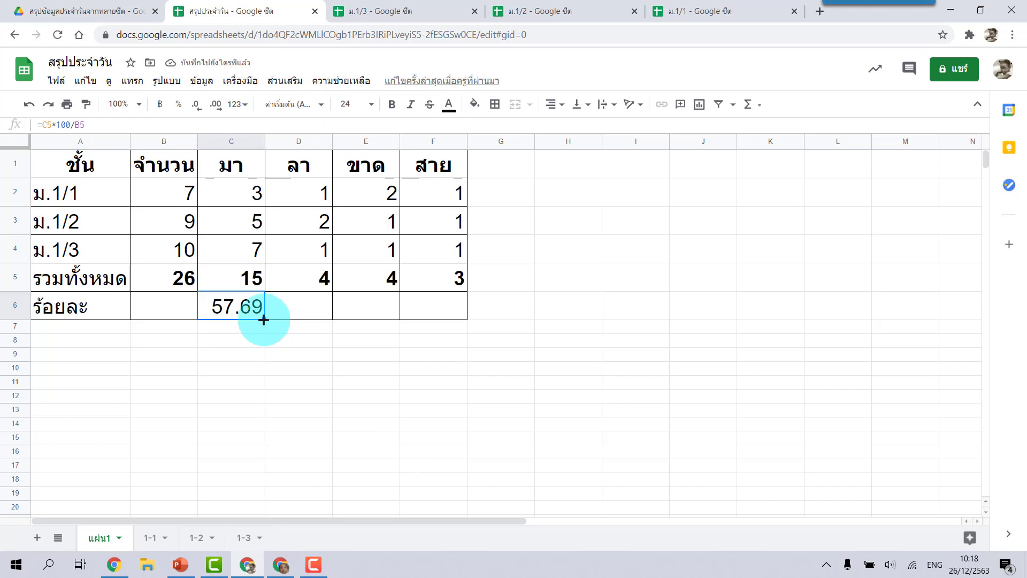
Copy the C6 percentage formula across to F6, showing 26.67, 100.00 and 75.00
left_click_drag(264, 320, 461, 317)
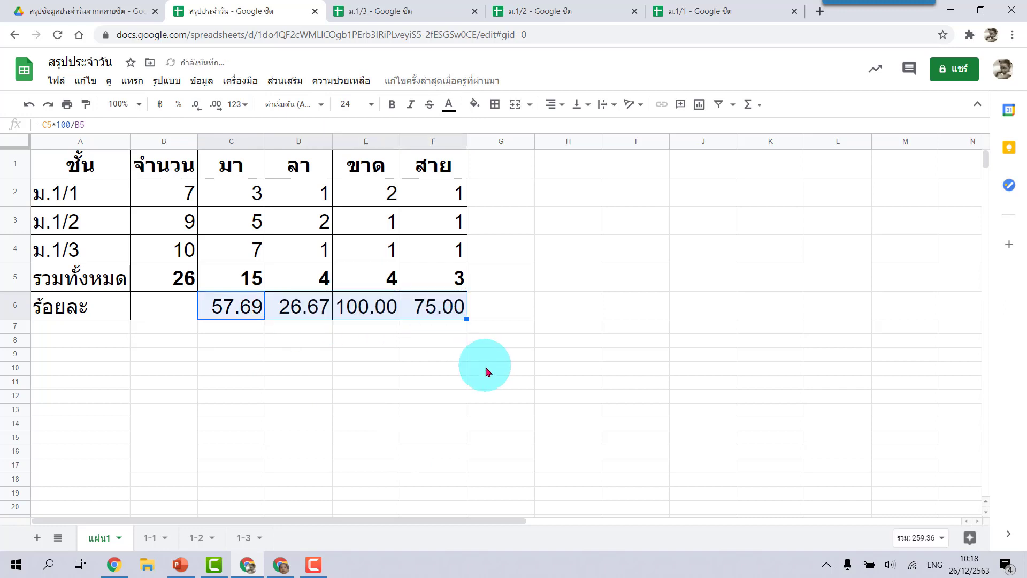
left_click(294, 309)
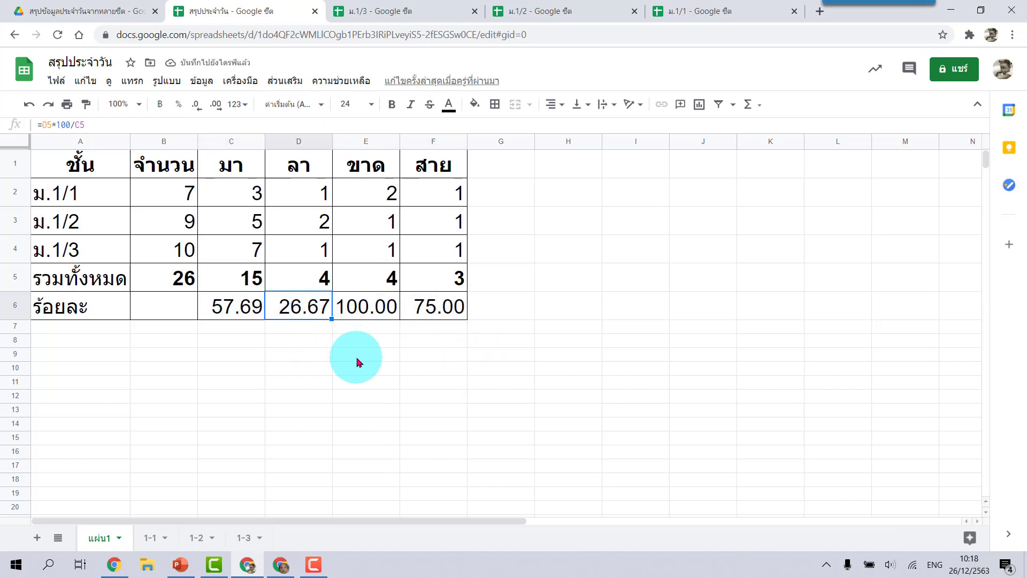
left_click(361, 308)
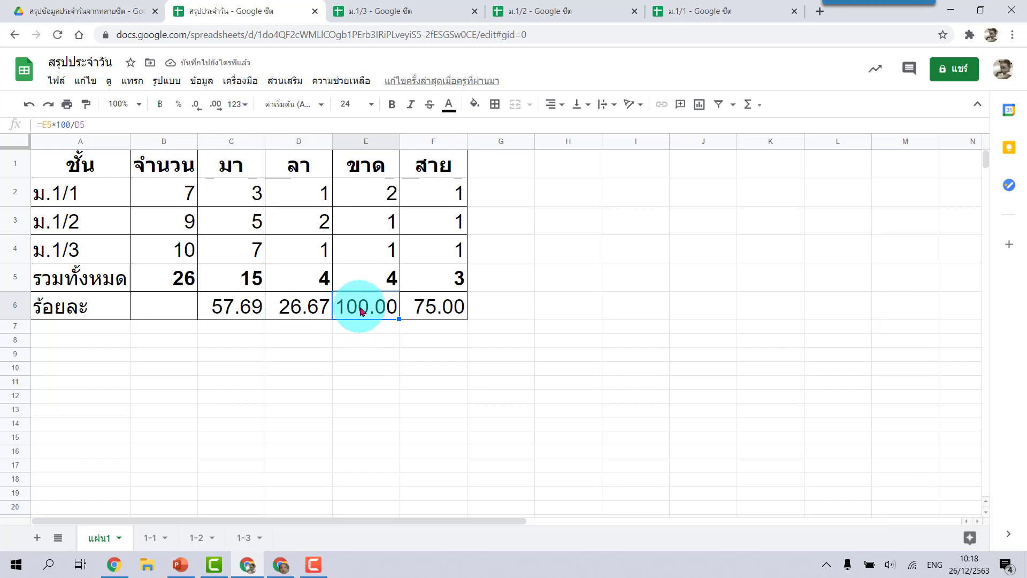
left_click(436, 309)
left_click(289, 308)
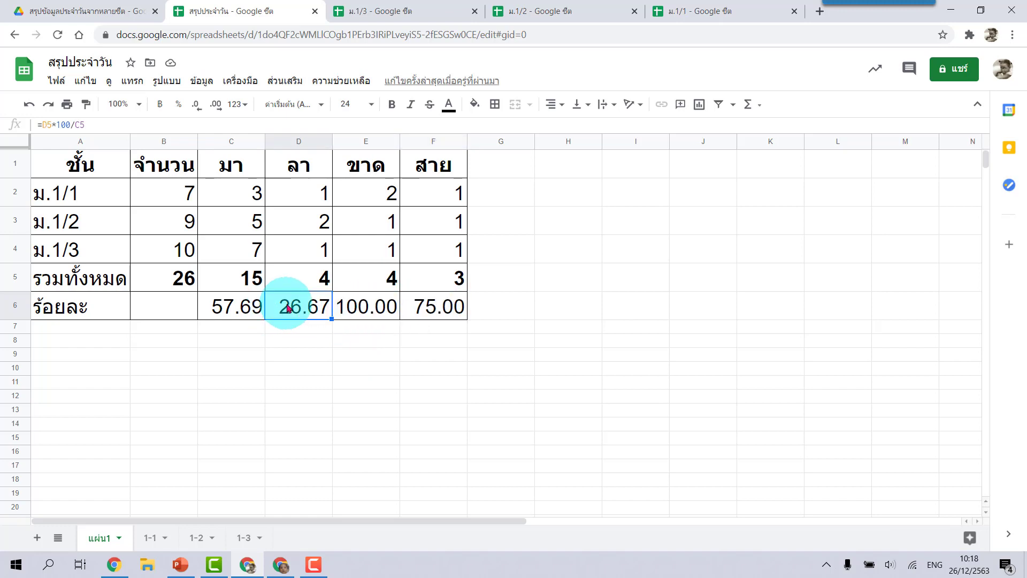
left_click(235, 309)
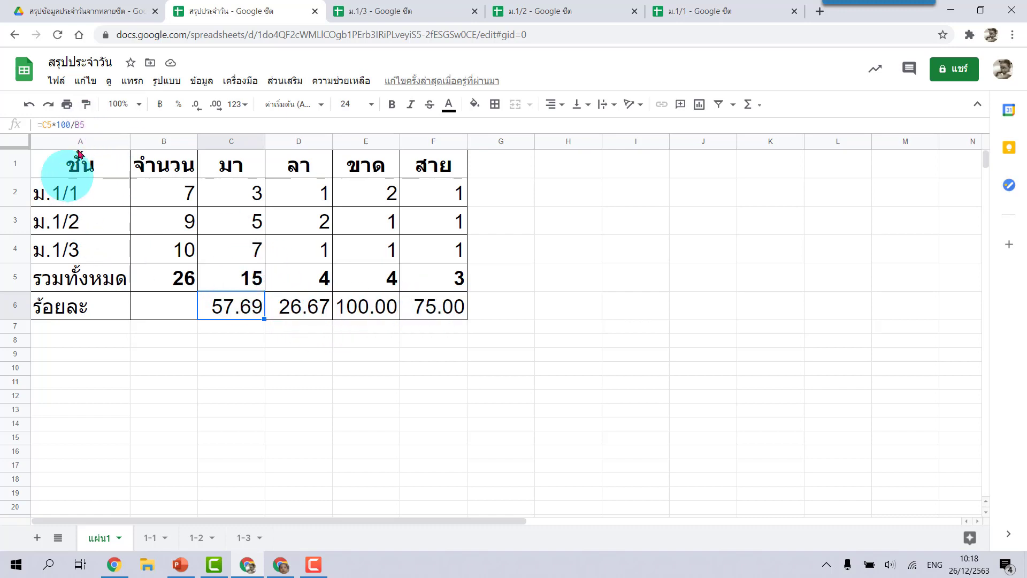
Change C6 to =C5*100/$B$5 and copy it to F6, giving 57.69, 15.38, 15.38, 11.54
left_click(81, 124)
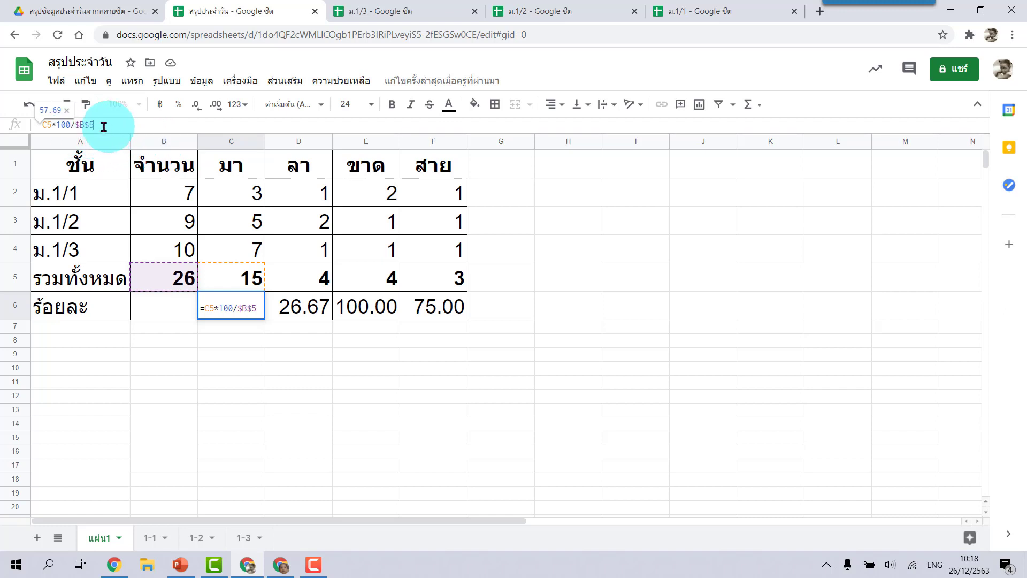
key("Return")
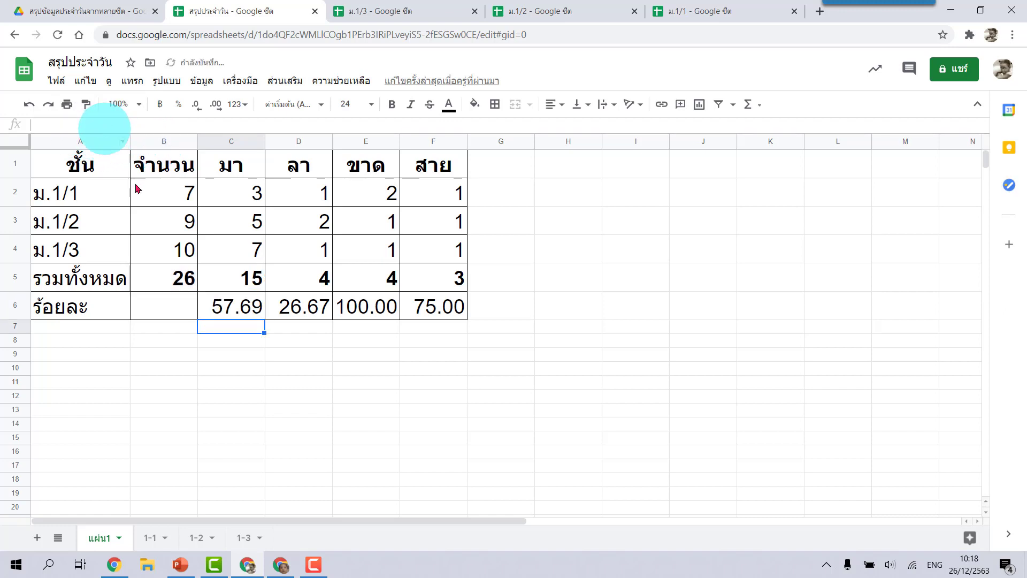
left_click(240, 310)
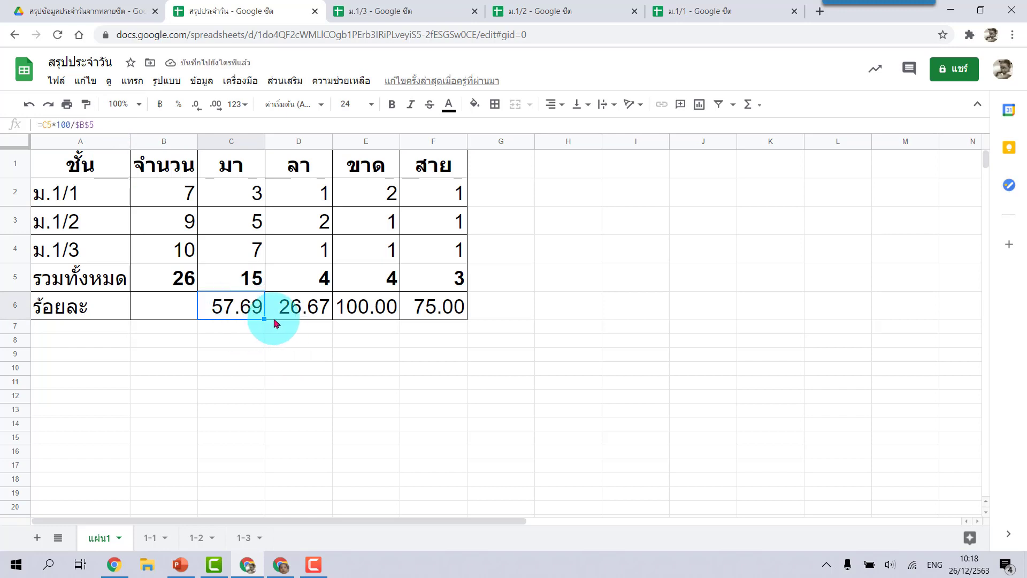
left_click_drag(264, 318, 458, 319)
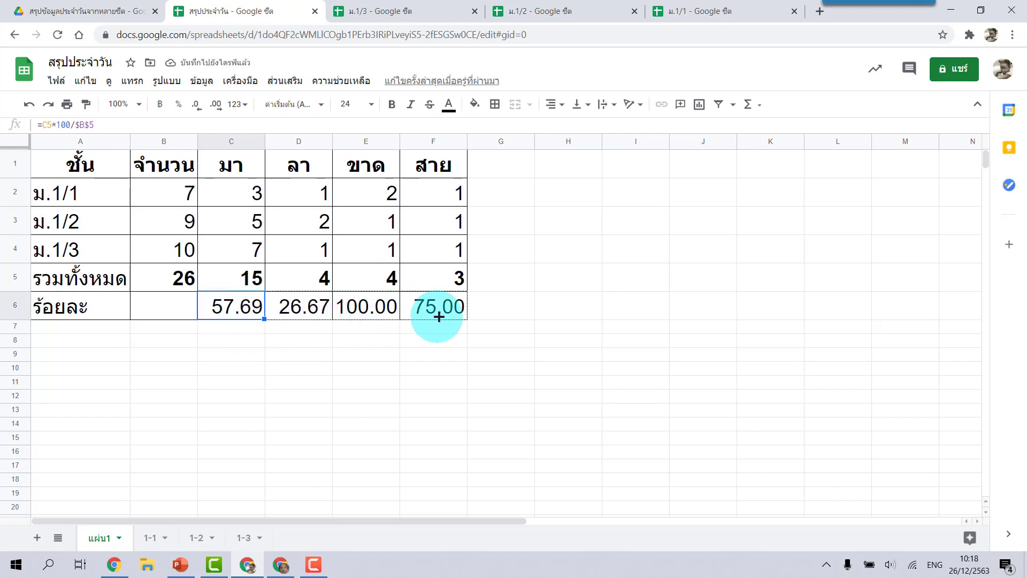
left_click(310, 301)
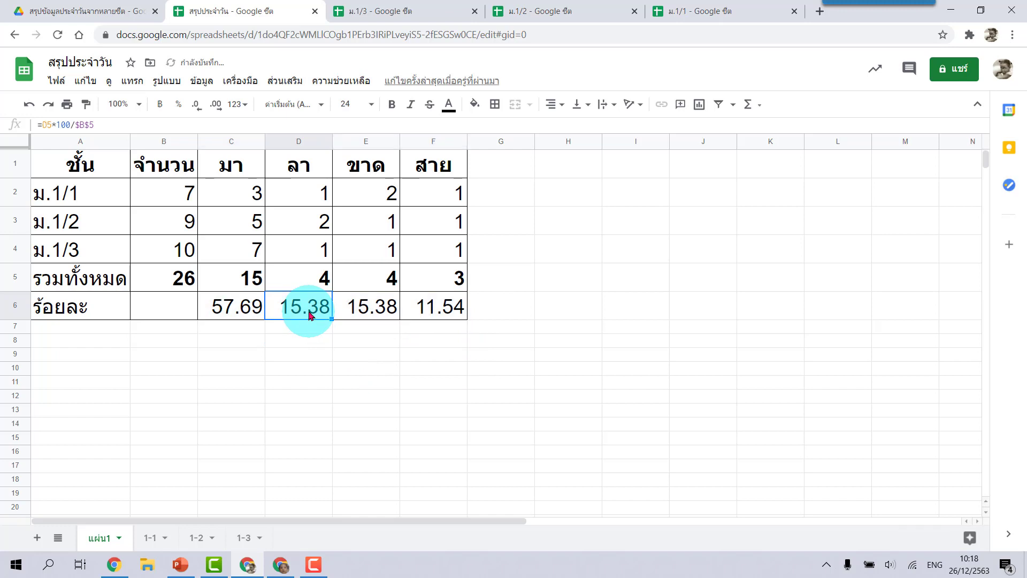
left_click(367, 305)
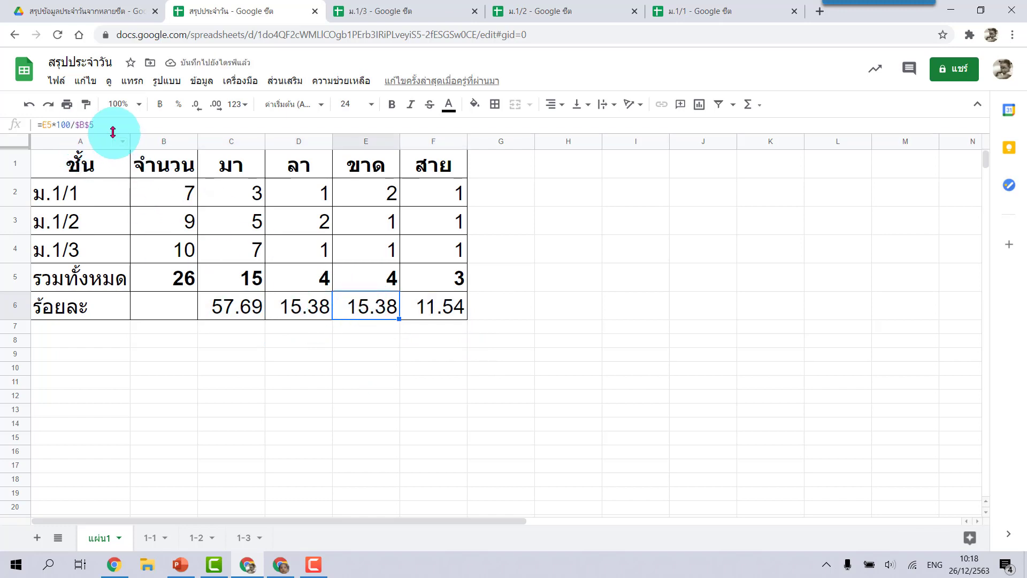
left_click(430, 311)
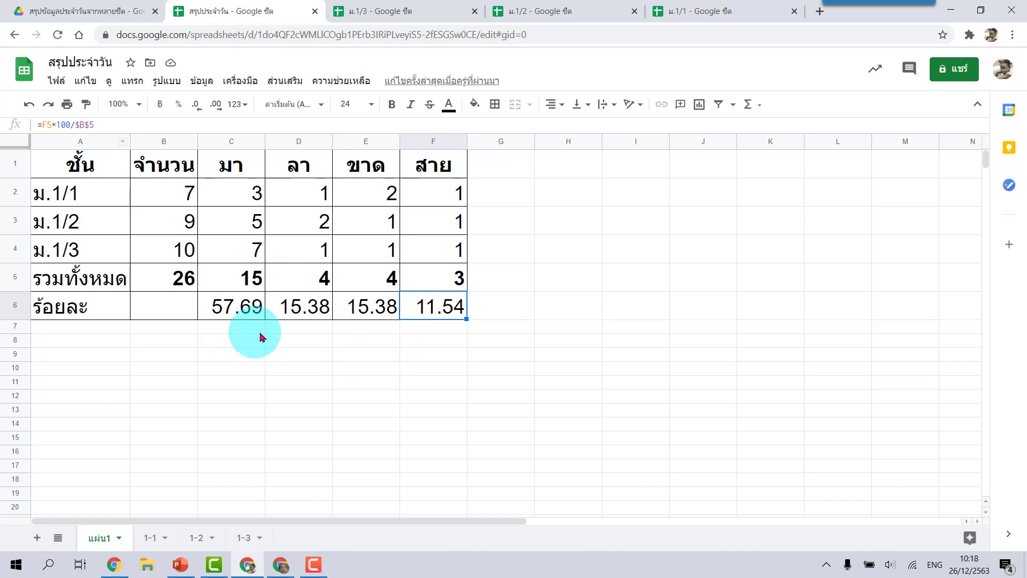
left_click(167, 309)
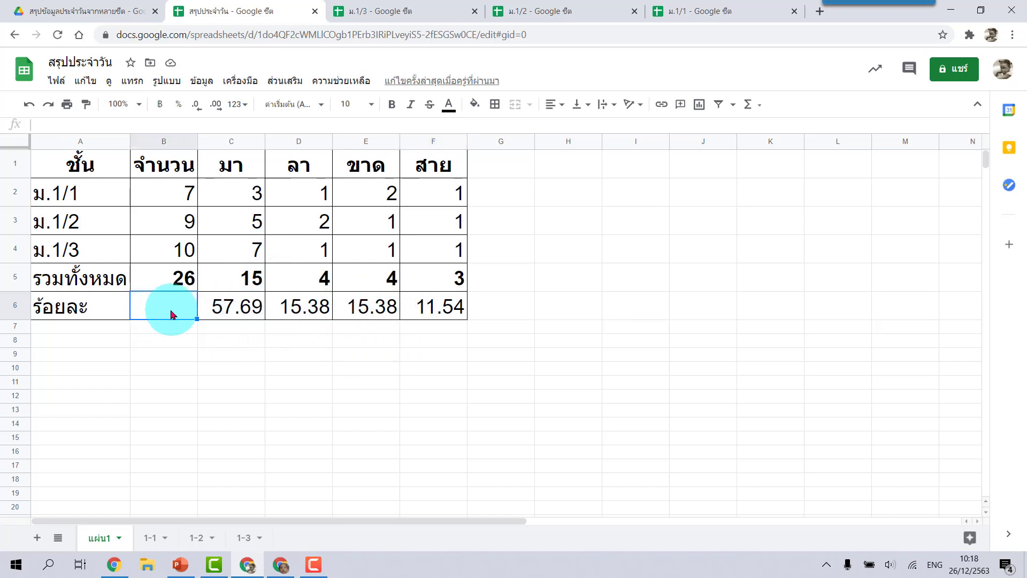
Enter =sum(C6:F6) in B6 to total the percentages to 100.00
double_click(167, 311)
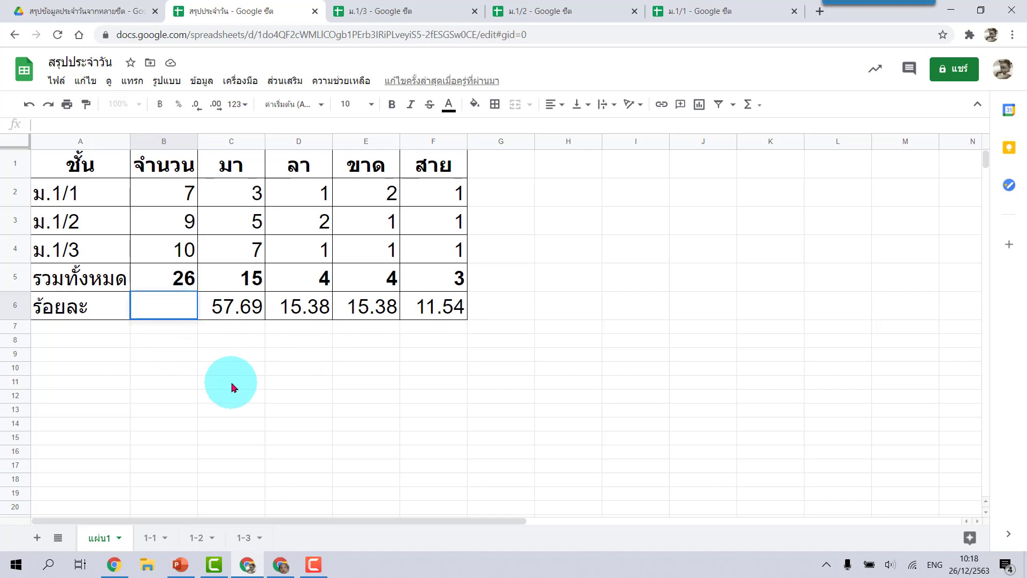
type("=s")
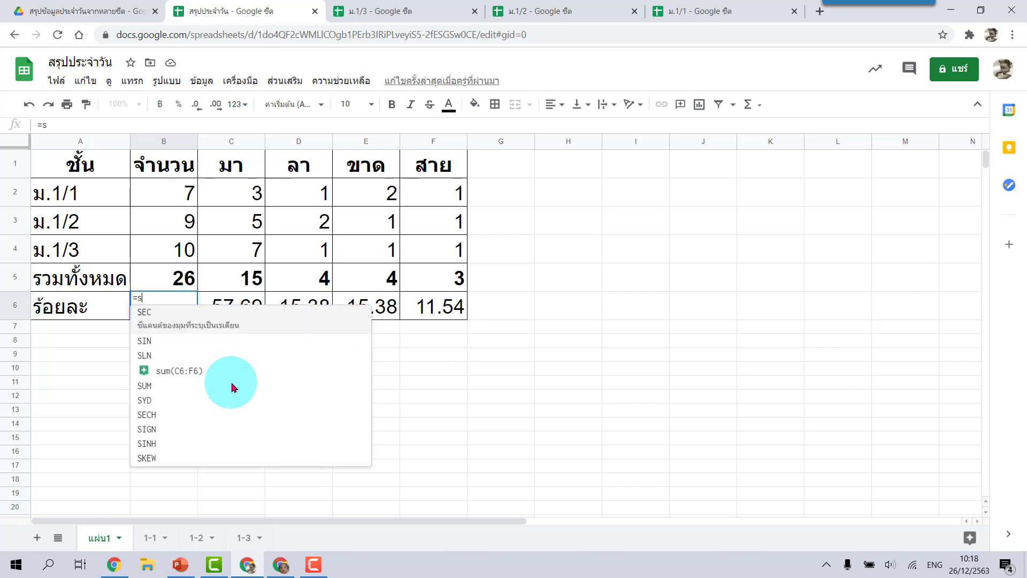
type("um")
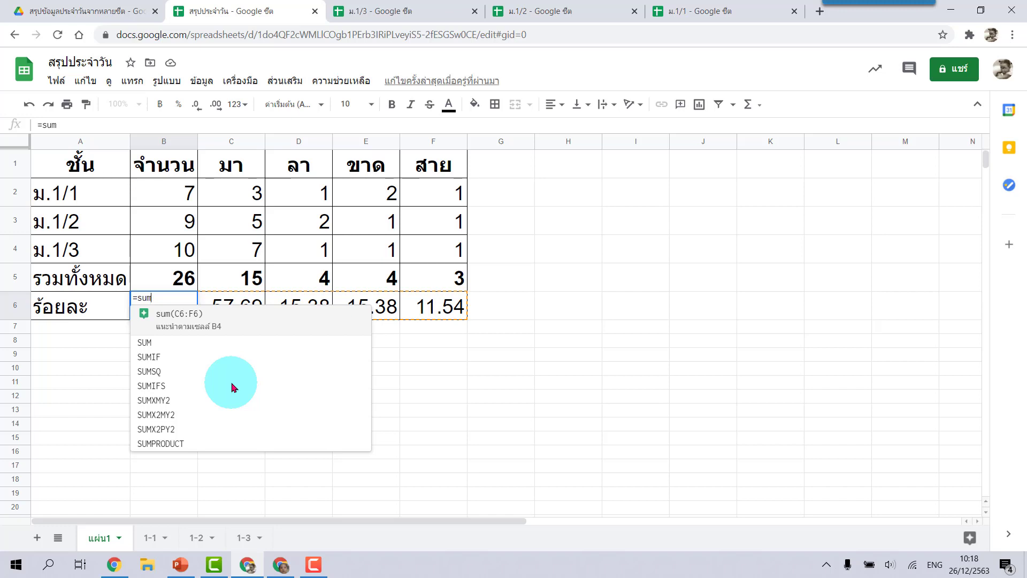
type("(")
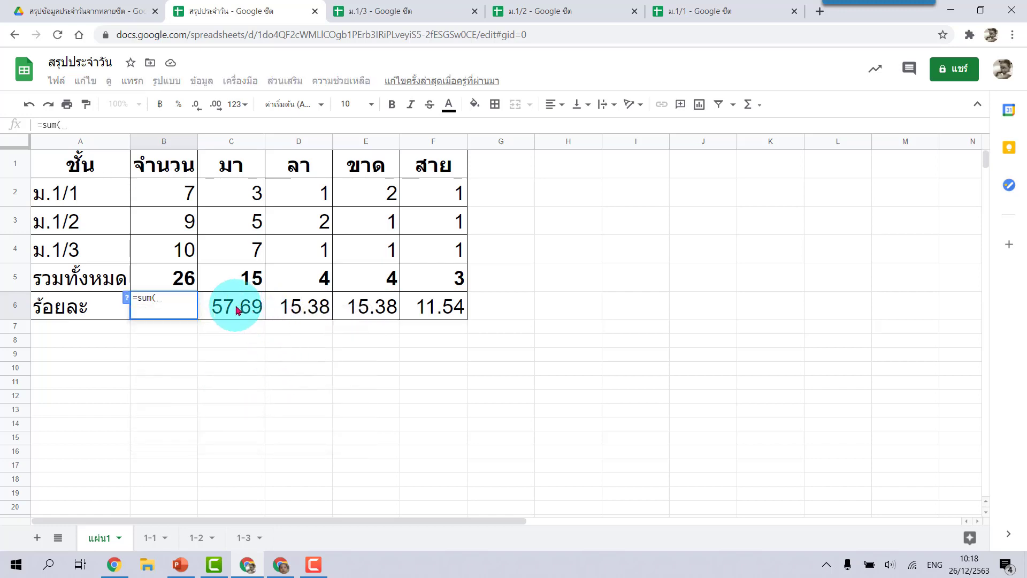
left_click_drag(235, 306, 439, 315)
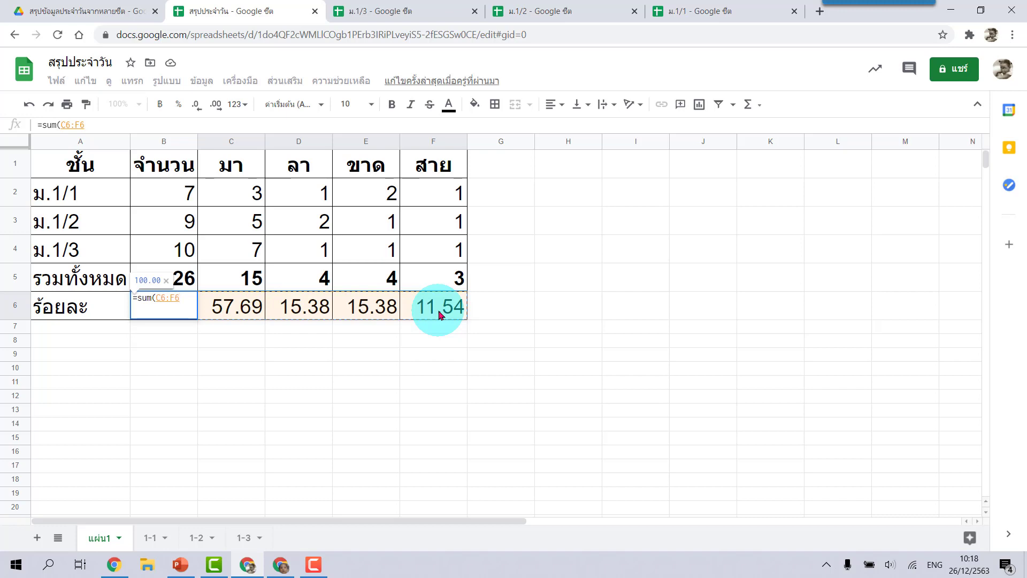
key("Return")
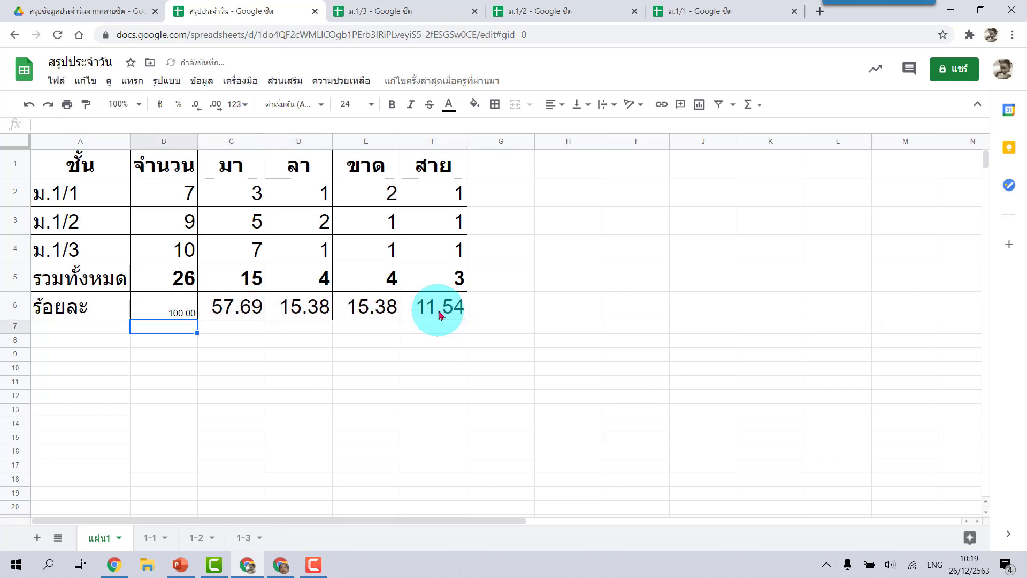
Set the B6 percentage total's font size to 24
left_click(171, 306)
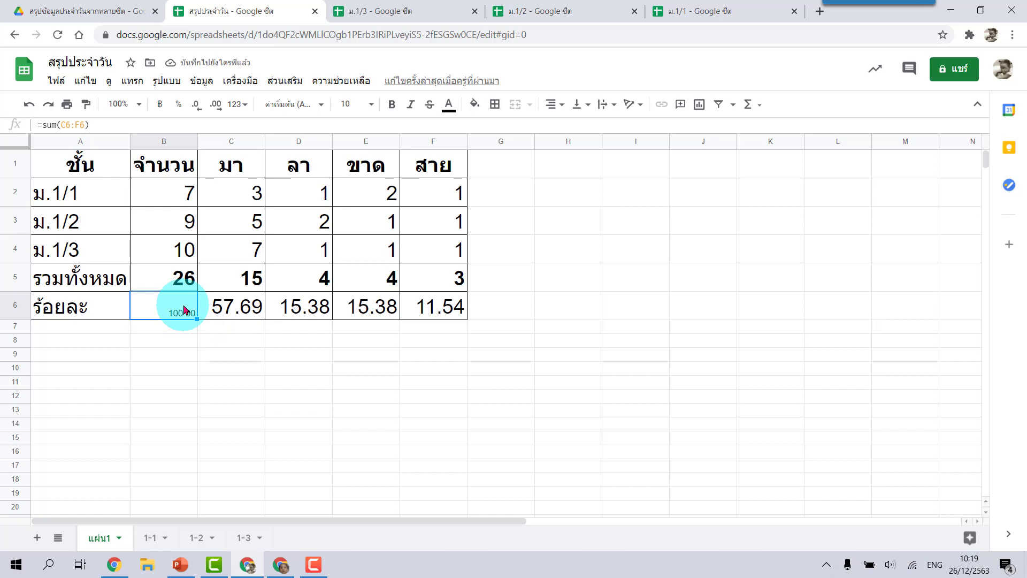
left_click(371, 104)
left_click(355, 322)
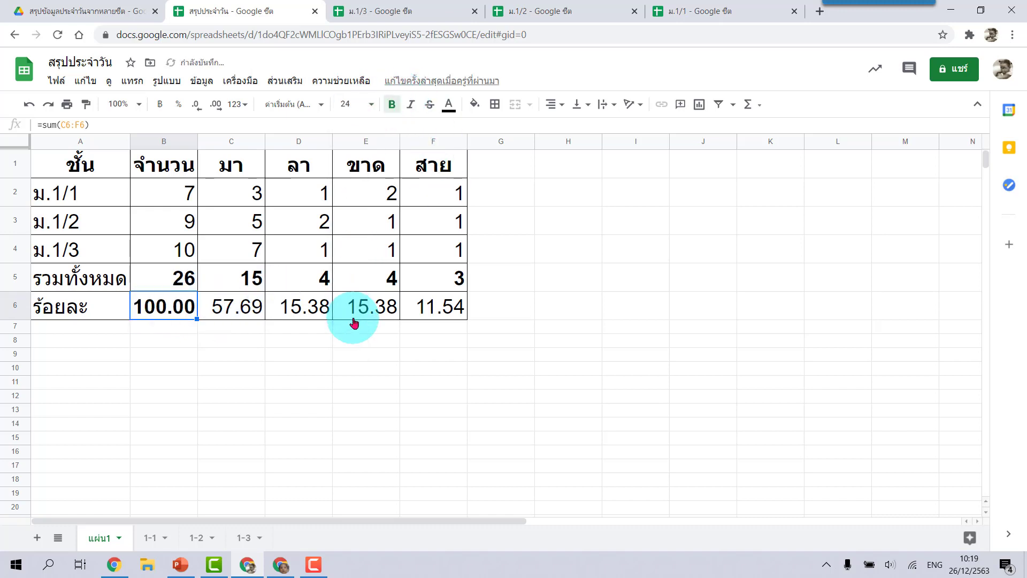
left_click(395, 355)
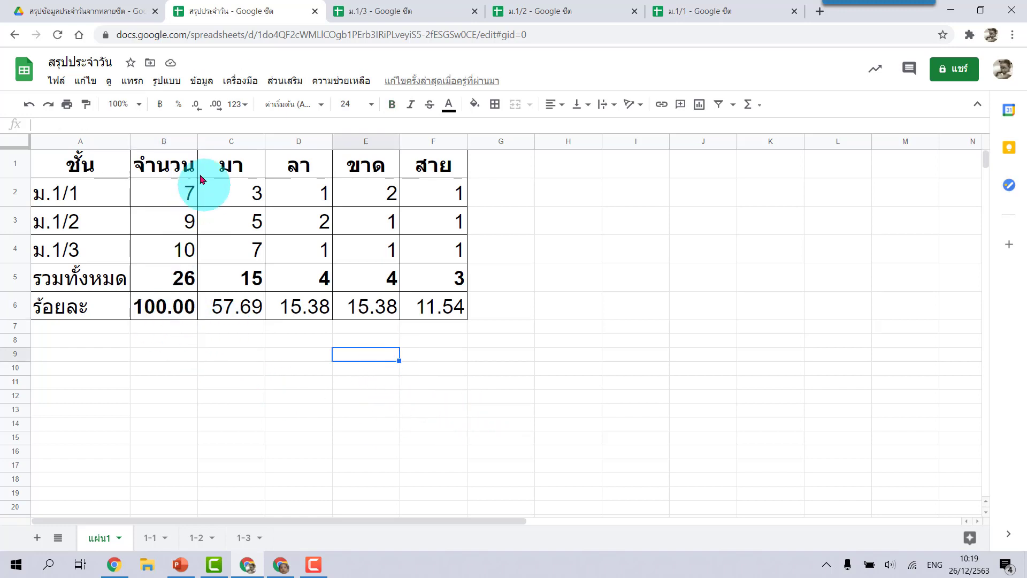
left_click(149, 539)
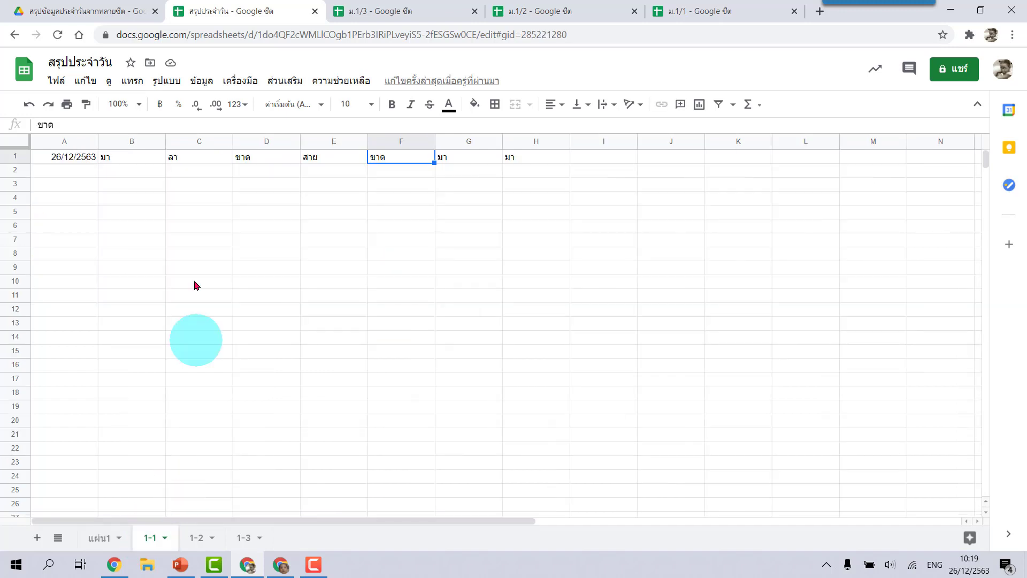
left_click(84, 160)
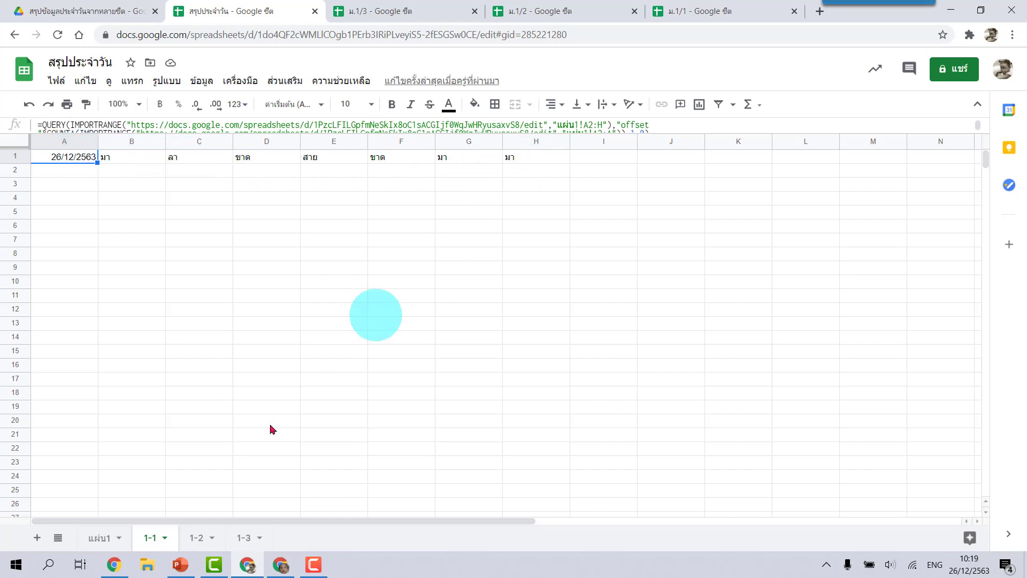
left_click(100, 538)
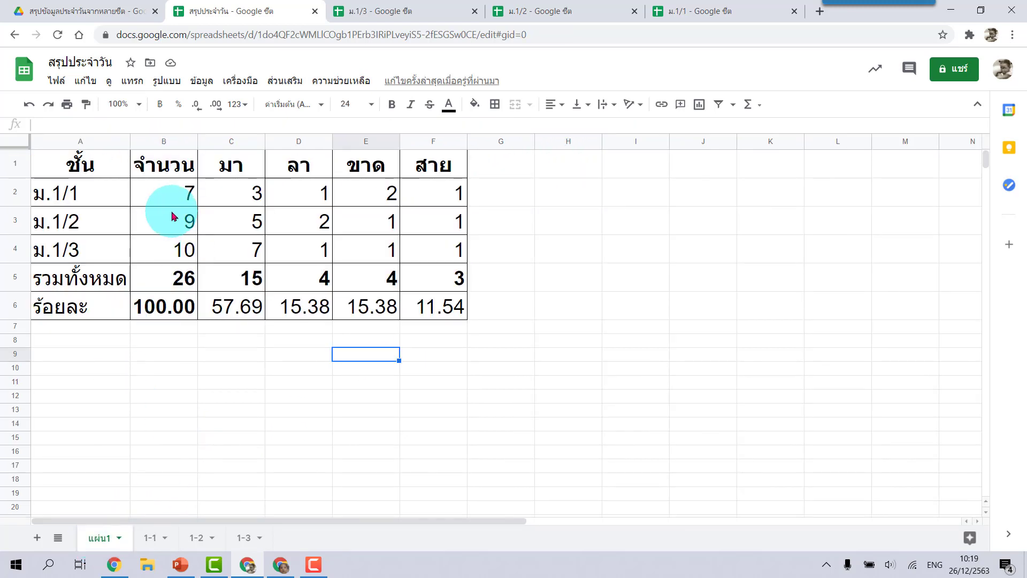
left_click(179, 198)
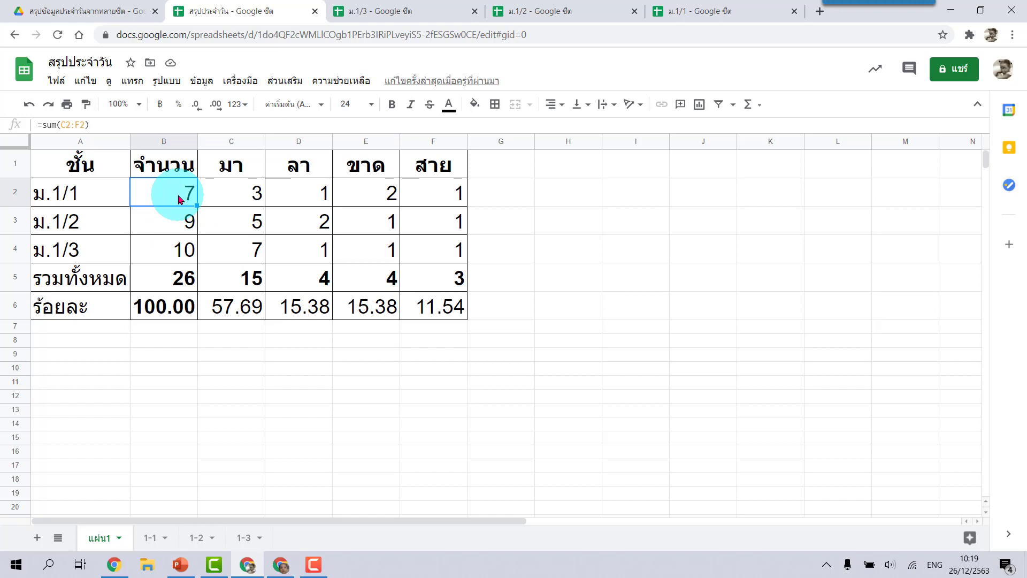
left_click(229, 200)
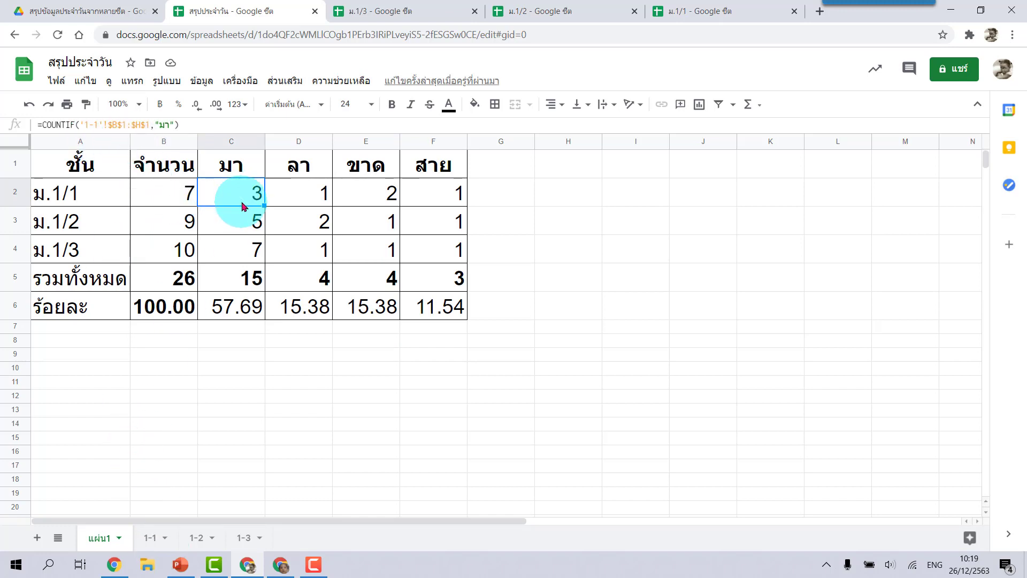
left_click(299, 189)
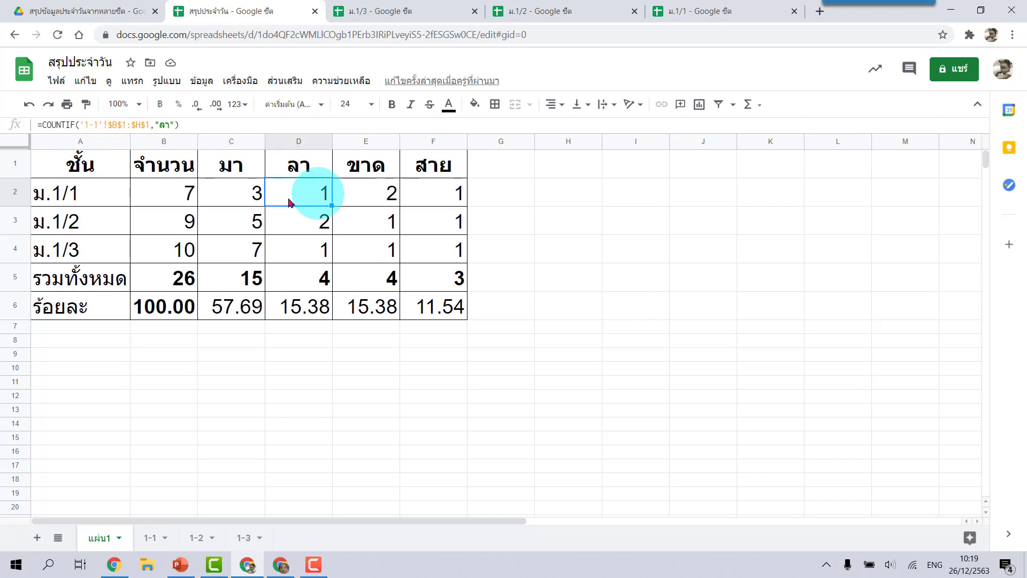
left_click(357, 195)
left_click(424, 194)
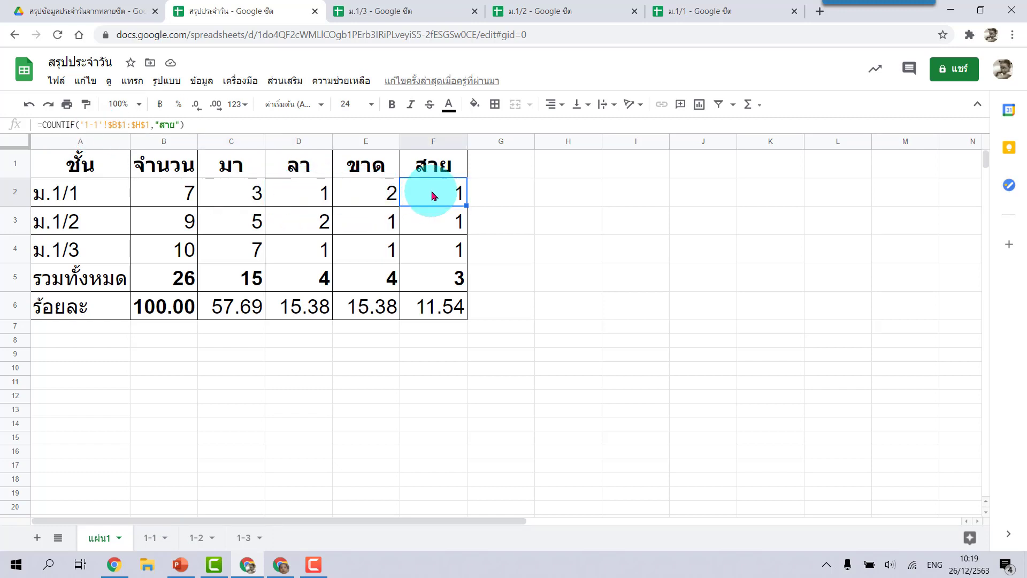
left_click(357, 195)
left_click(230, 224)
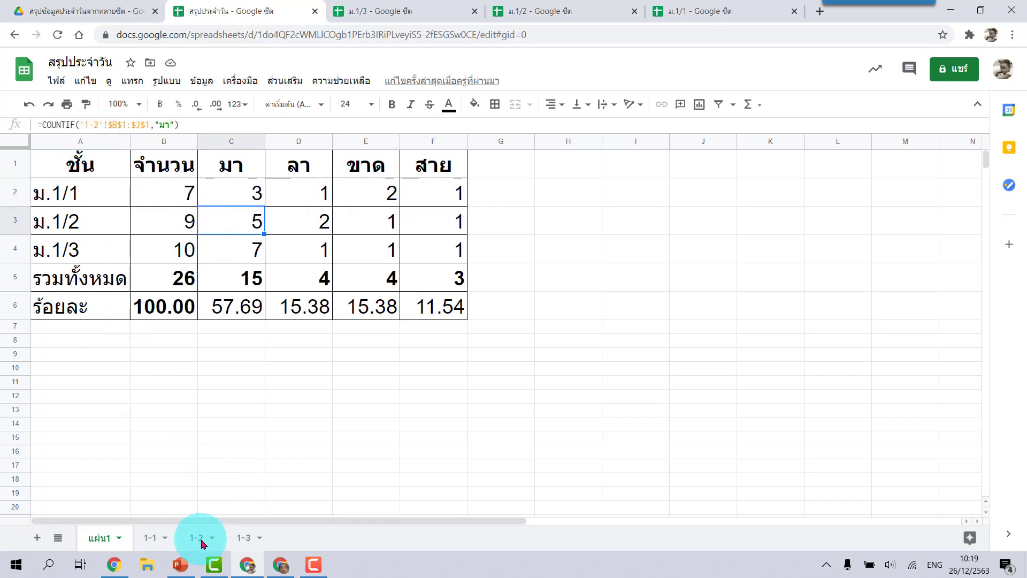
left_click(300, 224)
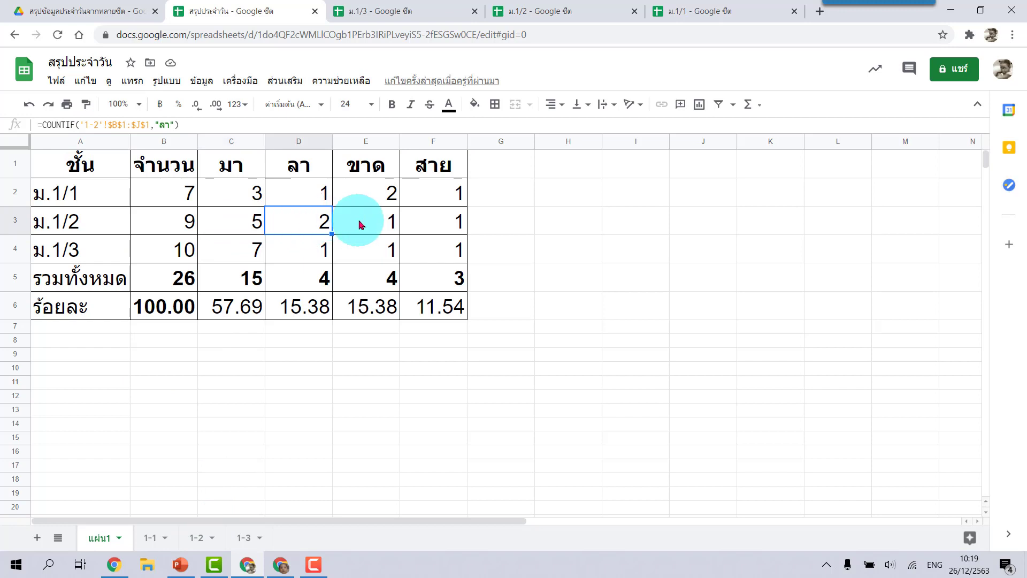
left_click(361, 225)
left_click(425, 224)
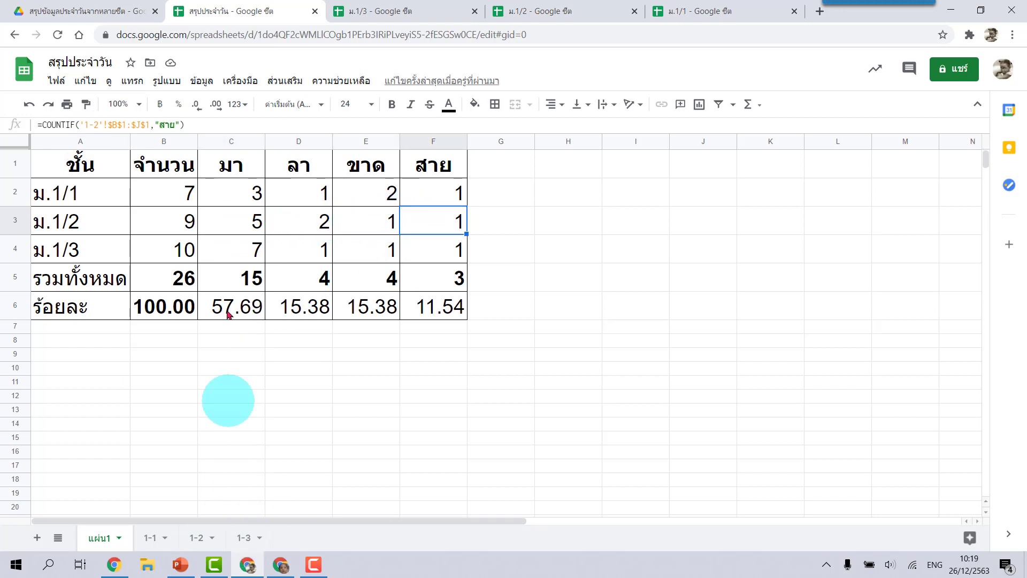
left_click(234, 247)
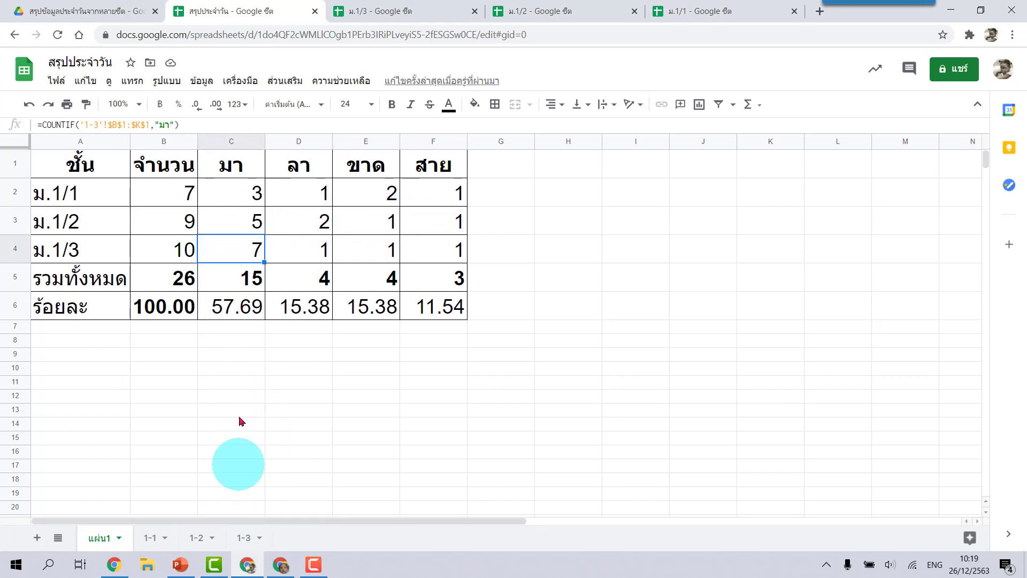
left_click(308, 249)
left_click(369, 247)
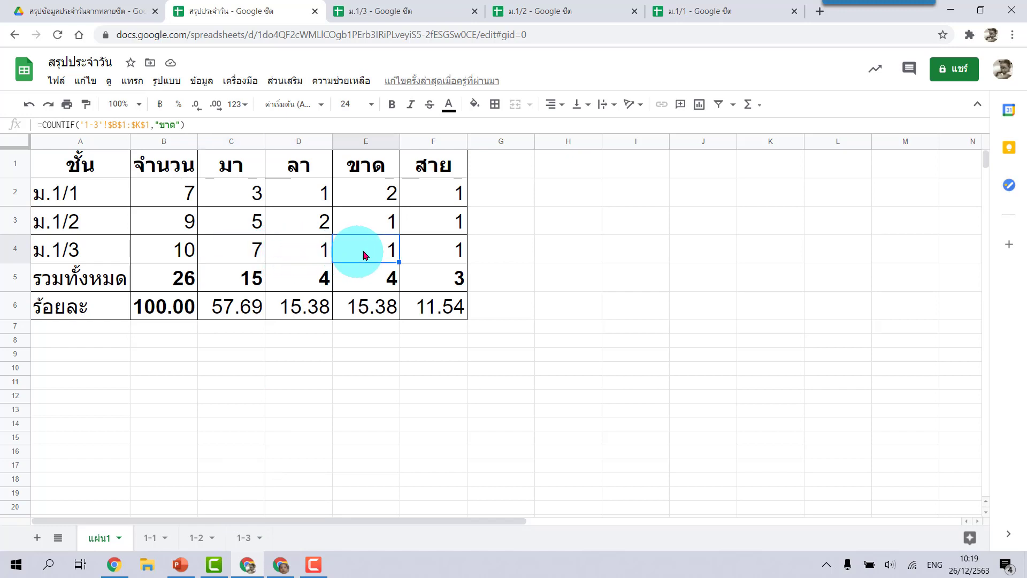
left_click(422, 247)
mouse_move(231, 141)
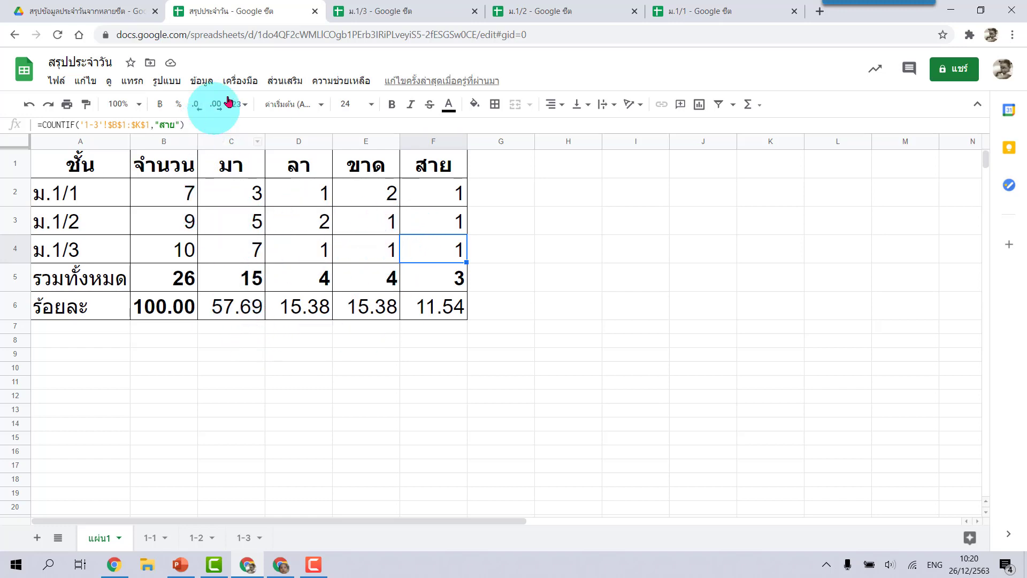
Apply the orange alternating-colours style to the A1:F6 table
left_click_drag(84, 166, 434, 306)
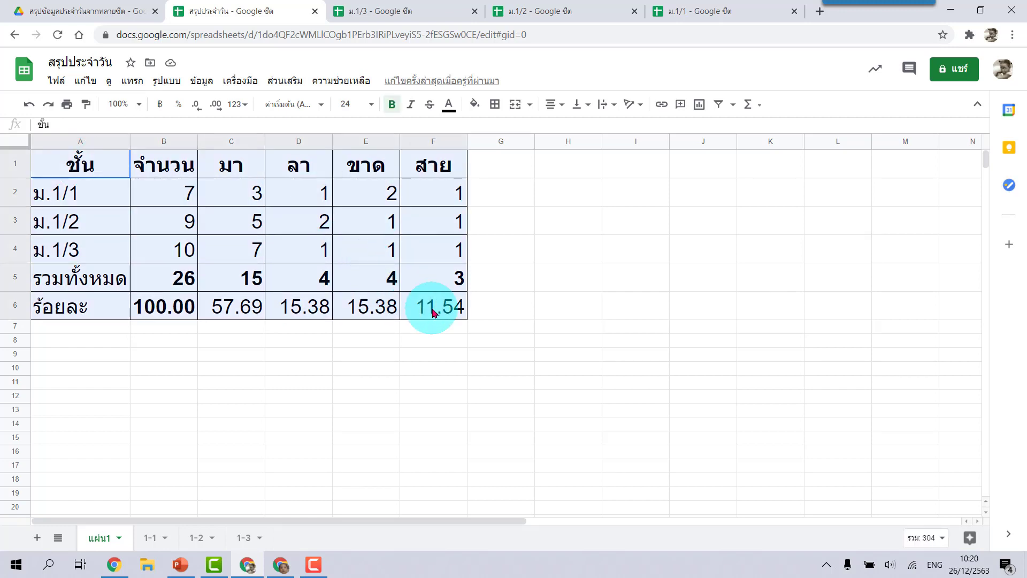
left_click(171, 88)
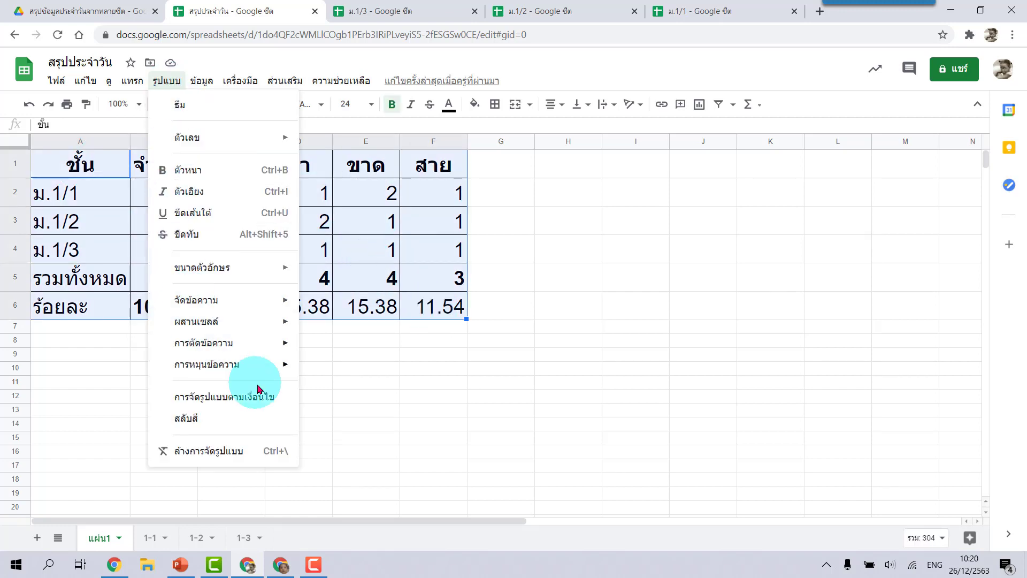
left_click(234, 419)
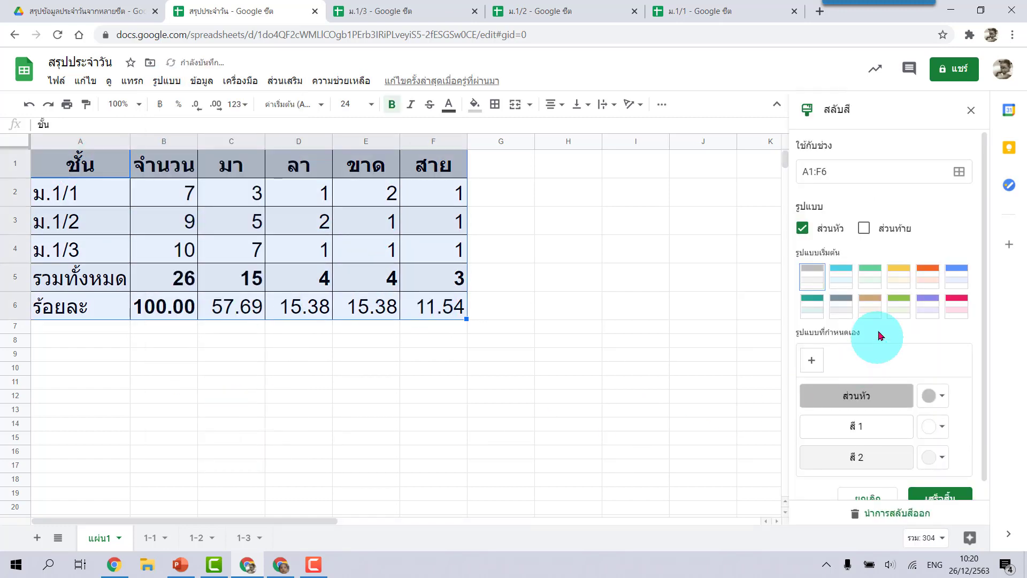
left_click(843, 279)
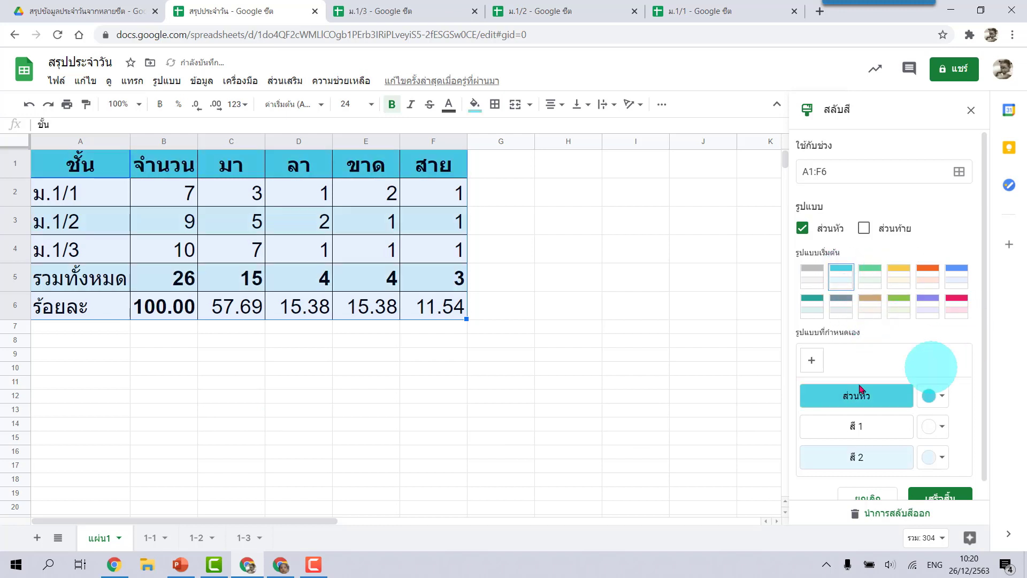
left_click(812, 306)
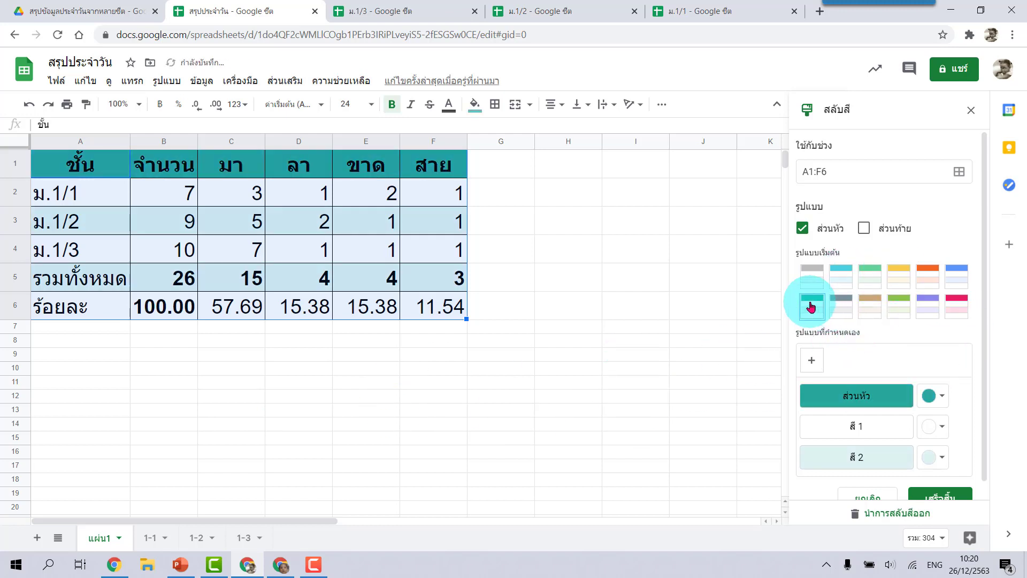
left_click(841, 276)
left_click(924, 273)
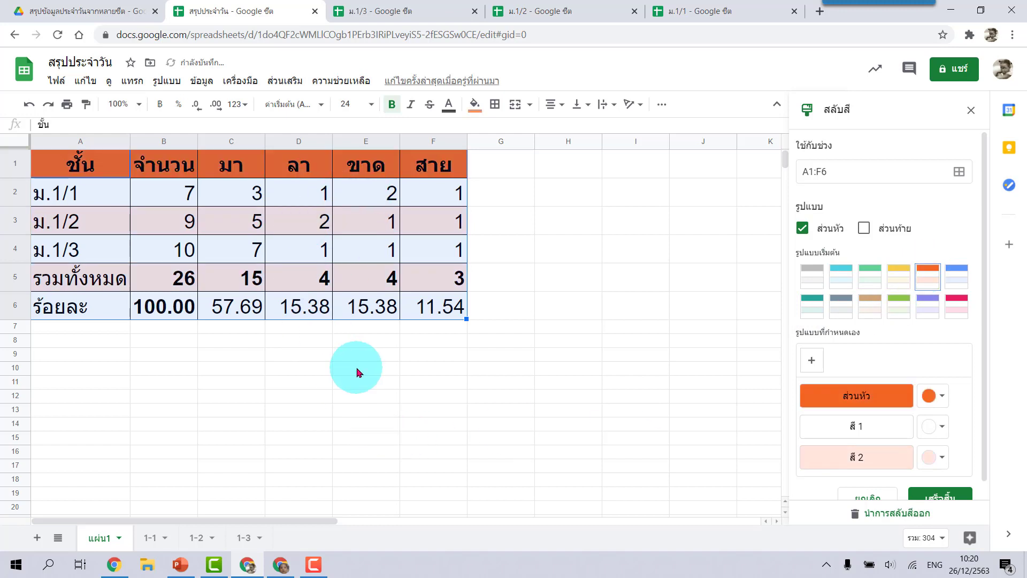
left_click(971, 111)
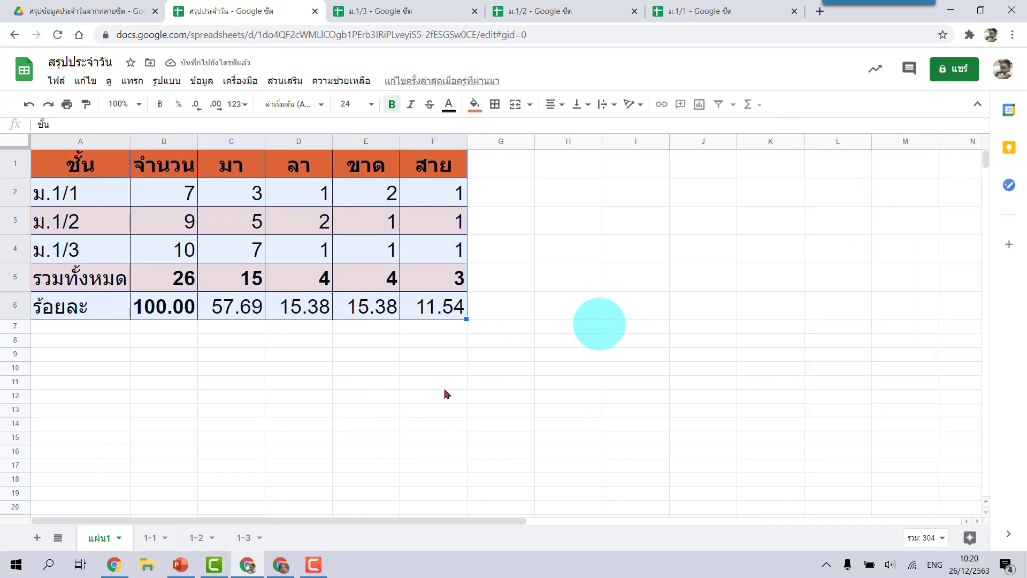
left_click(420, 328)
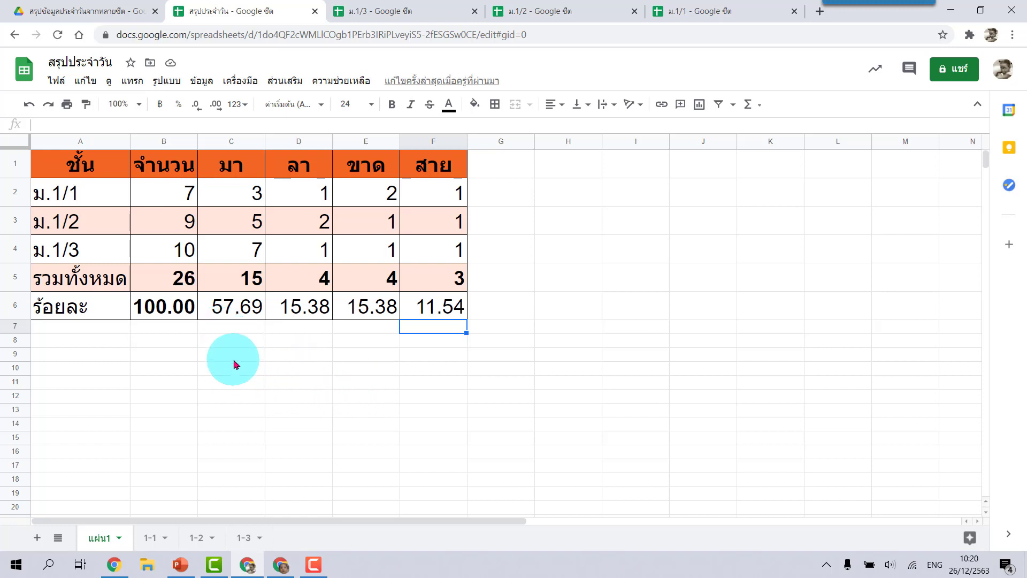
left_click(234, 358)
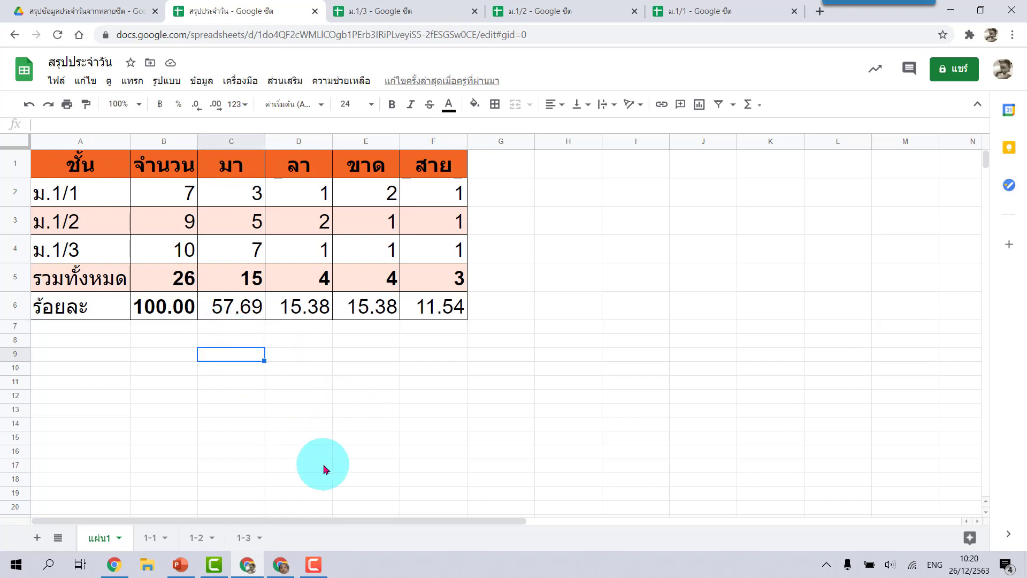